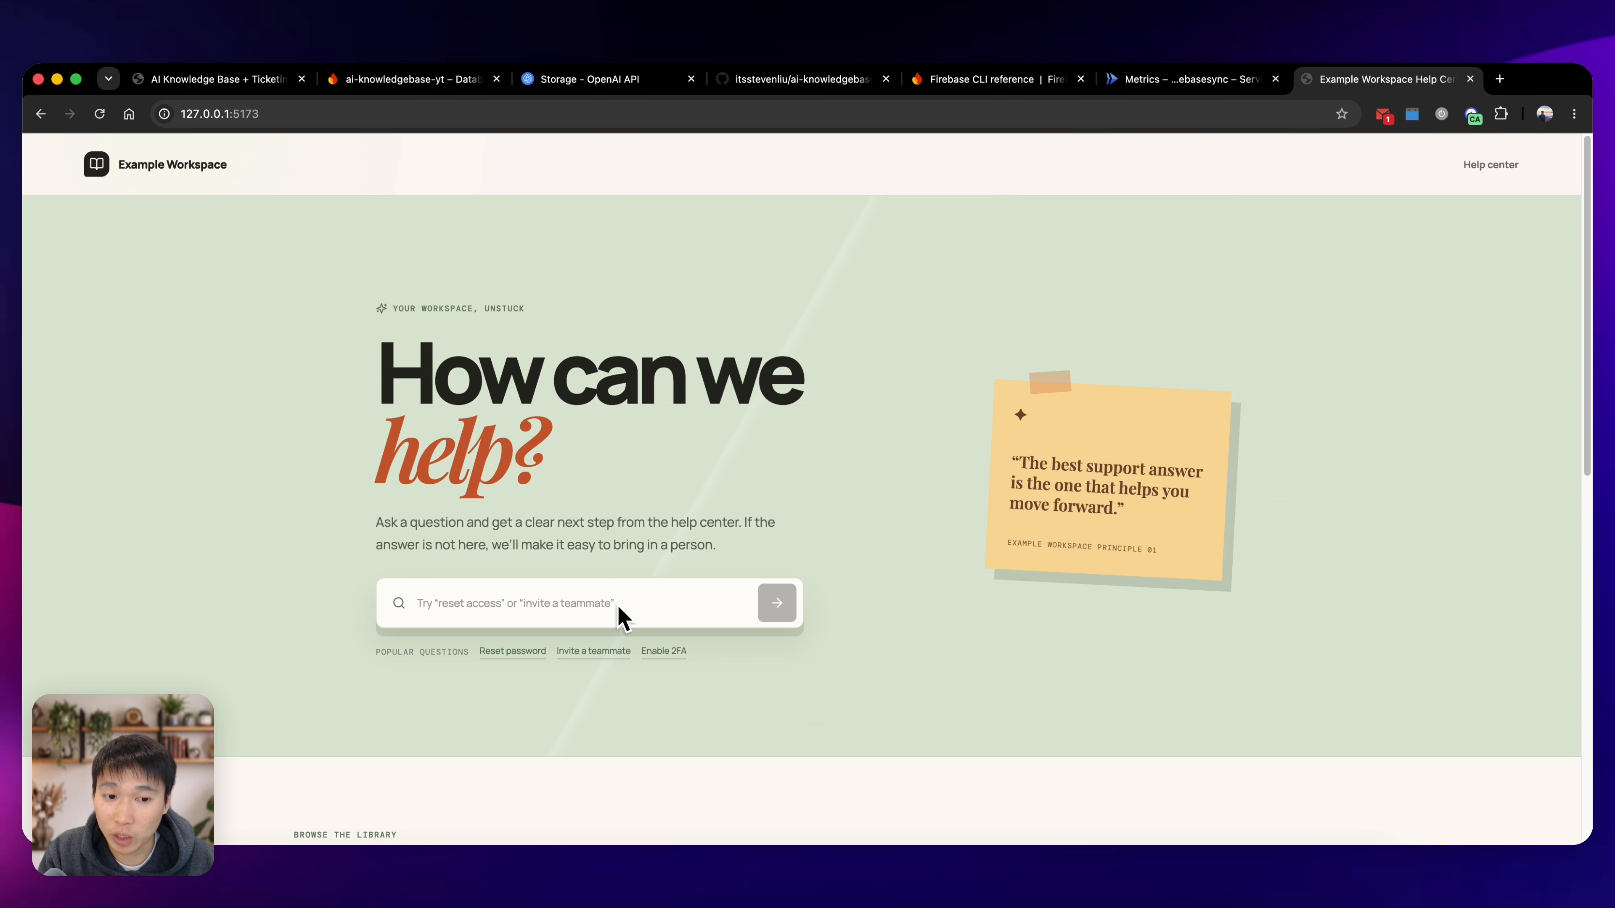
Ask the help center assistant "how do I reset my password?" after looking over its article library.
{"action": "scroll", "coordinate": [618, 608], "scroll_direction": "down", "scroll_amount": 10}
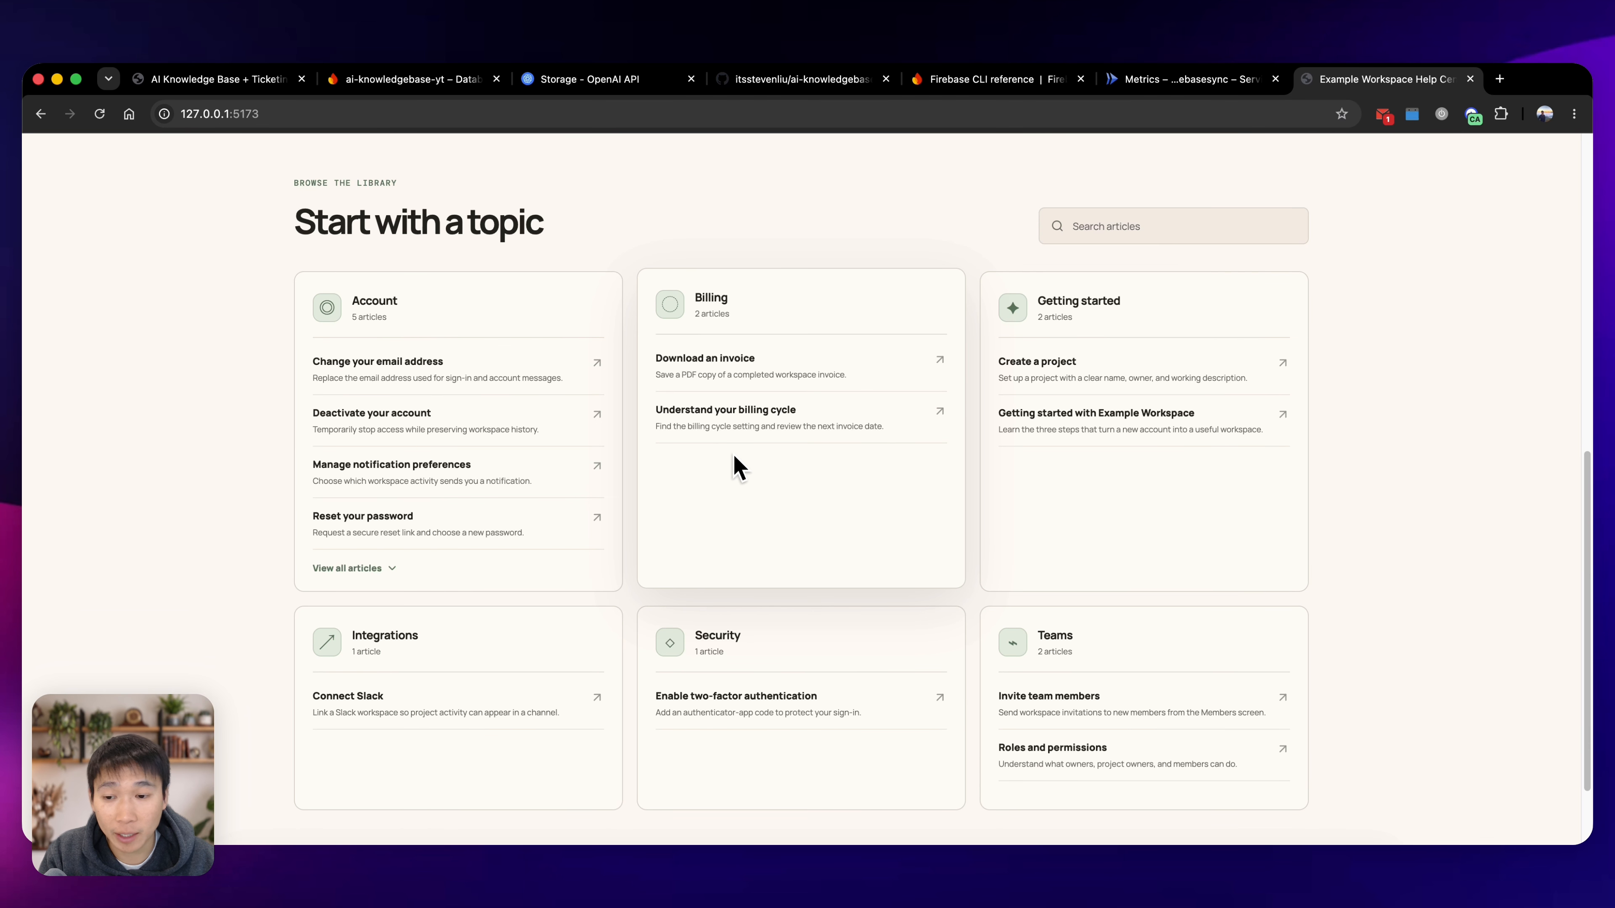
{"action": "scroll", "coordinate": [790, 555], "scroll_direction": "up", "scroll_amount": 10}
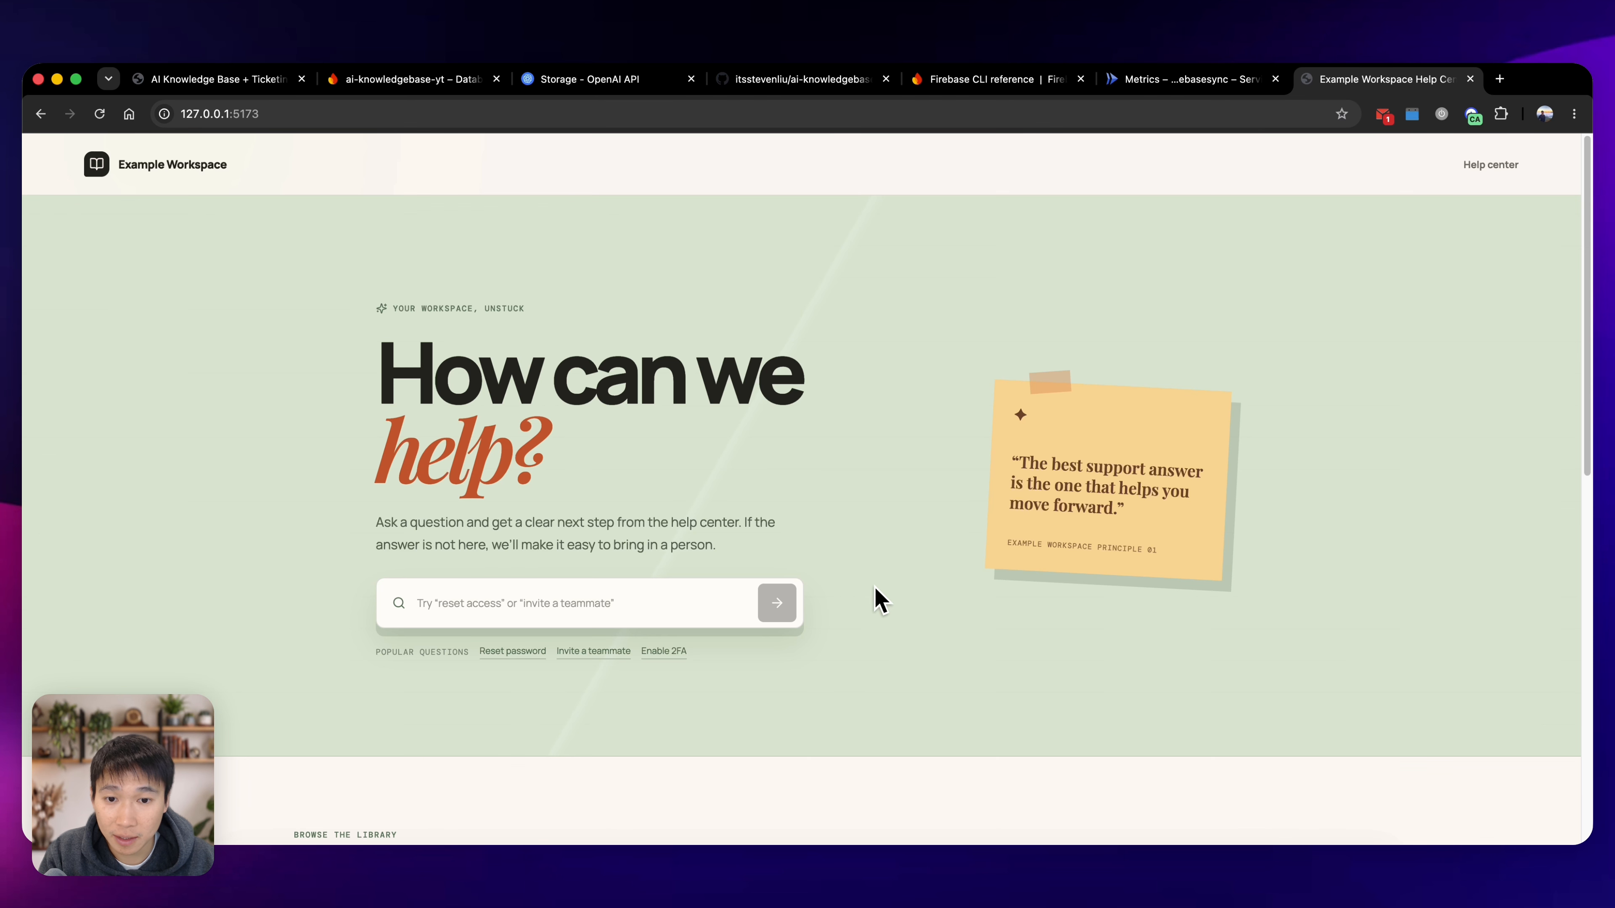
{"action": "left_click", "coordinate": [721, 609]}
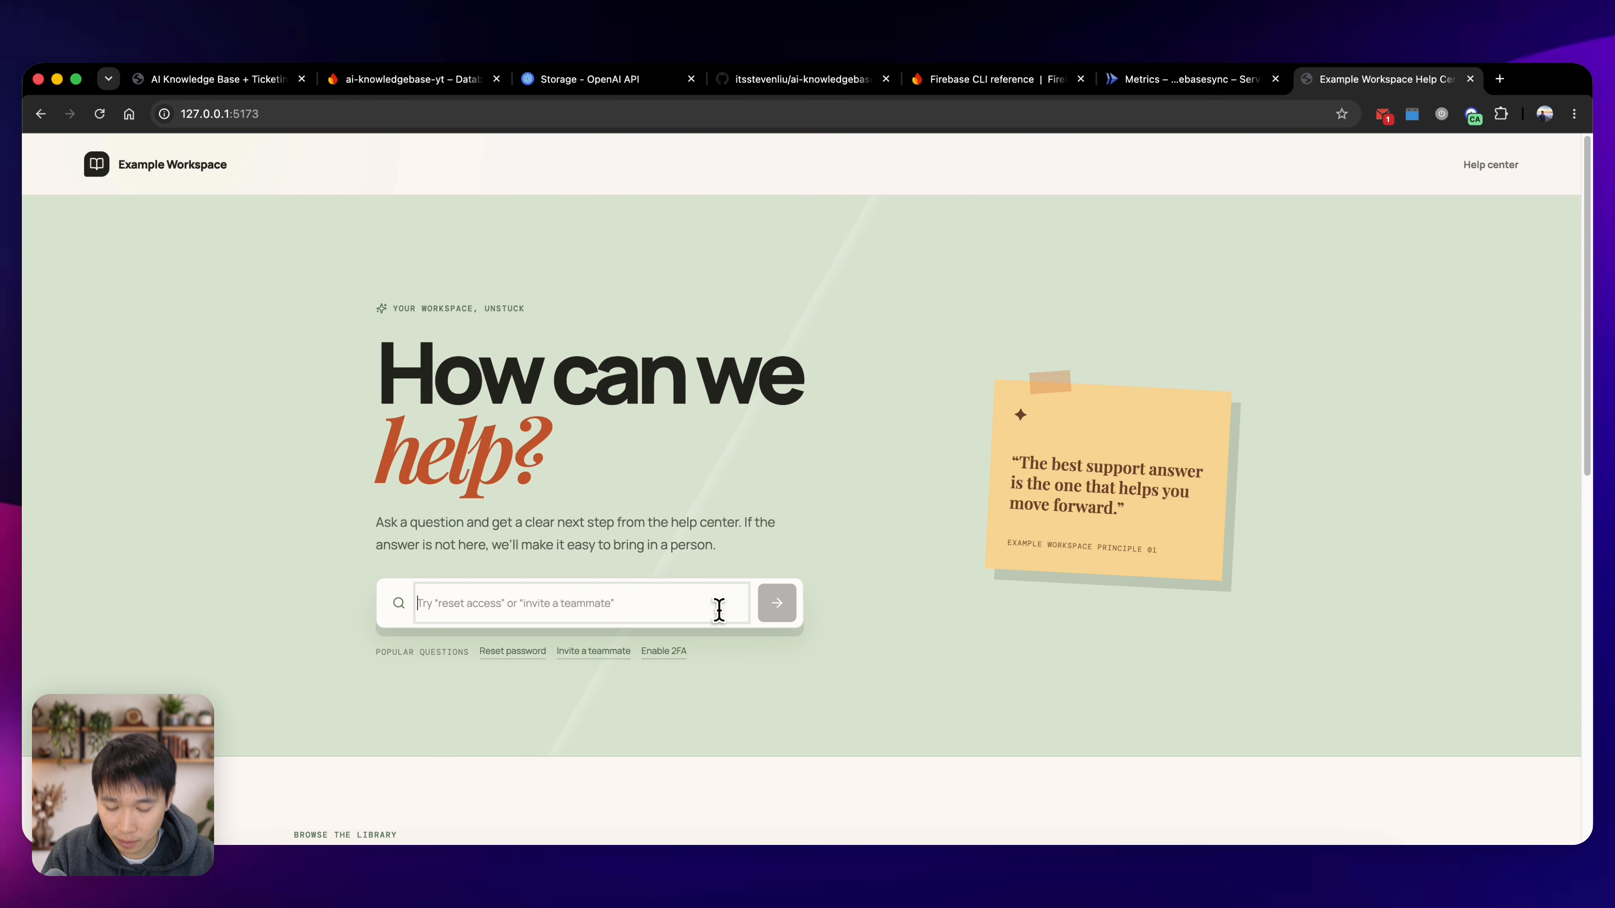
{"action": "type", "text": "how do I reset my password?"}
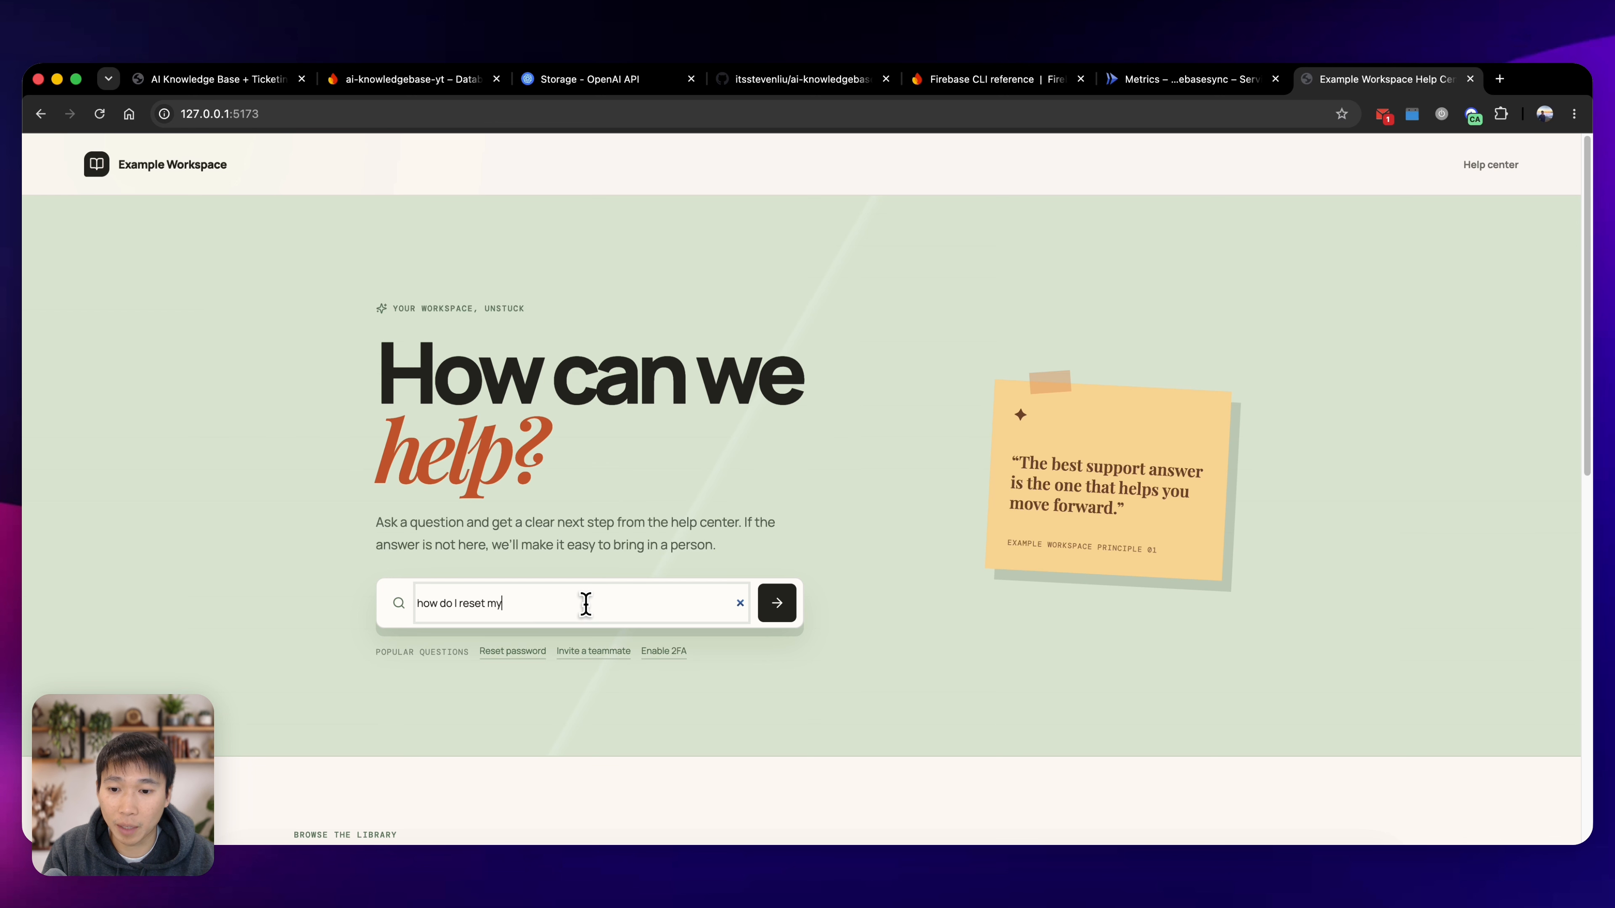
{"action": "left_click", "coordinate": [774, 615]}
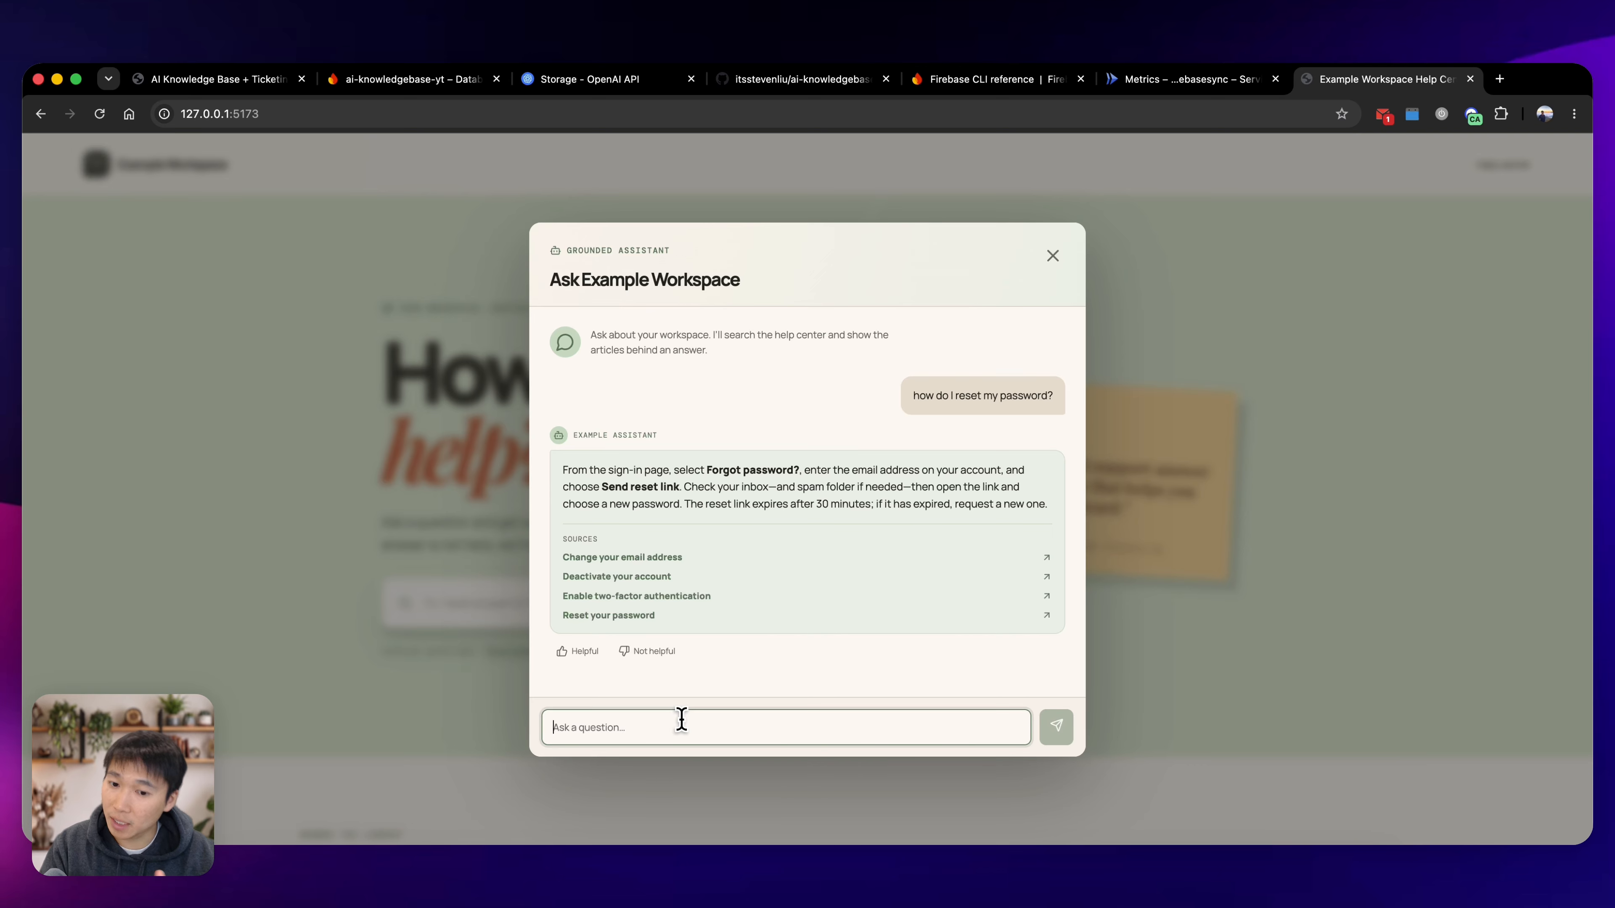
Ask the assistant "How do I change menu bar to green?" and start creating a support ticket for that question.
{"action": "type", "text": "How do I chan"}
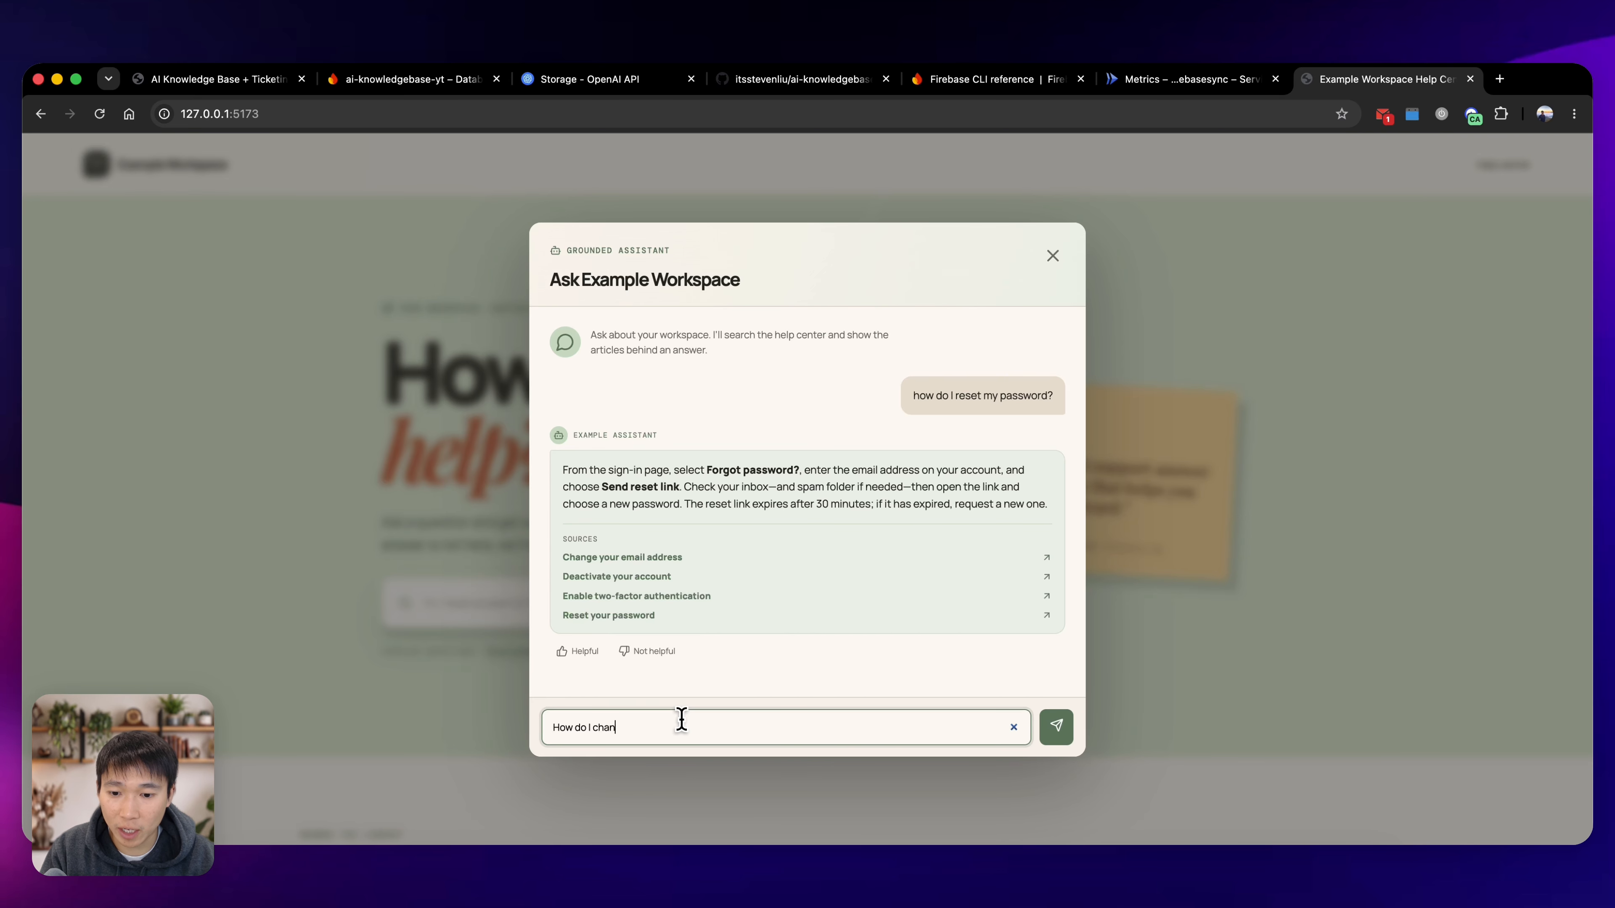
{"action": "type", "text": "ge menu bar position?"}
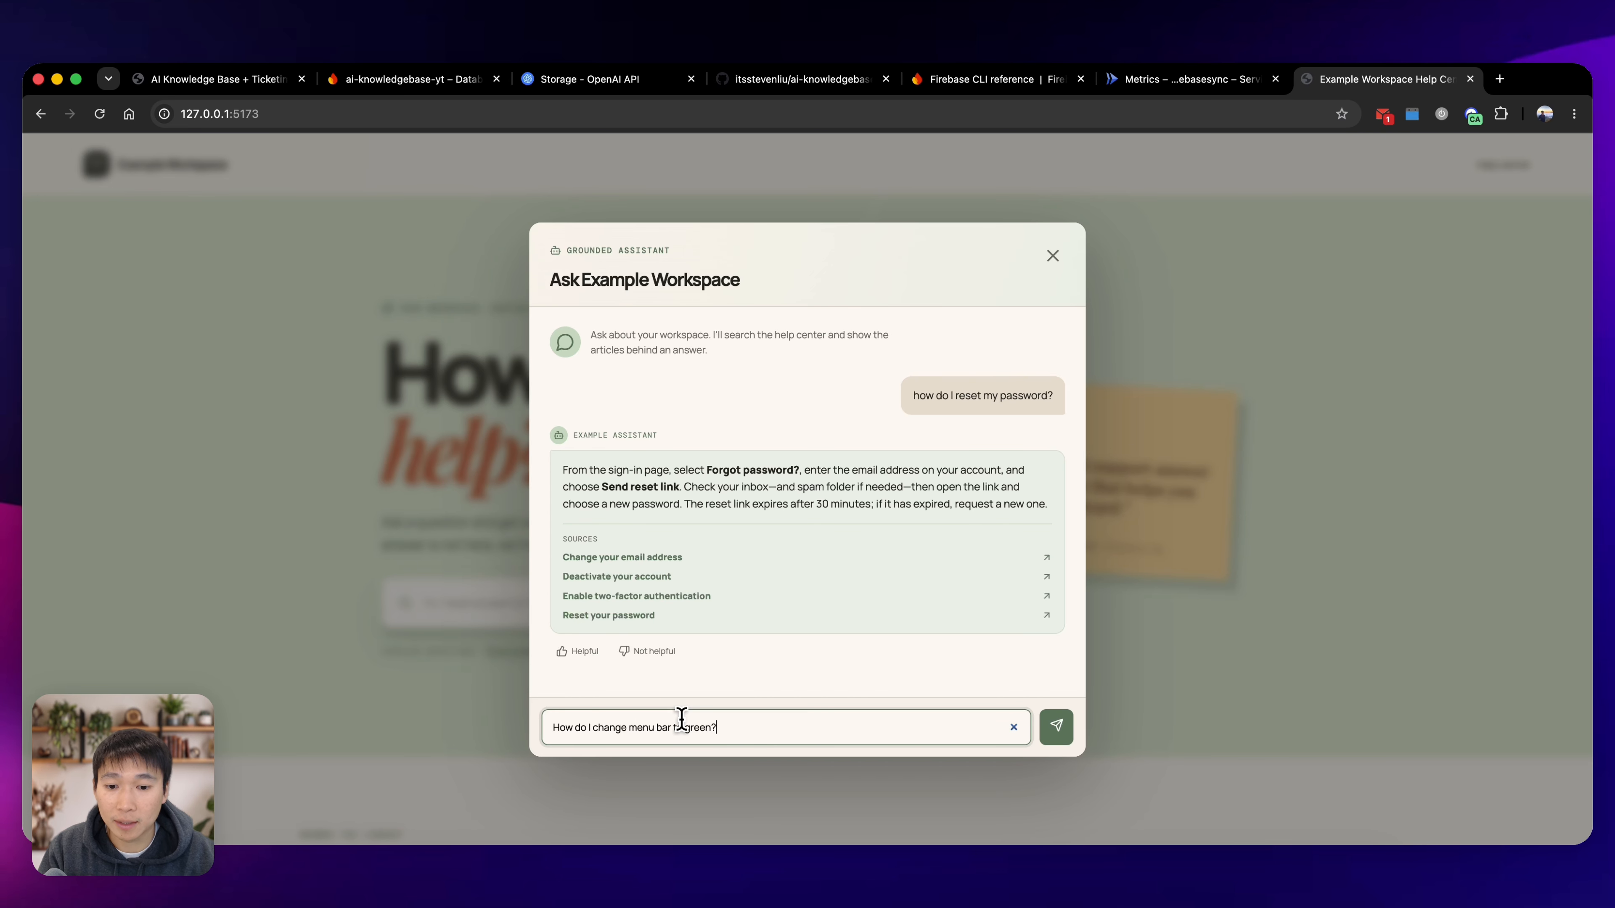
{"action": "key", "text": "Return"}
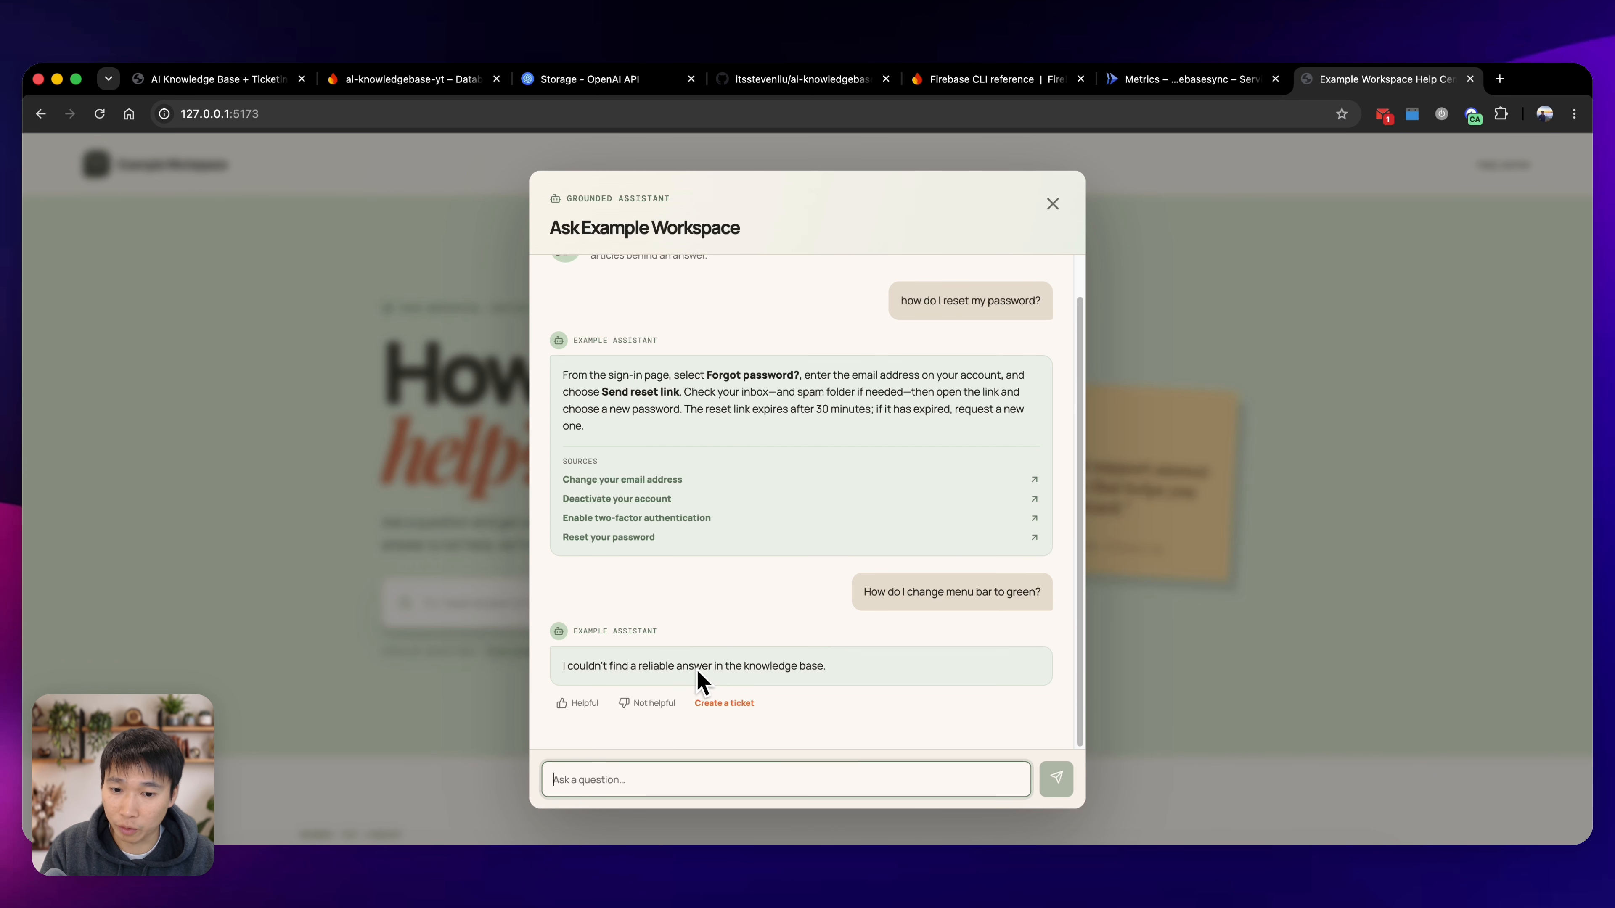
{"action": "left_click", "coordinate": [723, 703]}
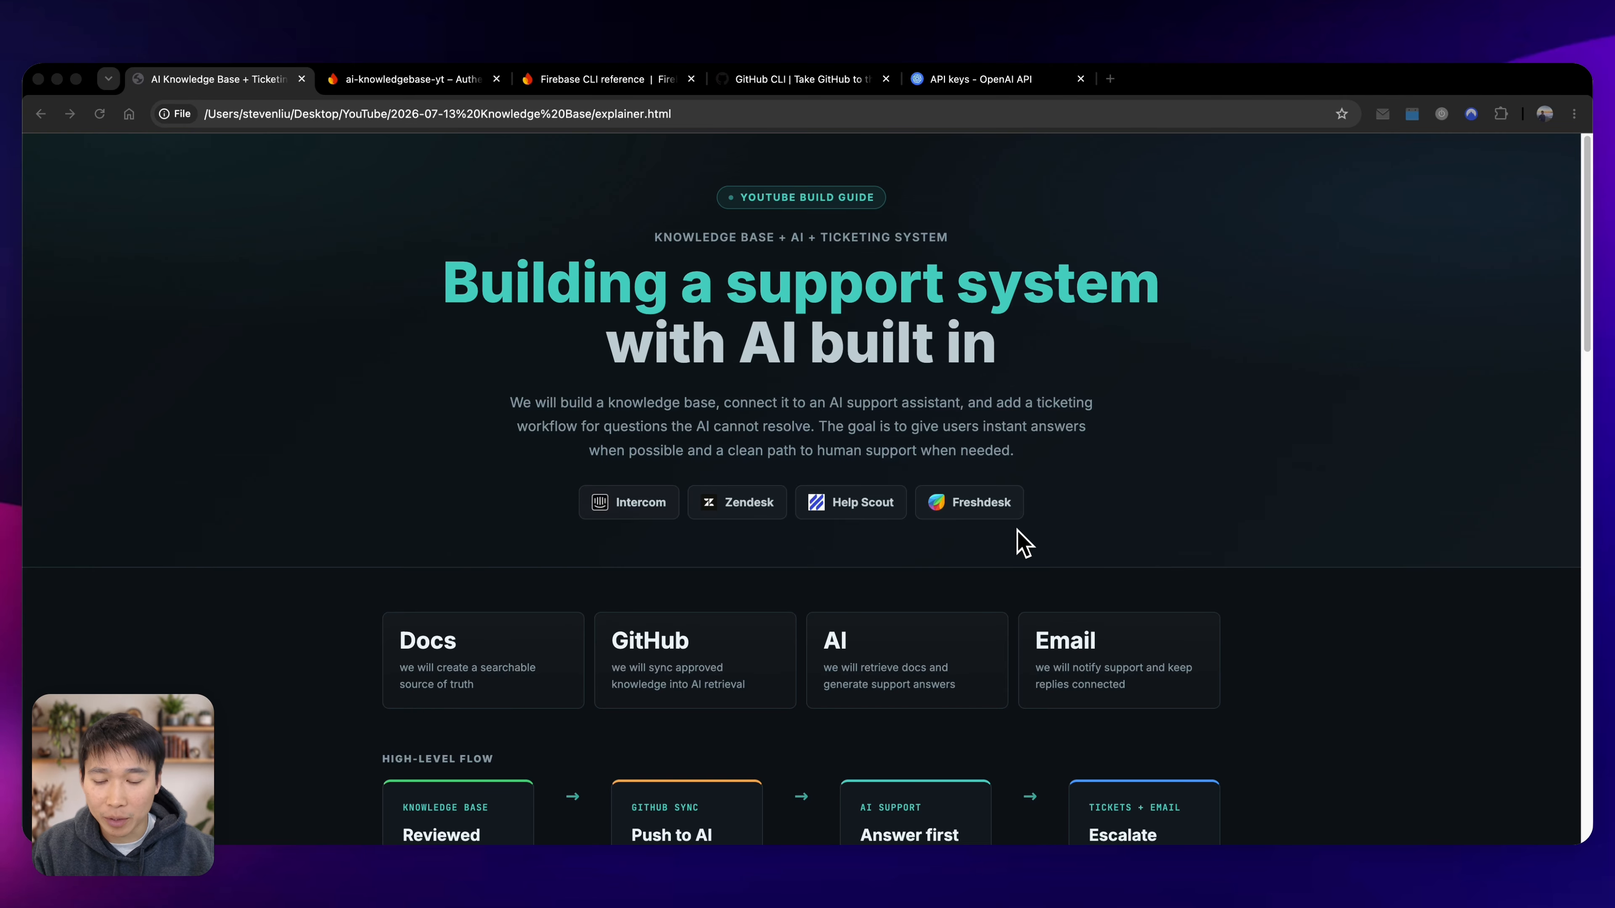
Examine the high-level flow and the enlarged architecture diagram on the support system explainer page.
{"action": "scroll", "coordinate": [1023, 542], "scroll_direction": "down", "scroll_amount": 5}
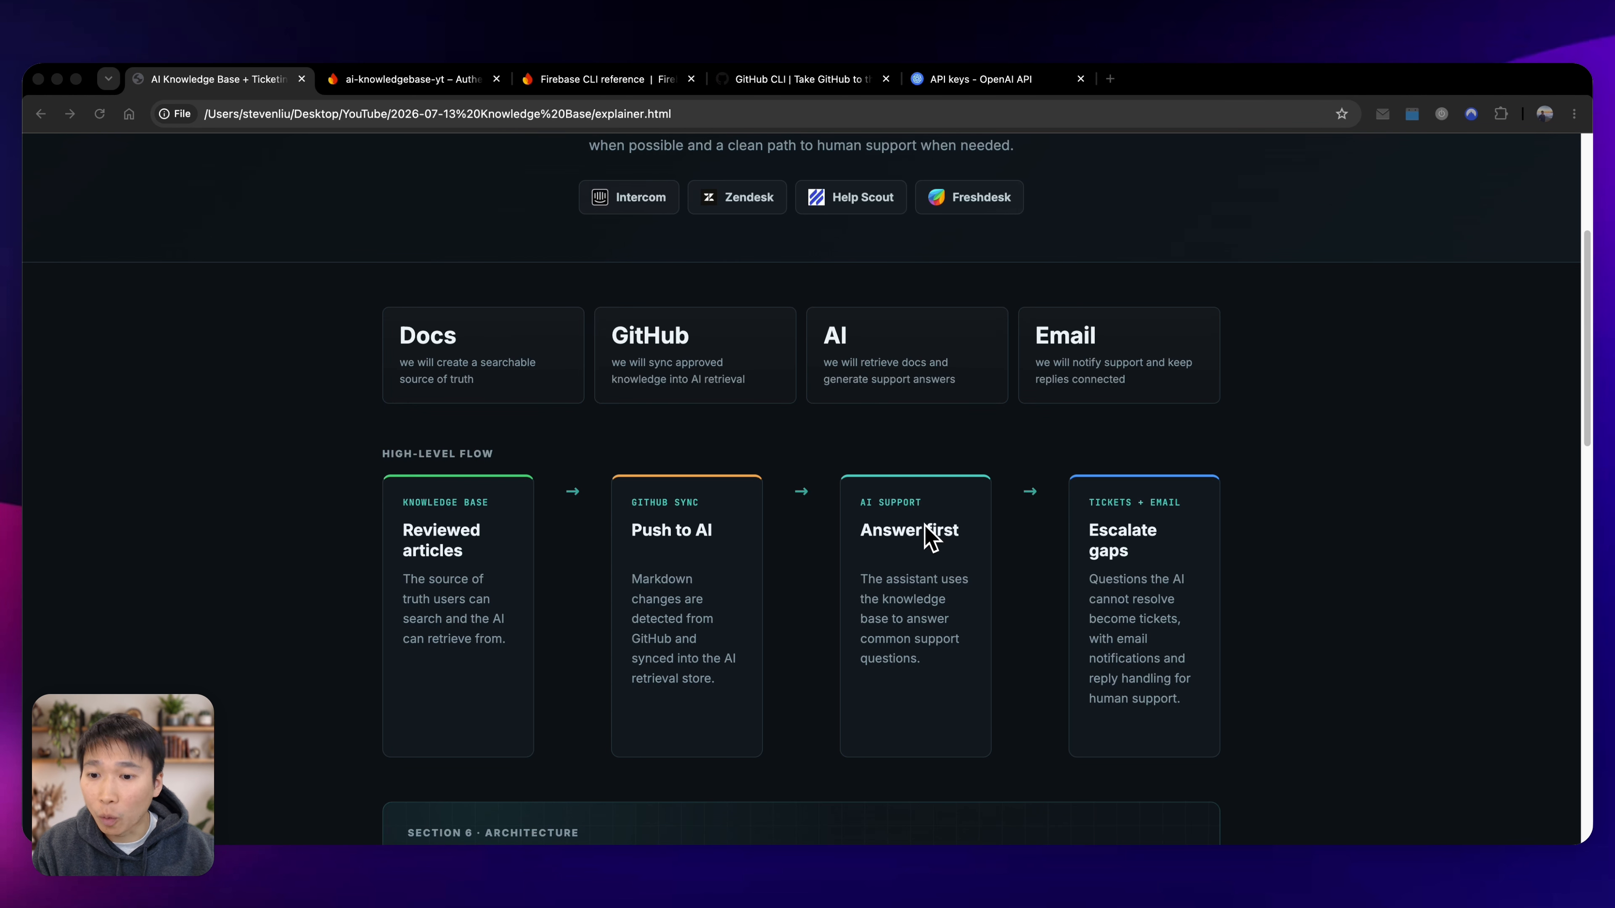
{"action": "scroll", "coordinate": [444, 548], "scroll_direction": "down", "scroll_amount": 1}
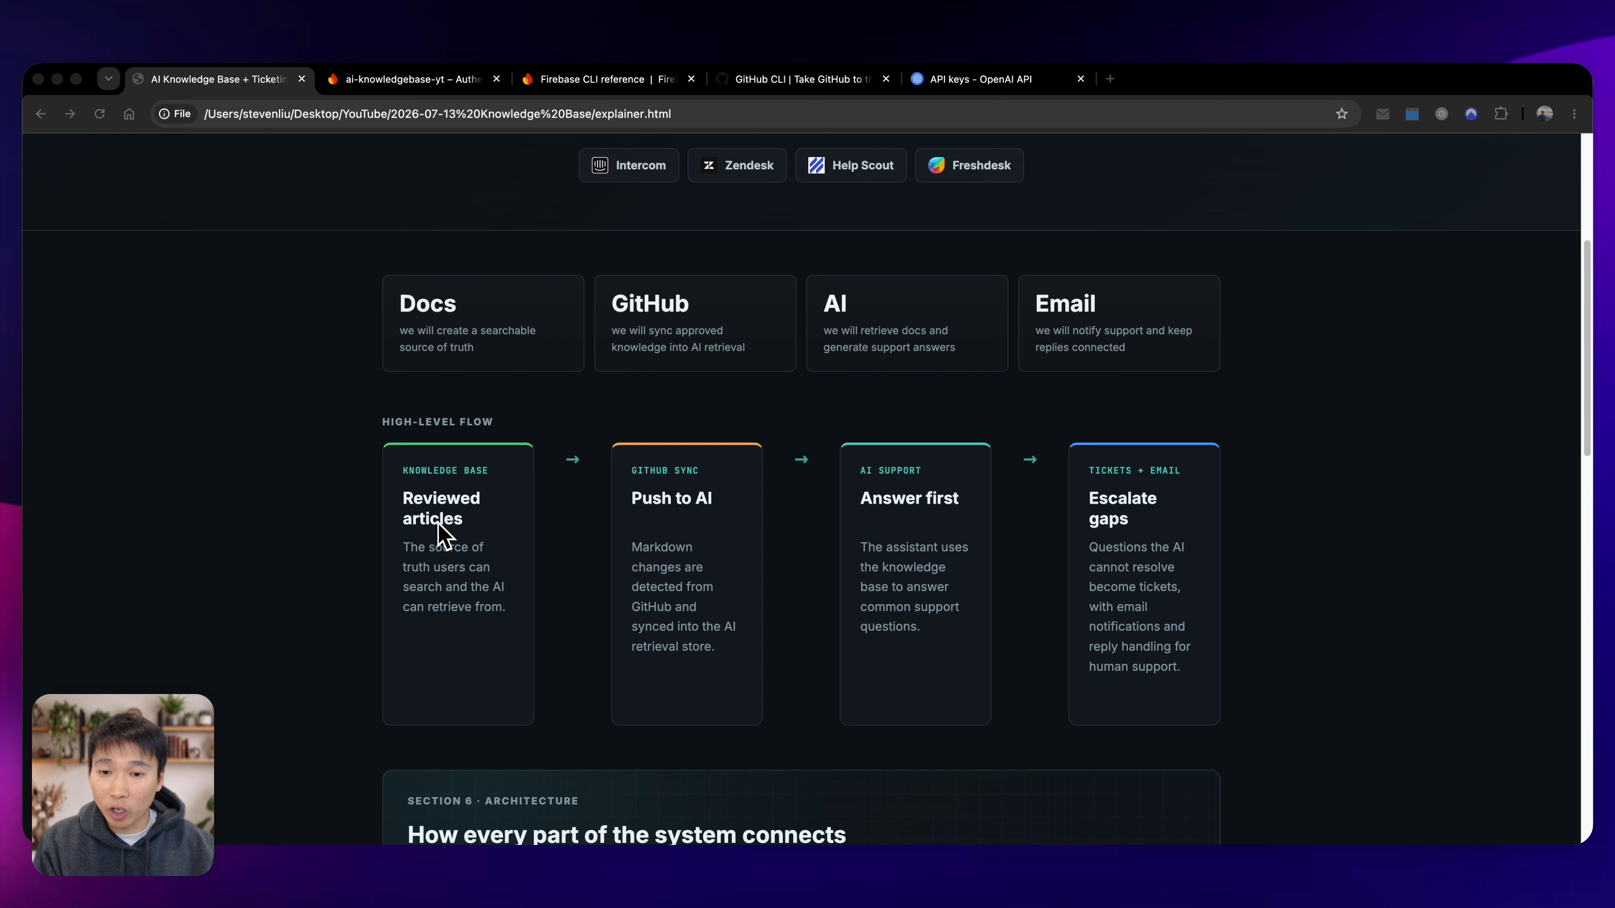
{"action": "left_click", "coordinate": [343, 567]}
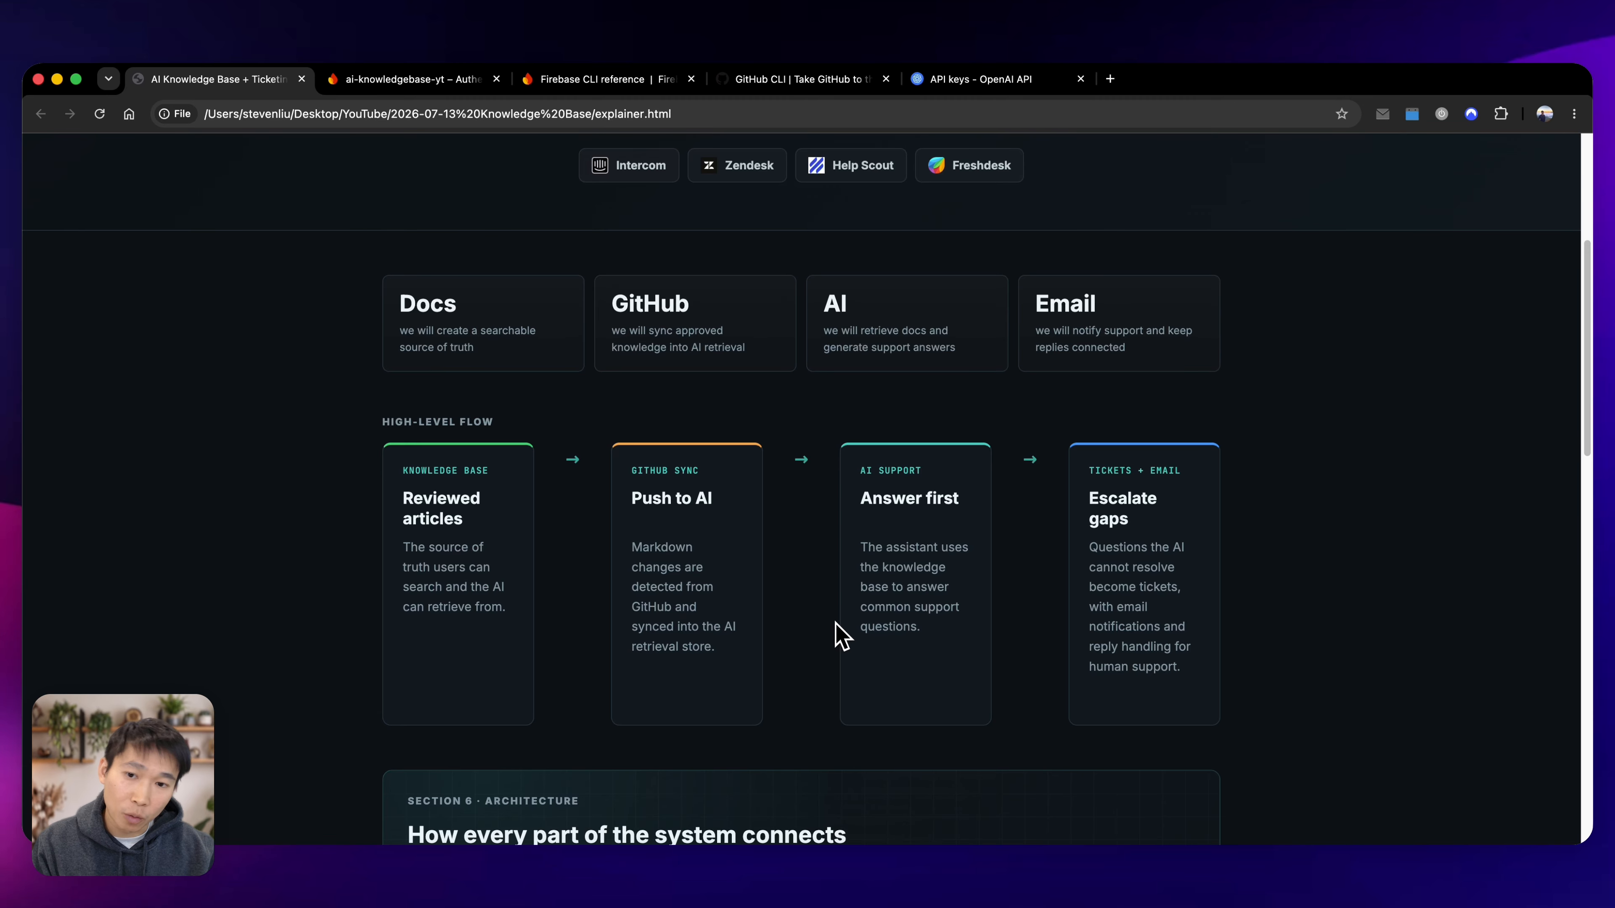
{"action": "scroll", "coordinate": [1094, 573], "scroll_direction": "down", "scroll_amount": 1}
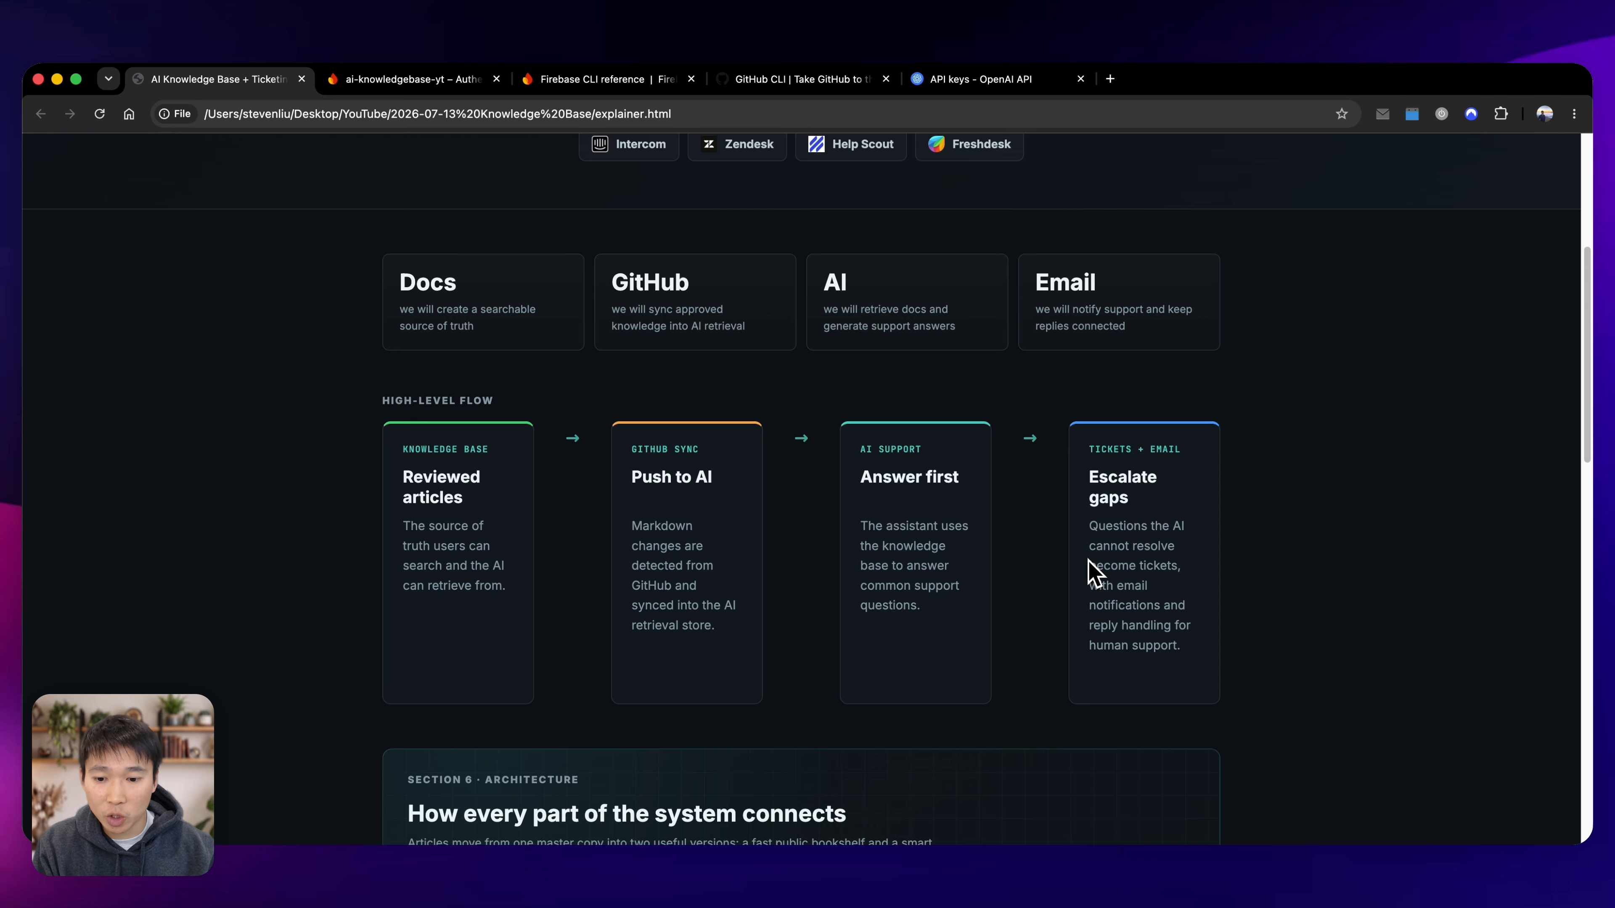
{"action": "scroll", "coordinate": [1089, 572], "scroll_direction": "down", "scroll_amount": 10}
{"action": "scroll", "coordinate": [1088, 560], "scroll_direction": "up", "scroll_amount": 1}
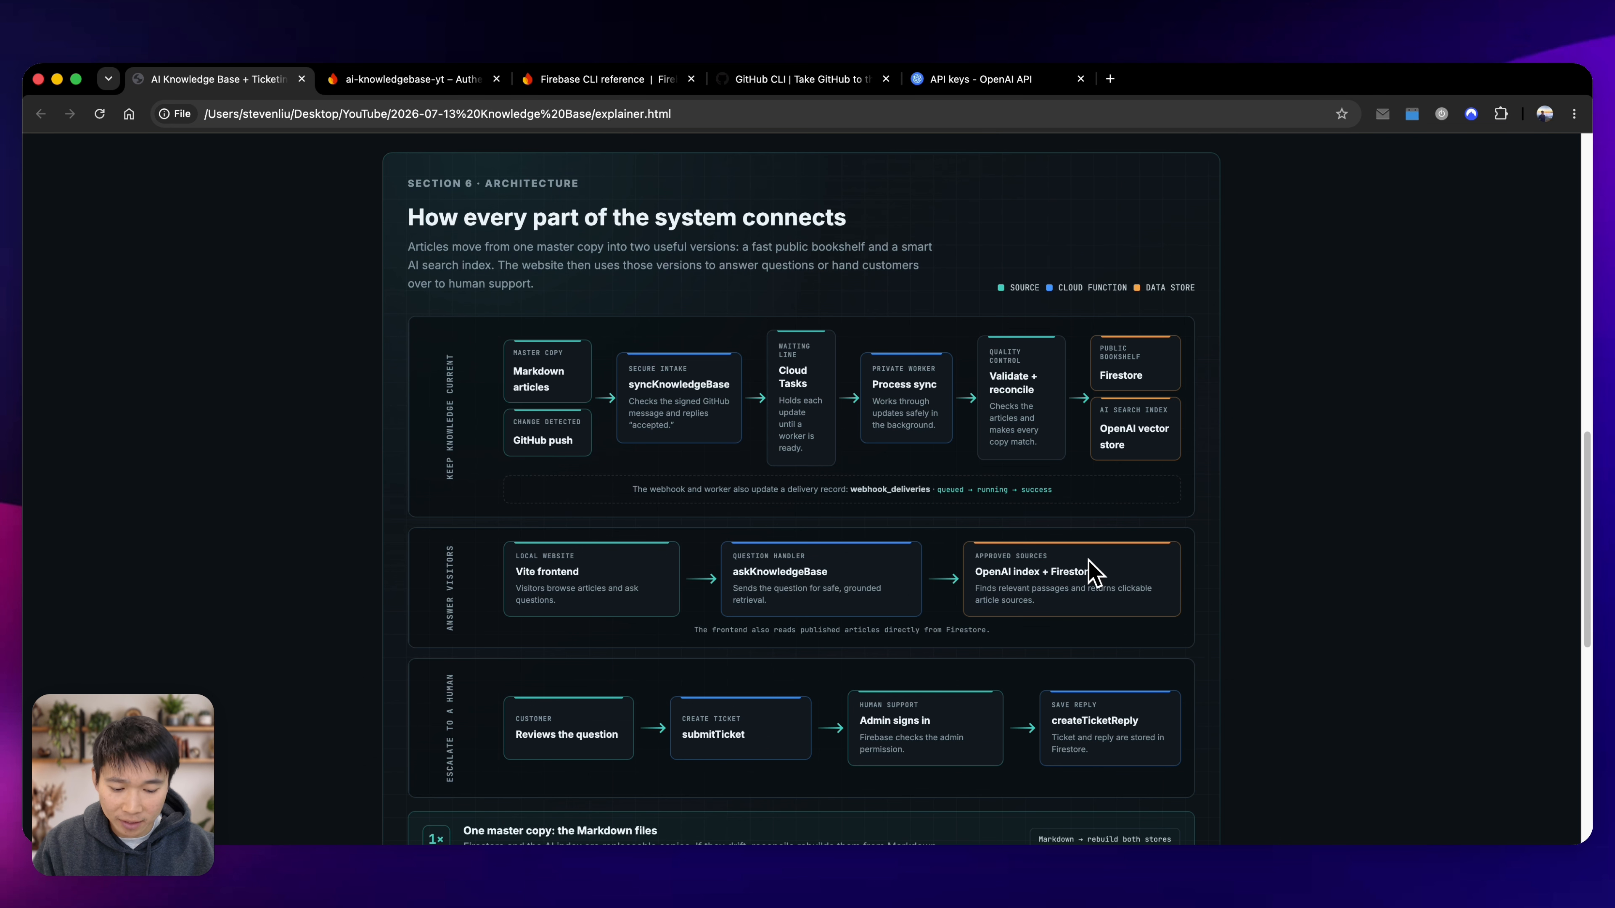
{"action": "key", "text": "super+equal"}
{"action": "key", "text": "super+equal"}
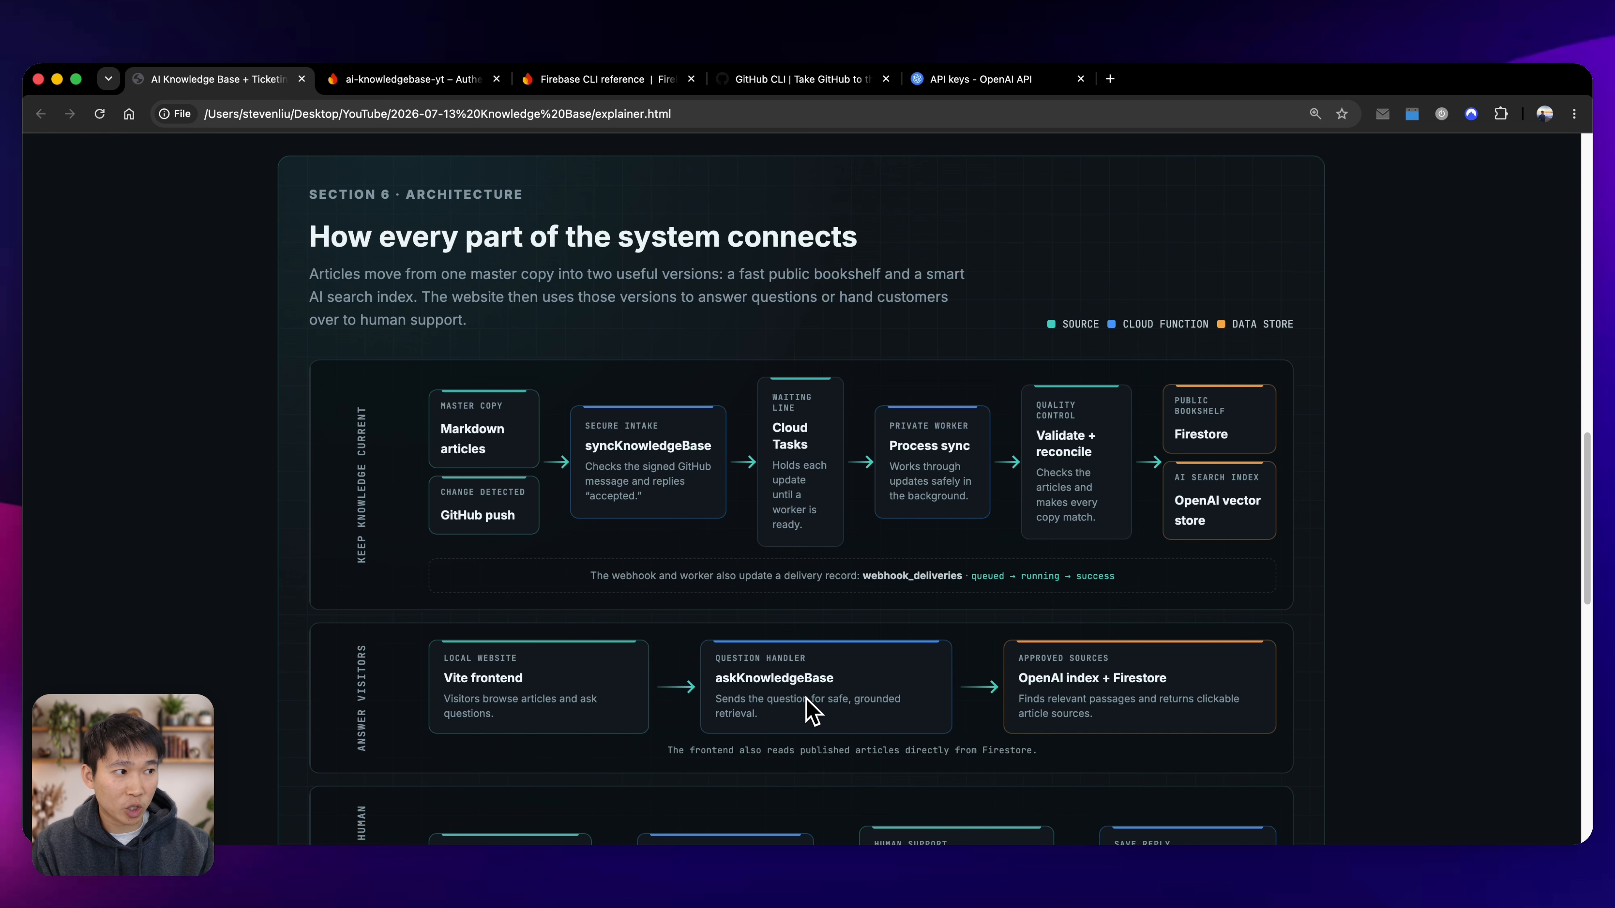
{"action": "scroll", "coordinate": [806, 698], "scroll_direction": "down", "scroll_amount": 3}
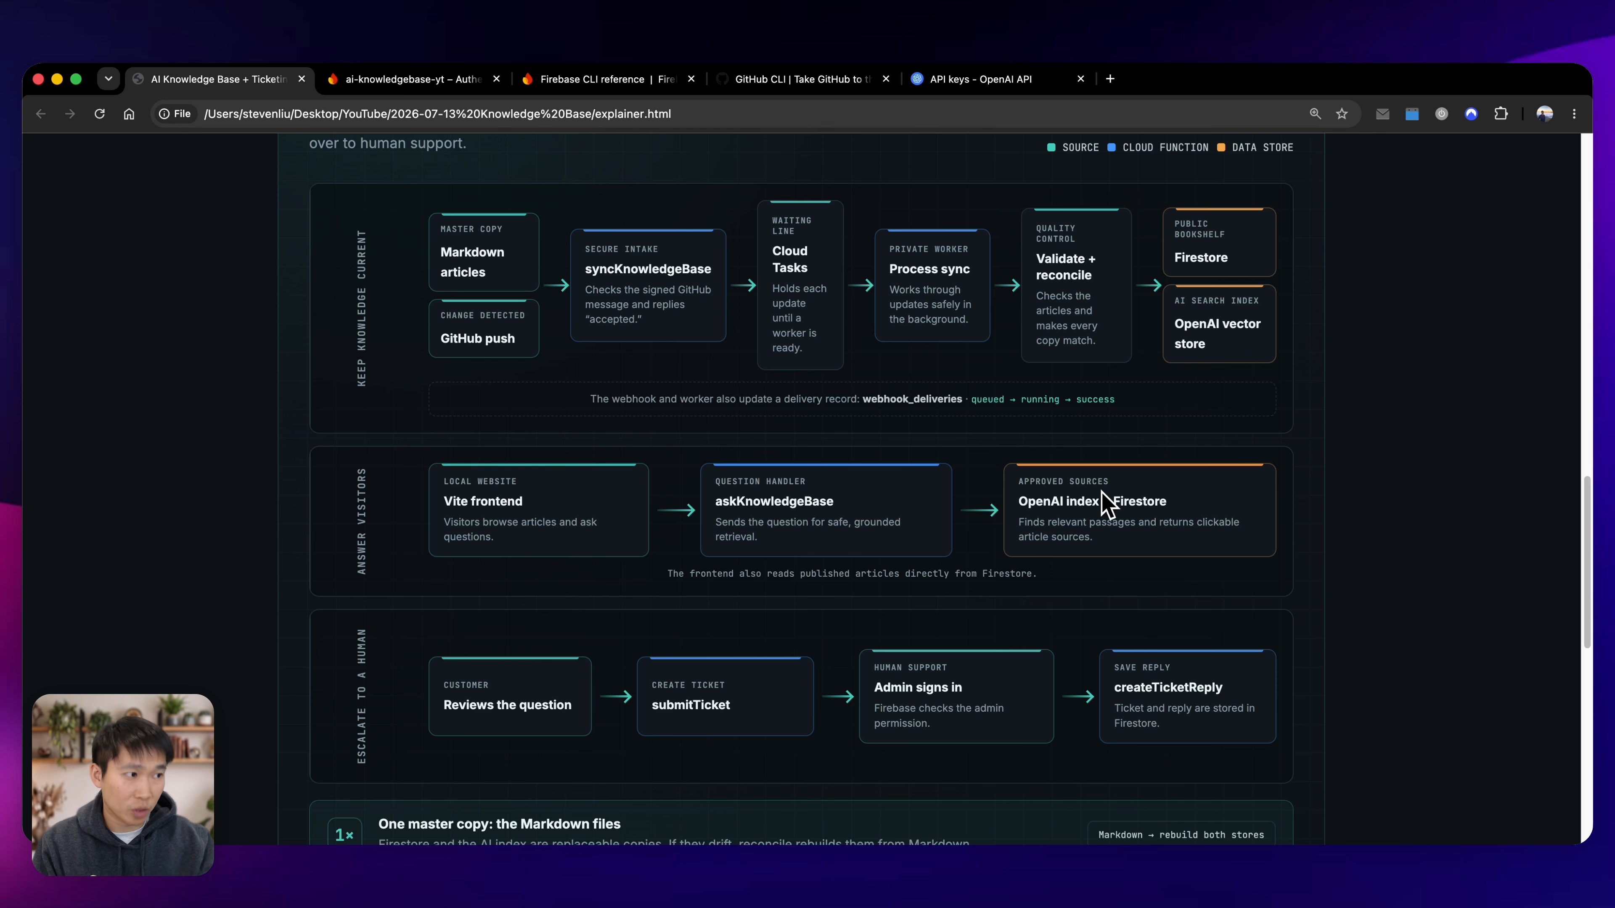
{"action": "scroll", "coordinate": [562, 703], "scroll_direction": "down", "scroll_amount": 1}
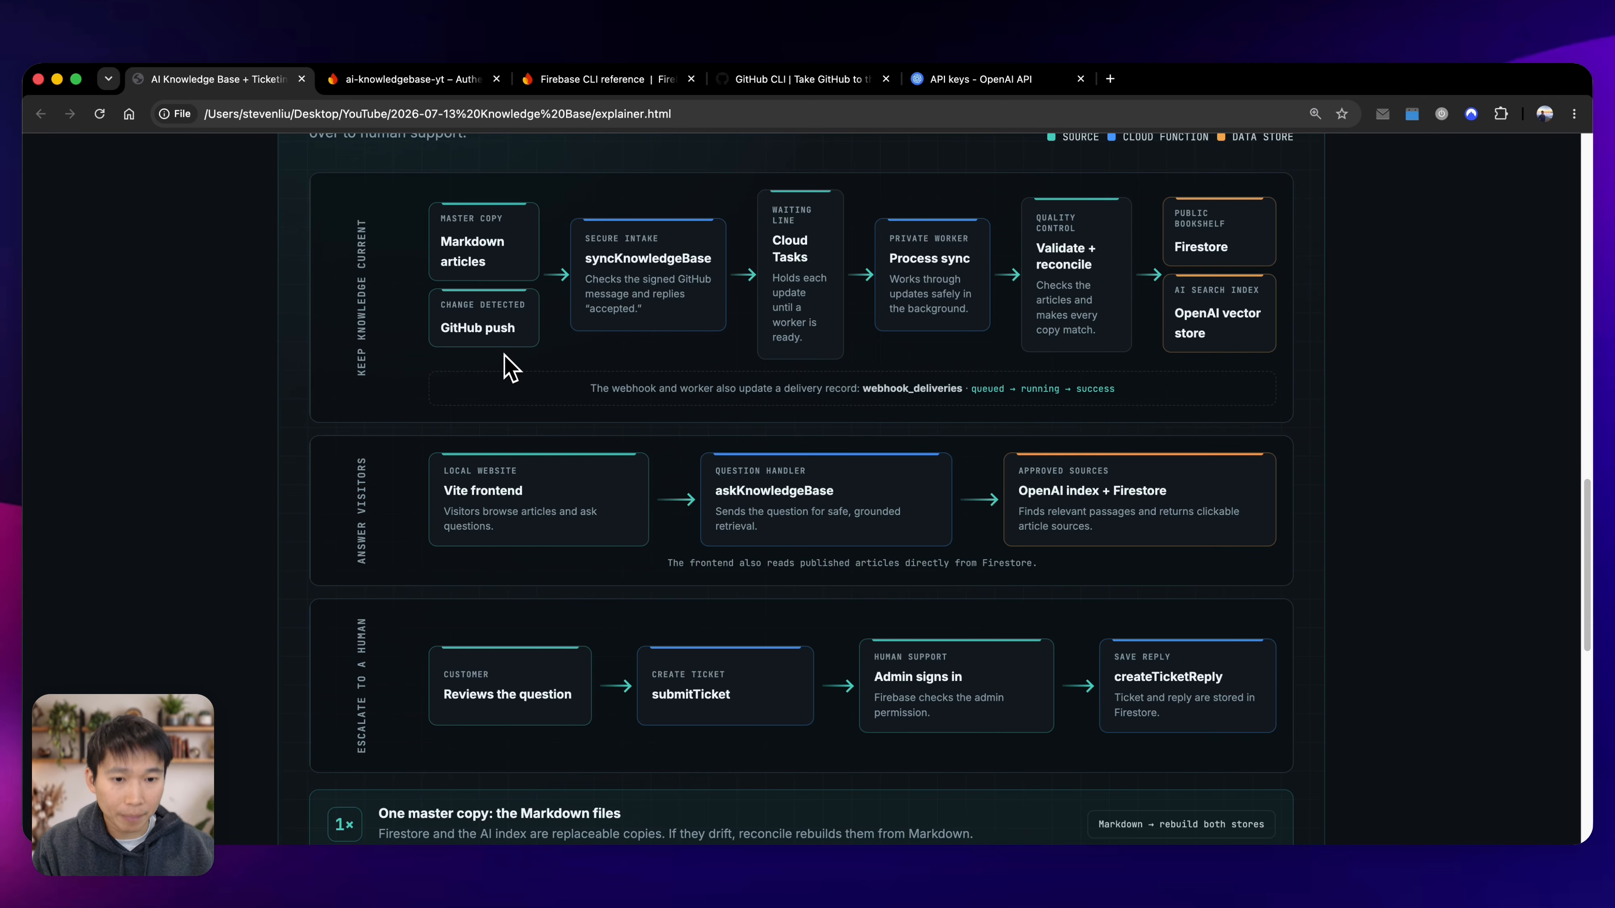
{"action": "scroll", "coordinate": [560, 375], "scroll_direction": "down", "scroll_amount": 6}
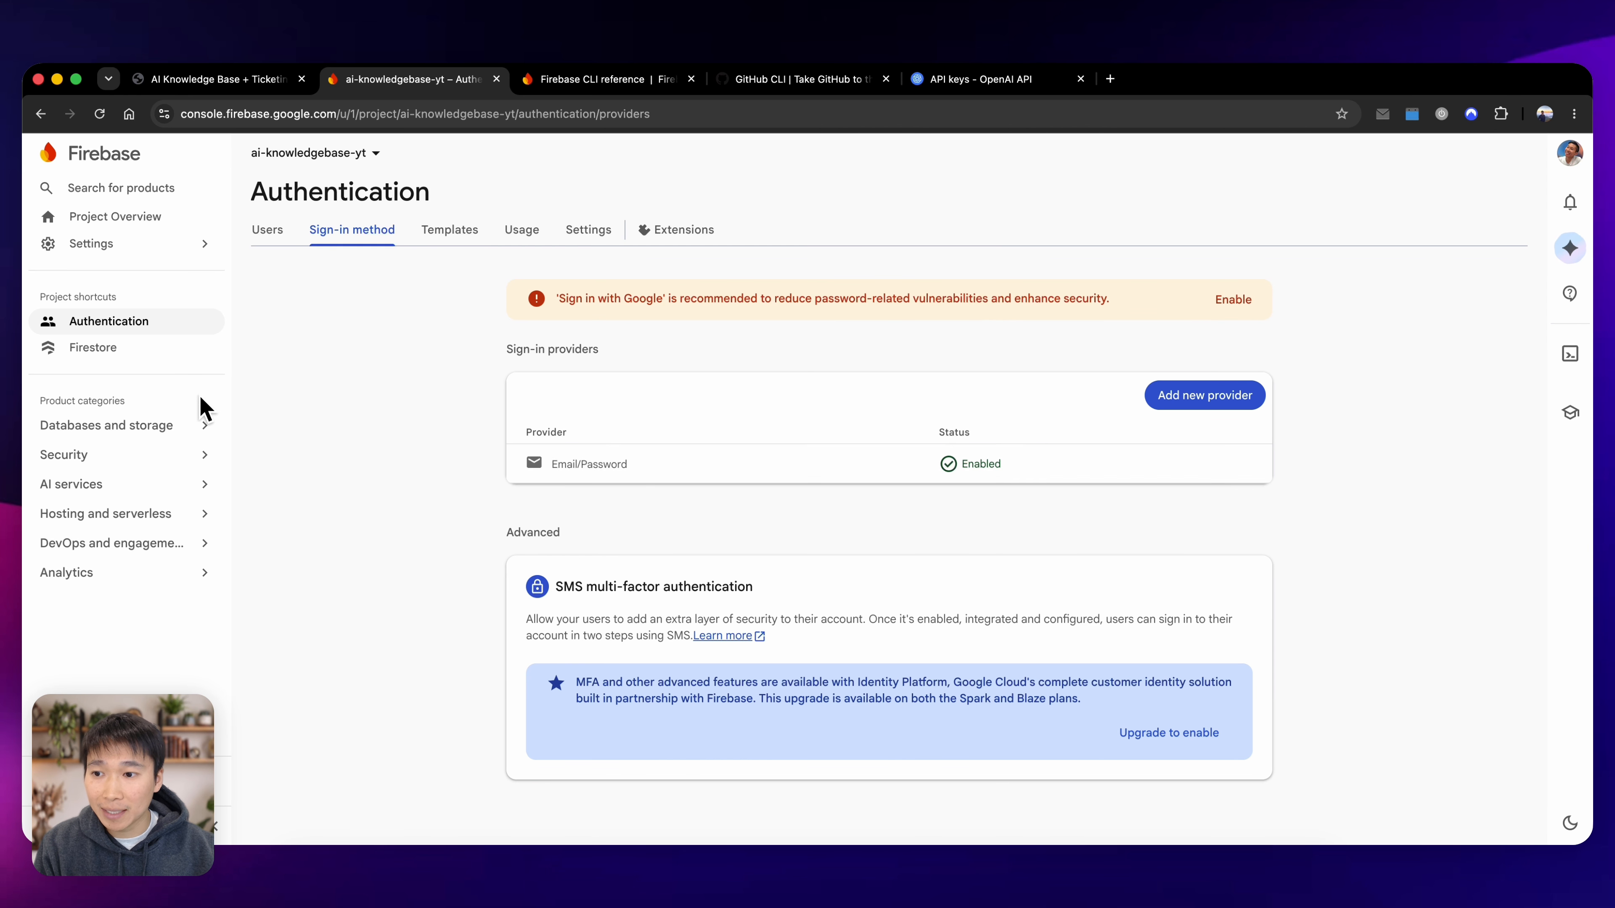
Open the Firestore database of the ai-knowledgebase-yt project and dismiss the query performance tip.
{"action": "left_click", "coordinate": [132, 350]}
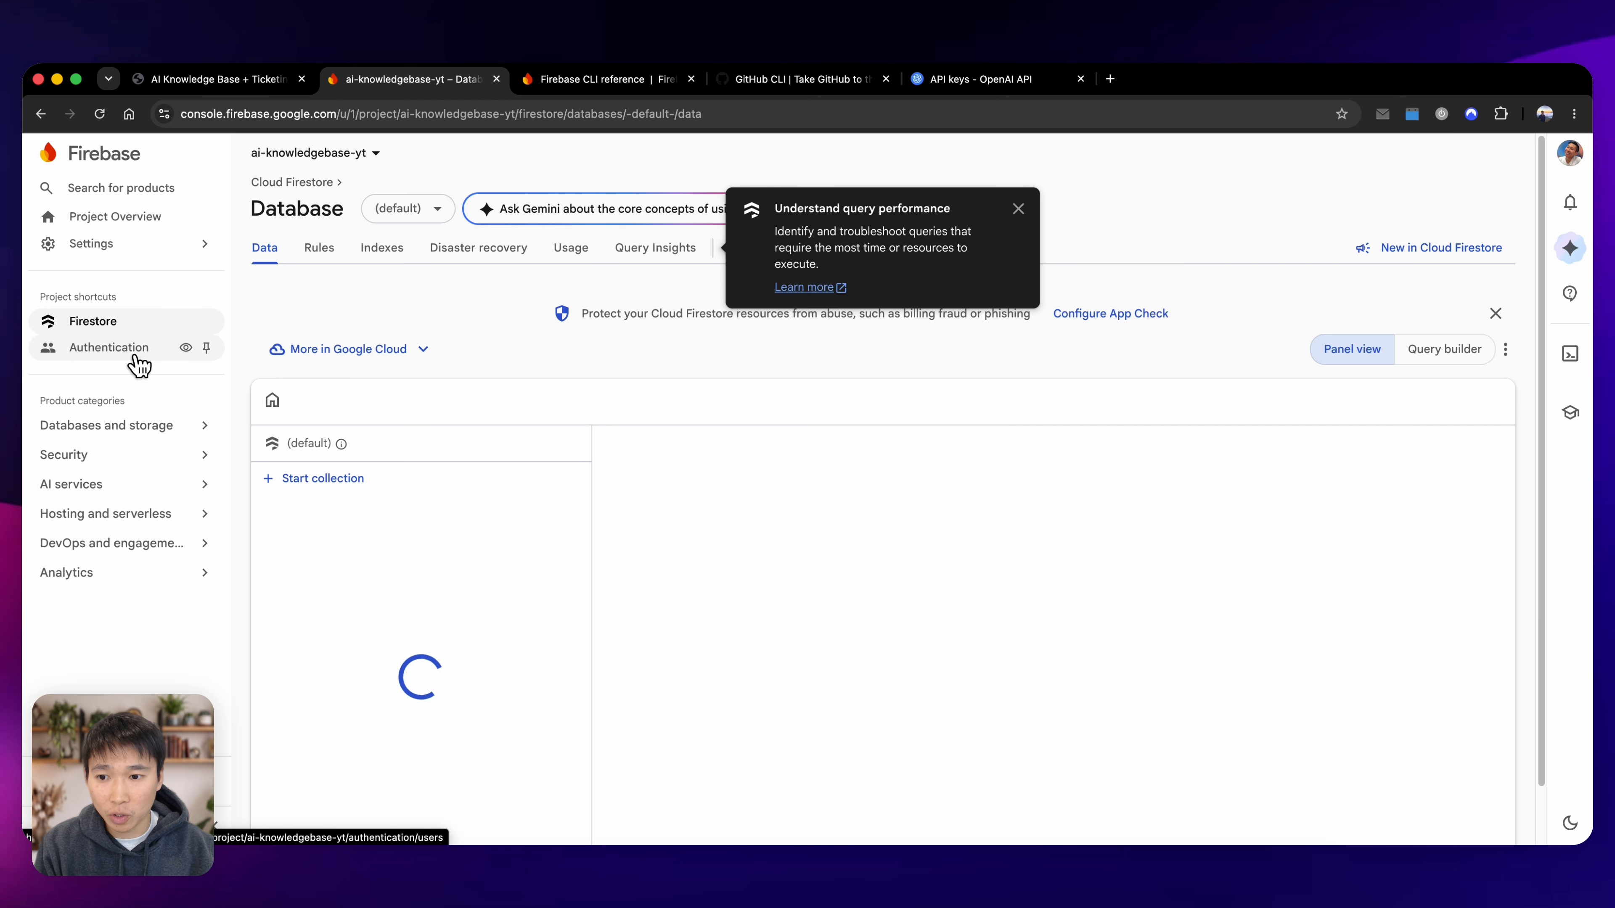
{"action": "left_click", "coordinate": [573, 409]}
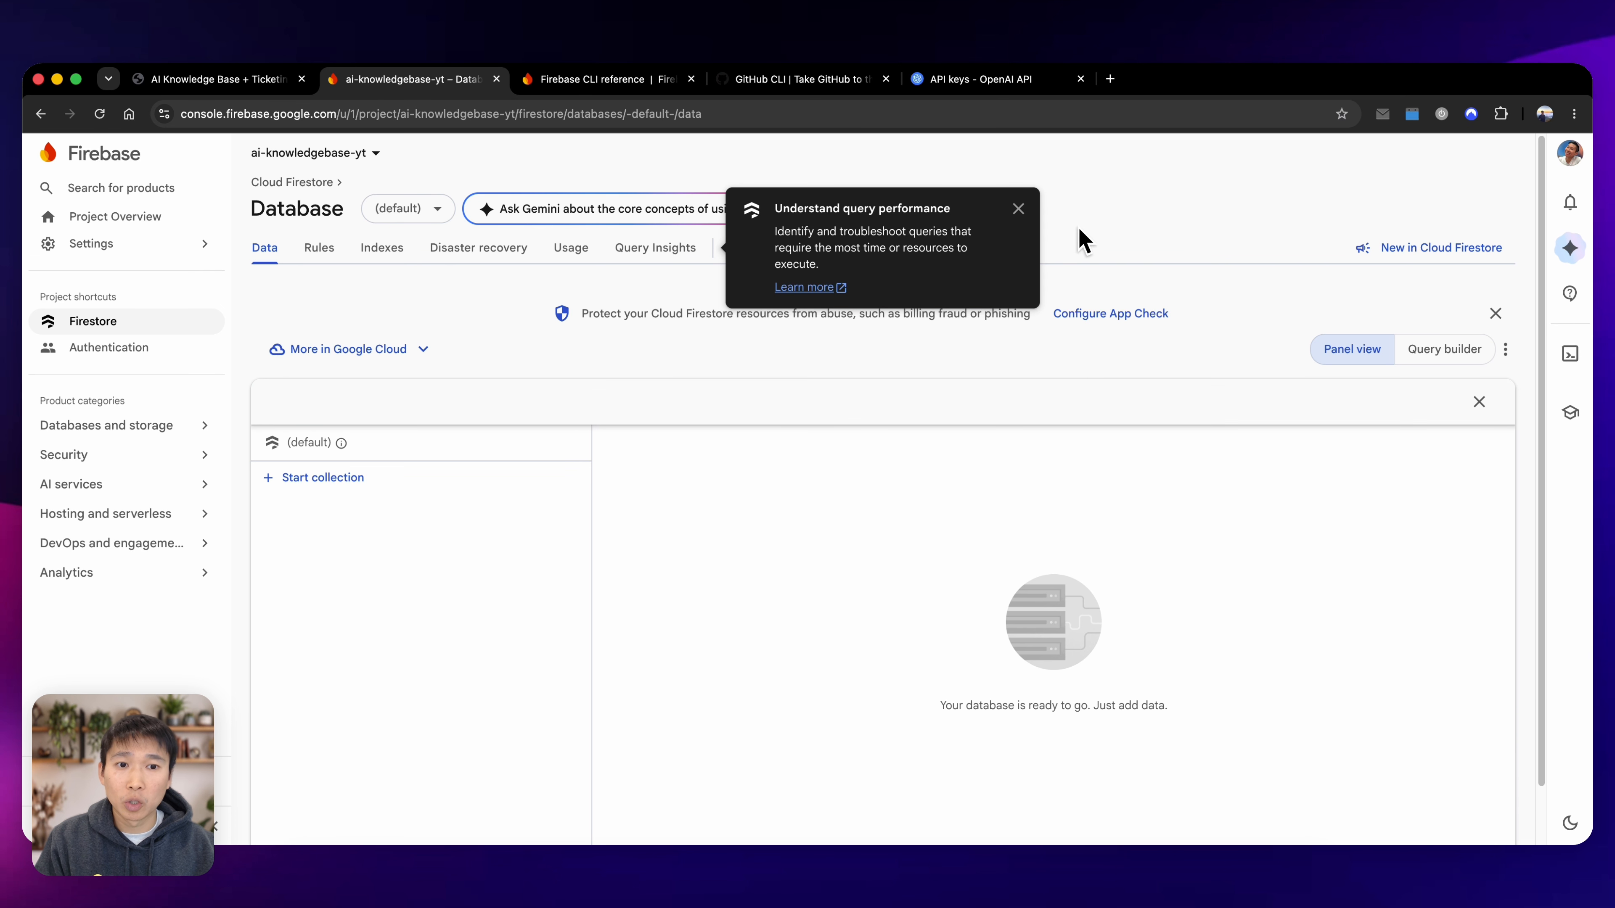
{"action": "left_click", "coordinate": [1017, 210]}
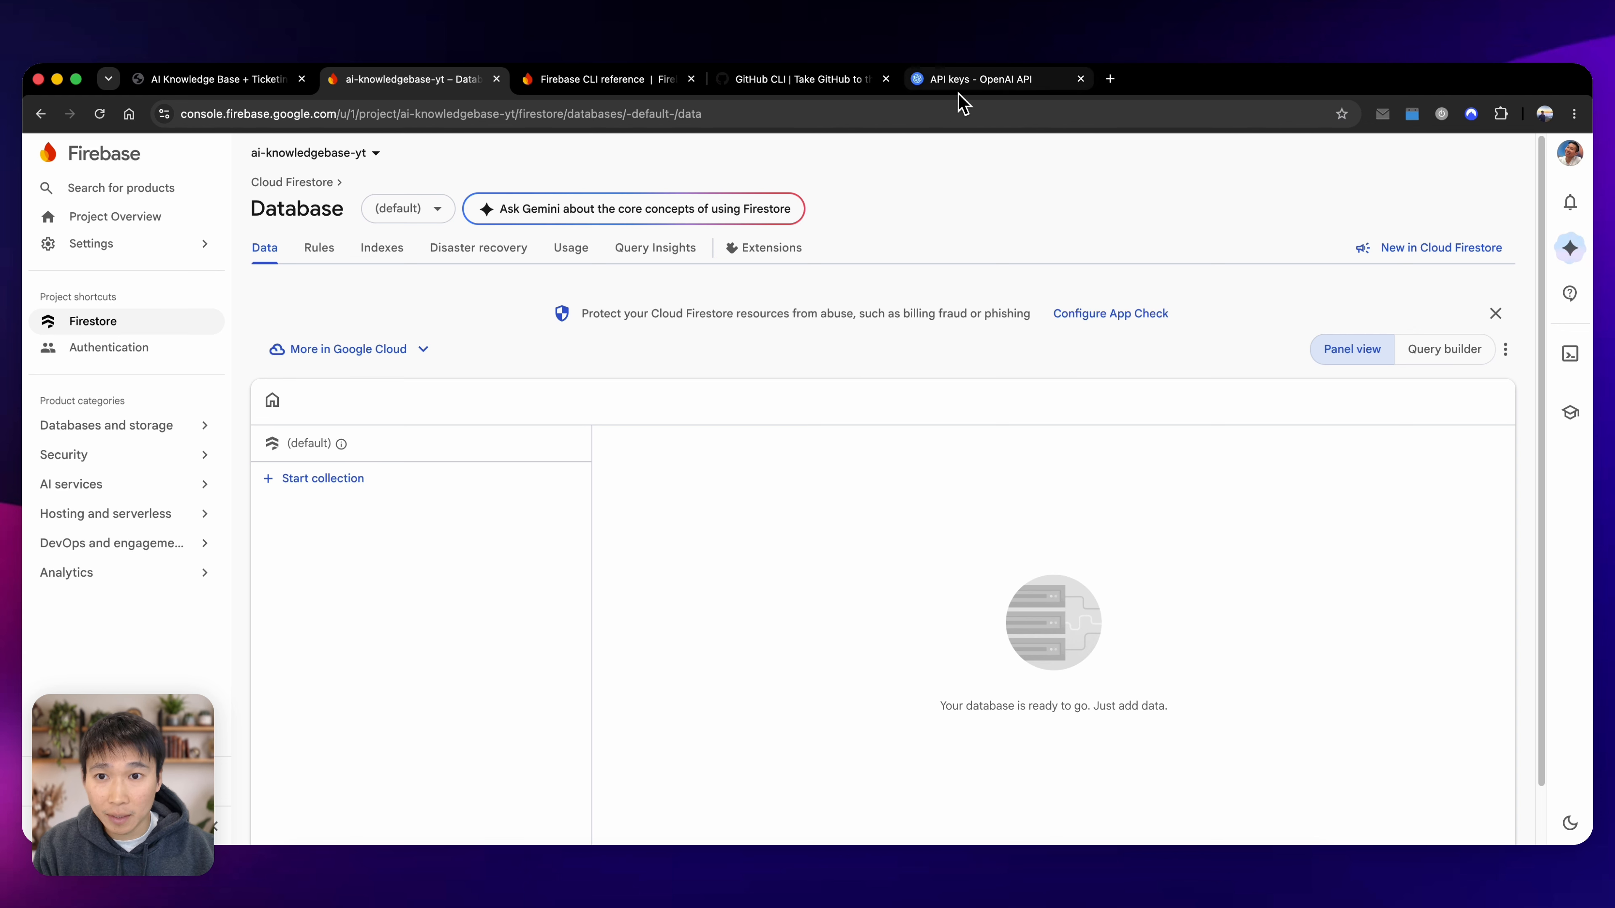
Place the OpenAI page beside the Firebase console and check the AI-KB-YT project's settings and API keys.
{"action": "left_click_drag", "start_coordinate": [954, 79], "coordinate": [620, 83]}
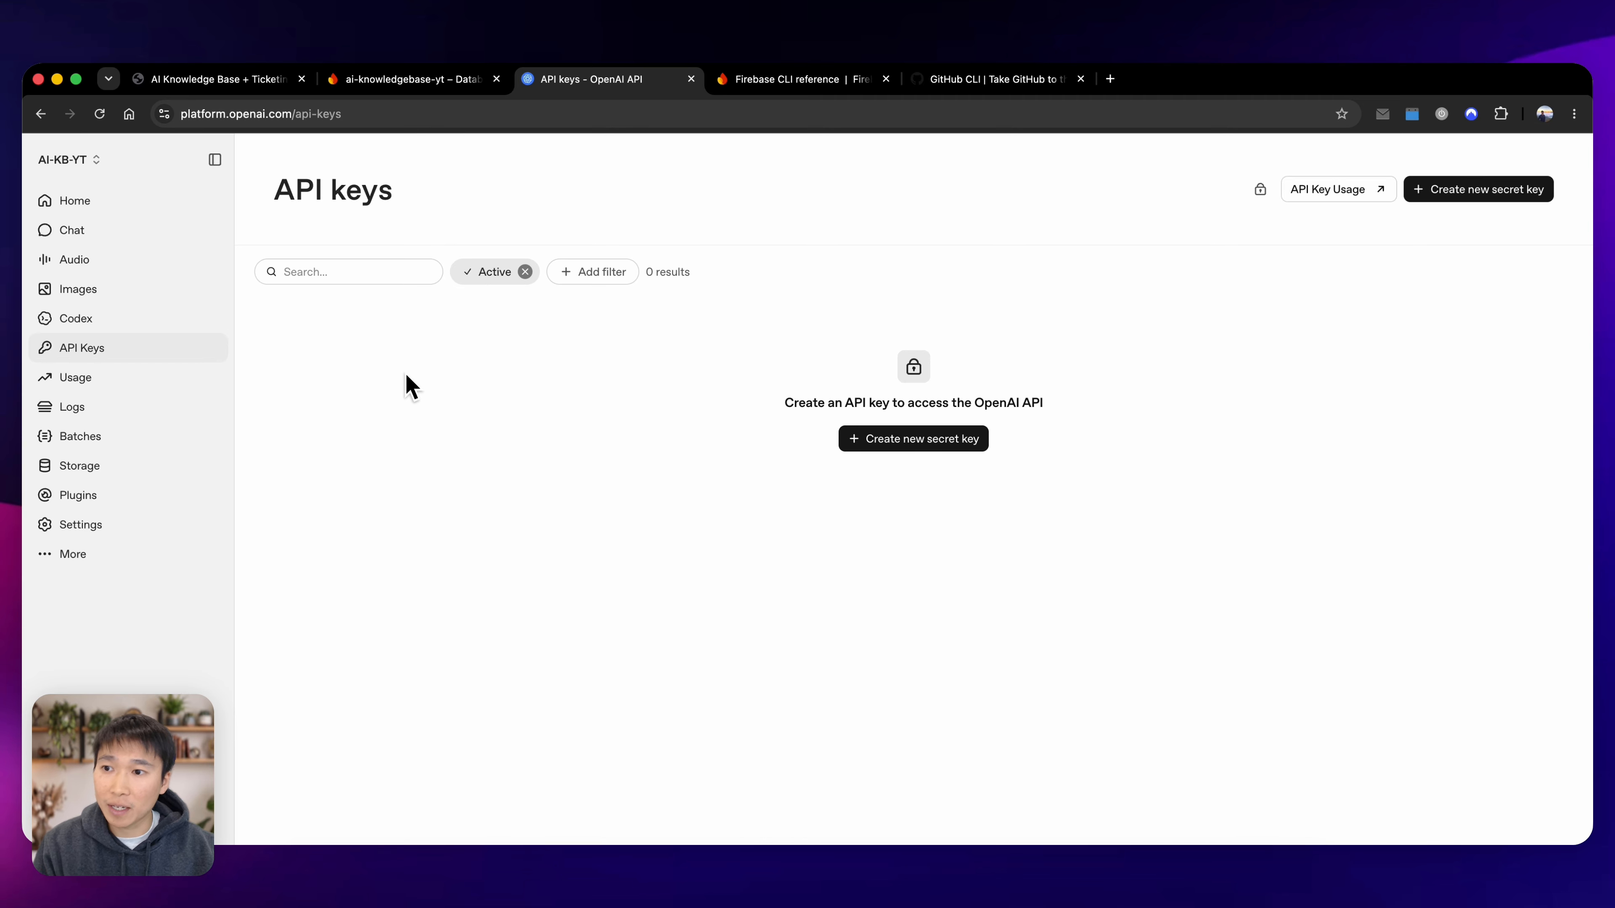
{"action": "left_click", "coordinate": [141, 539]}
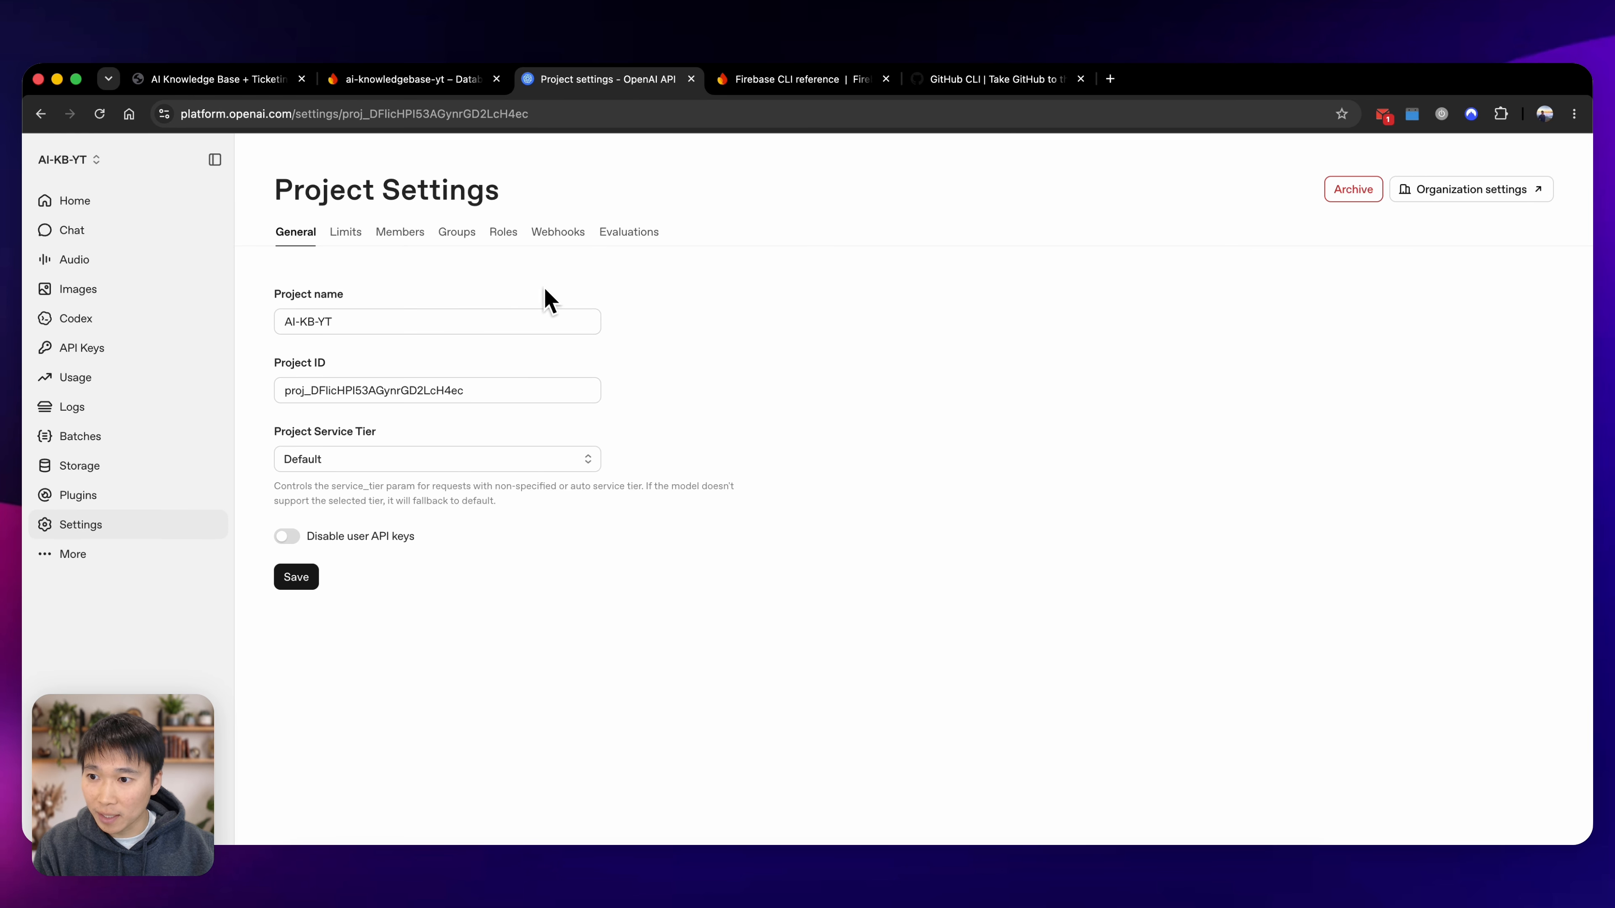
{"action": "left_click", "coordinate": [159, 350]}
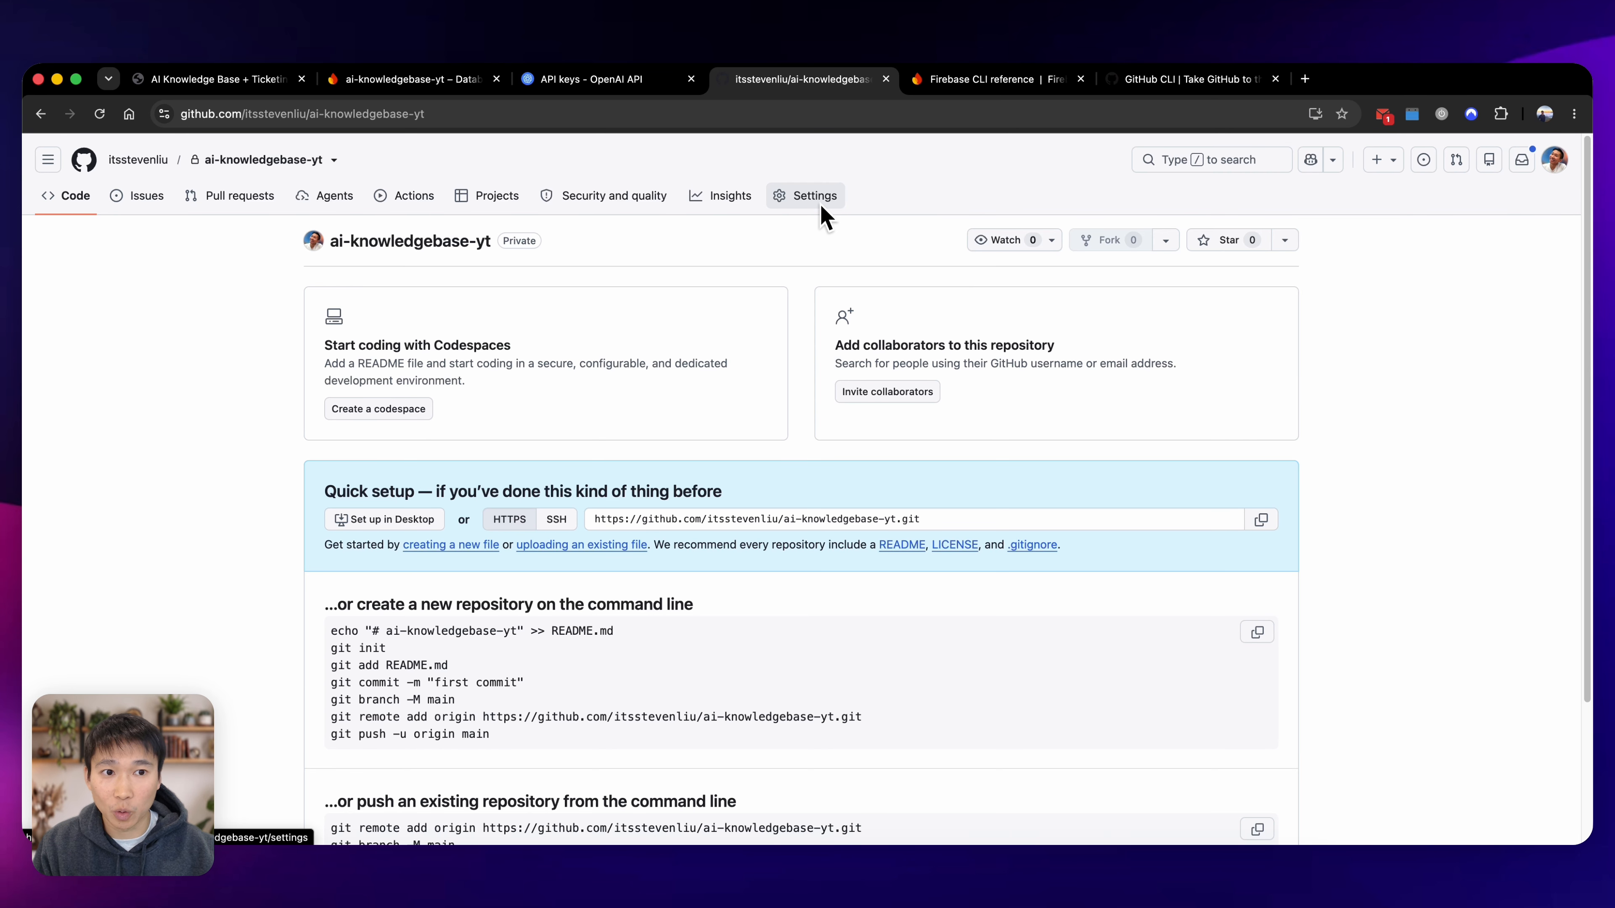
Look over the Firebase CLI reference and the GitHub CLI site.
{"action": "left_click", "coordinate": [978, 83]}
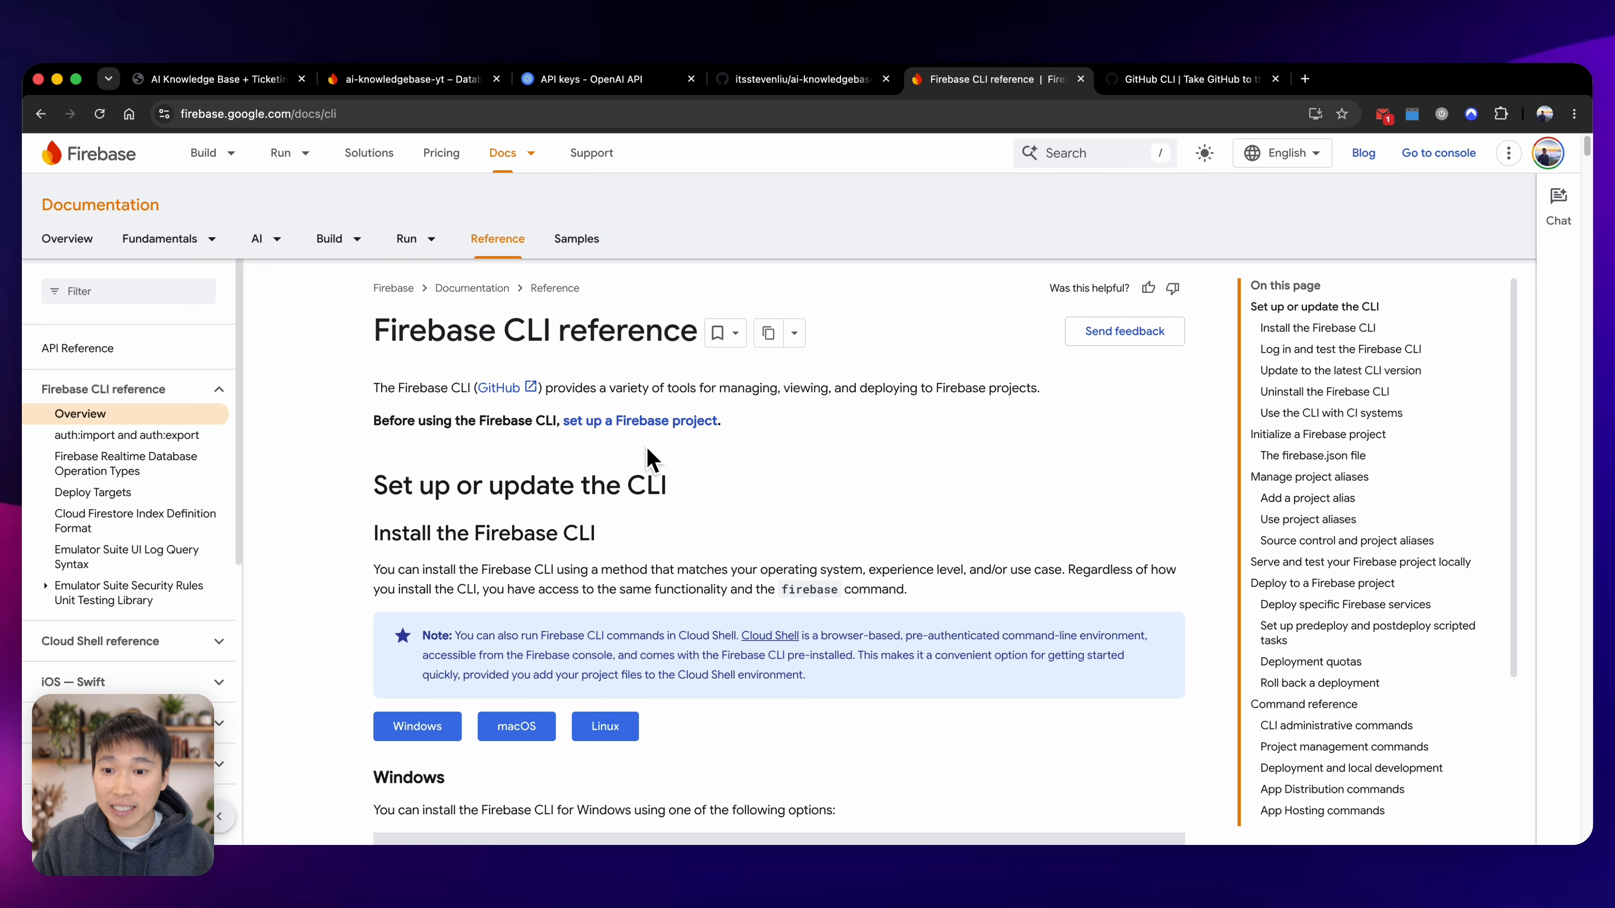
{"action": "key", "text": "ctrl+Tab"}
{"action": "left_click", "coordinate": [980, 86]}
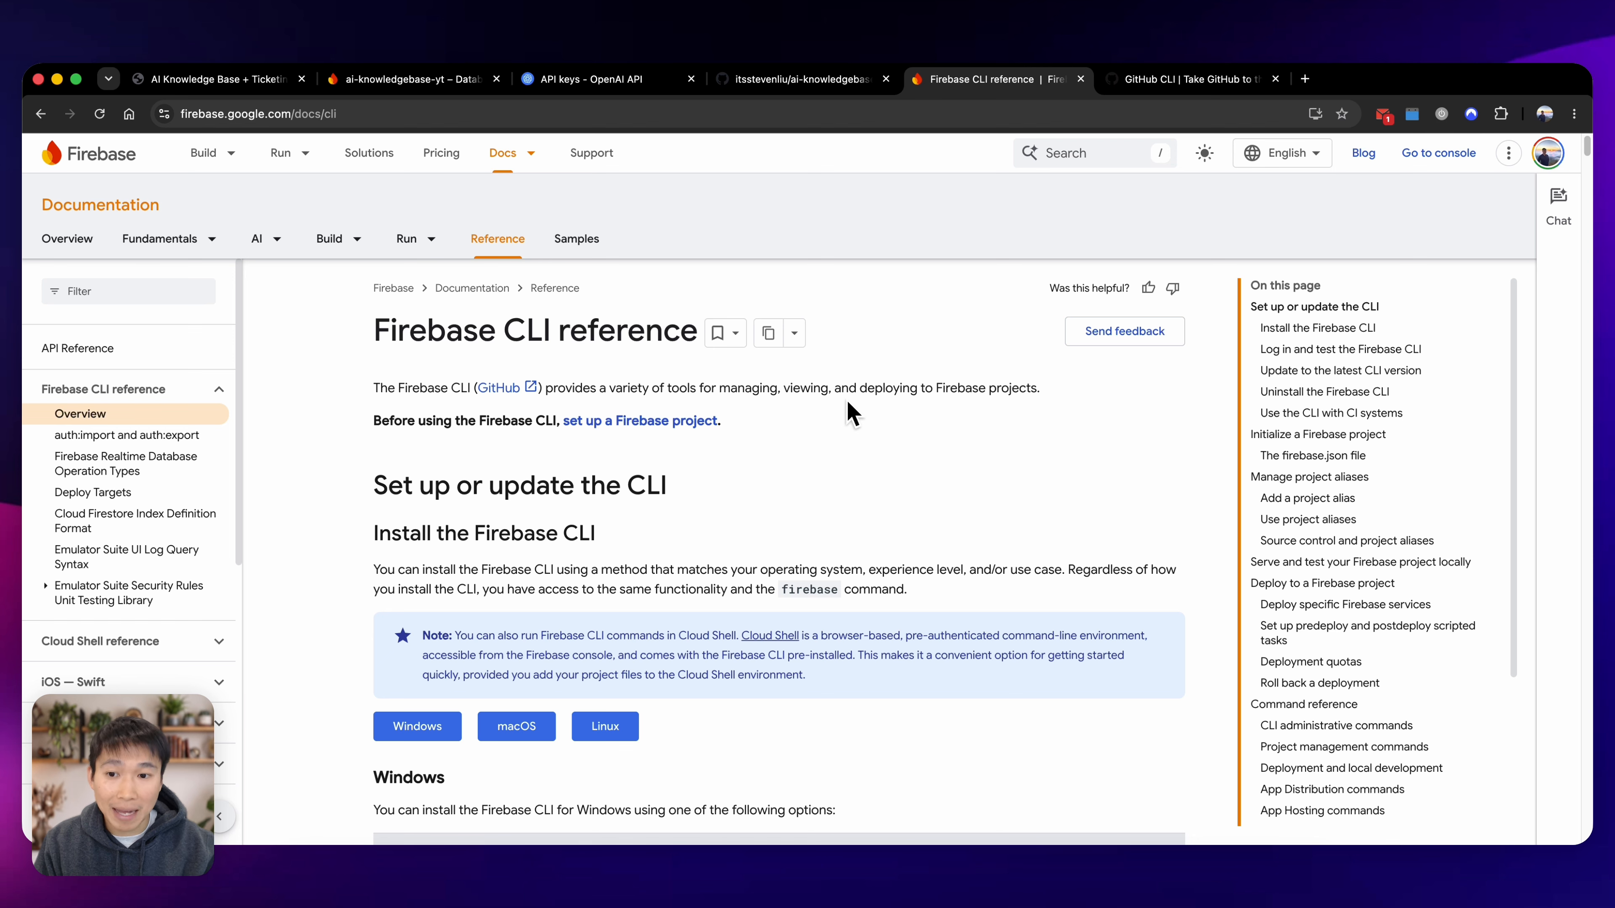
{"action": "key", "text": "ctrl+Tab"}
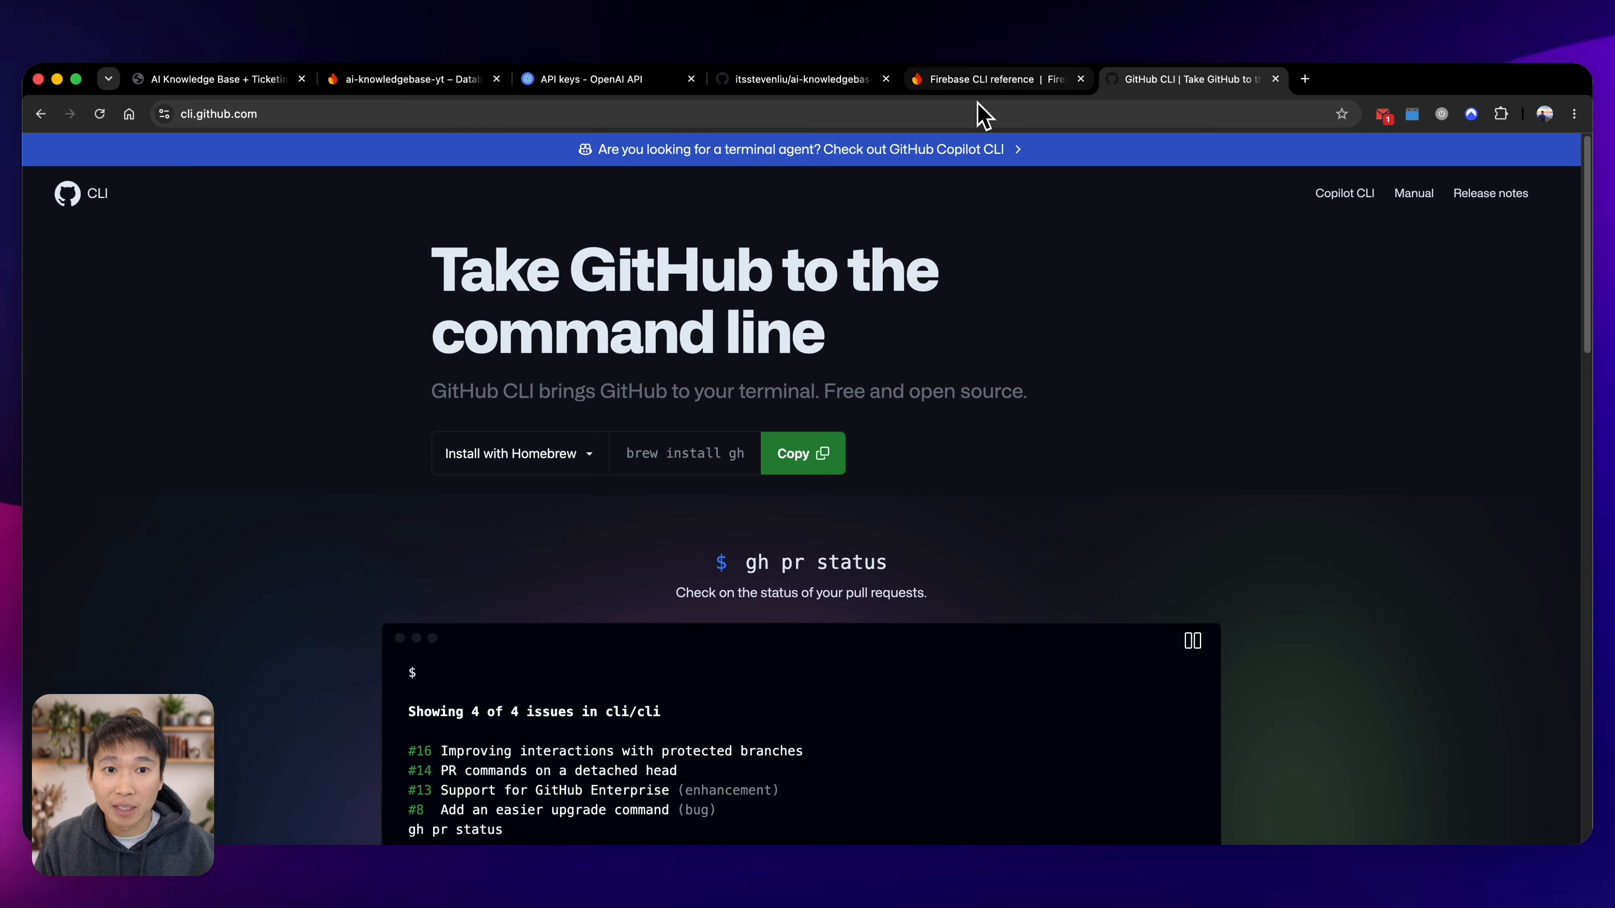
{"action": "left_click", "coordinate": [986, 85]}
Switch to Codex and set the task's model to 5.6 Luna with High effort.
{"action": "key", "text": "super+Tab"}
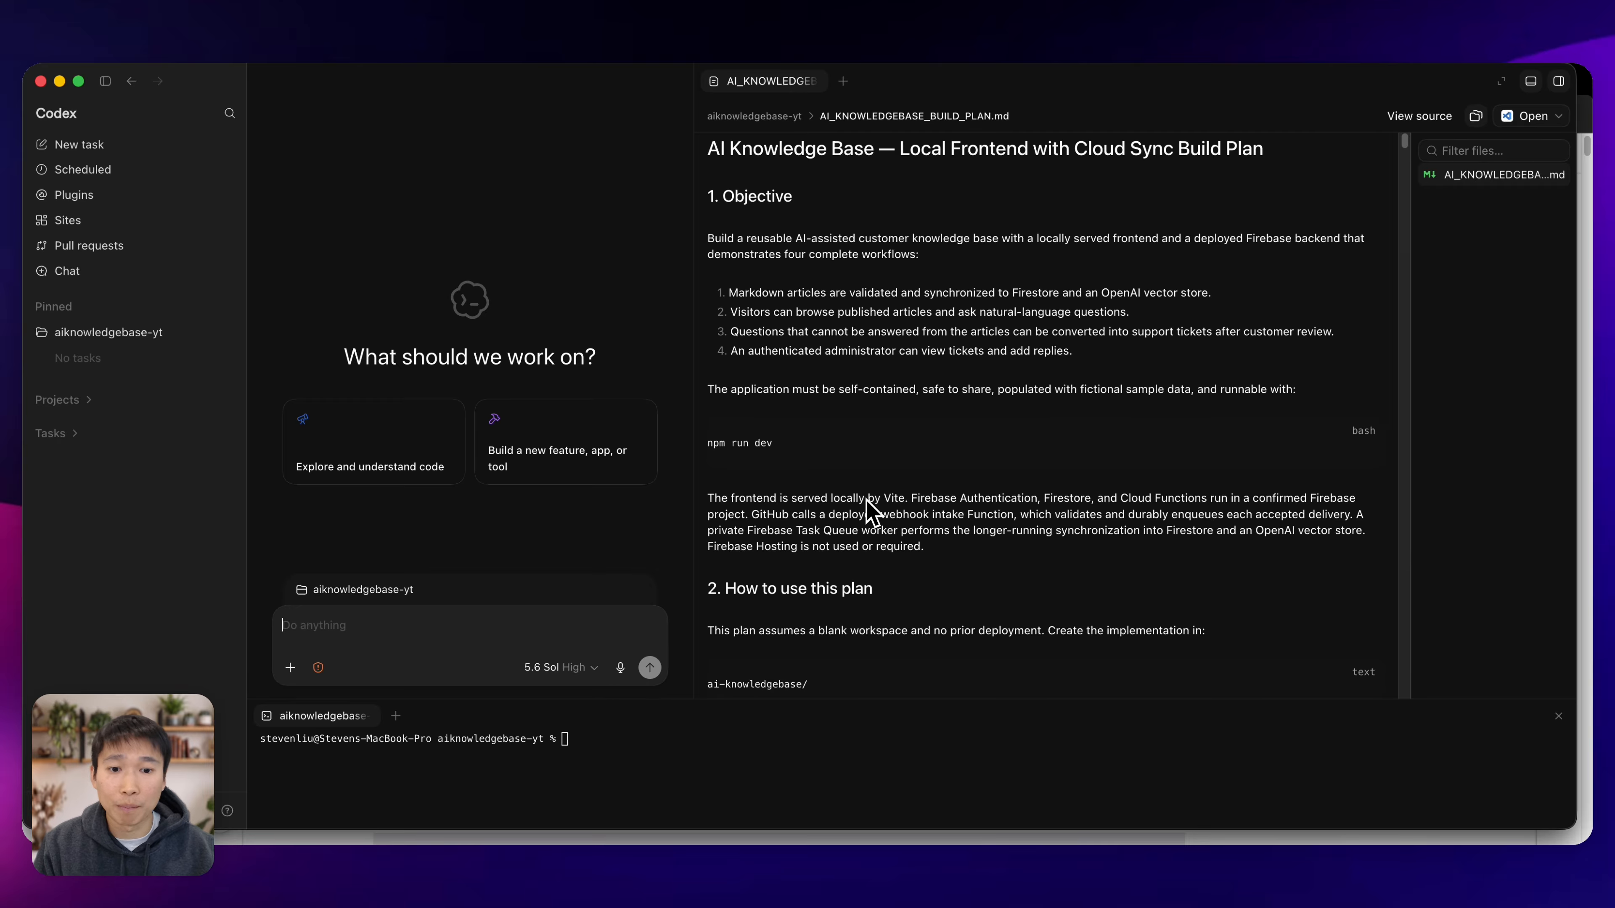
{"action": "left_click_drag", "start_coordinate": [1406, 173], "coordinate": [1373, 240]}
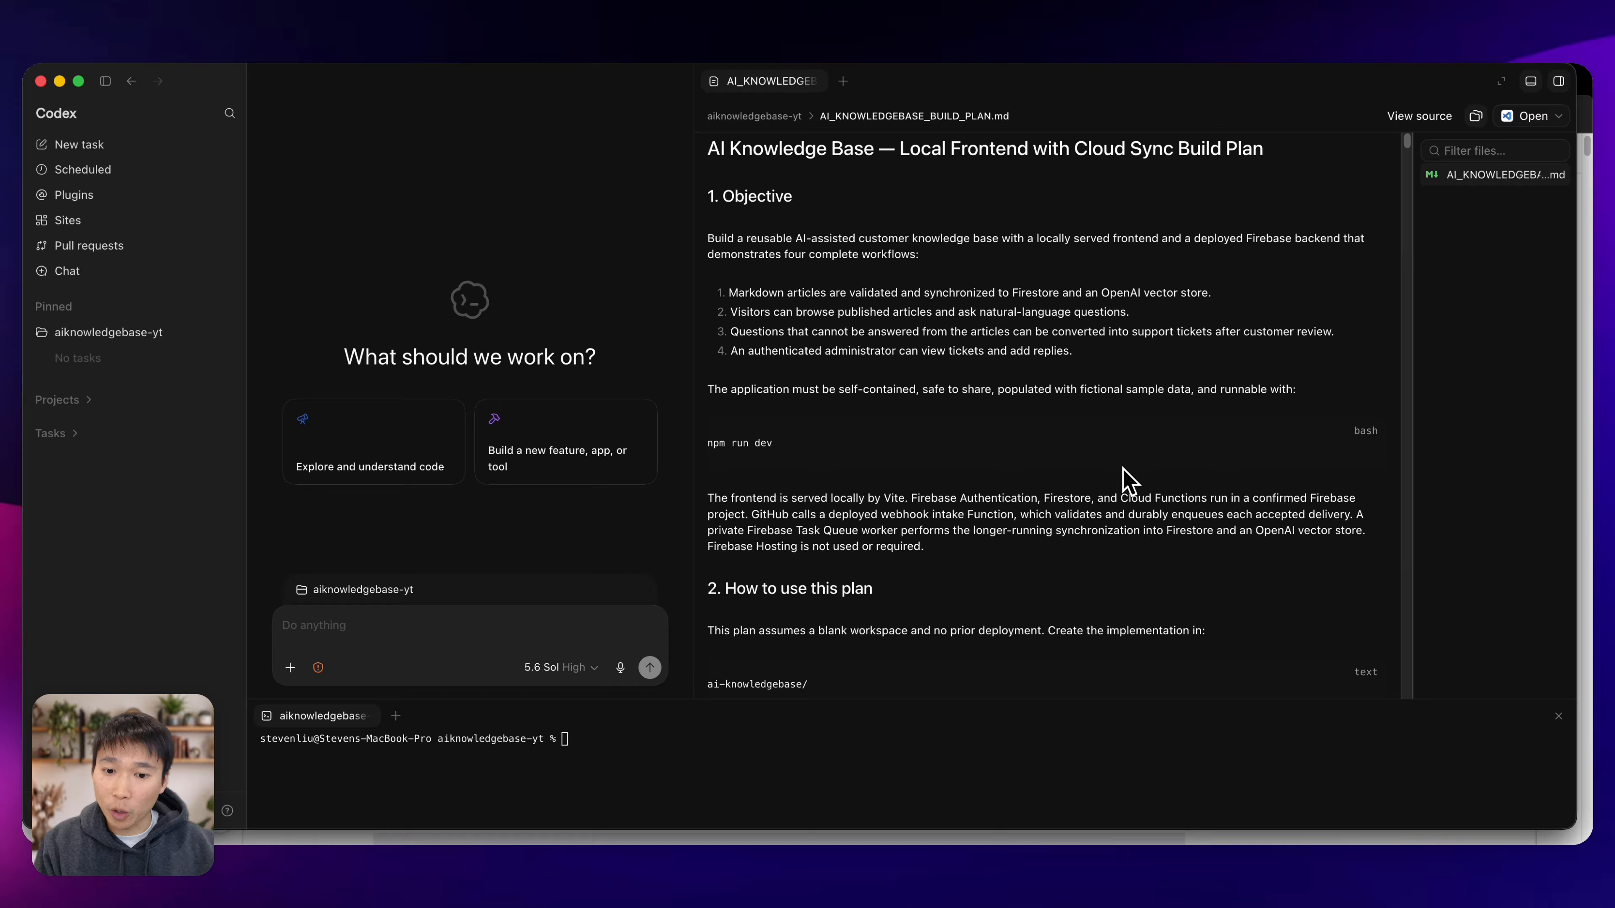
{"action": "left_click", "coordinate": [572, 668]}
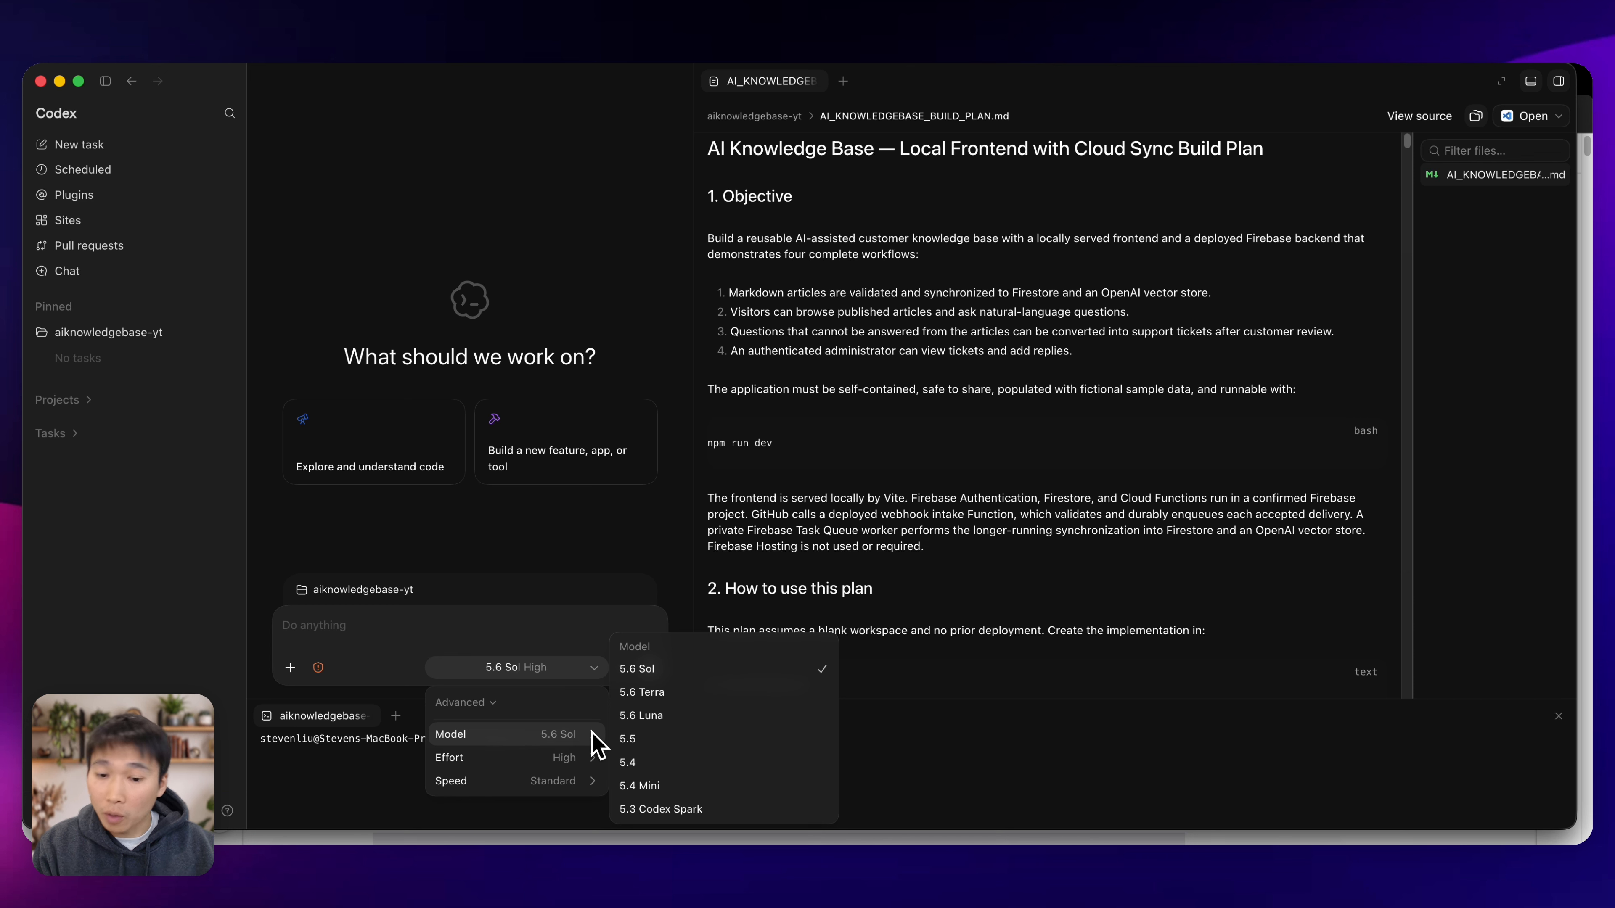
{"action": "left_click", "coordinate": [649, 716]}
{"action": "mouse_move", "coordinate": [585, 762]}
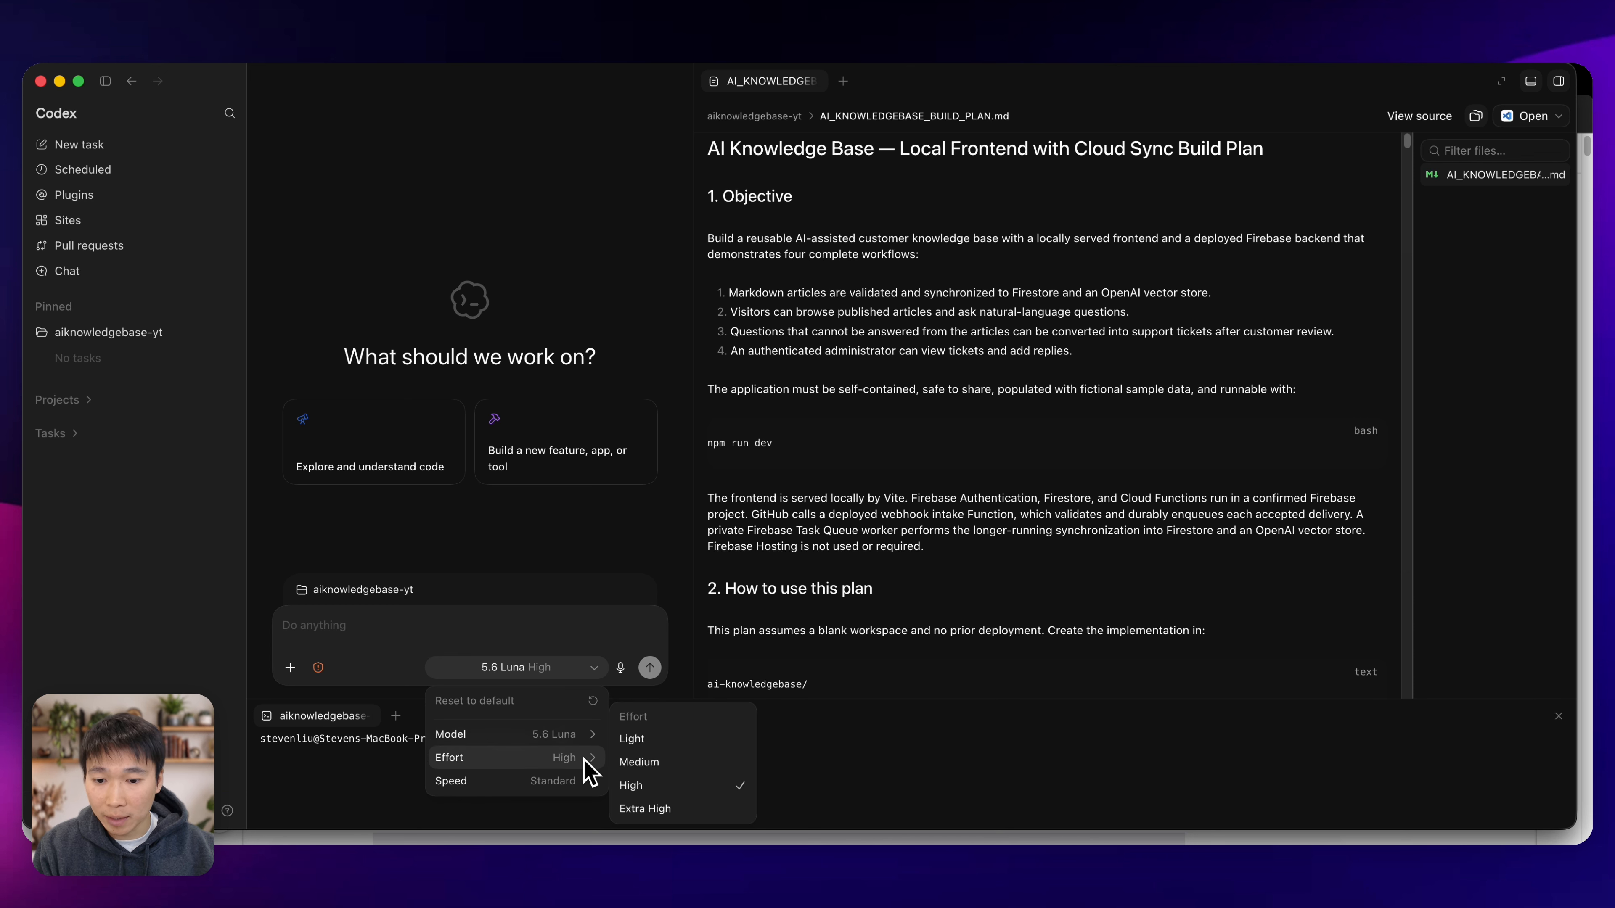
{"action": "left_click", "coordinate": [663, 785]}
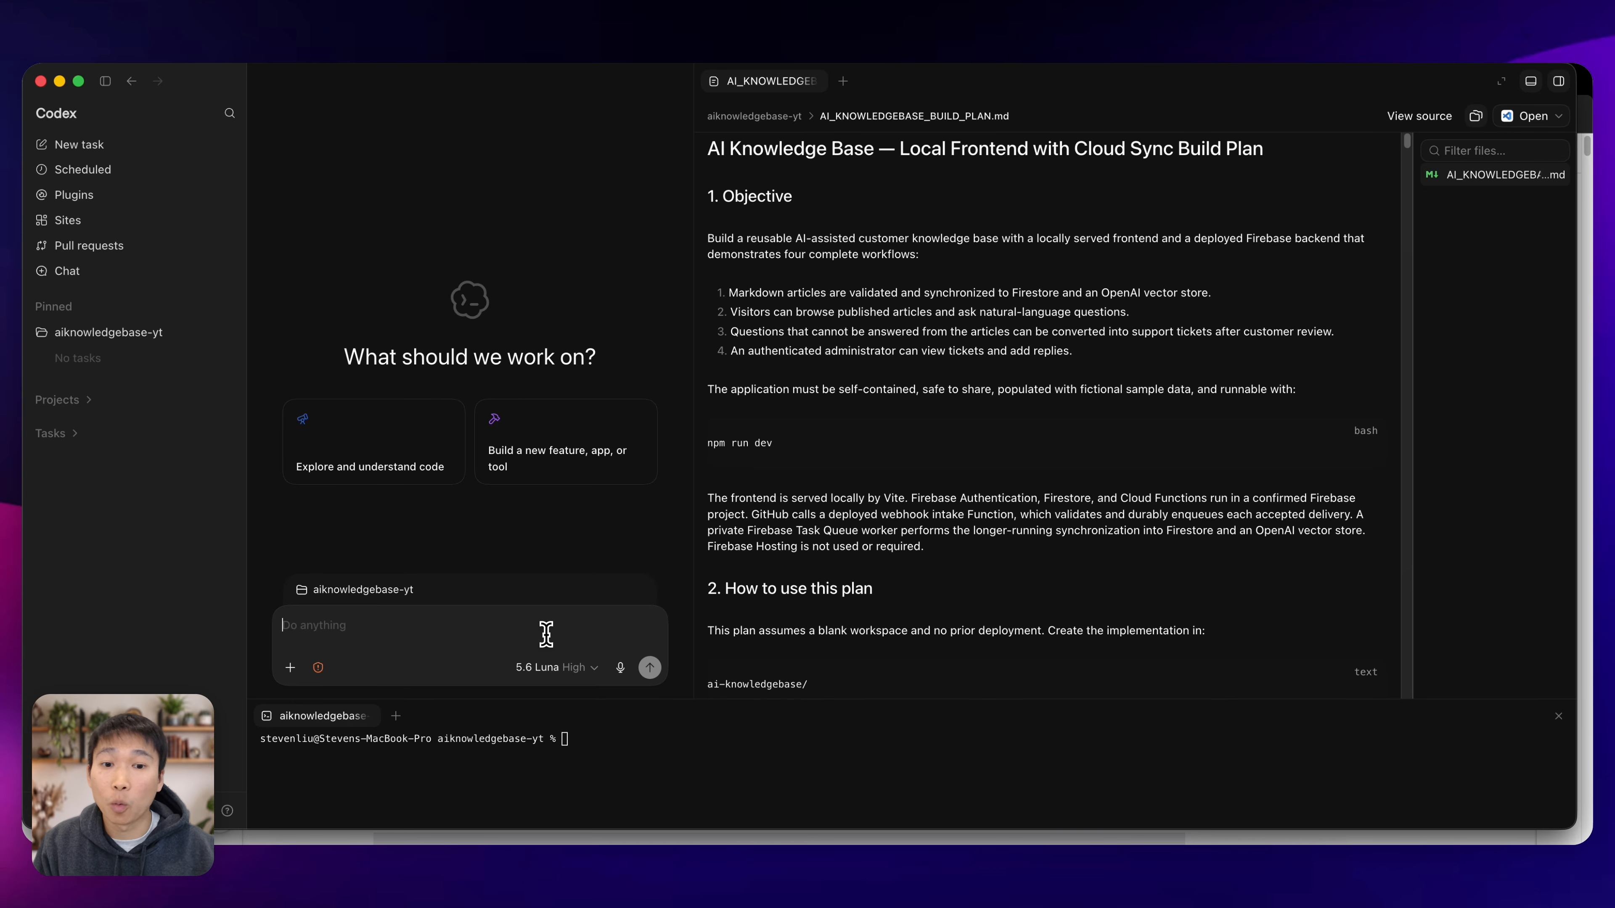
Begin the prompt after the attached AI_KNOWLEDGEBASE_BUILD_PLAN.md with "Let's run this plan. Let me know if you have any questions.".
{"action": "scroll", "coordinate": [823, 408], "scroll_direction": "down", "scroll_amount": 15}
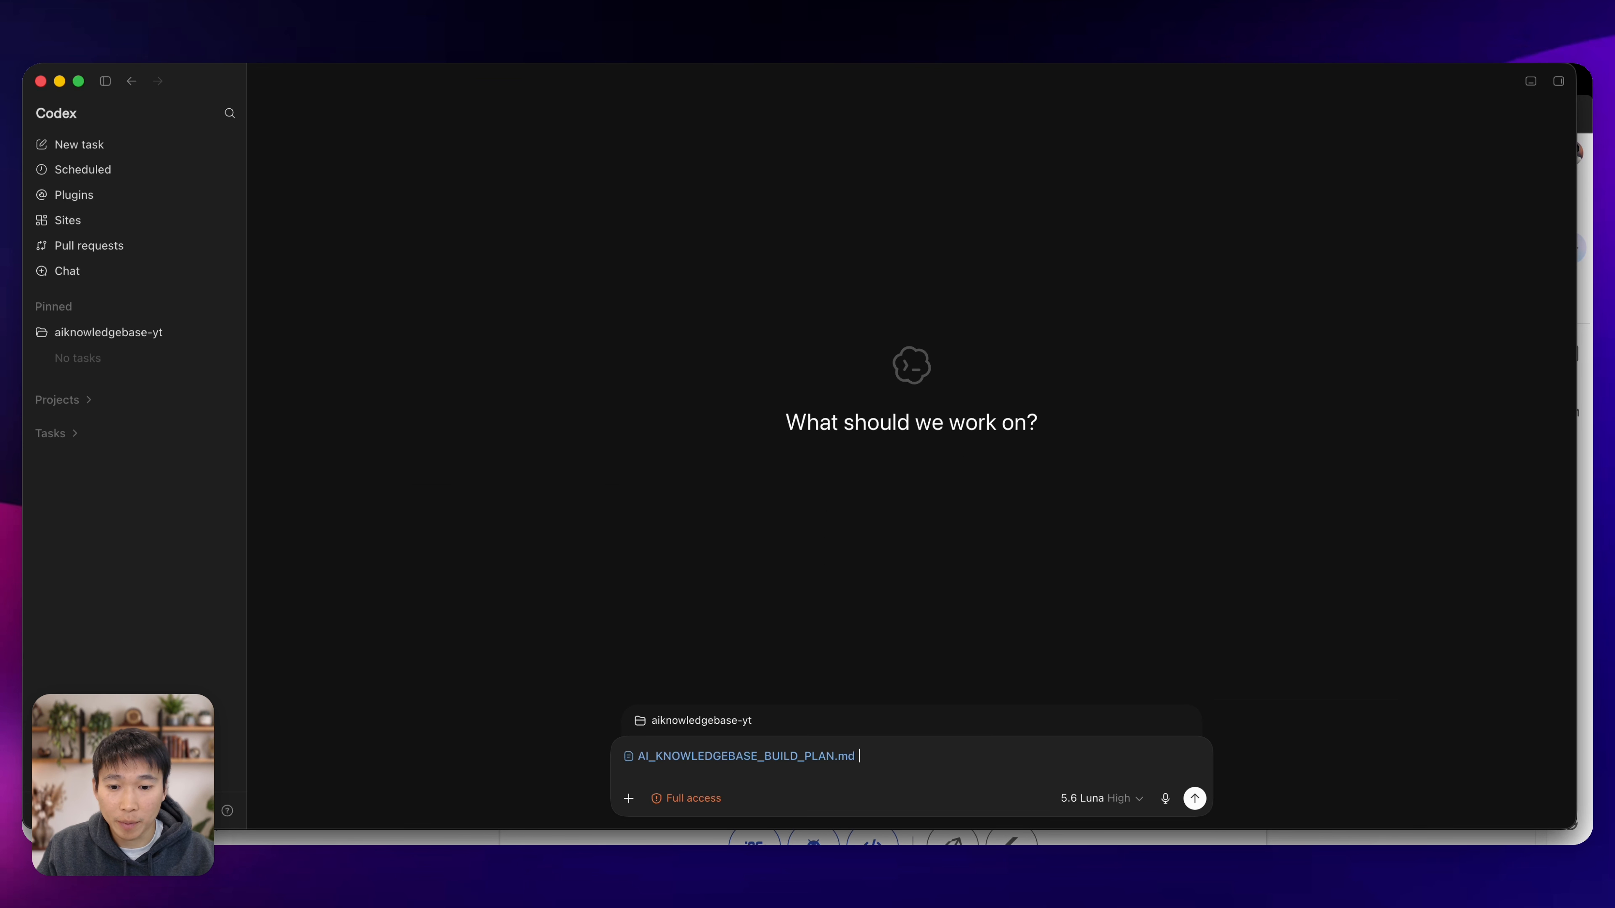
{"action": "type", "text": "L"}
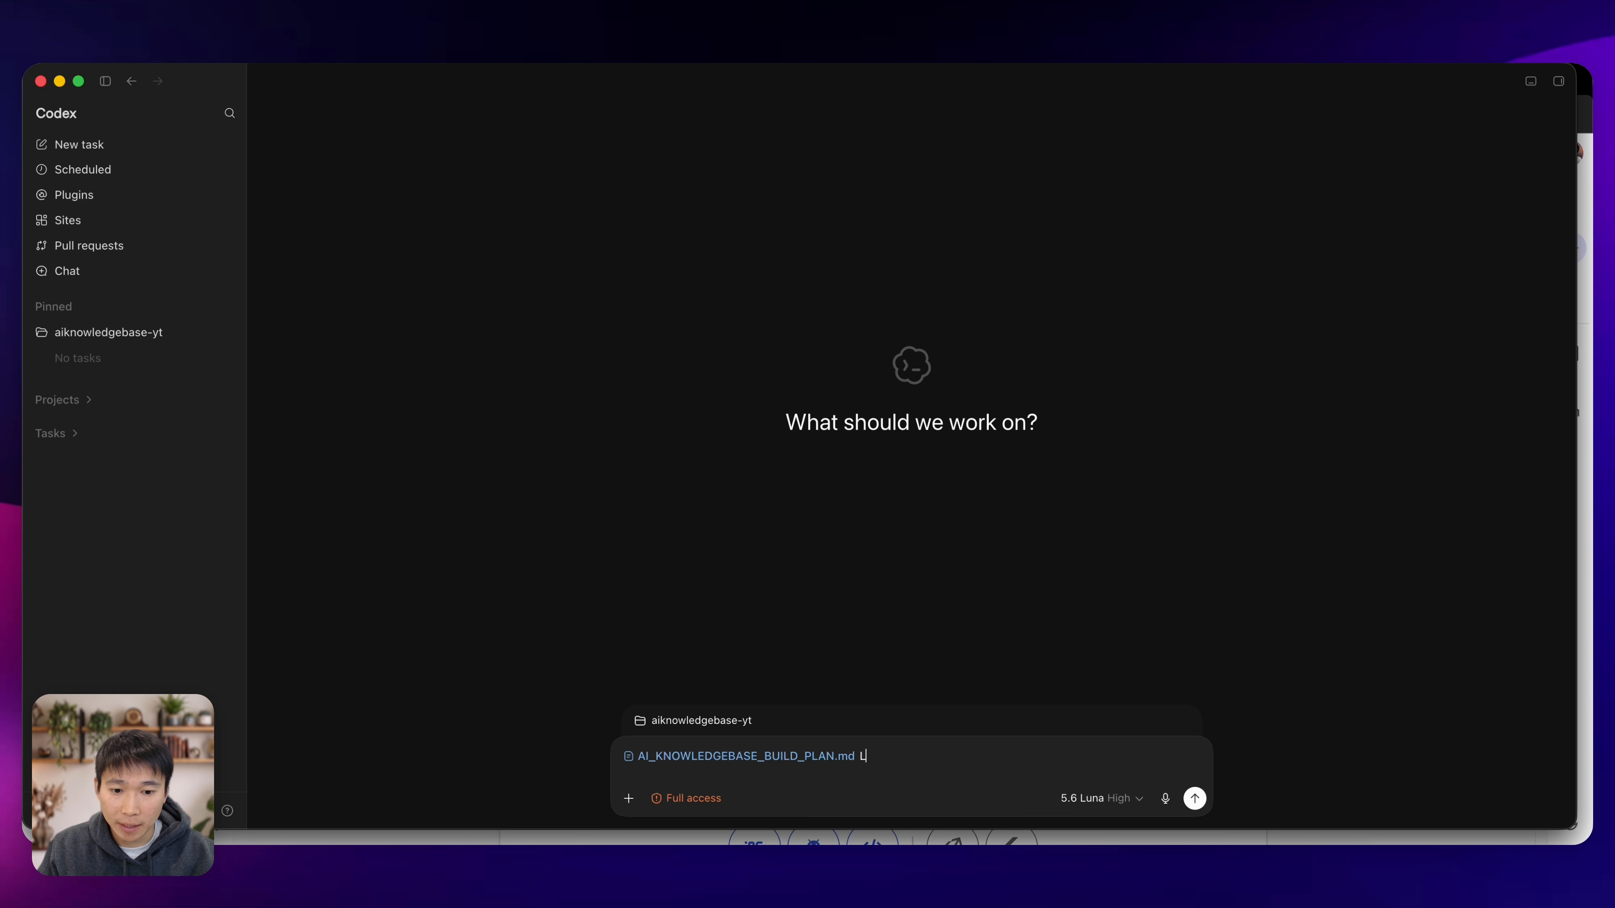
{"action": "type", "text": "et's run this plan. Let me now if"}
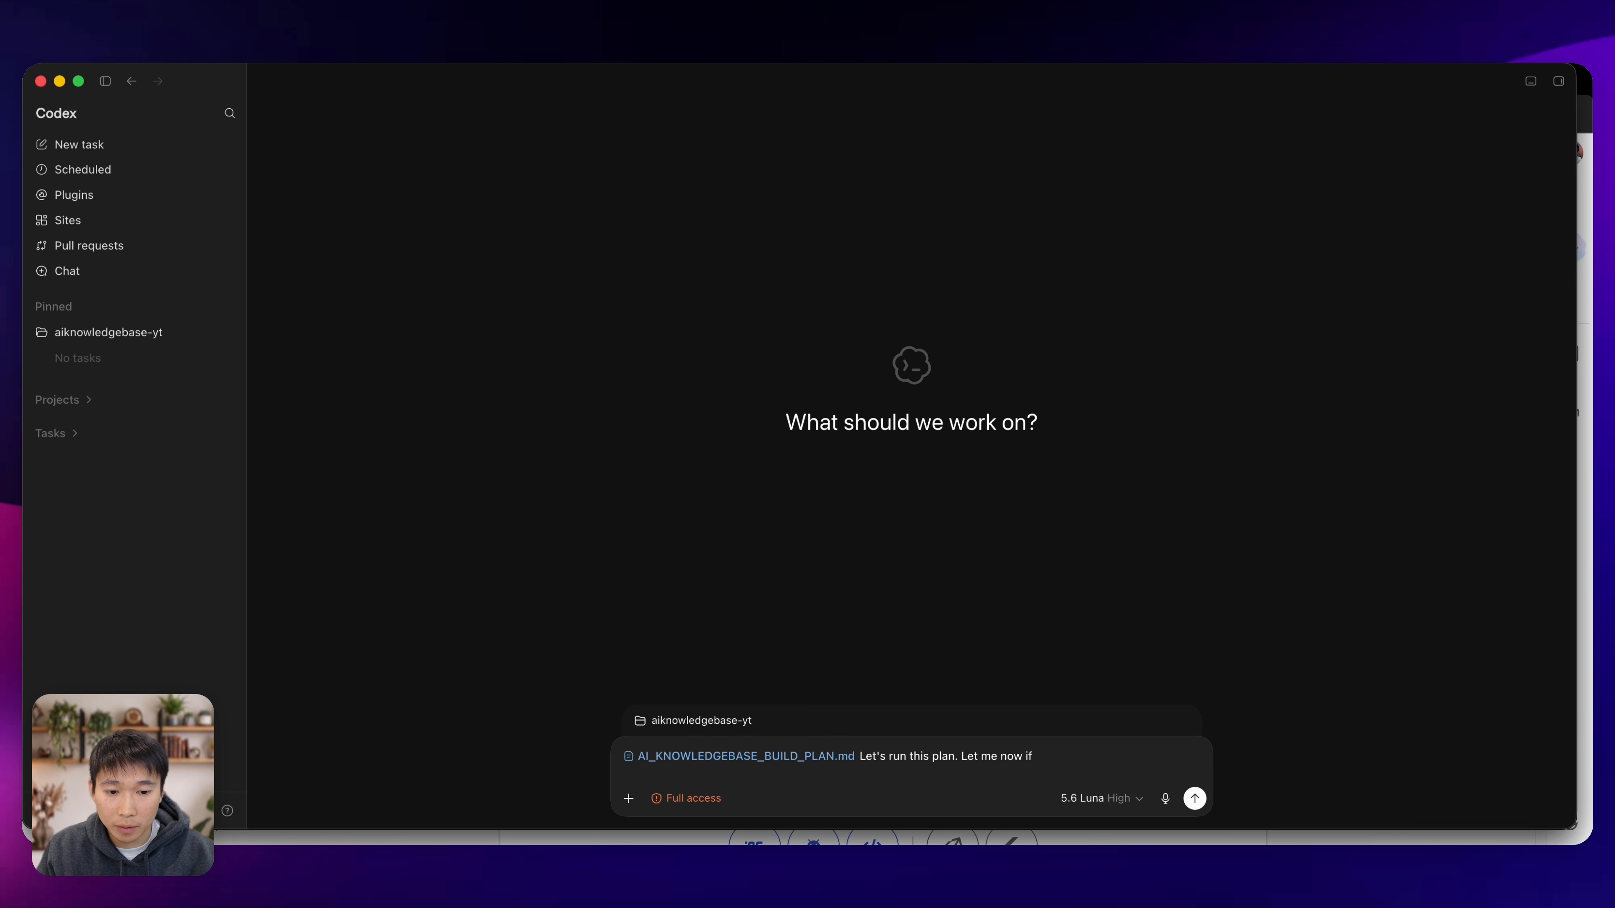
{"action": "key", "text": "BackSpace"}
{"action": "key", "text": "BackSpace"}
{"action": "key", "text": "BackSpace"}
{"action": "key", "text": "BackSpace"}
{"action": "key", "text": "BackSpace"}
{"action": "key", "text": "BackSpace"}
{"action": "type", "text": "know if you have an"}
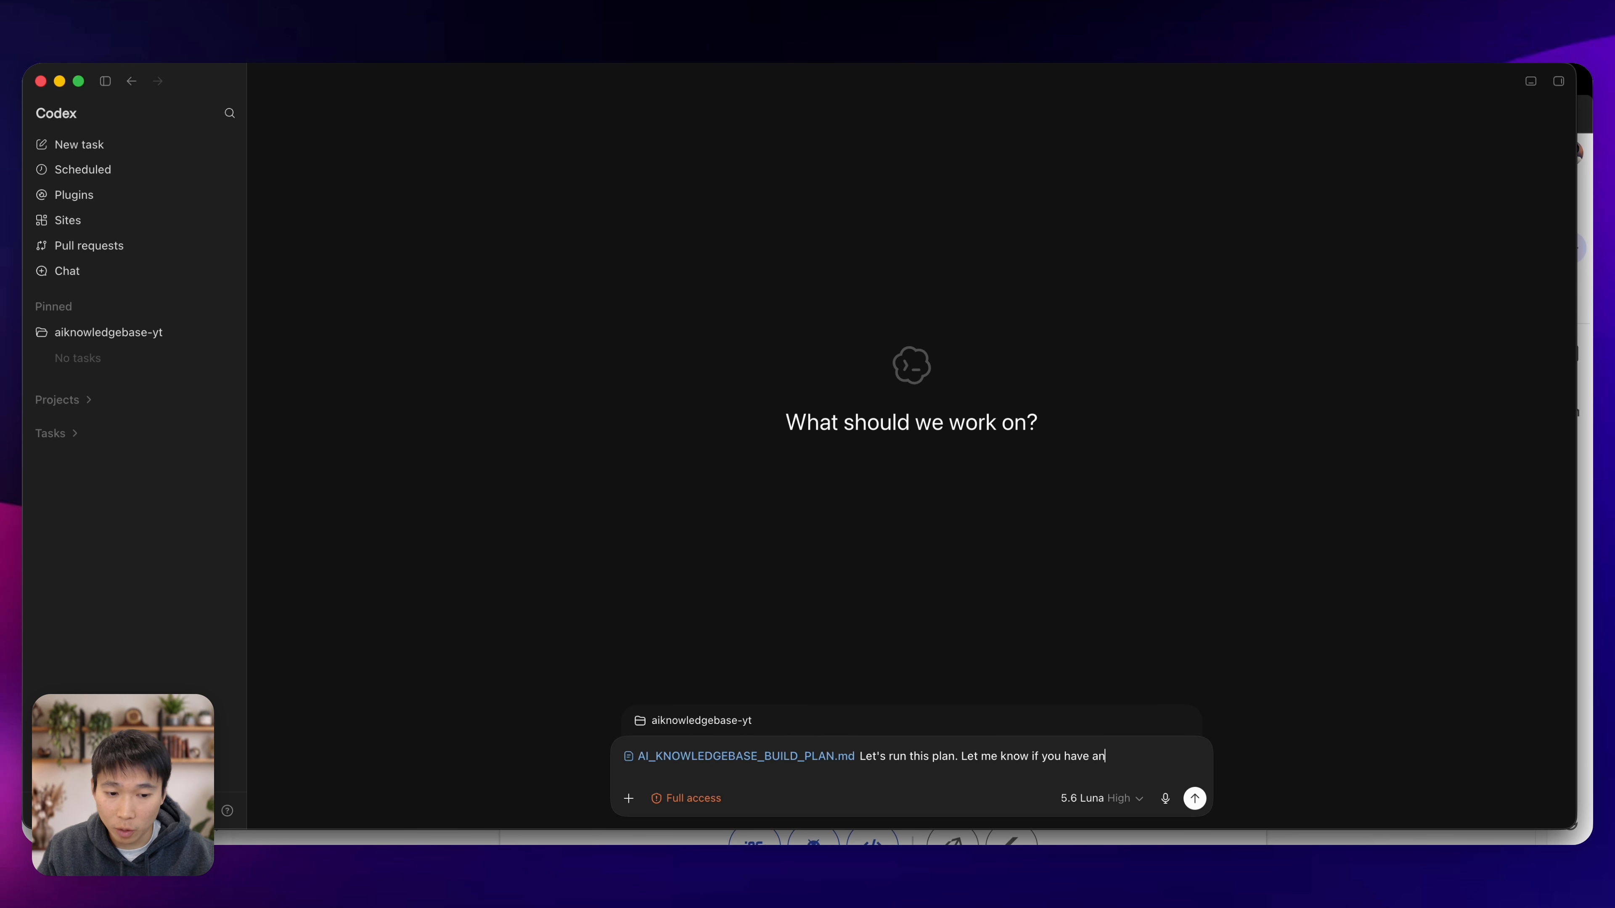
{"action": "type", "text": "y questions. I already"}
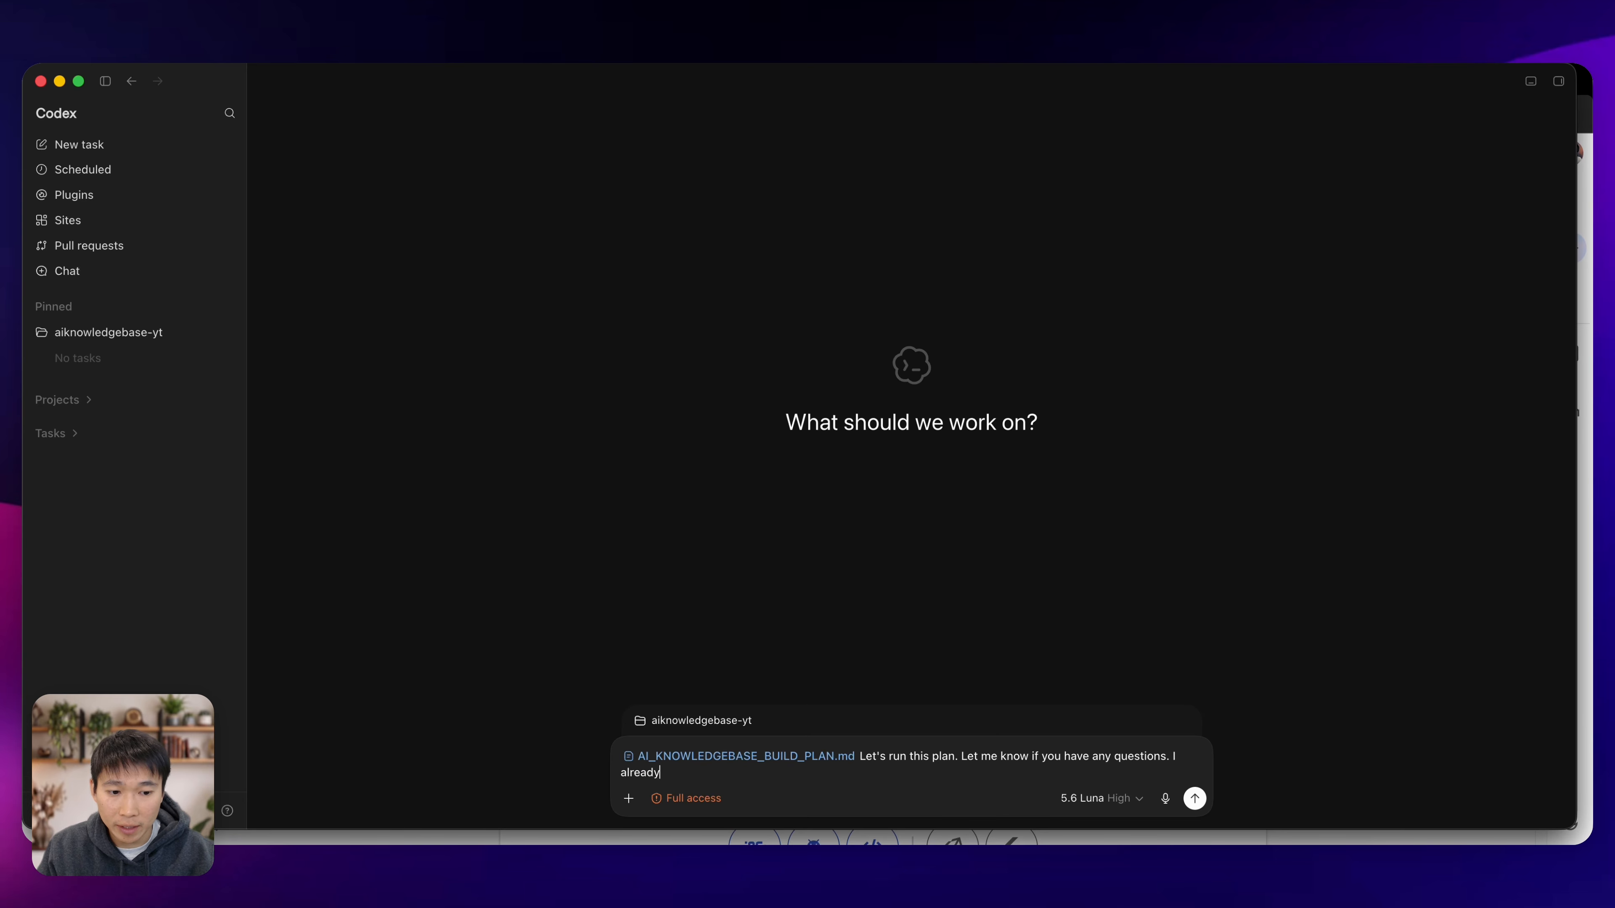
{"action": "type", "text": " have ane xisting firebase project"}
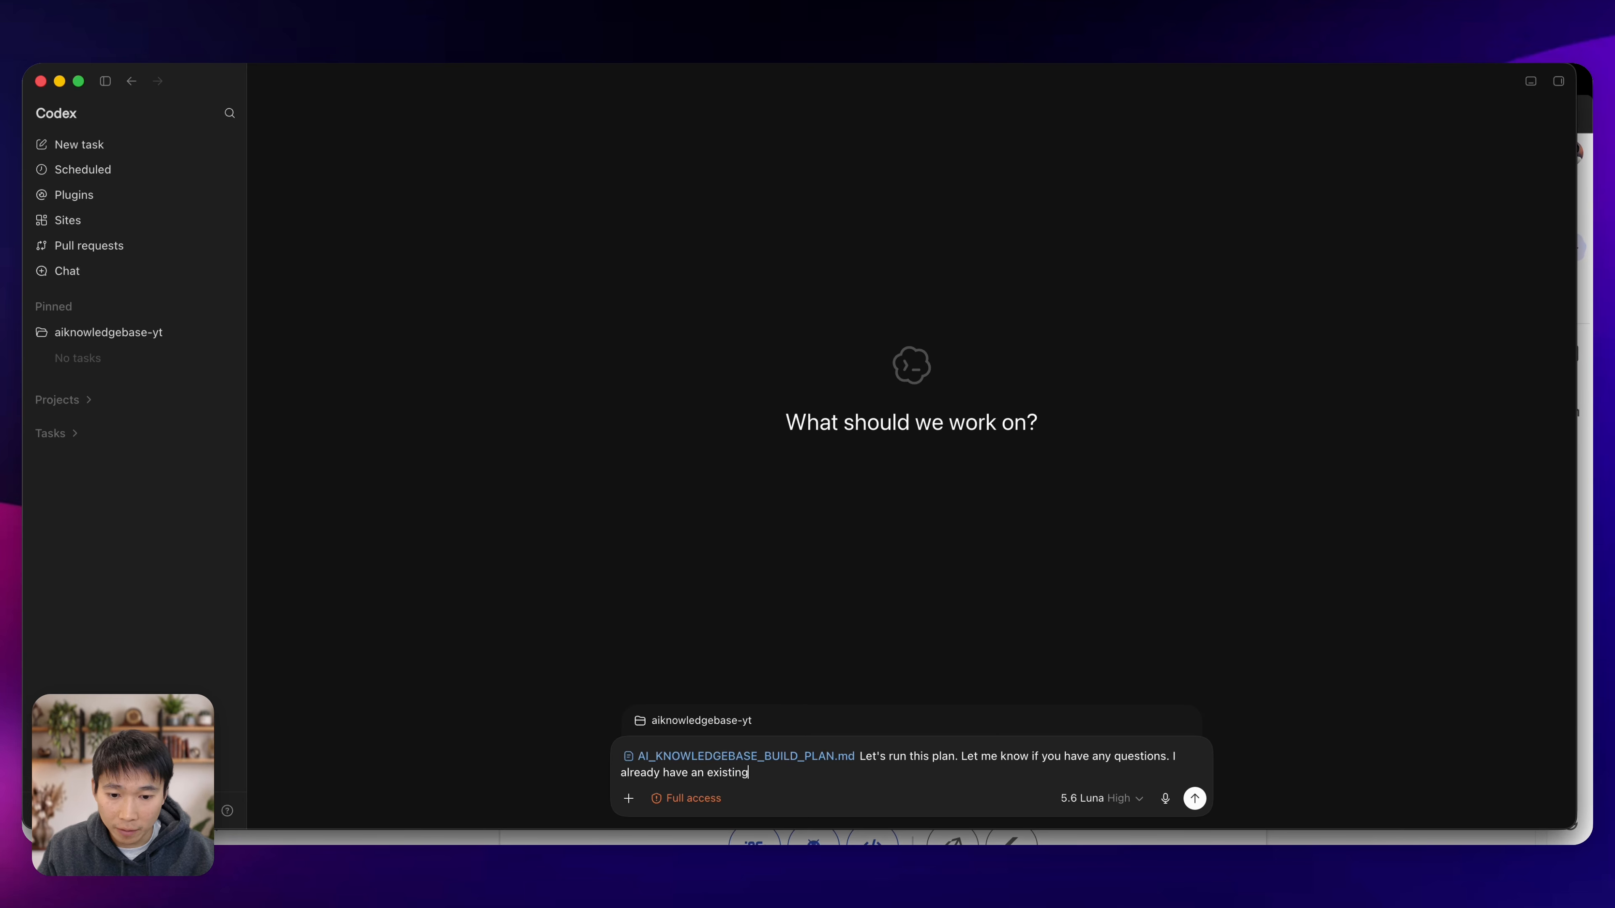
{"action": "type", "text": ", "}
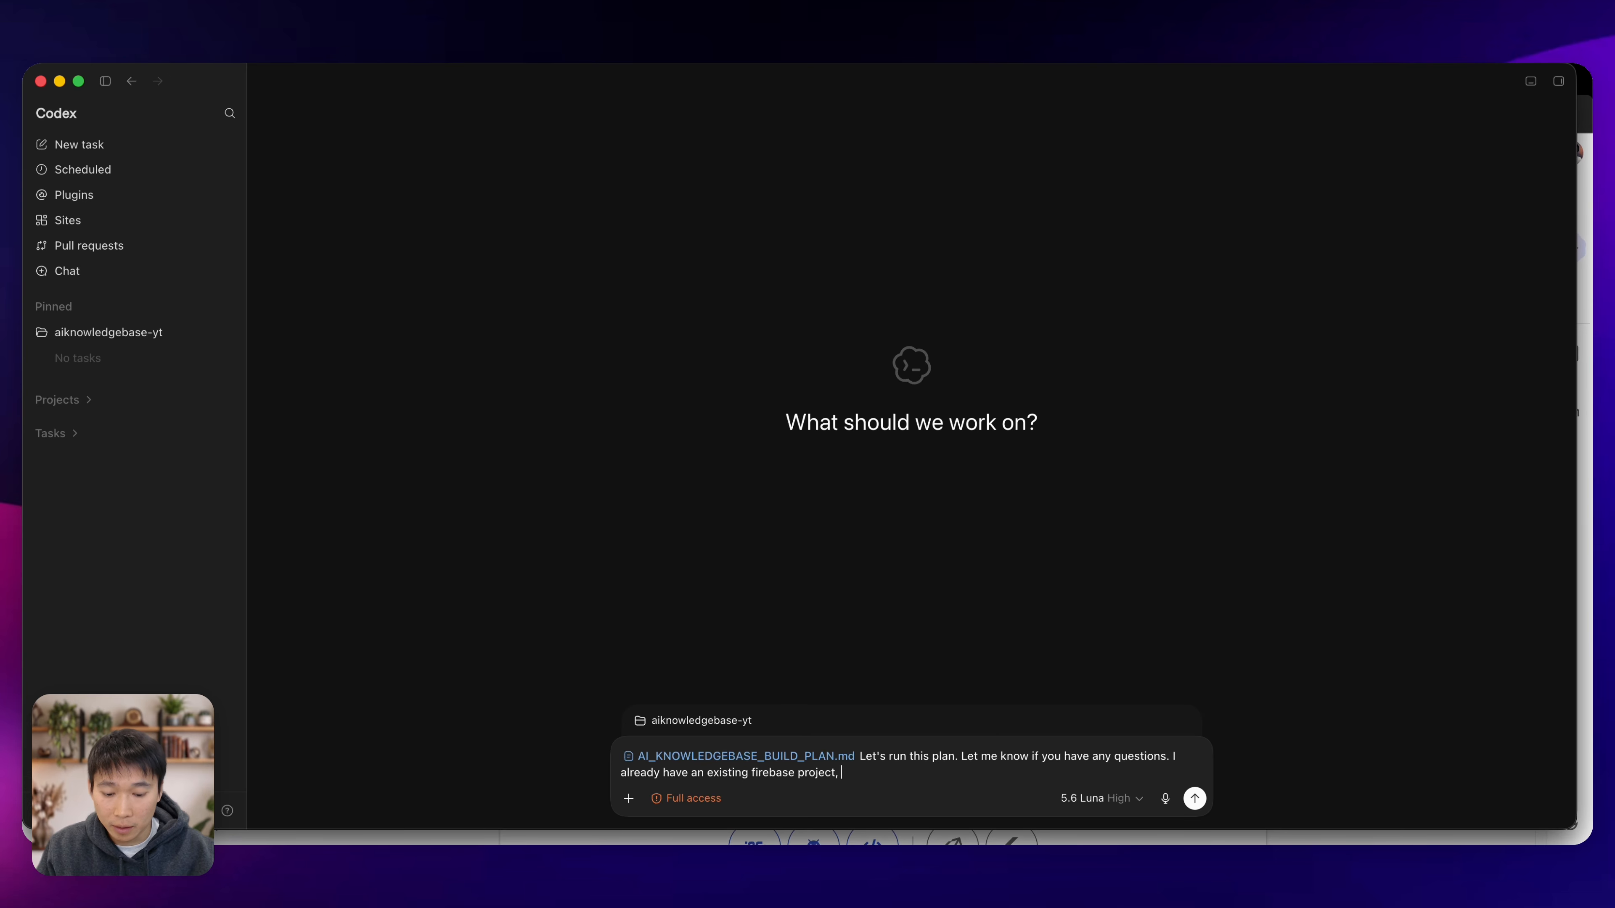
{"action": "type", "text": "github repo and "}
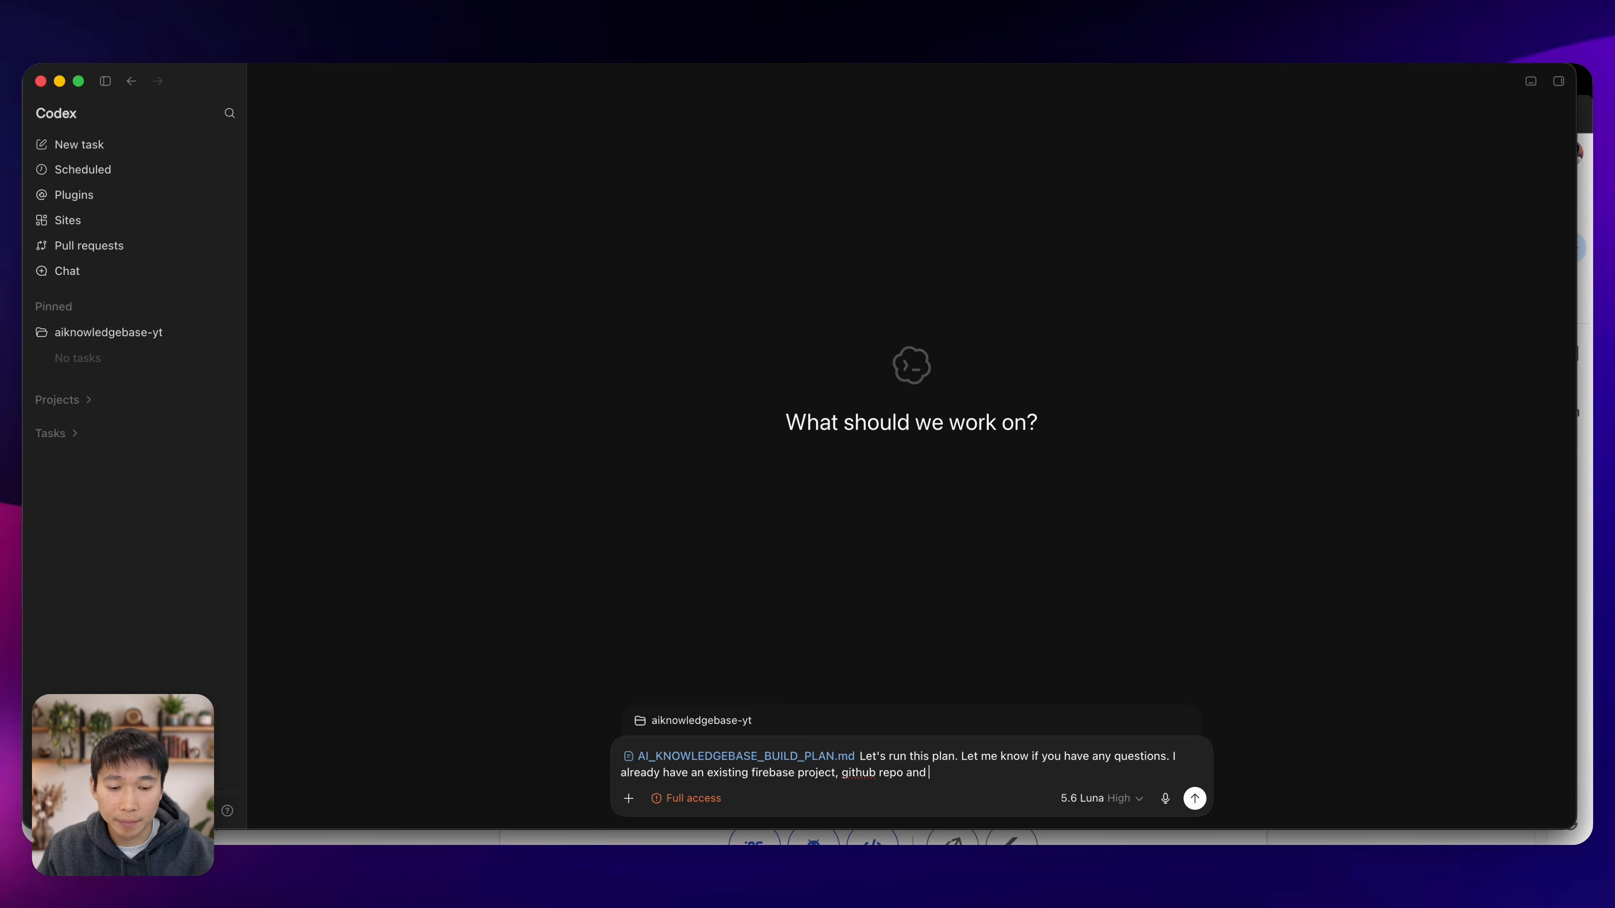
{"action": "type", "text": "openAI platform project"}
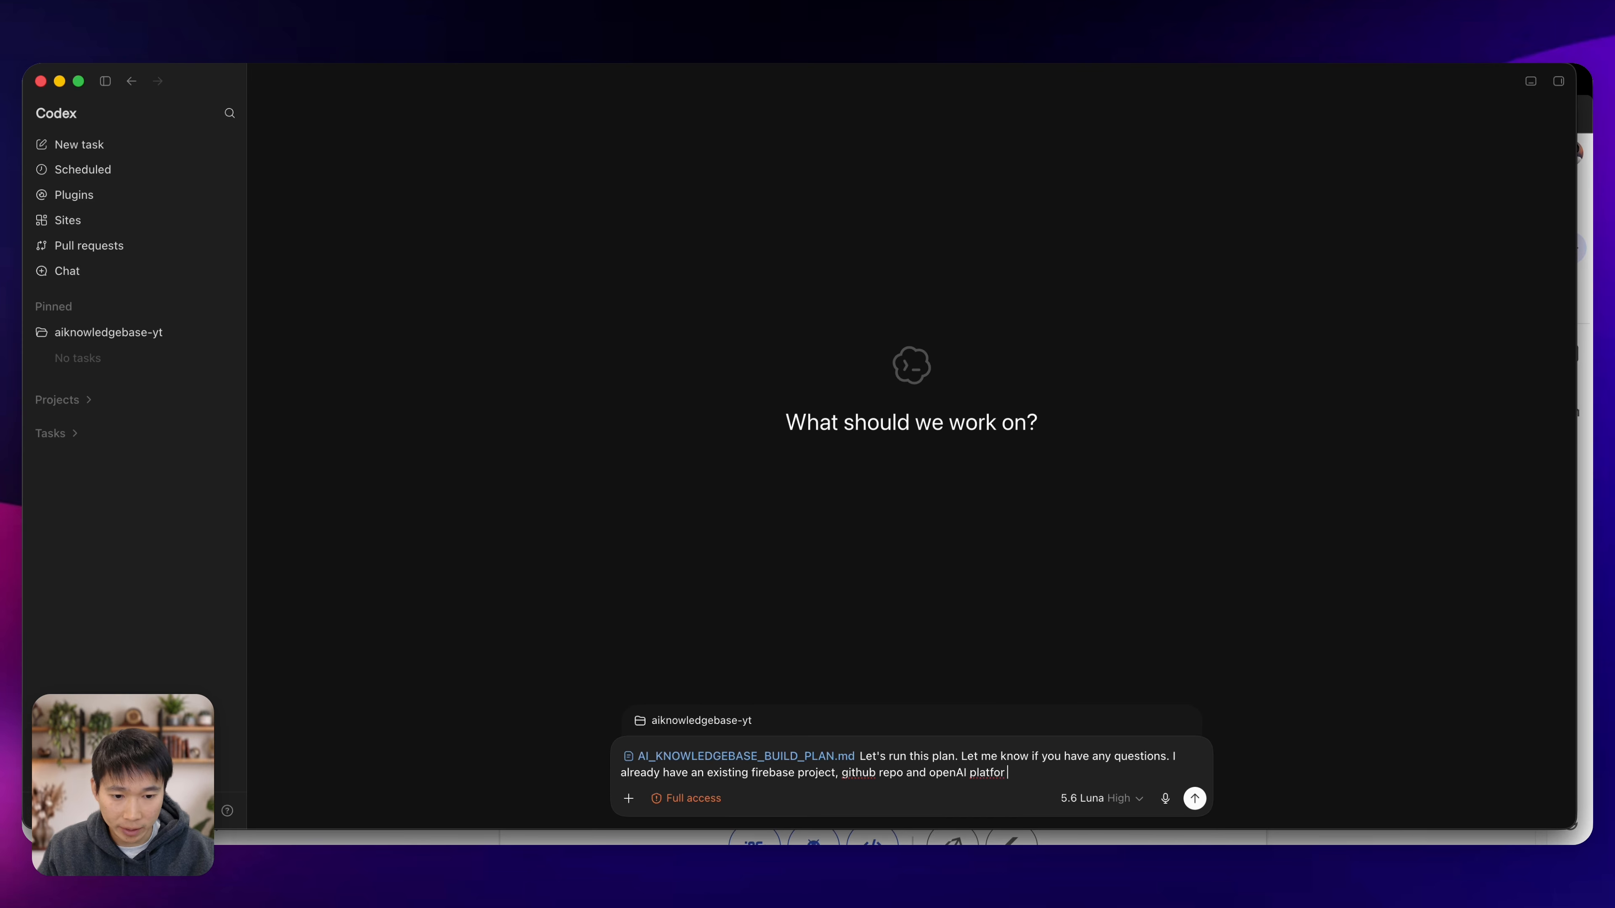
Add separate prompt lines giving the firebase project ai-knowledgebase-yt and the link to the ai-knowledgebase-yt github repo.
{"action": "key", "text": "shift+Return"}
{"action": "key", "text": "shift+Return"}
{"action": "type", "text": "firebase project:"}
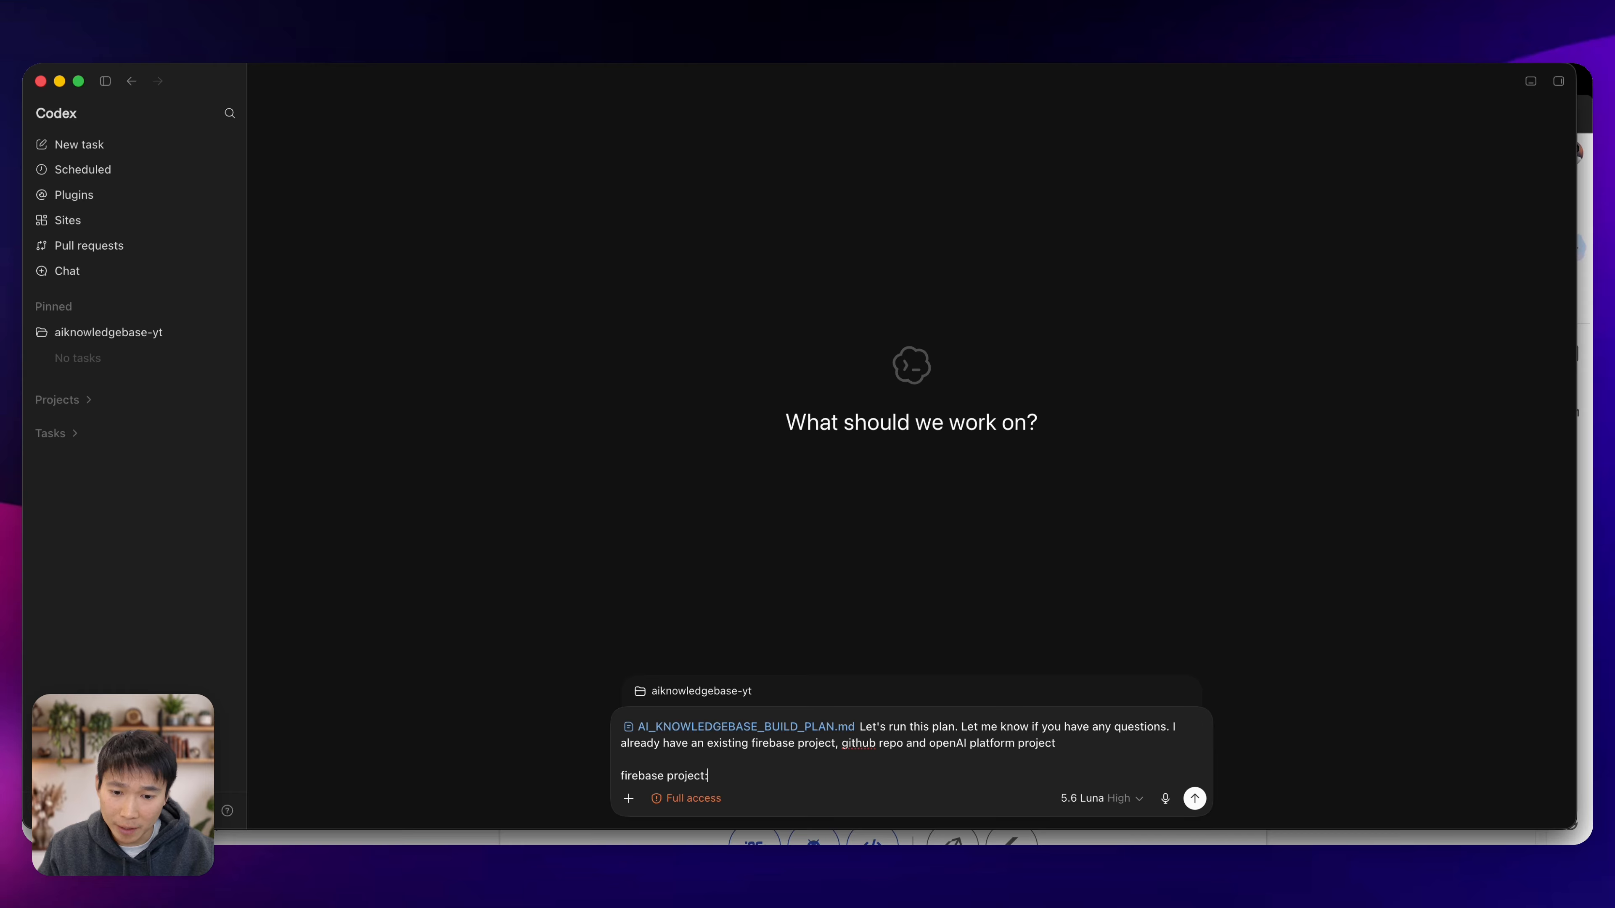
{"action": "key", "text": "shift+Return"}
{"action": "type", "text": "ai-knowledgebase-yt"}
{"action": "key", "text": "shift+Return"}
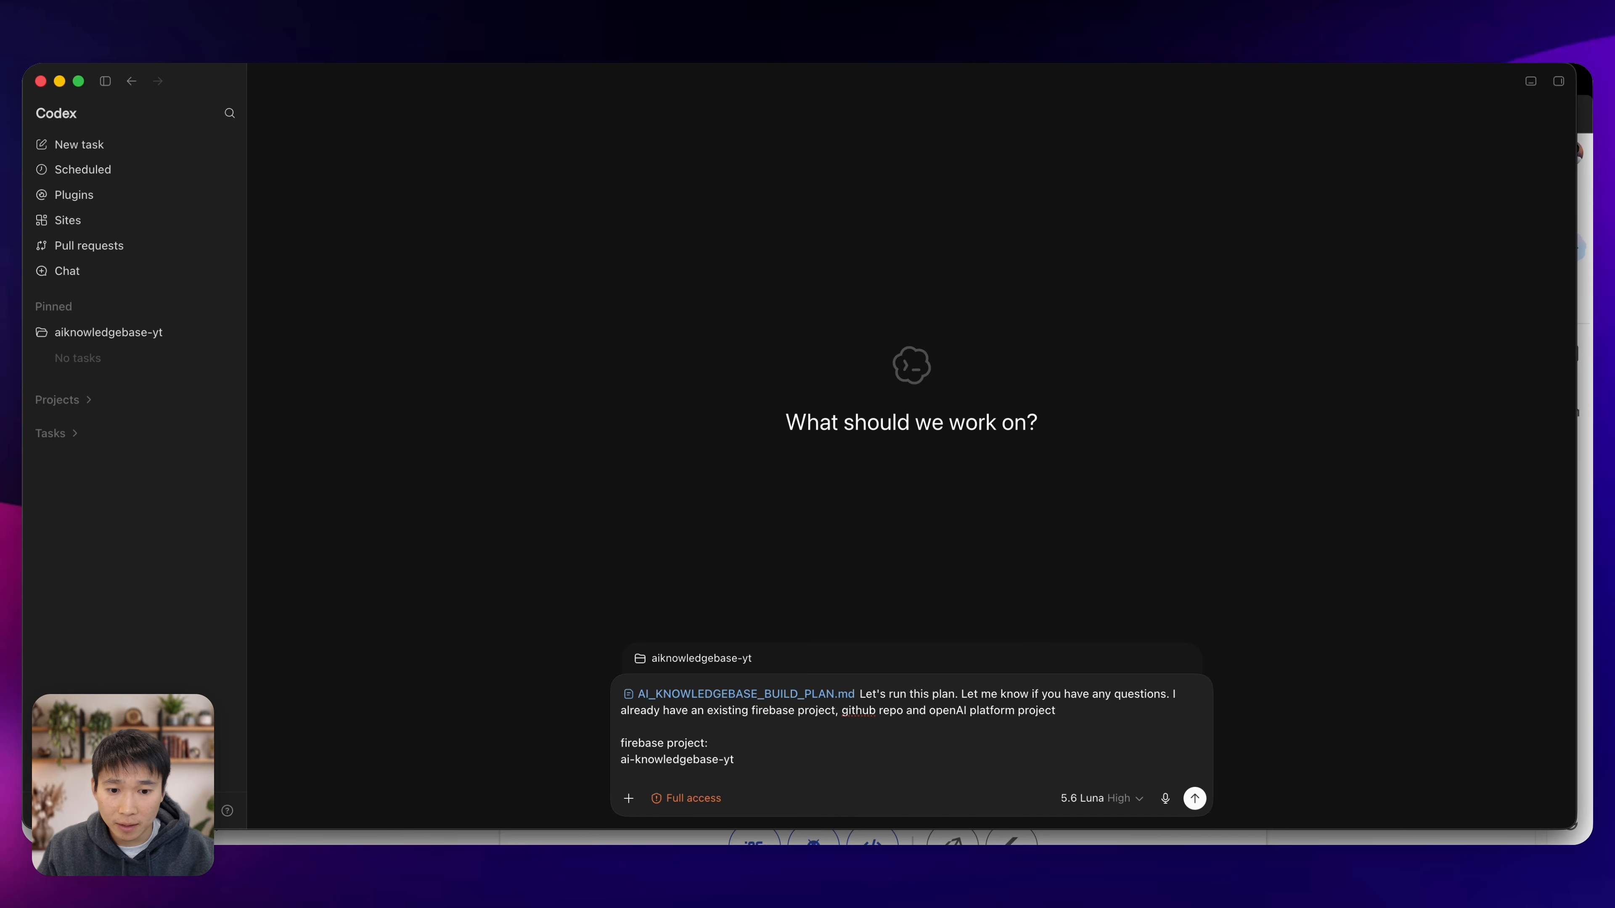
{"action": "type", "text": "github repo:"}
Copy the ai-knowledgebase vector store's ID from OpenAI, add it to the Codex prompt as "openai vector store id:", and submit the prompt.
{"action": "key", "text": "super+Tab"}
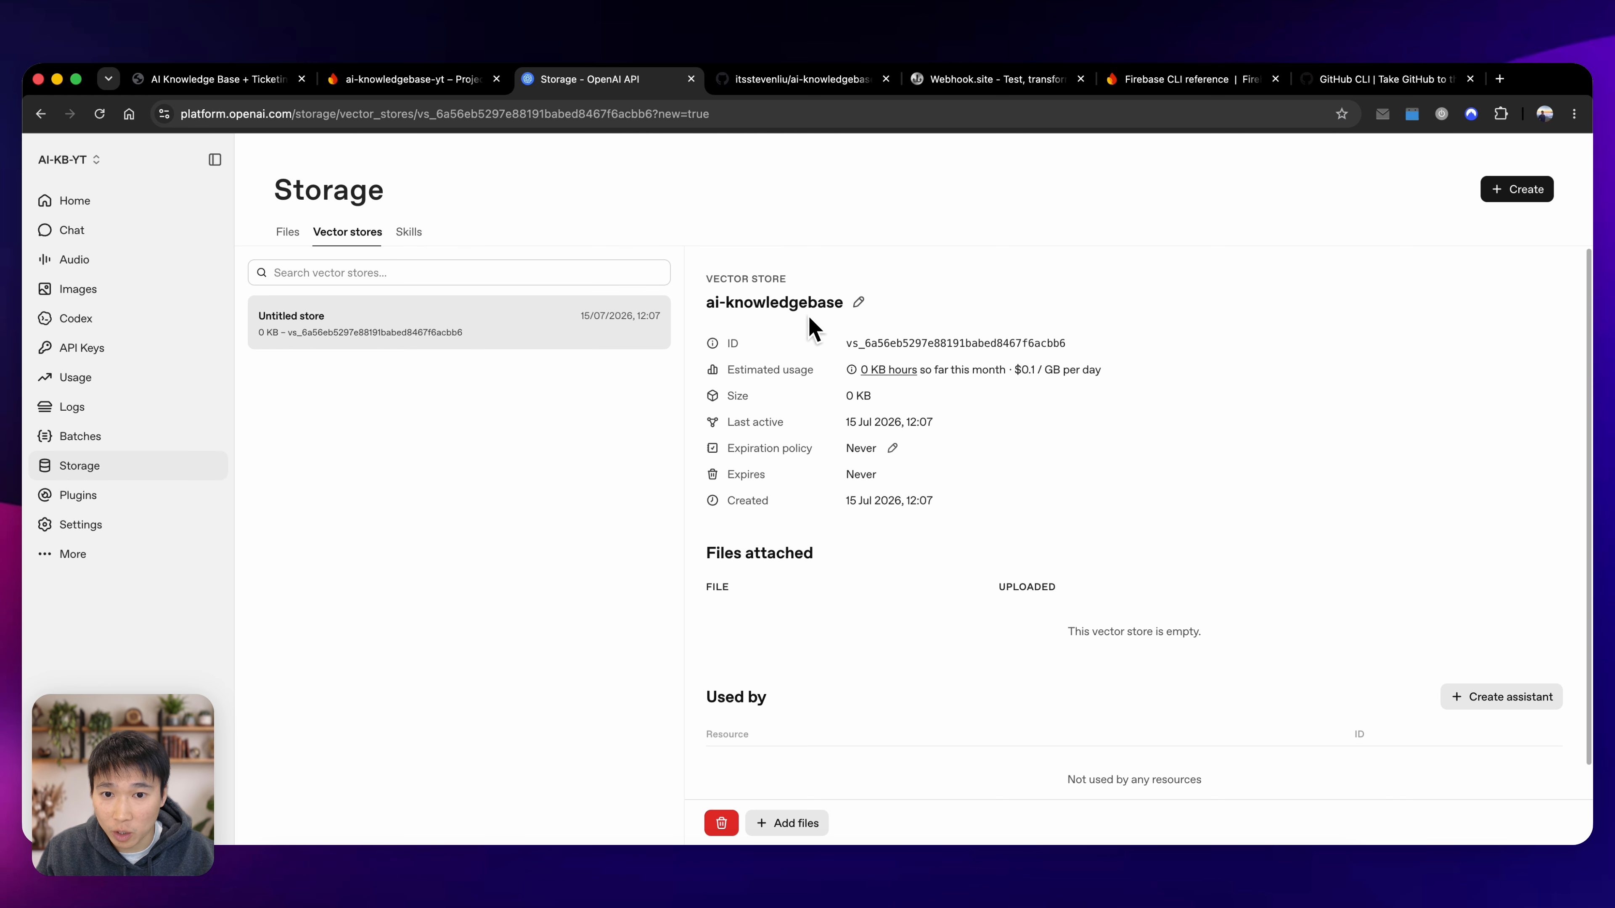
{"action": "left_click", "coordinate": [890, 343]}
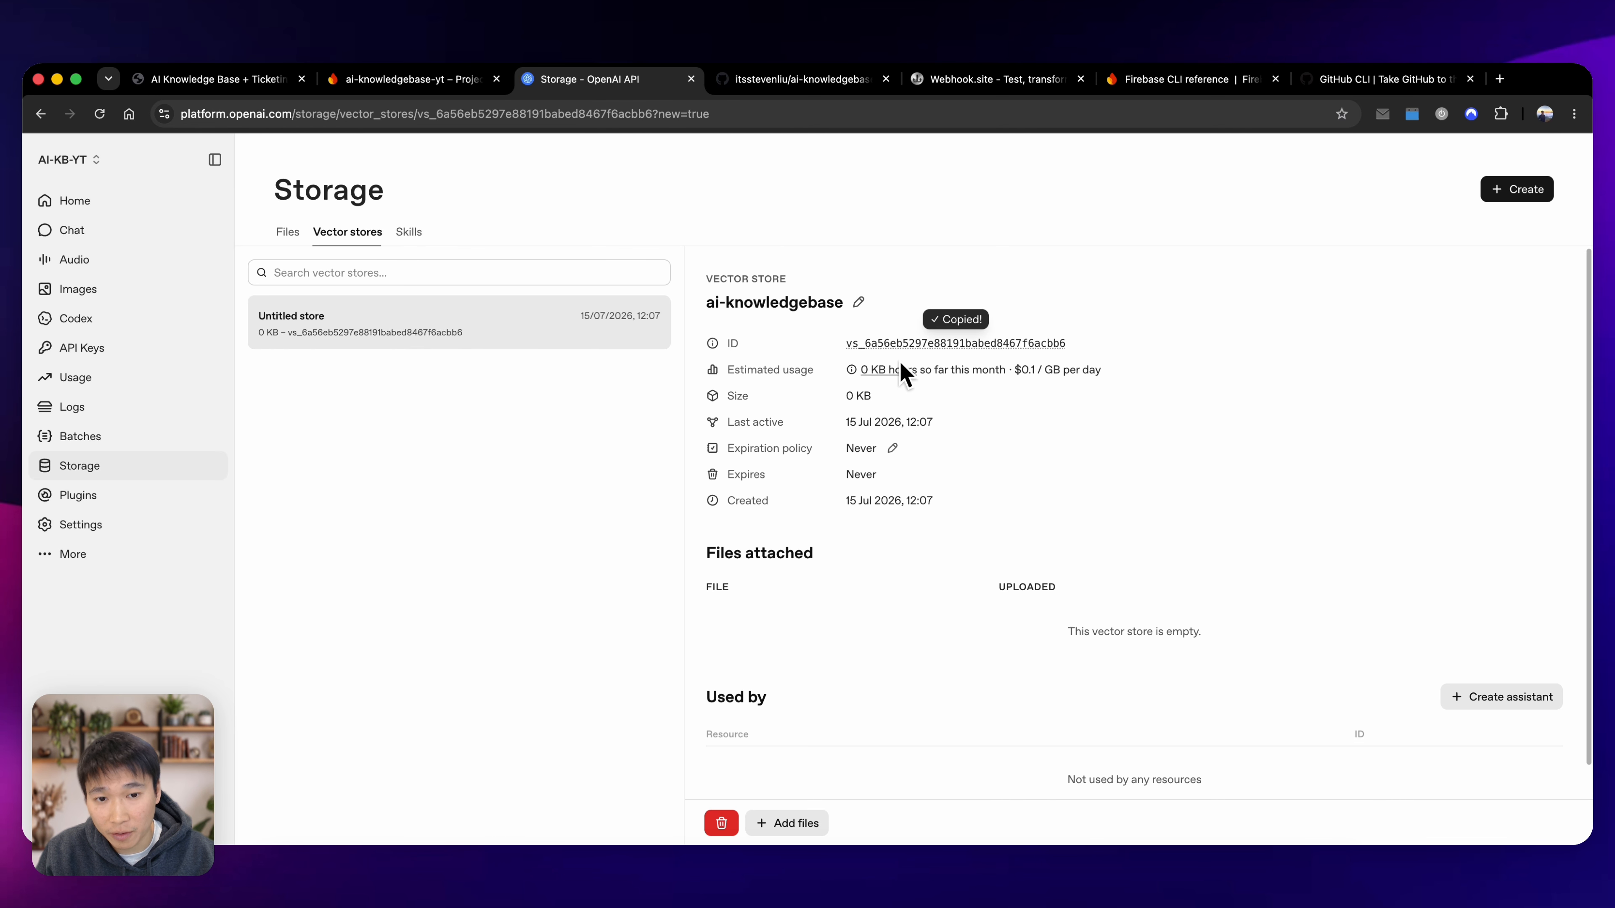
{"action": "key", "text": "super+Tab"}
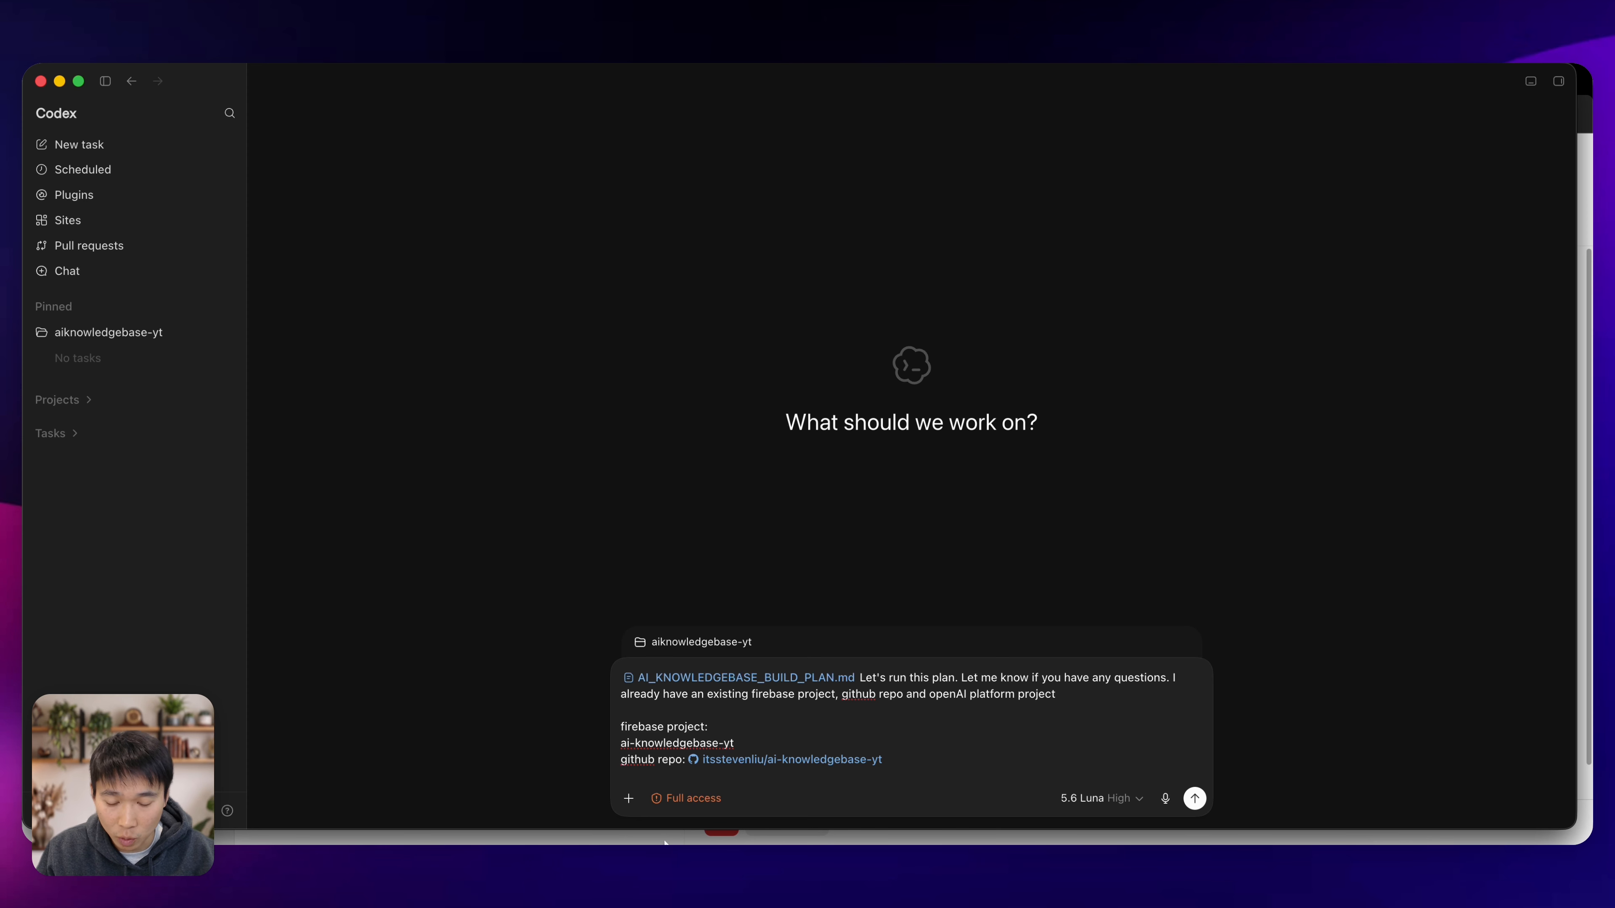
{"action": "type", "text": "v"}
{"action": "key", "text": "BackSpace"}
{"action": "type", "text": "openai "}
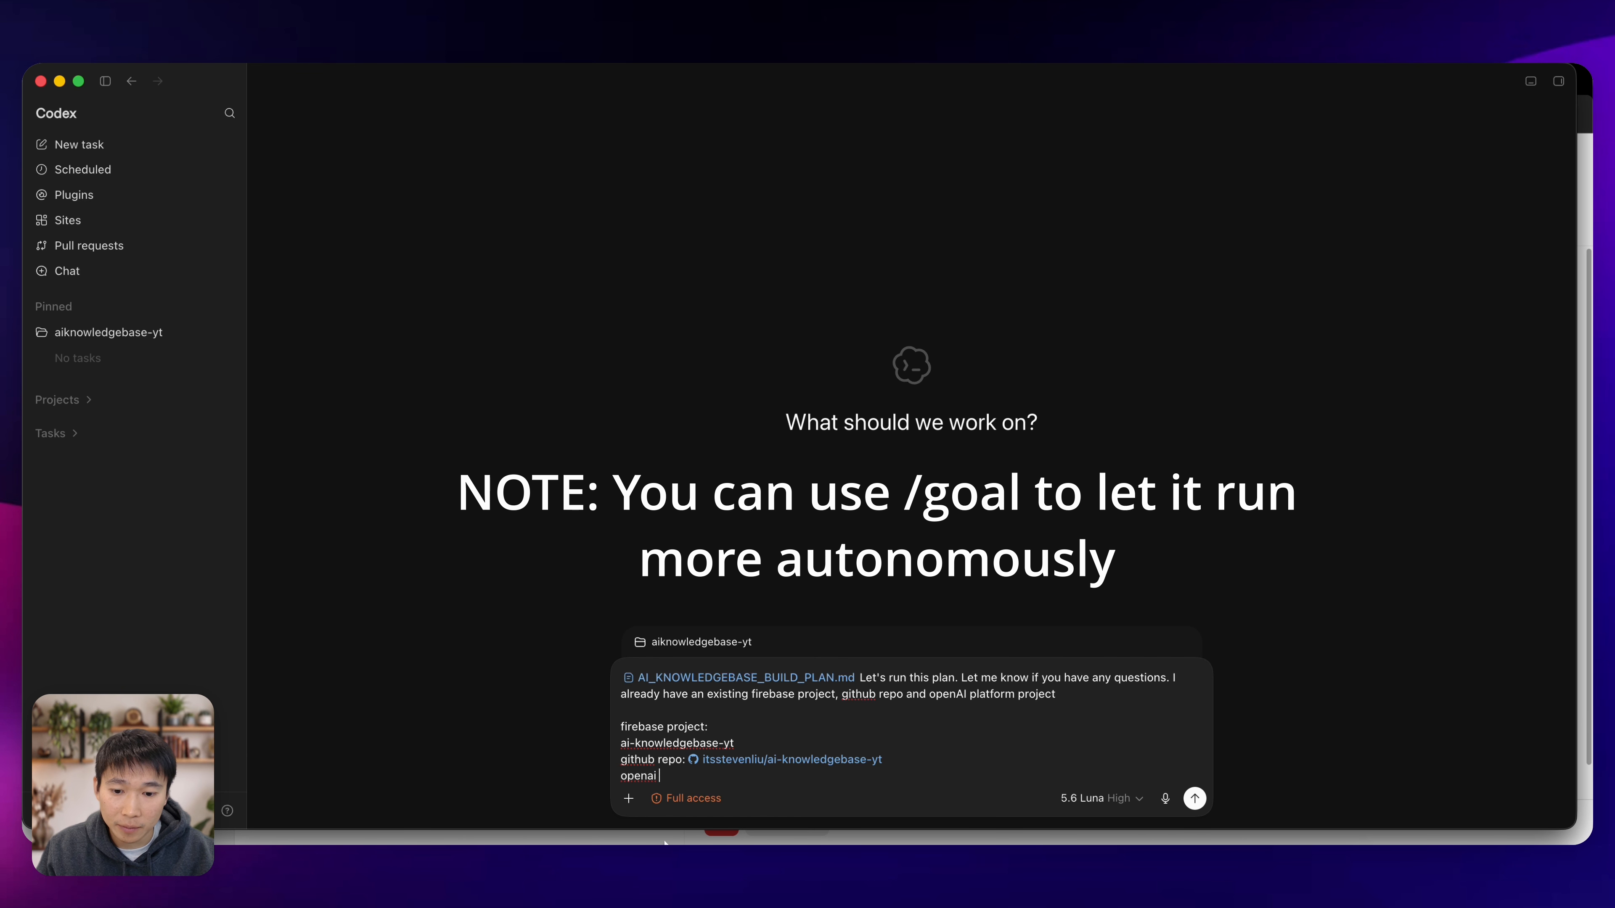
{"action": "type", "text": "vector store id:"}
{"action": "key", "text": "super+v"}
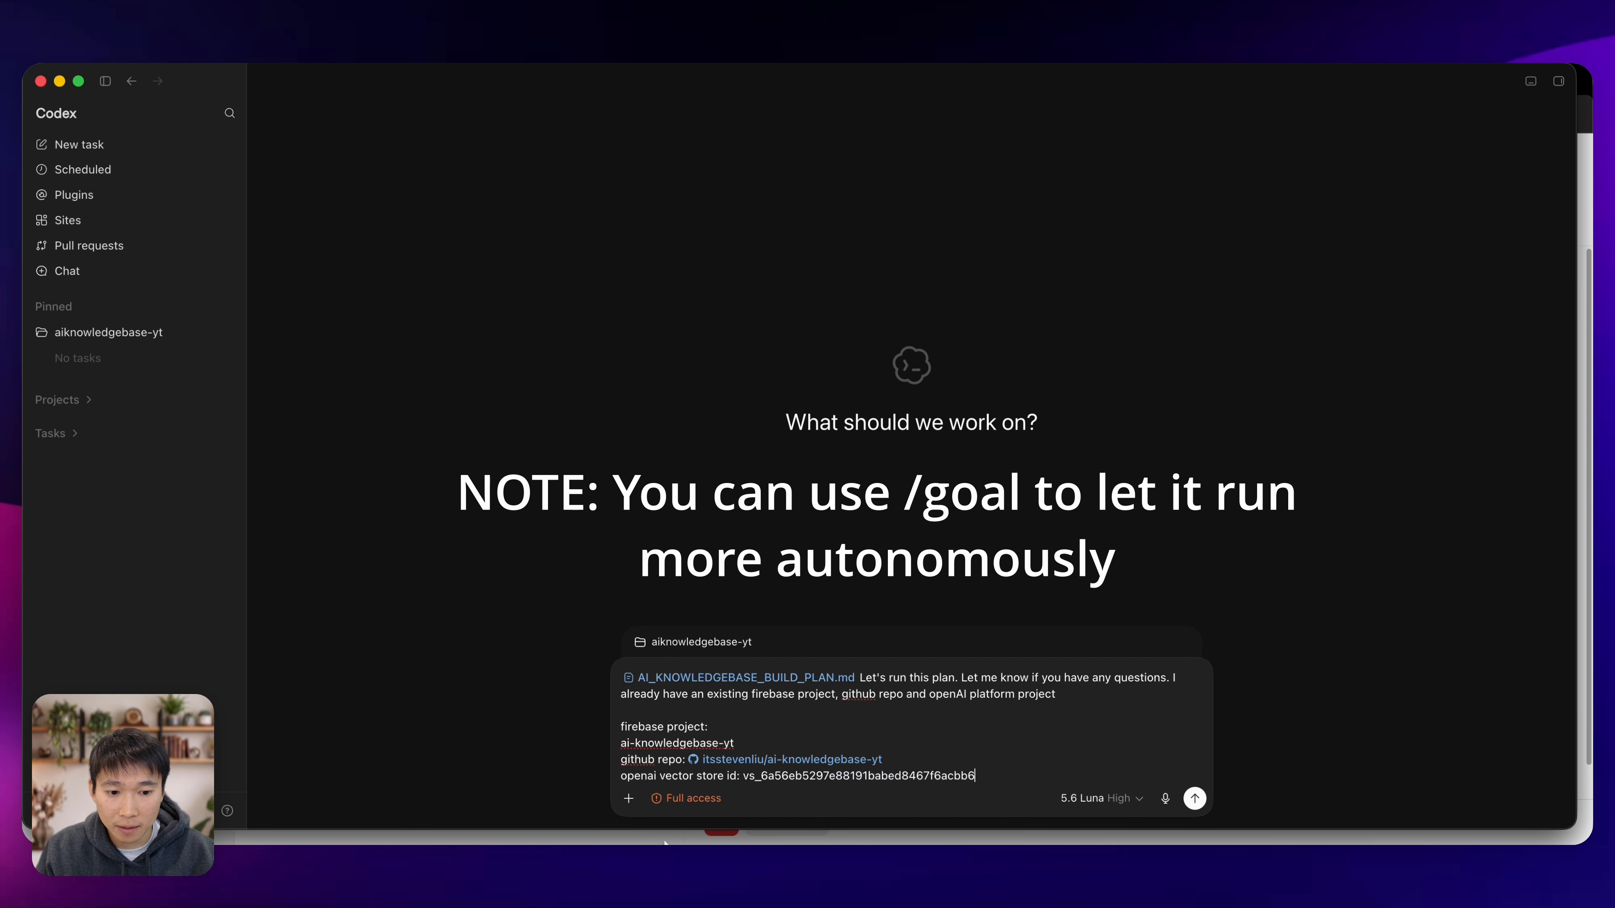
{"action": "key", "text": "Return"}
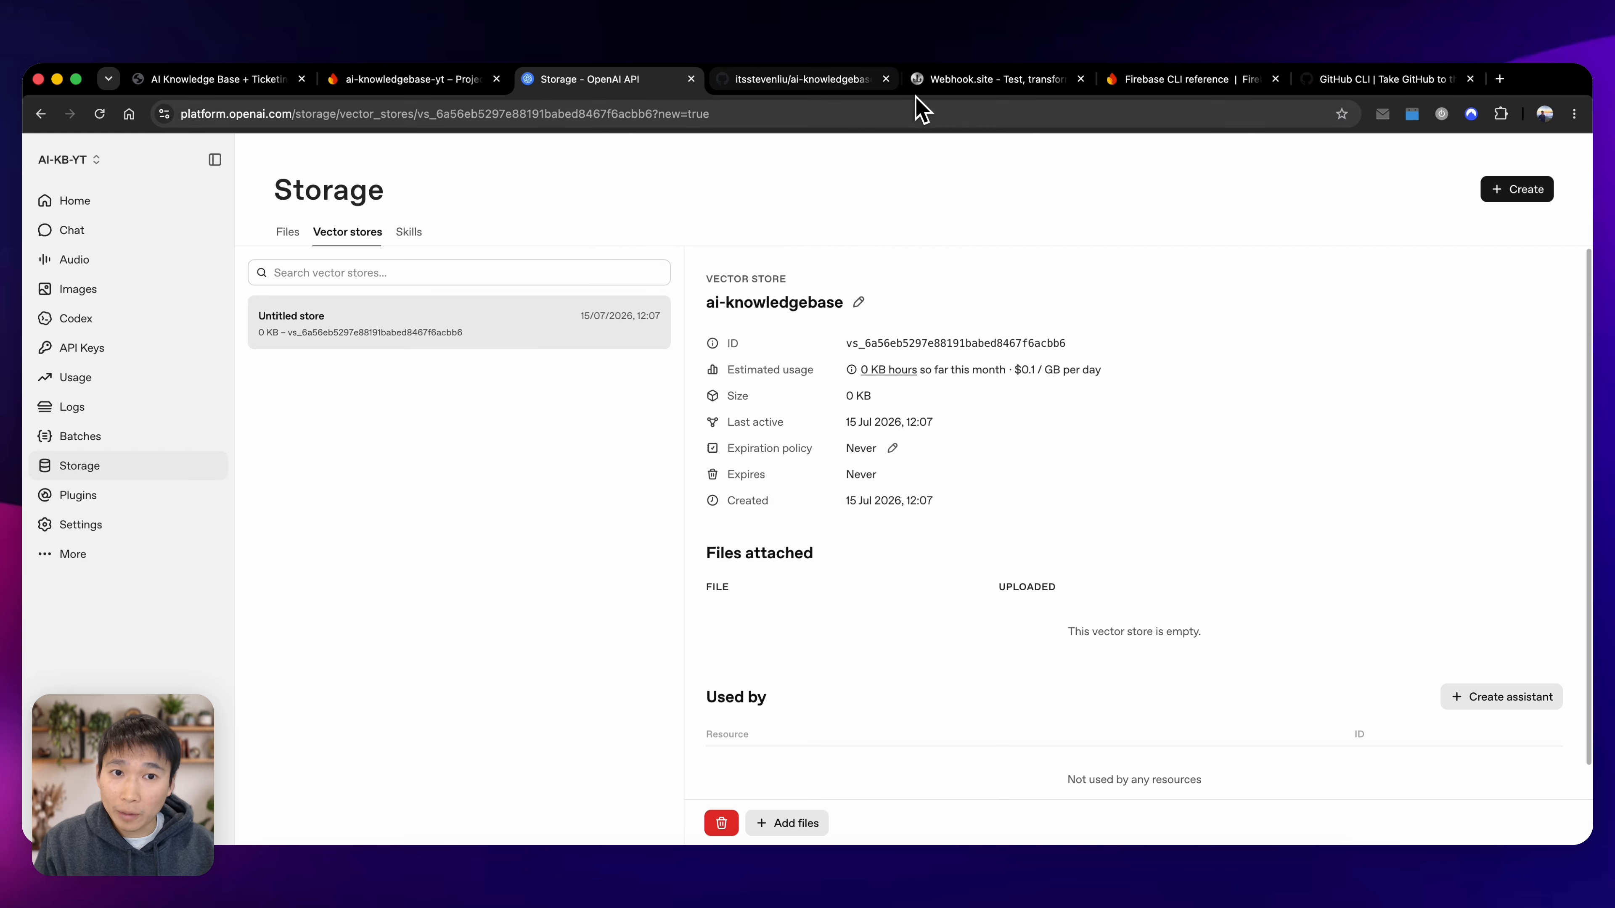
Start a new webhook in the ai-knowledgebase-yt GitHub repository's settings and clear the prefilled payload URL.
{"action": "left_click", "coordinate": [807, 81]}
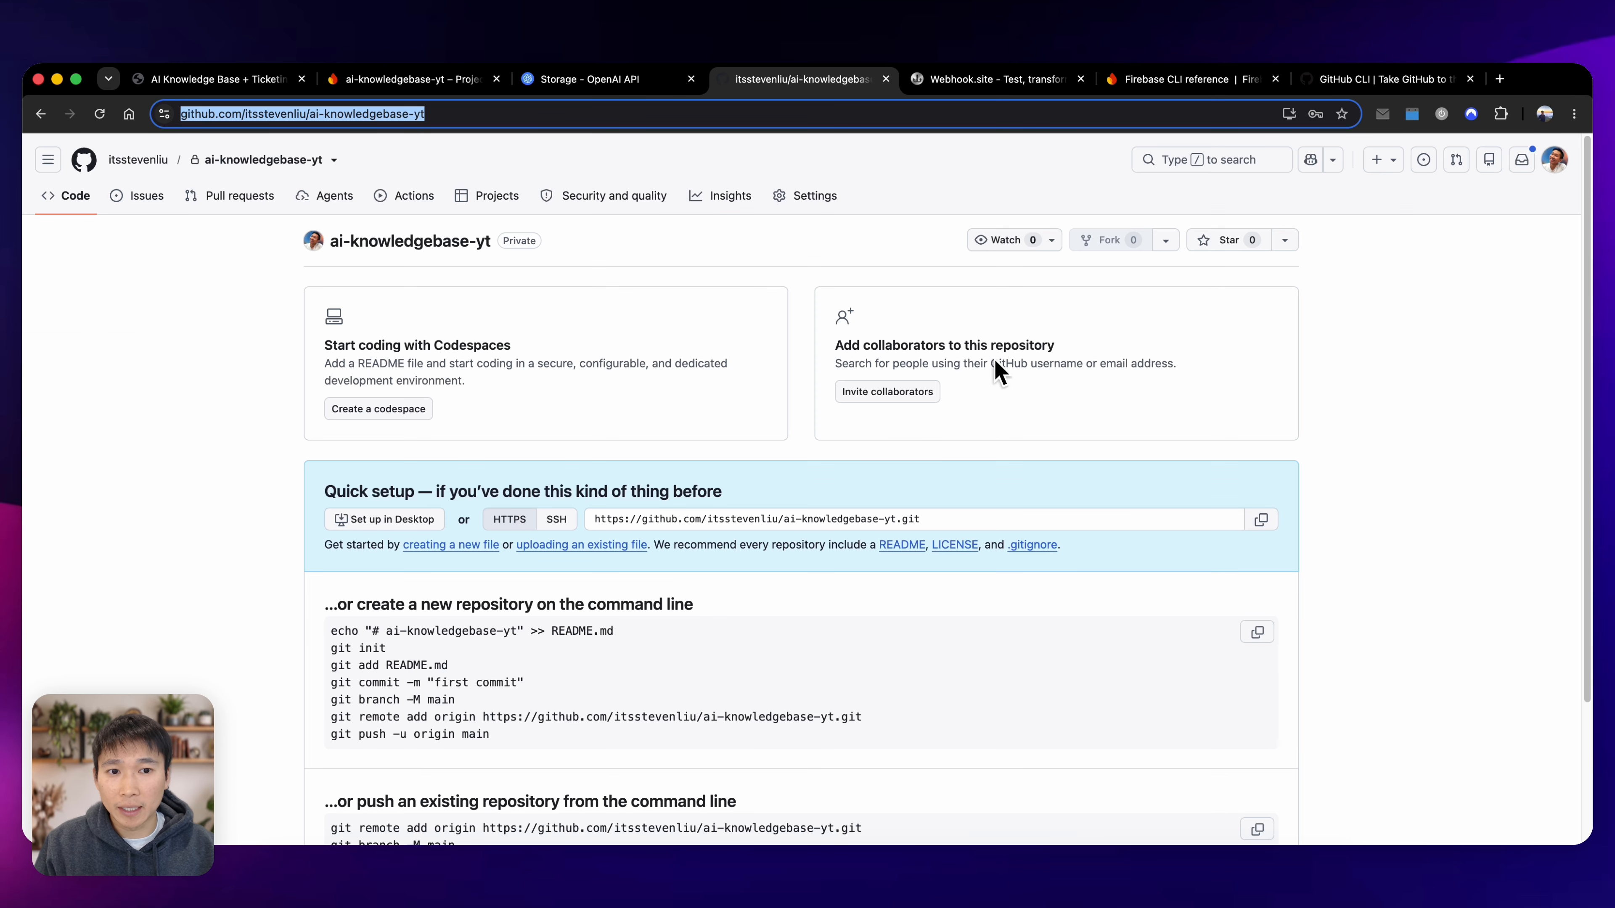
{"action": "left_click", "coordinate": [824, 207]}
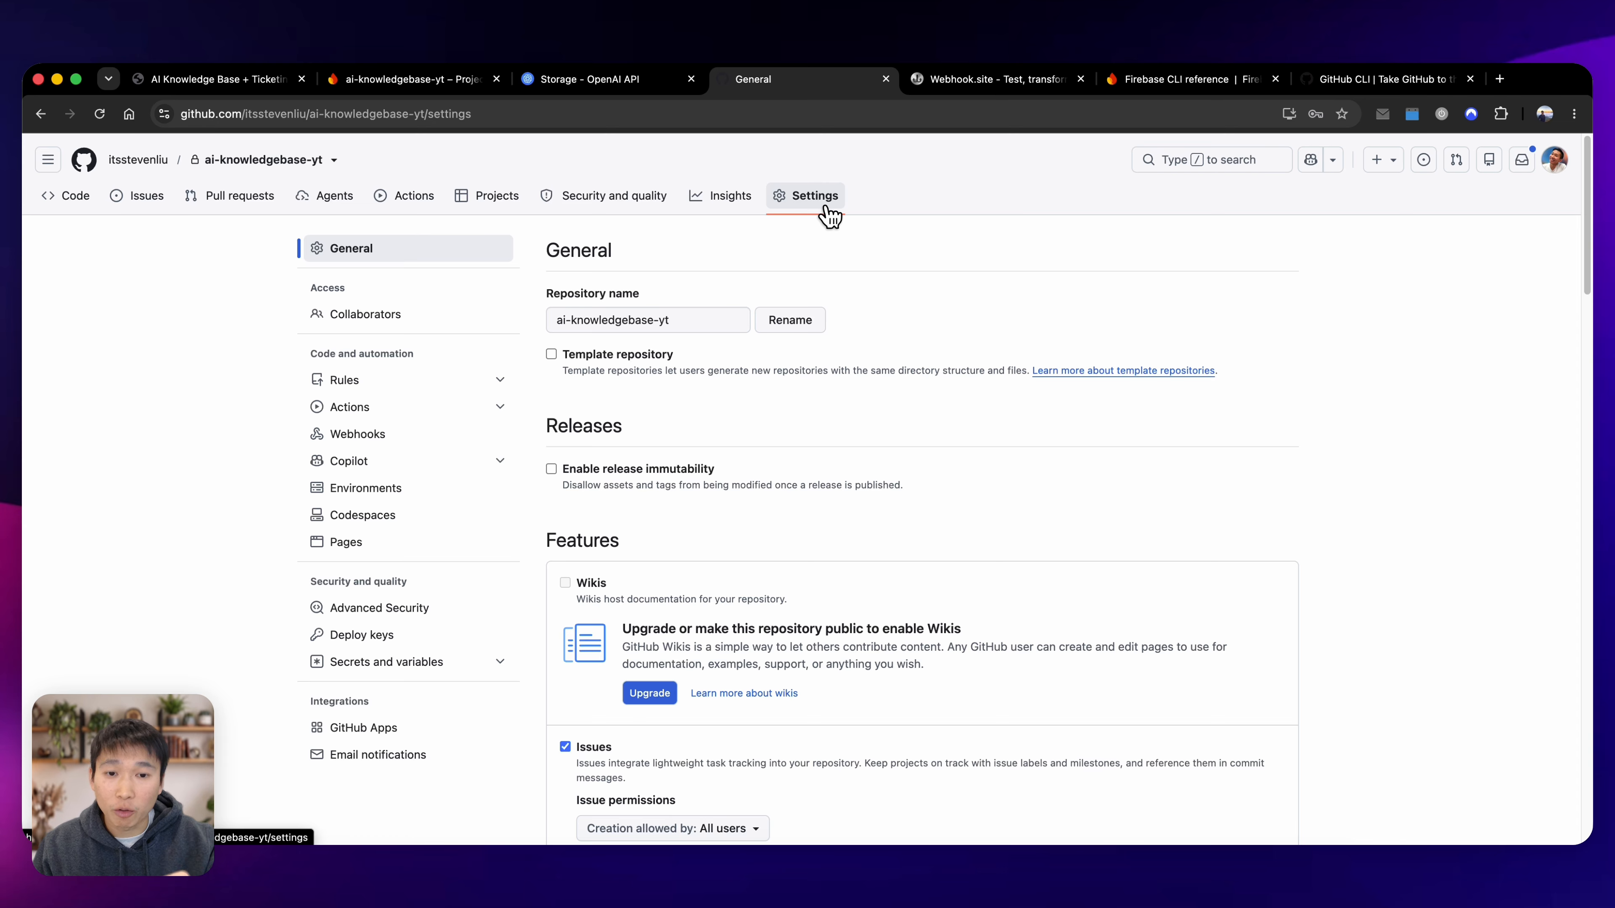
{"action": "left_click", "coordinate": [481, 434]}
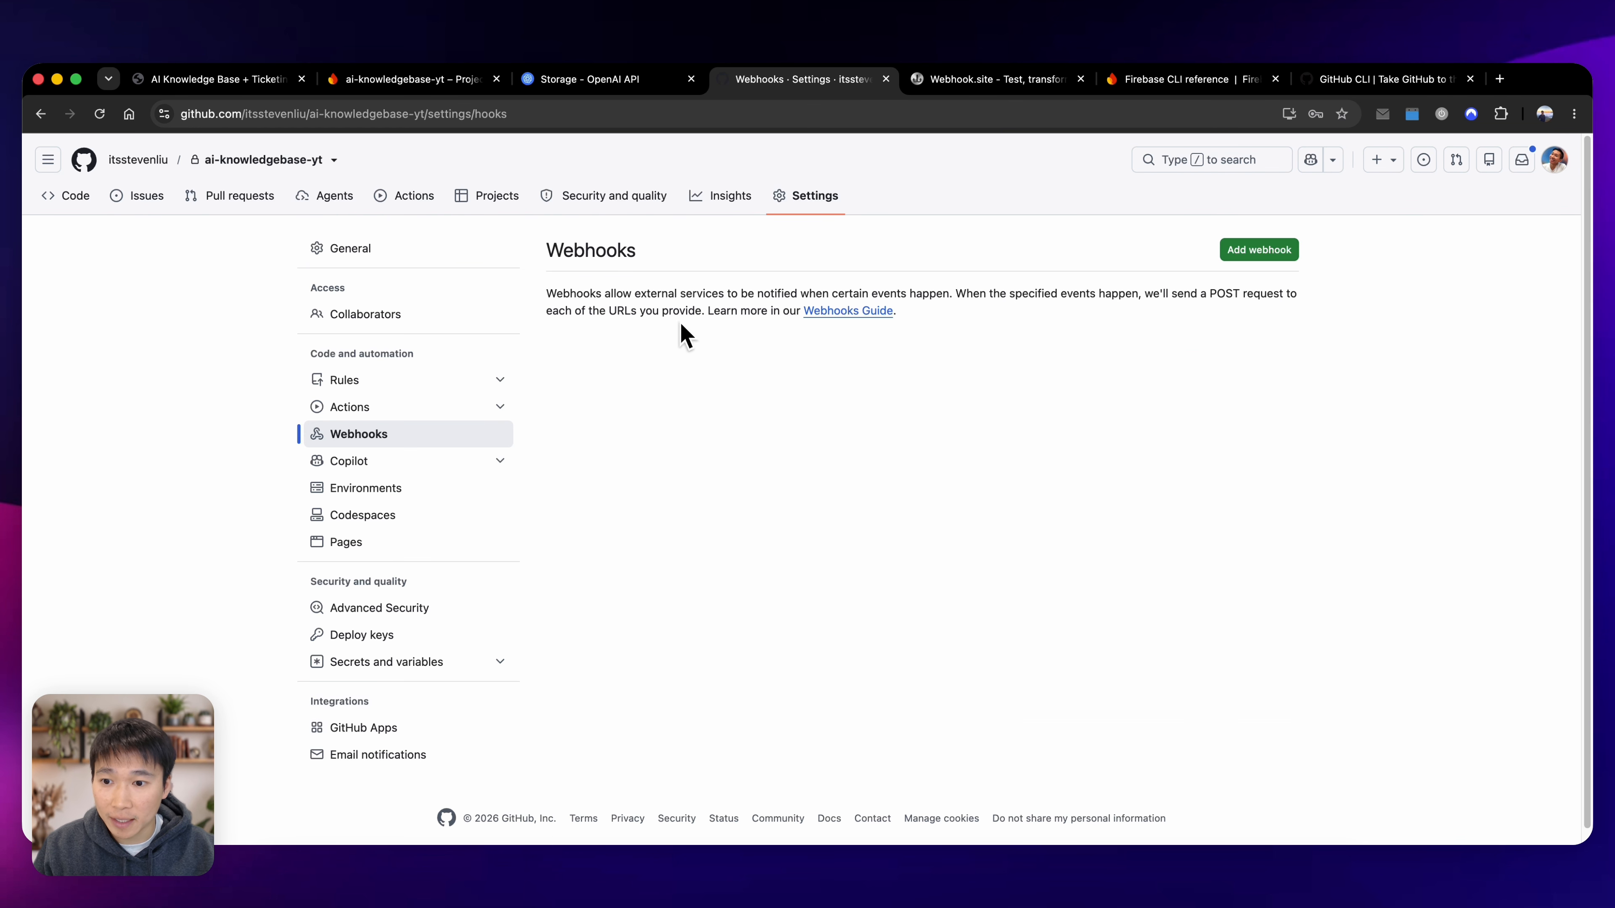
{"action": "left_click", "coordinate": [1274, 254]}
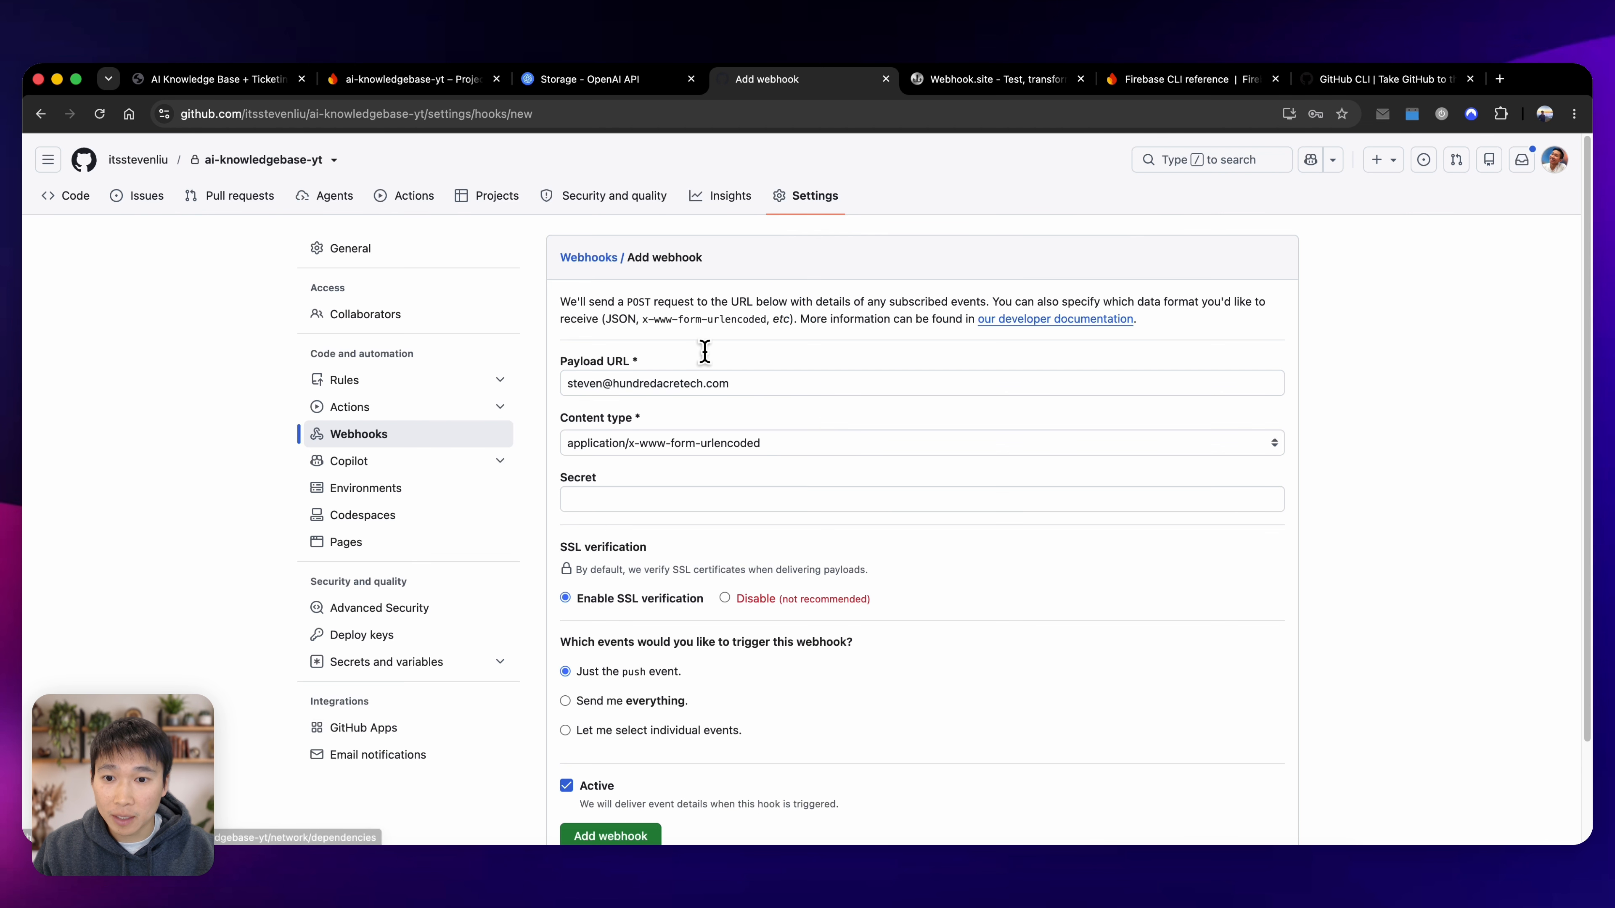
{"action": "left_click_drag", "start_coordinate": [790, 384], "coordinate": [510, 376]}
{"action": "key", "text": "BackSpace"}
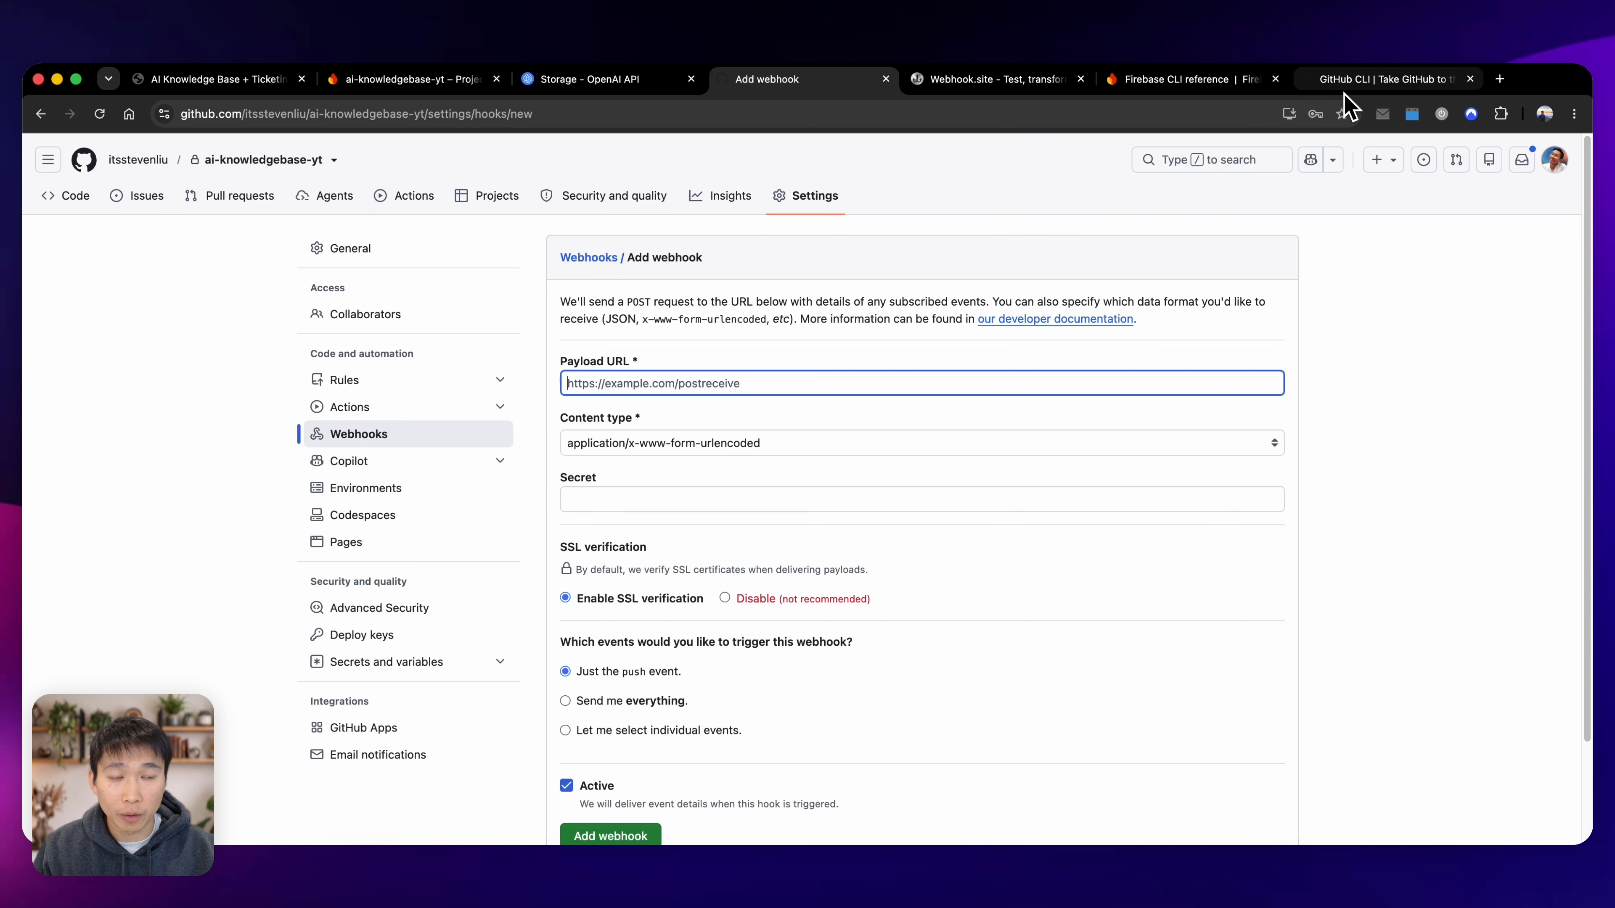
Copy the request URL from Webhook.site and paste it as the new webhook's payload URL.
{"action": "left_click", "coordinate": [1000, 85]}
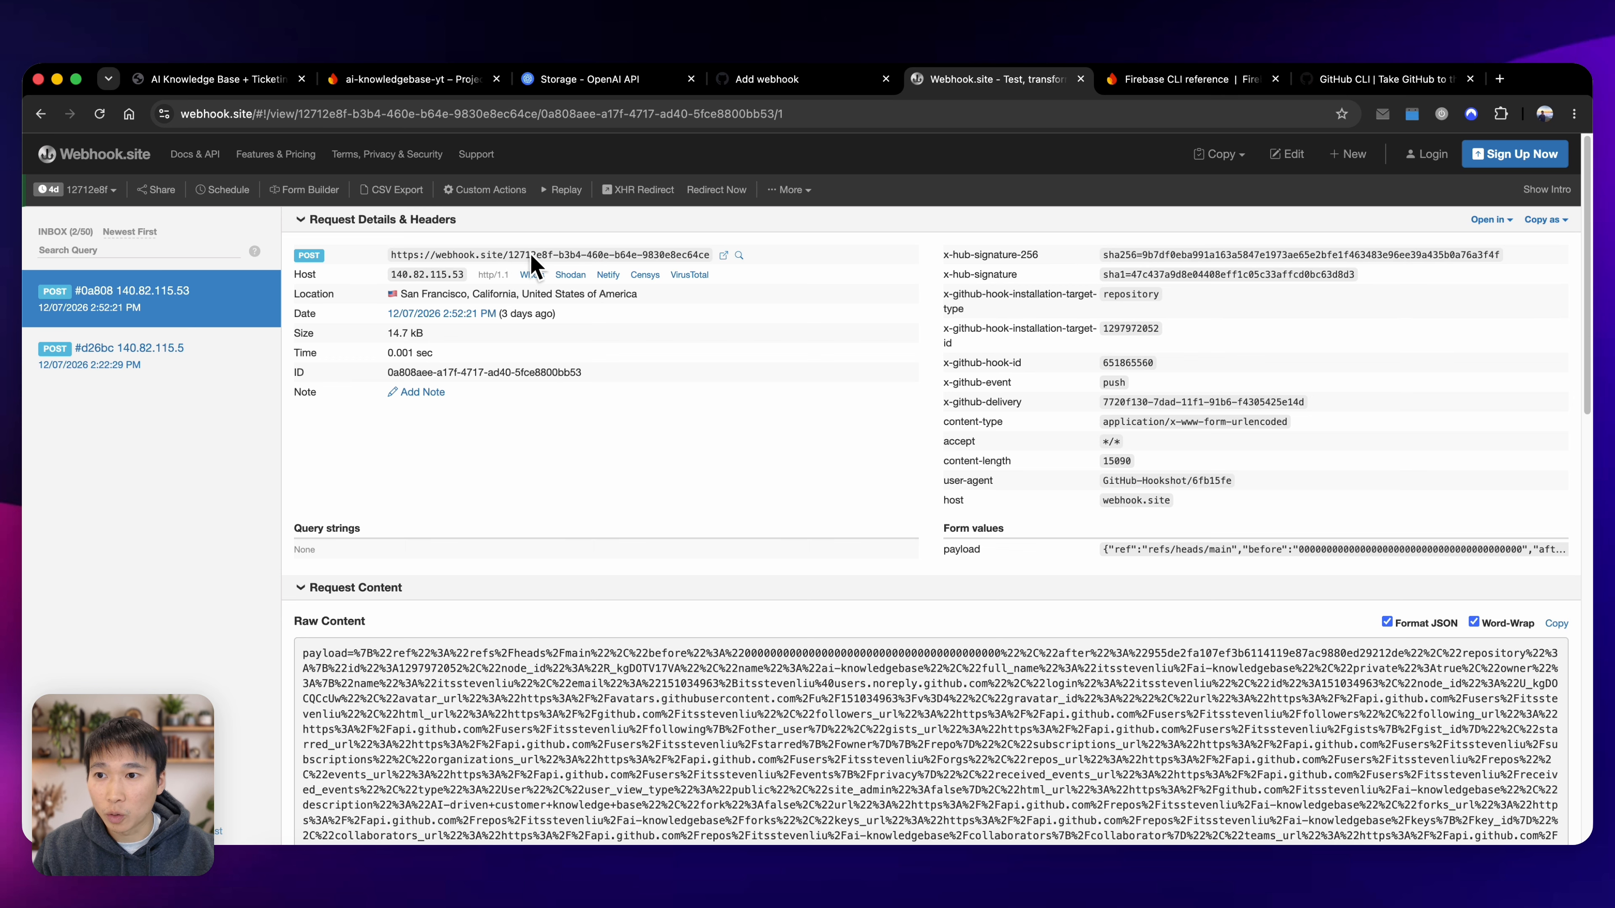
{"action": "key", "text": "super+r"}
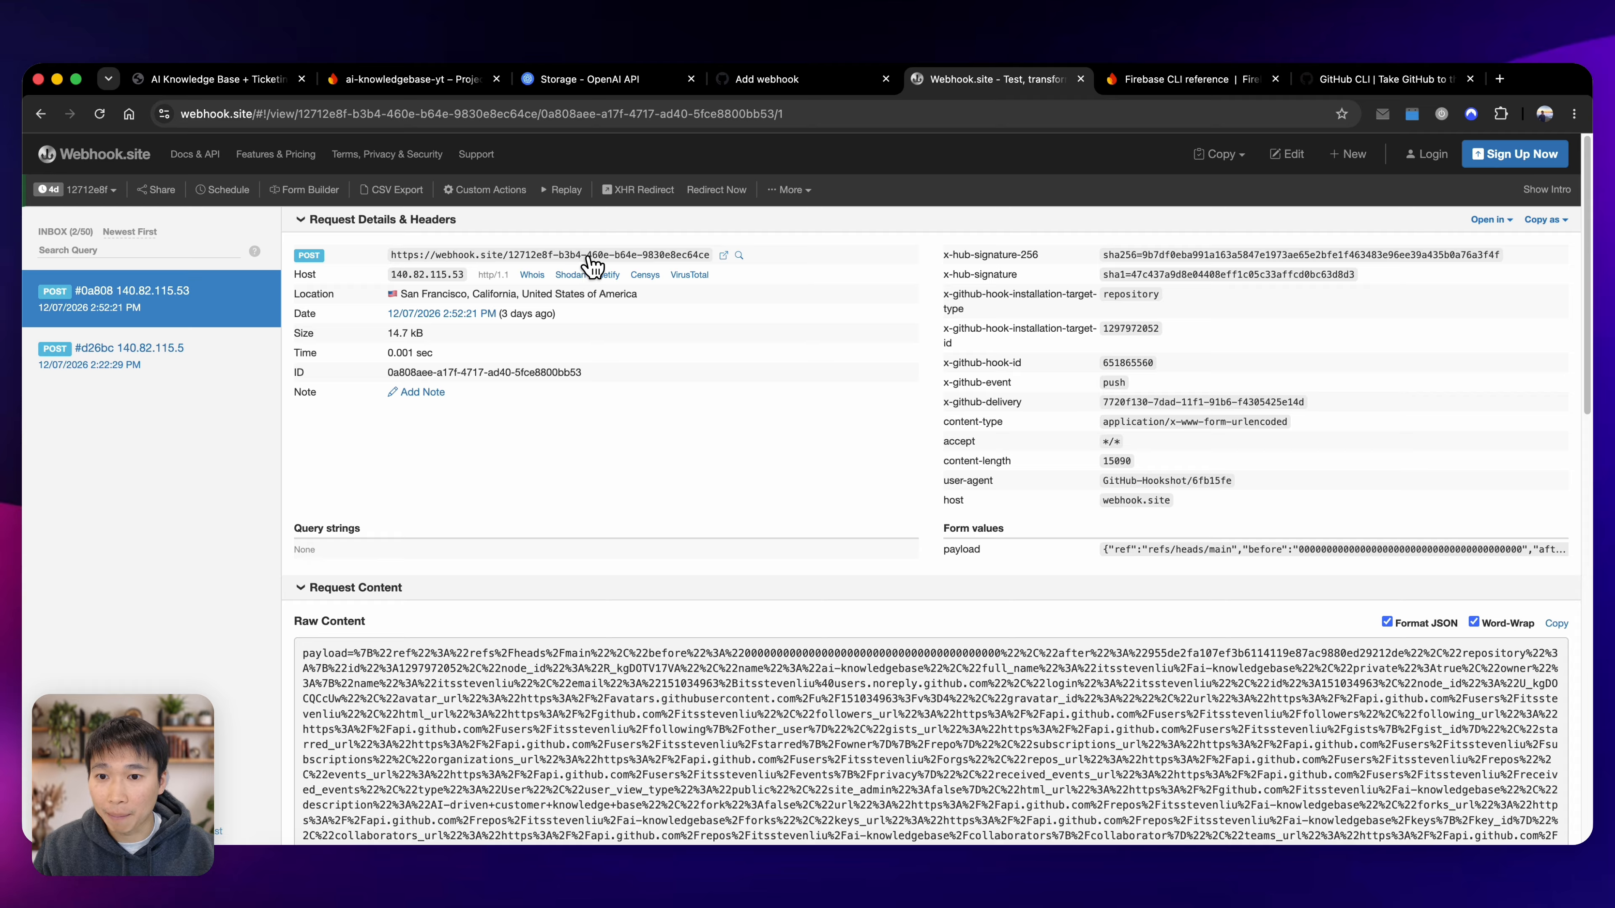
{"action": "left_click", "coordinate": [838, 86]}
{"action": "left_click", "coordinate": [774, 385]}
{"action": "key", "text": "super+v"}
Add the GitHub webhook with its secret filled in and view the incoming request on Webhook.site.
{"action": "left_click", "coordinate": [715, 500]}
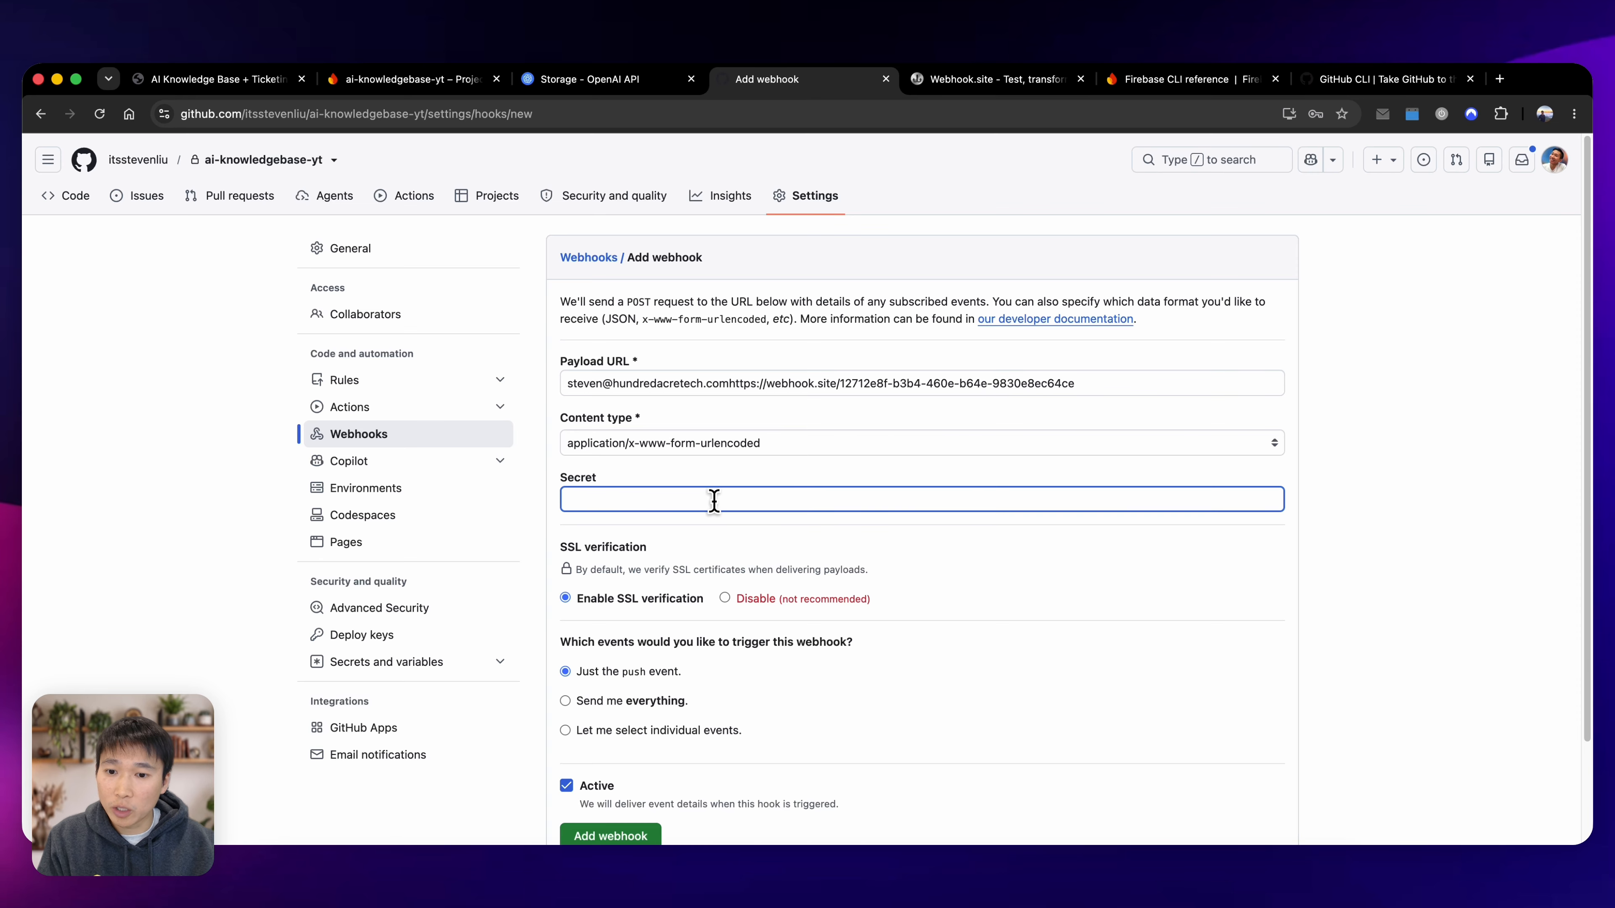
{"action": "key", "text": "super+BackSpace"}
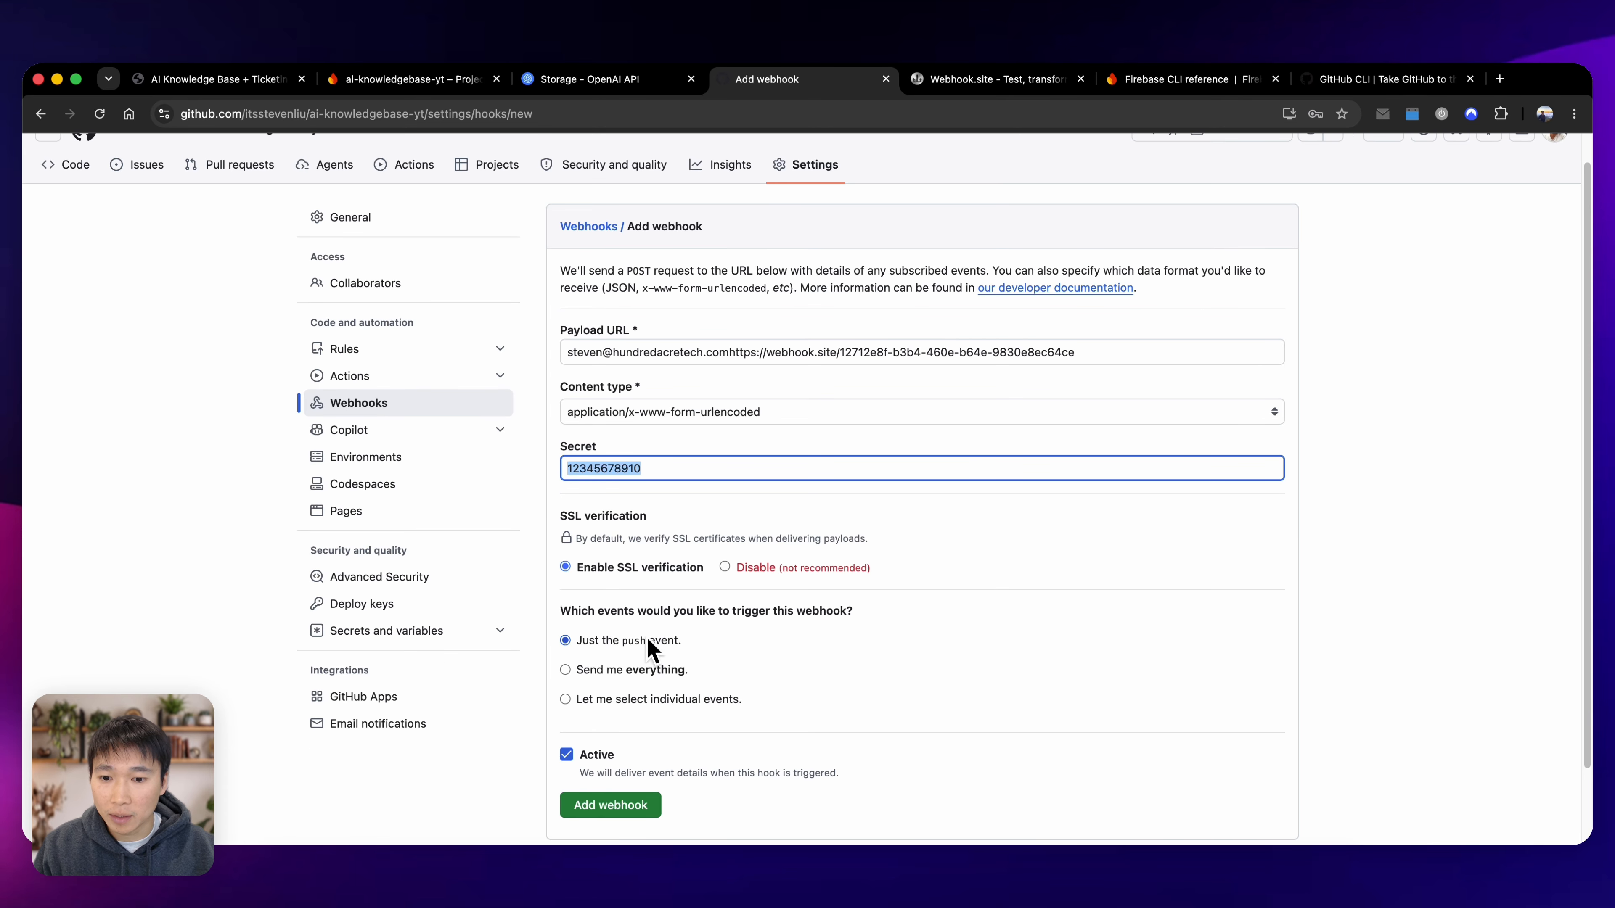
{"action": "scroll", "coordinate": [661, 687], "scroll_direction": "down", "scroll_amount": 1}
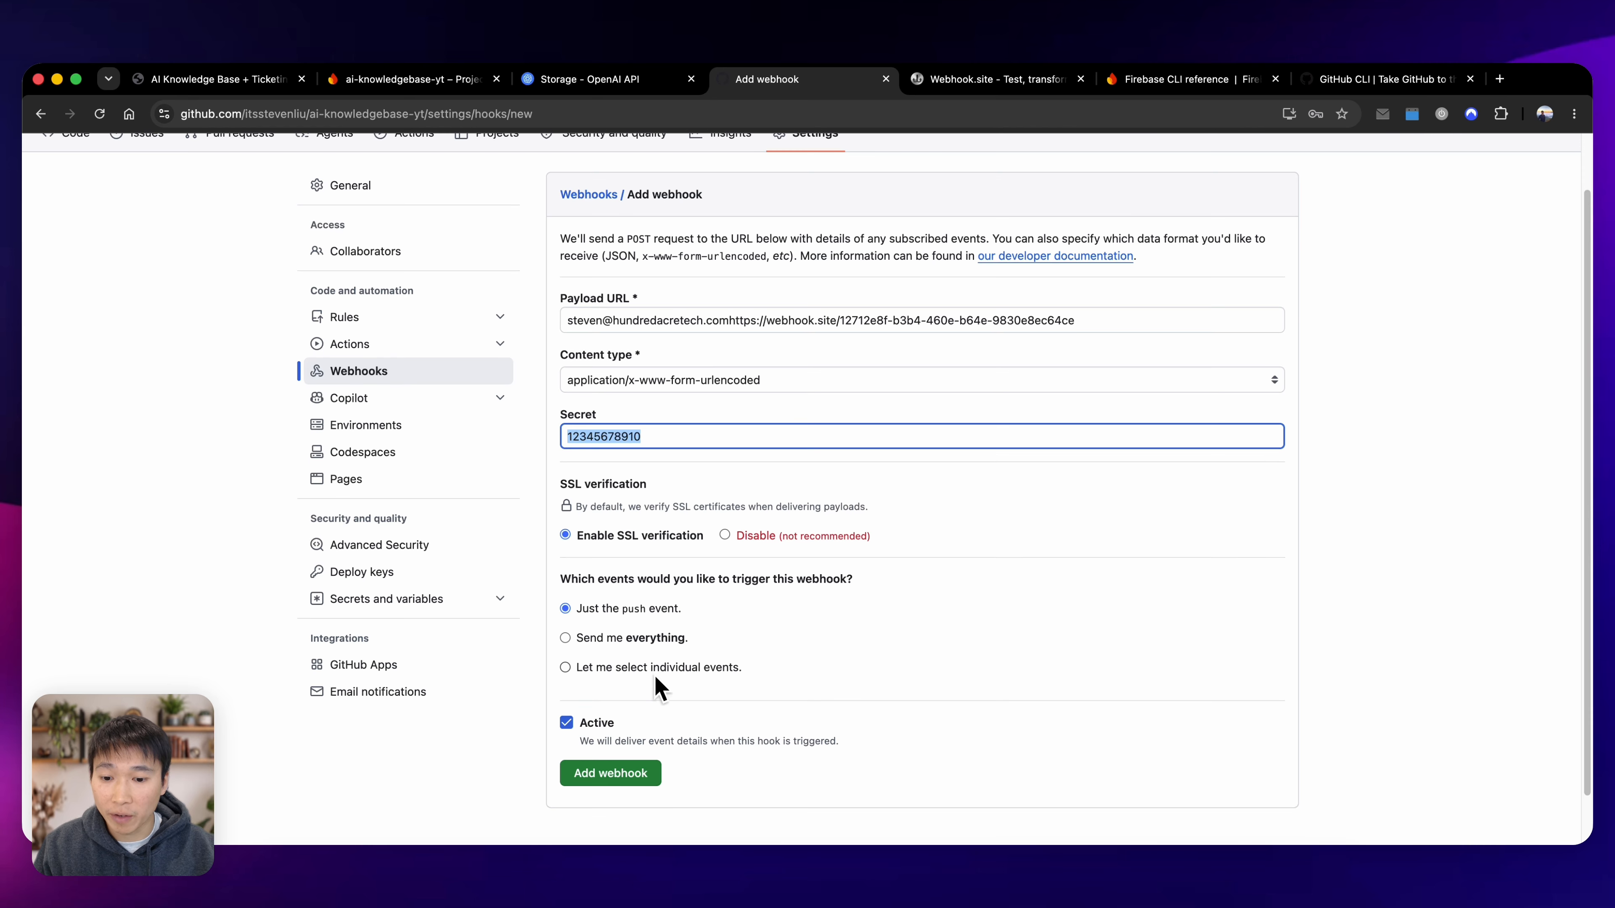
{"action": "left_click", "coordinate": [614, 773]}
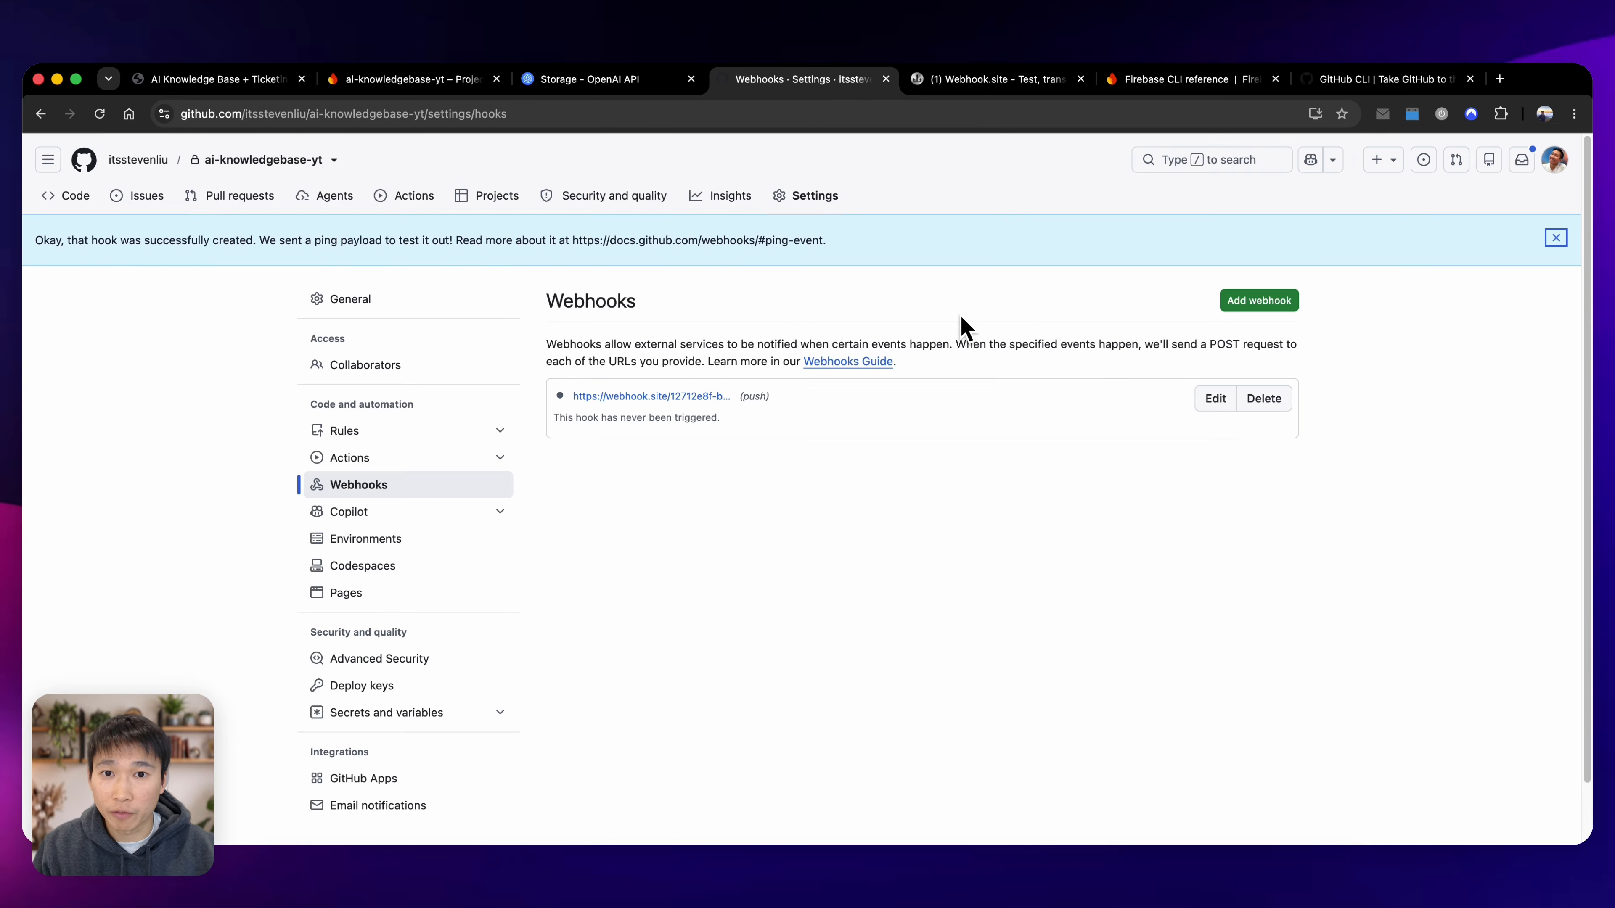
{"action": "left_click", "coordinate": [991, 79]}
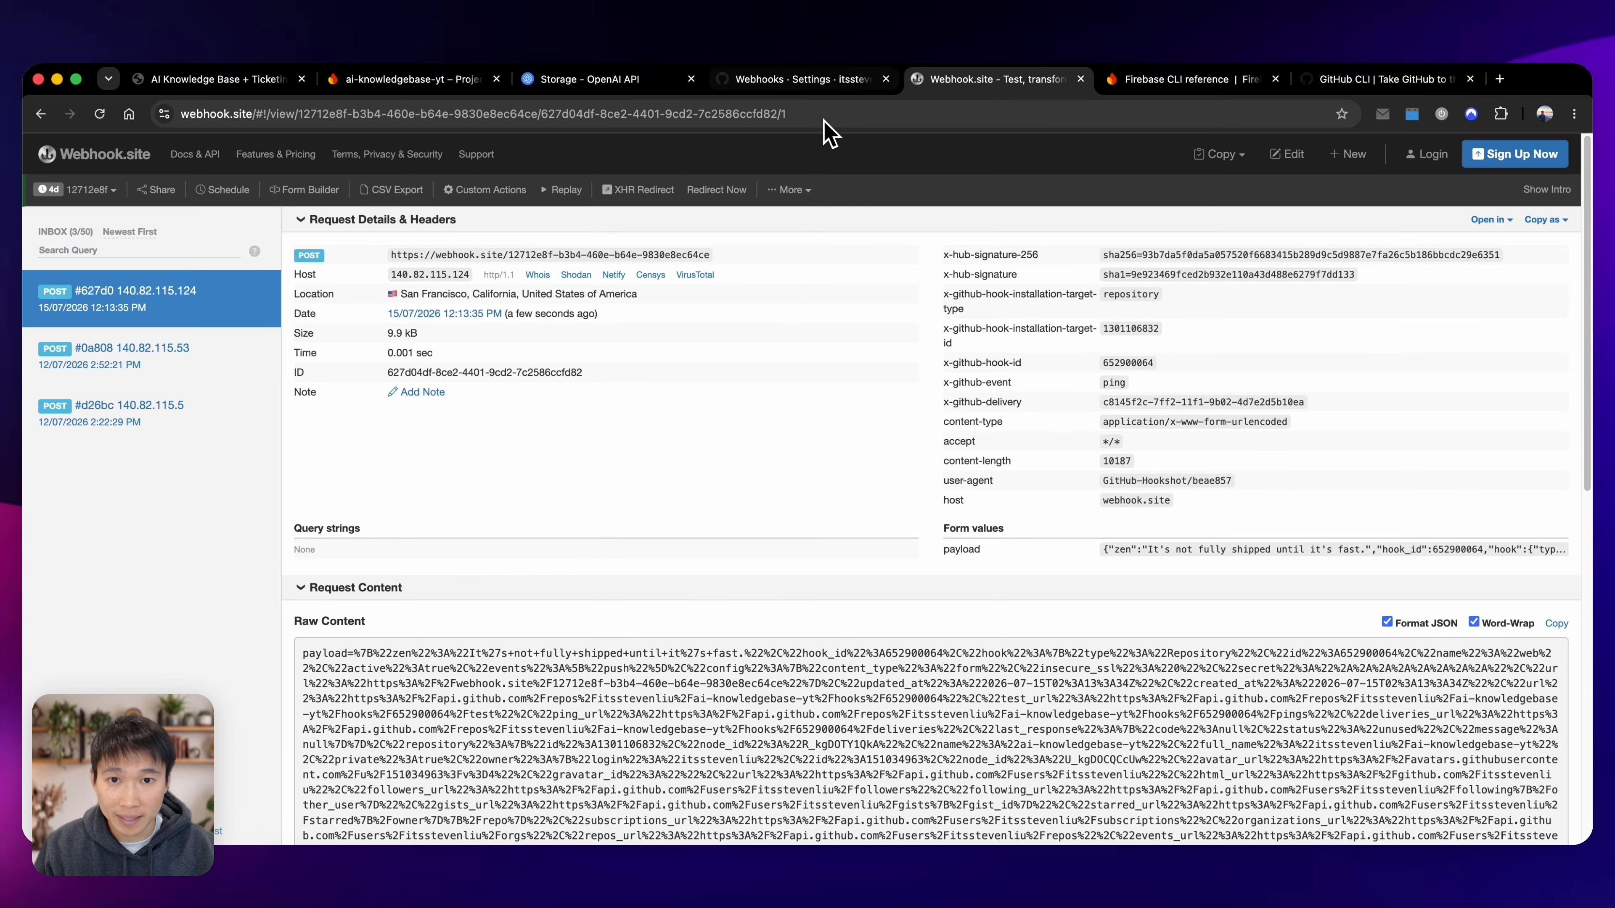
Return to GitHub and open the fine-grained personal access tokens page in the account's developer settings.
{"action": "left_click", "coordinate": [807, 79]}
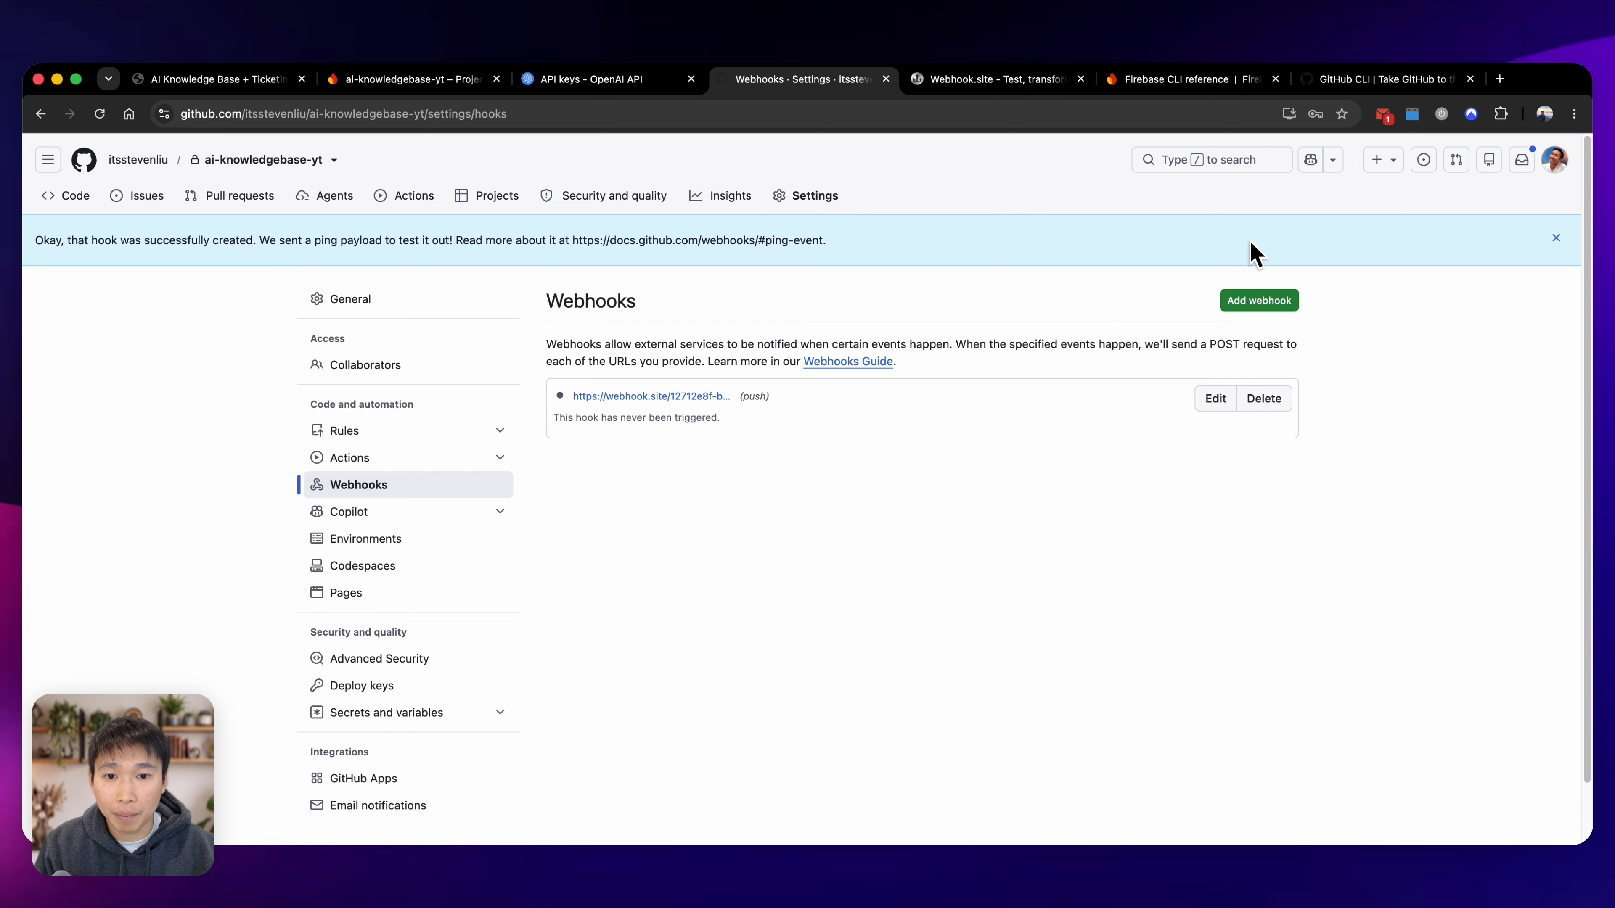
{"action": "left_click", "coordinate": [1556, 163]}
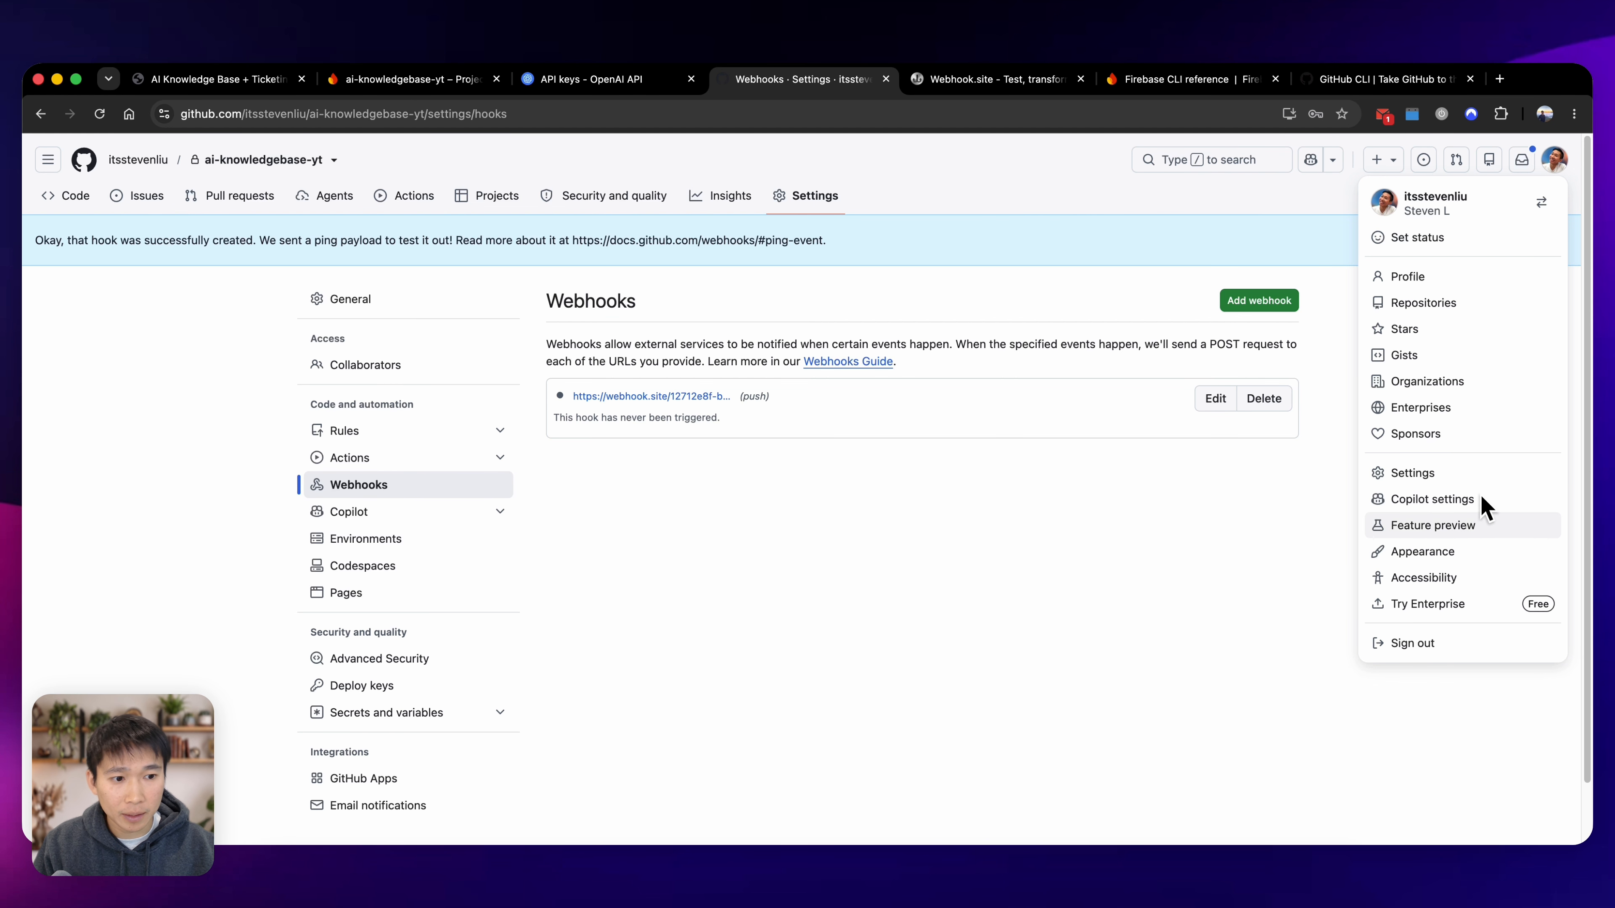
{"action": "left_click", "coordinate": [1435, 473]}
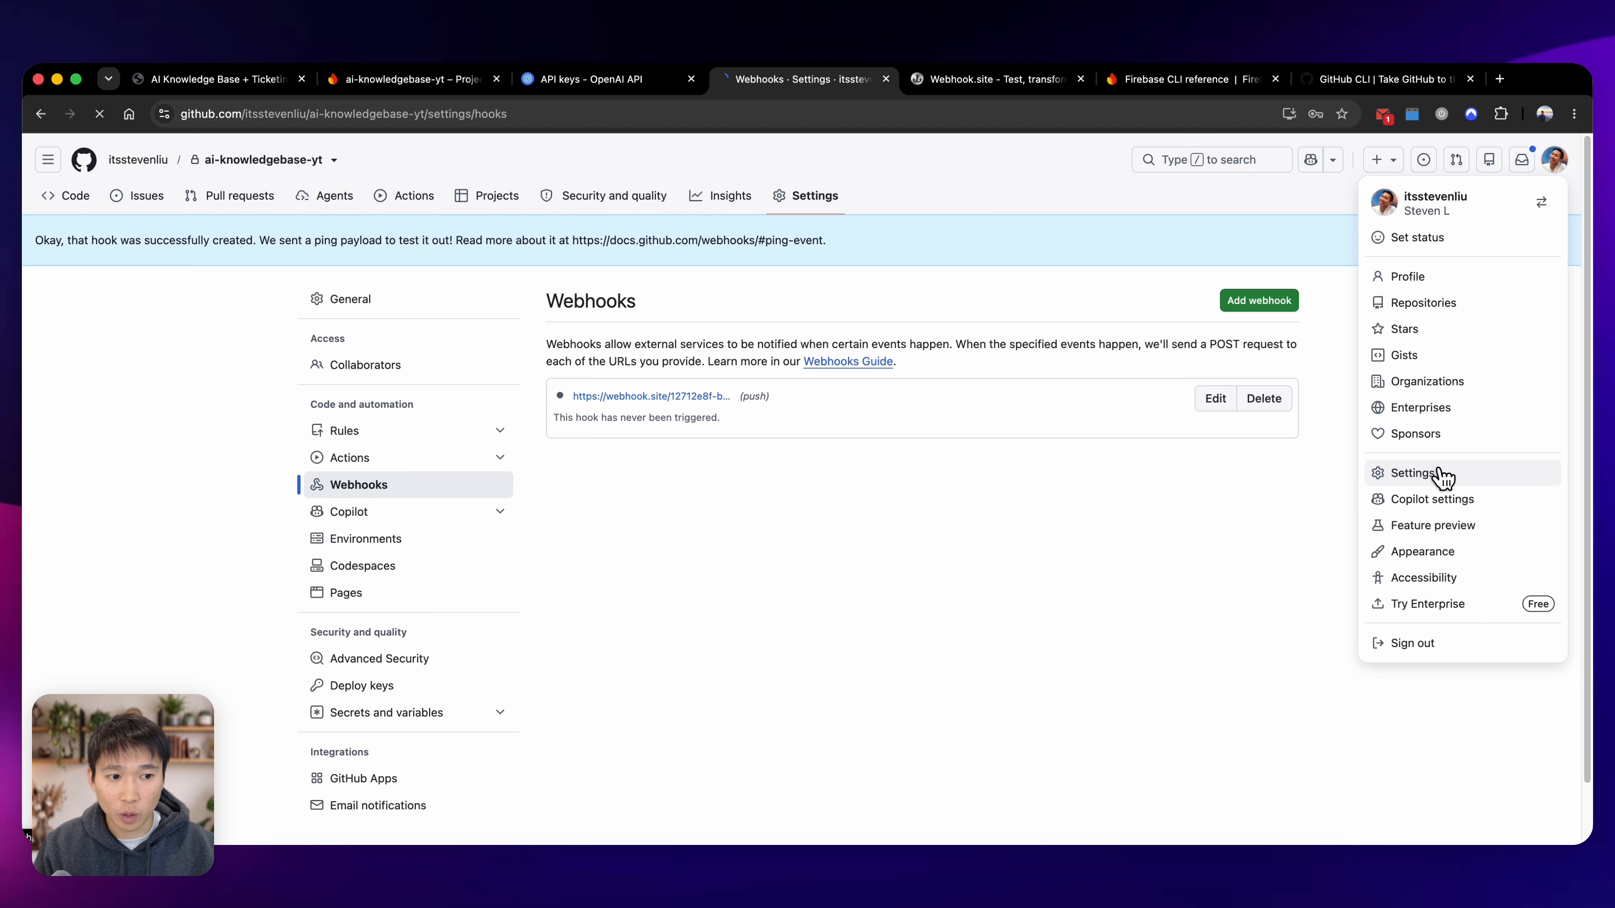
{"action": "scroll", "coordinate": [432, 509], "scroll_direction": "down", "scroll_amount": 10}
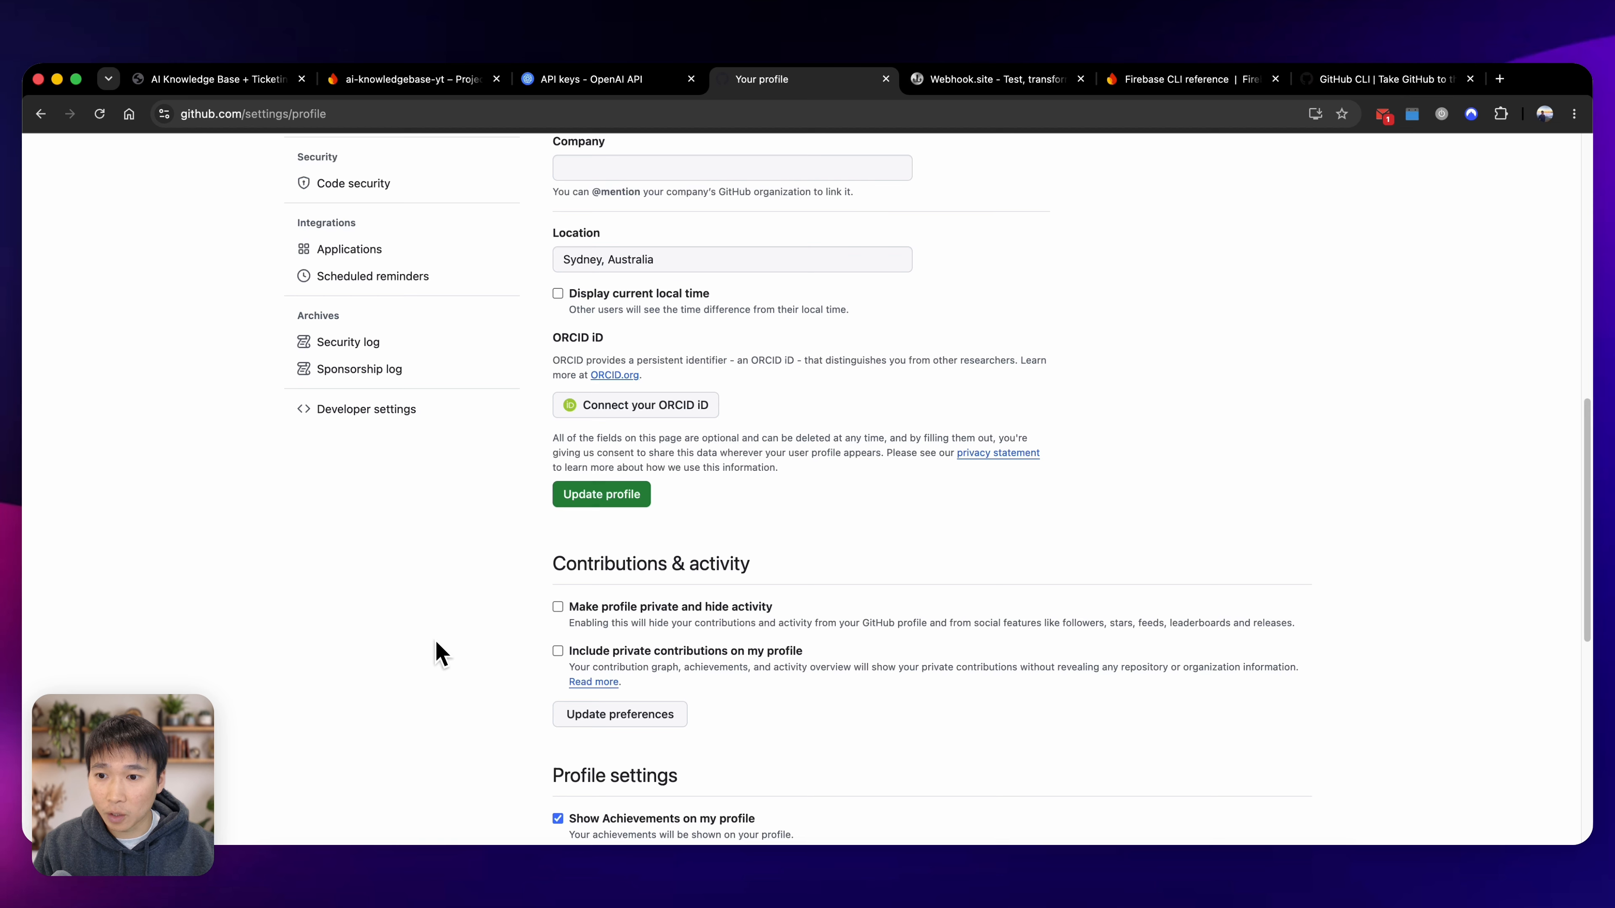
{"action": "scroll", "coordinate": [426, 572], "scroll_direction": "up", "scroll_amount": 1}
{"action": "left_click", "coordinate": [408, 439]}
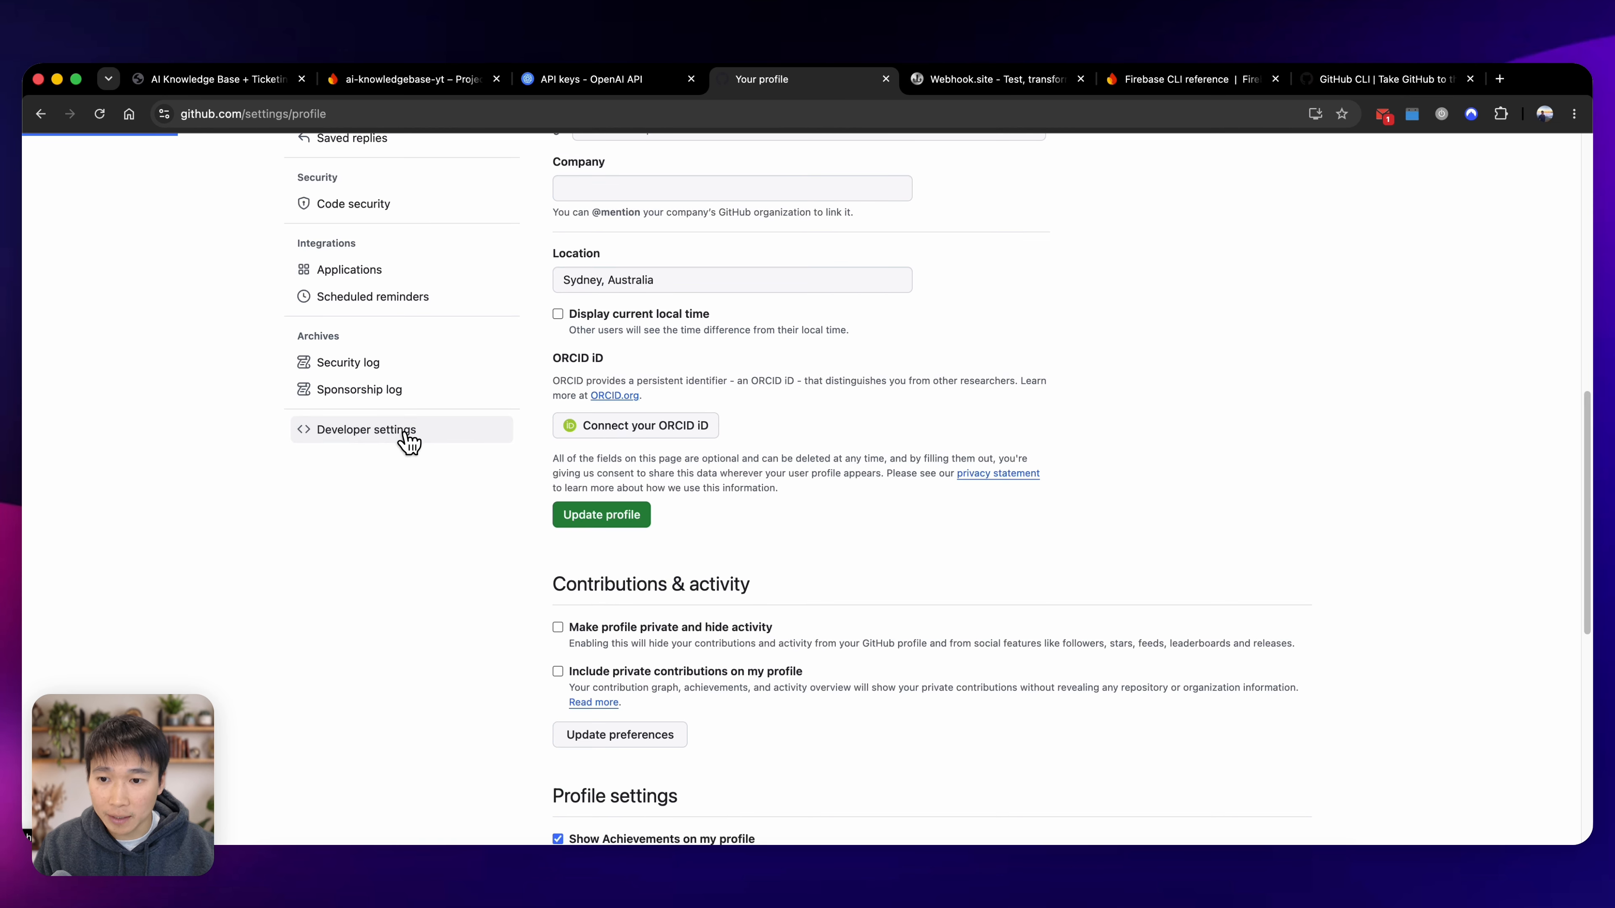
{"action": "left_click", "coordinate": [405, 275]}
{"action": "left_click", "coordinate": [416, 300]}
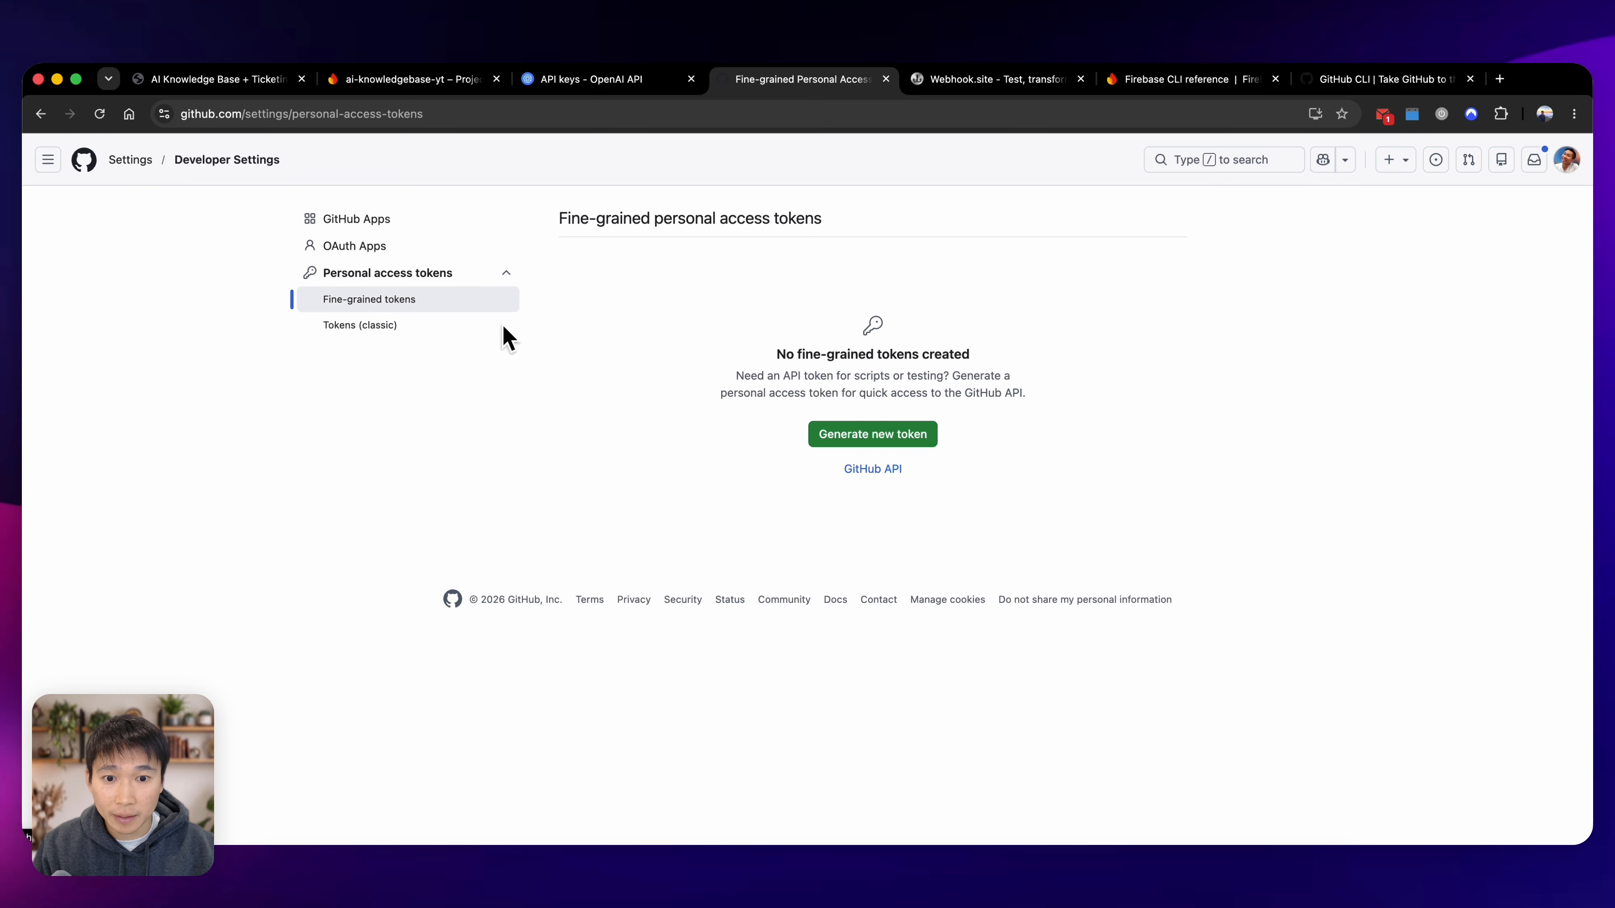
Start a new fine-grained personal access token and name it ai-knowledgebase-yt.
{"action": "left_click", "coordinate": [838, 436]}
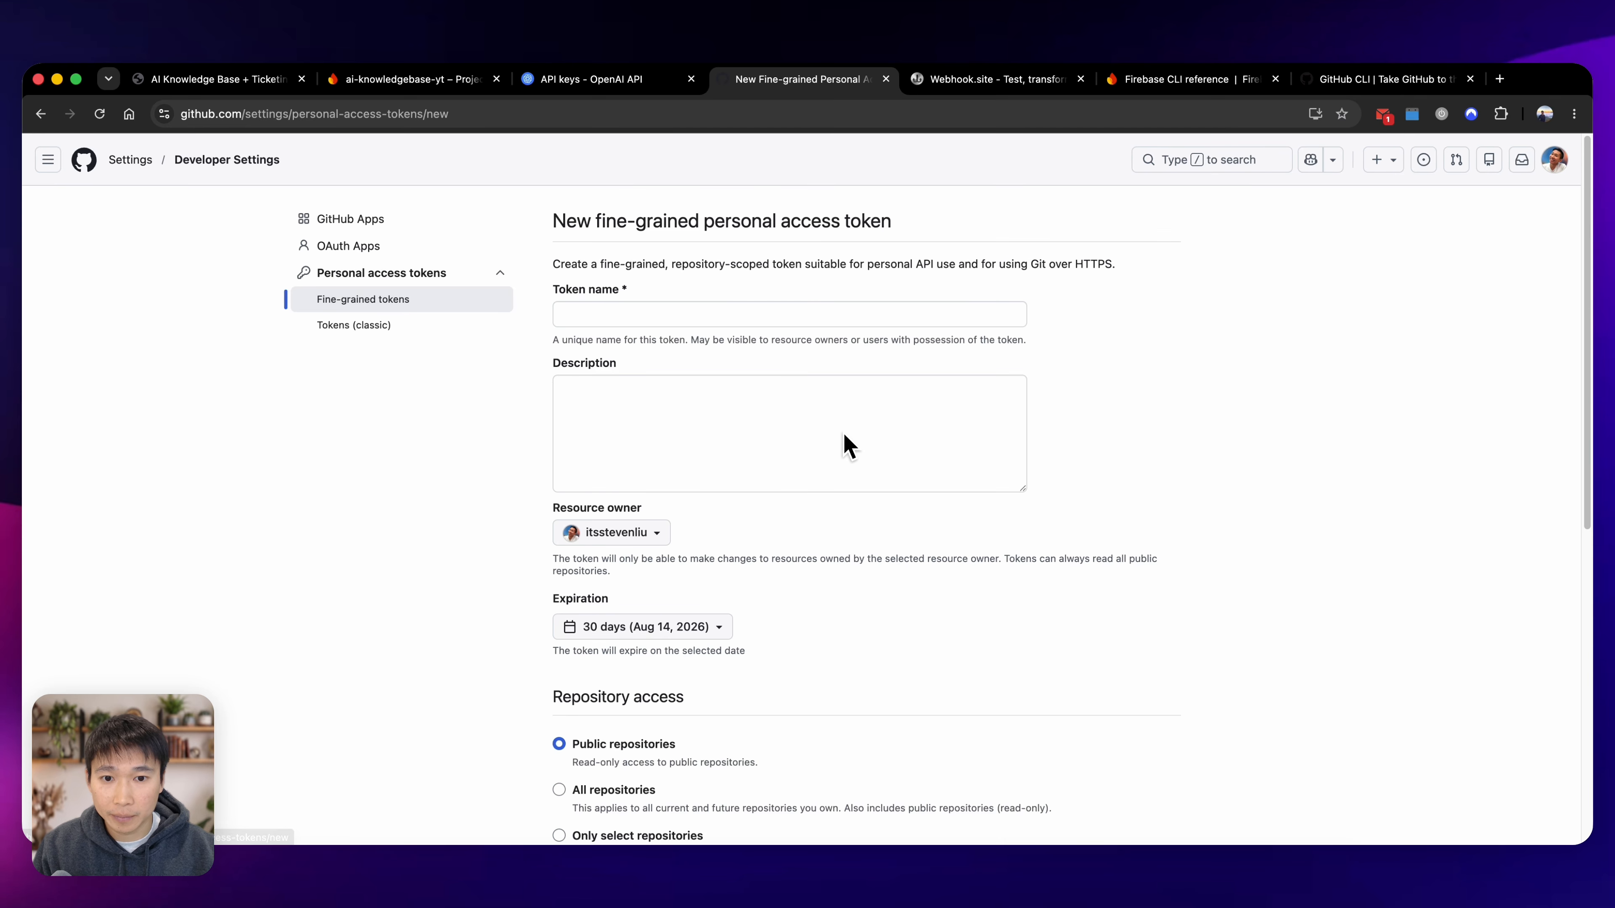
{"action": "left_click", "coordinate": [718, 316]}
{"action": "type", "text": "ai-knowledgebase-yt"}
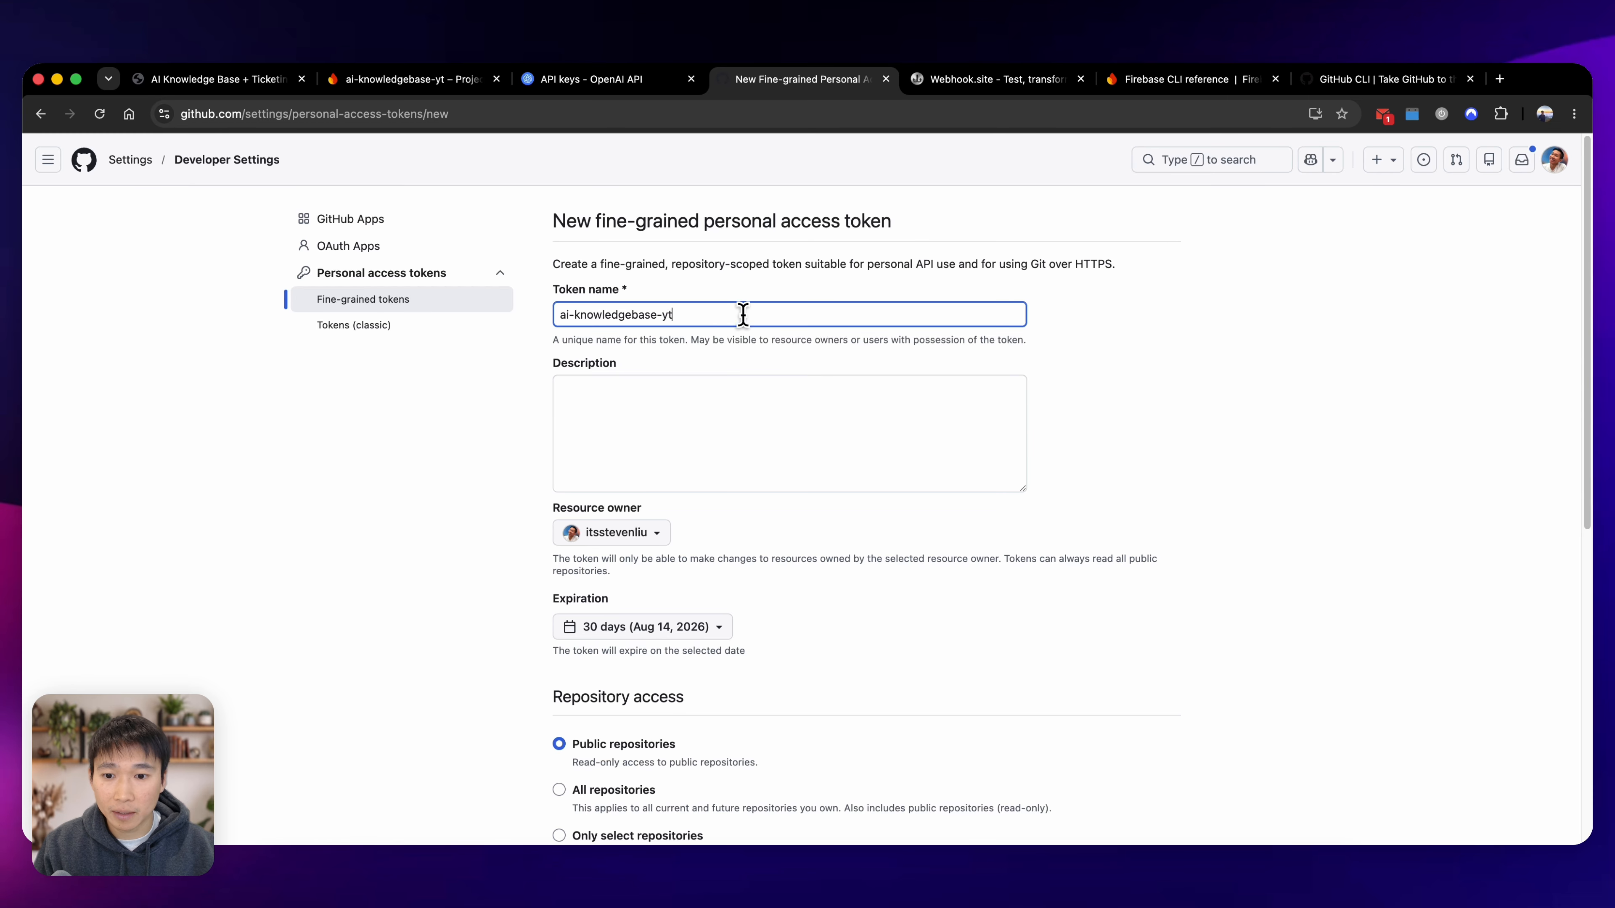
Set the new access token's expiration to No expiration.
{"action": "scroll", "coordinate": [747, 480], "scroll_direction": "down", "scroll_amount": 1}
{"action": "left_click", "coordinate": [693, 592]}
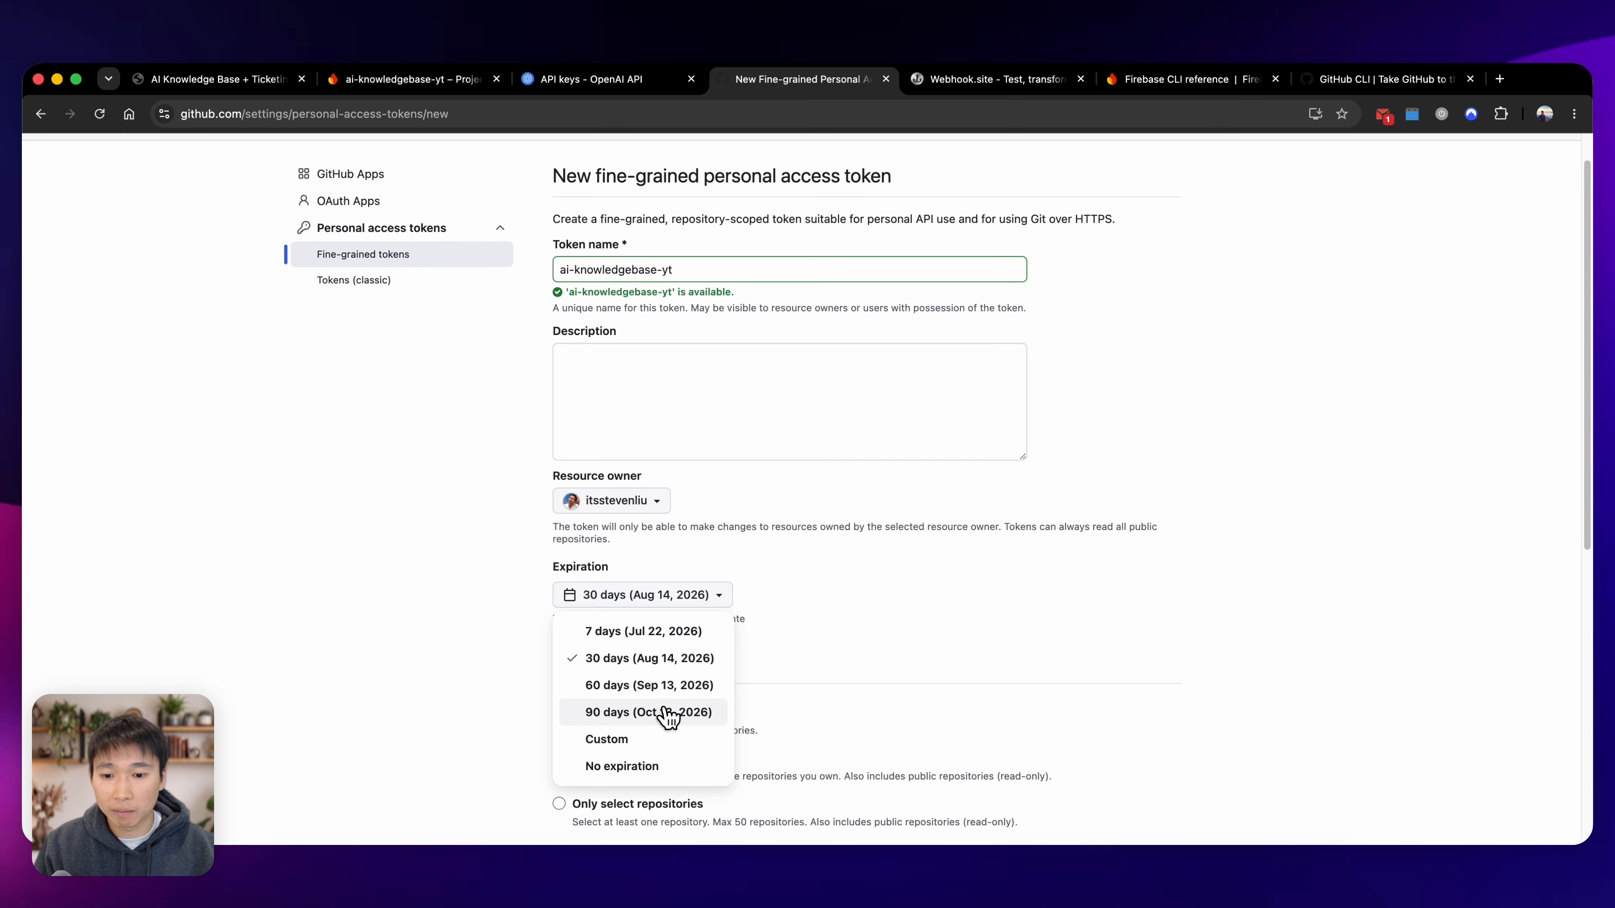
{"action": "left_click", "coordinate": [659, 767]}
Limit the token's repository access to only select repositories and choose ai-knowledgebase-yt.
{"action": "scroll", "coordinate": [869, 629], "scroll_direction": "down", "scroll_amount": 1}
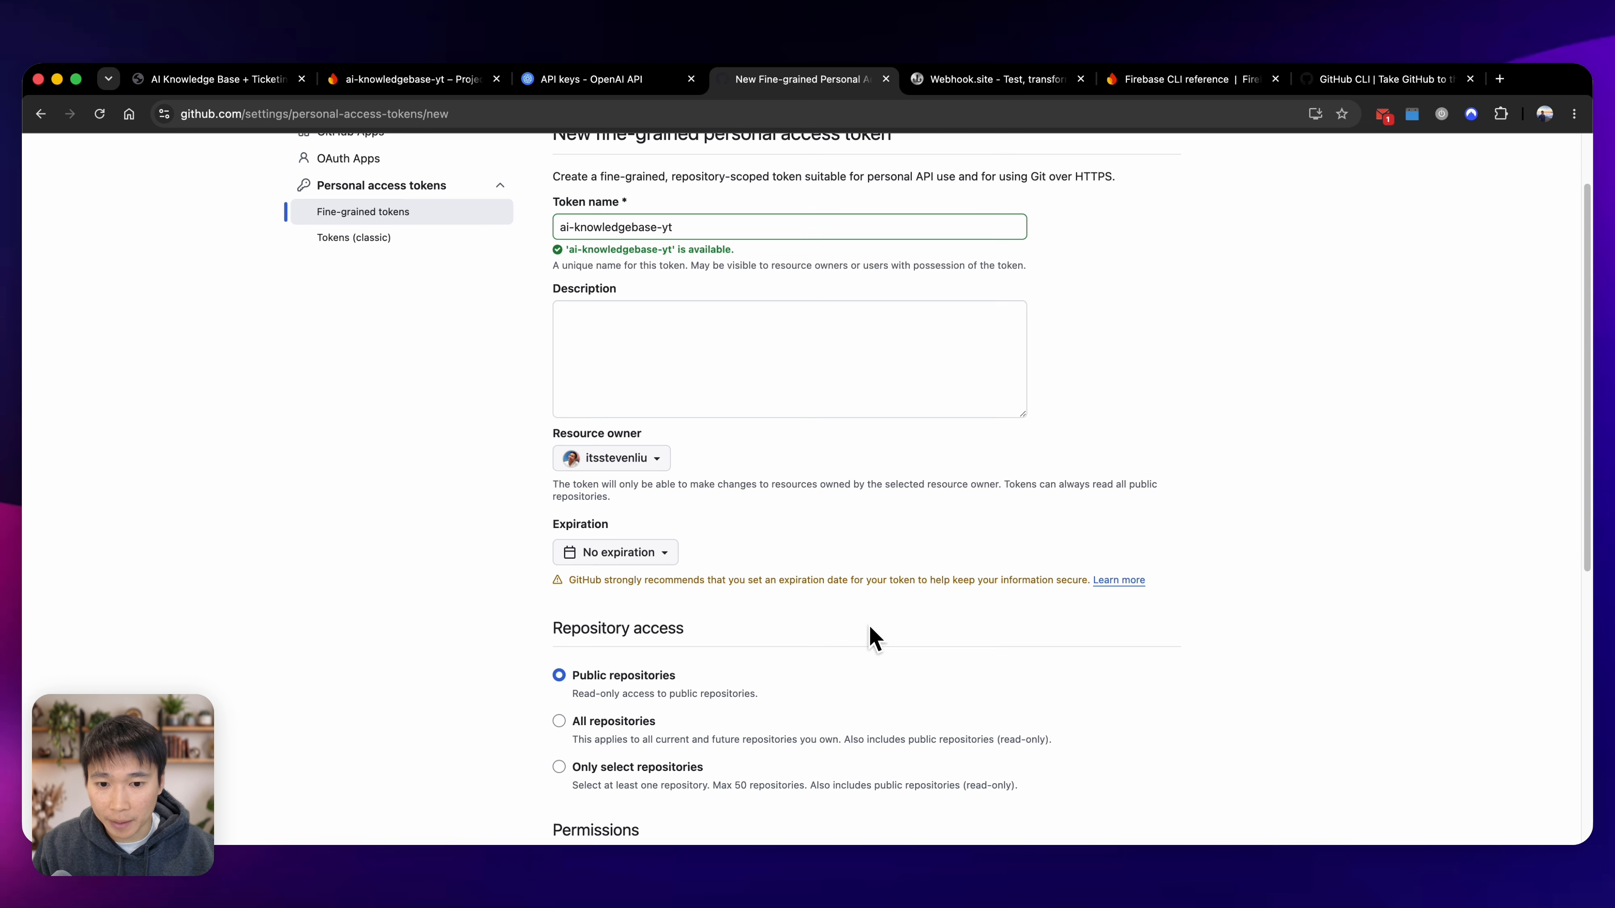
{"action": "scroll", "coordinate": [869, 638], "scroll_direction": "down", "scroll_amount": 1}
{"action": "scroll", "coordinate": [800, 627], "scroll_direction": "down", "scroll_amount": 2}
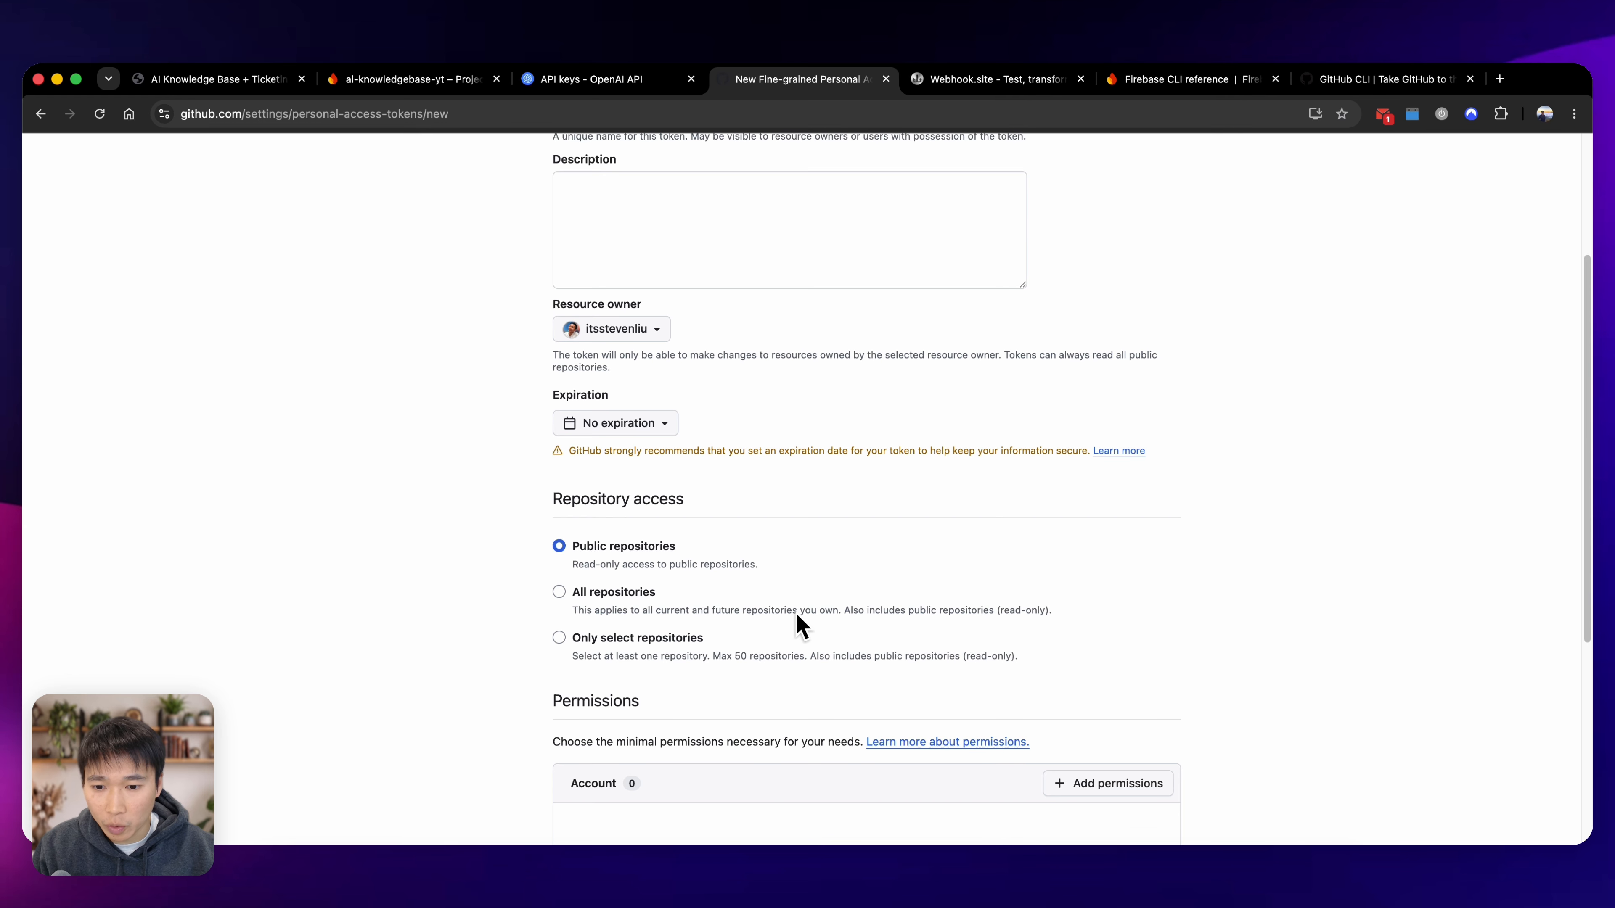
{"action": "left_click", "coordinate": [663, 639]}
{"action": "scroll", "coordinate": [731, 644], "scroll_direction": "down", "scroll_amount": 1}
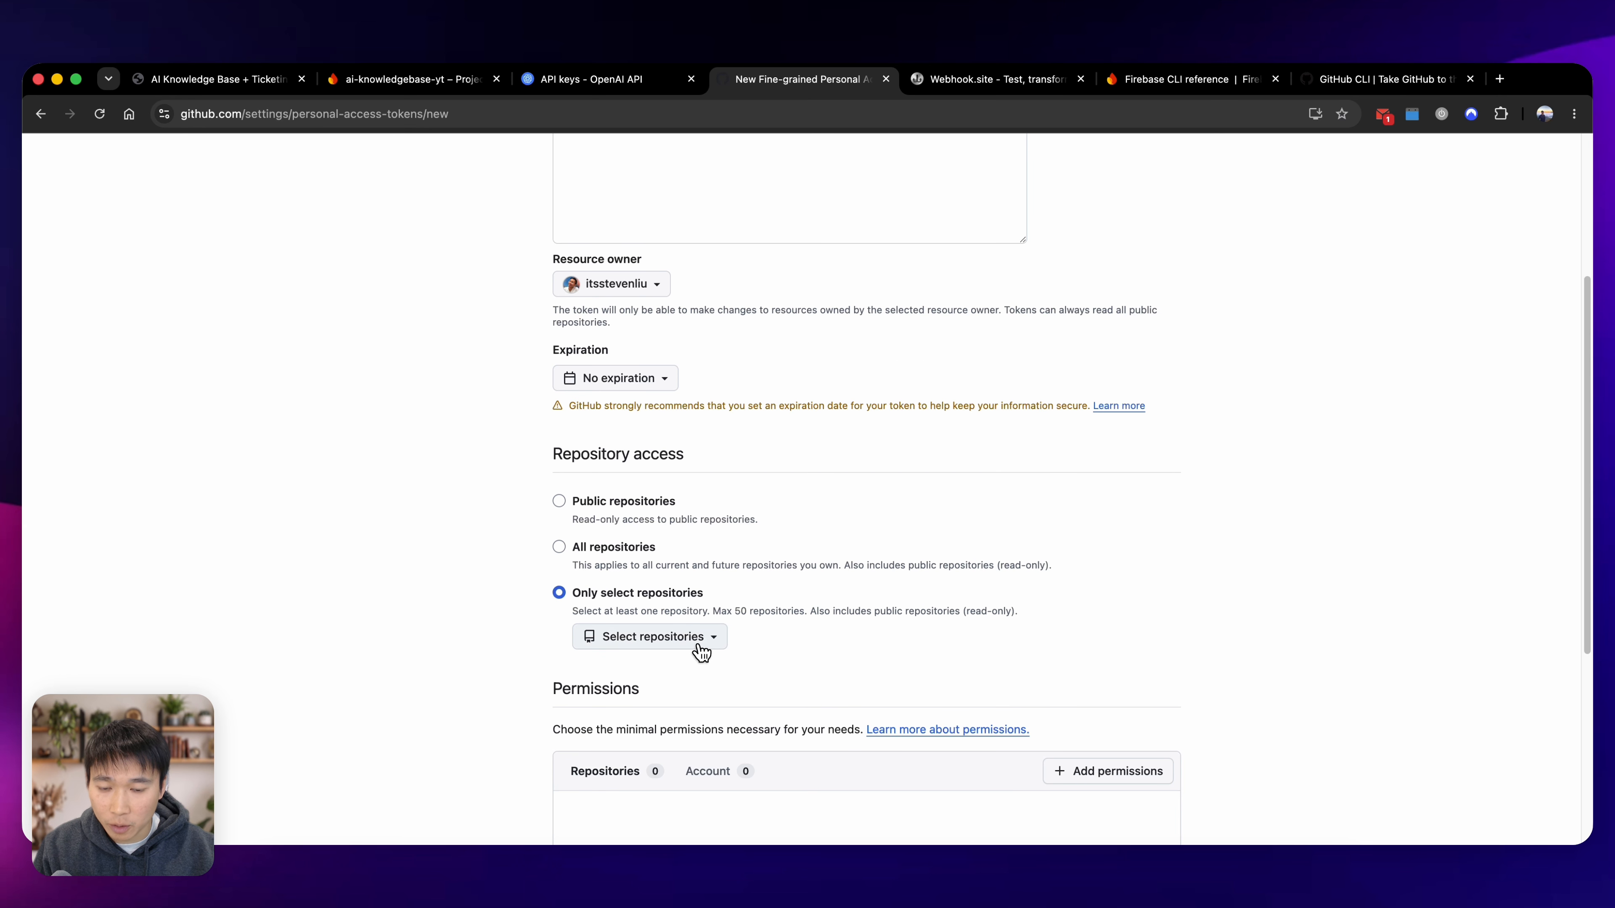
{"action": "left_click", "coordinate": [699, 645]}
{"action": "type", "text": "ai-knowledge"}
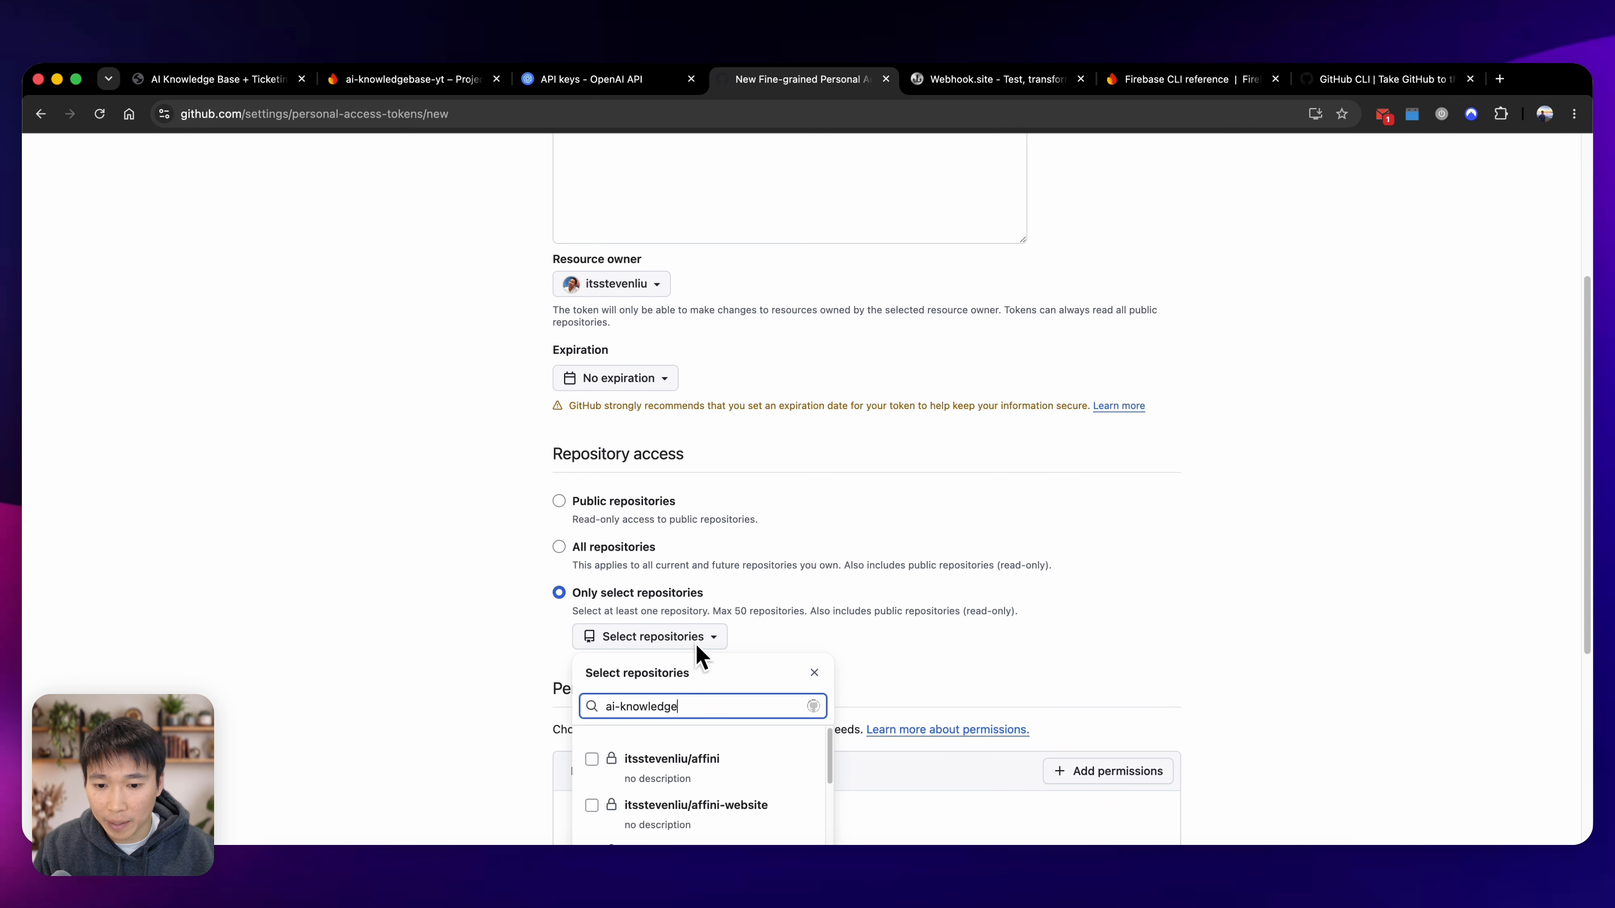
{"action": "scroll", "coordinate": [747, 637], "scroll_direction": "down", "scroll_amount": 1}
{"action": "left_click", "coordinate": [760, 738]}
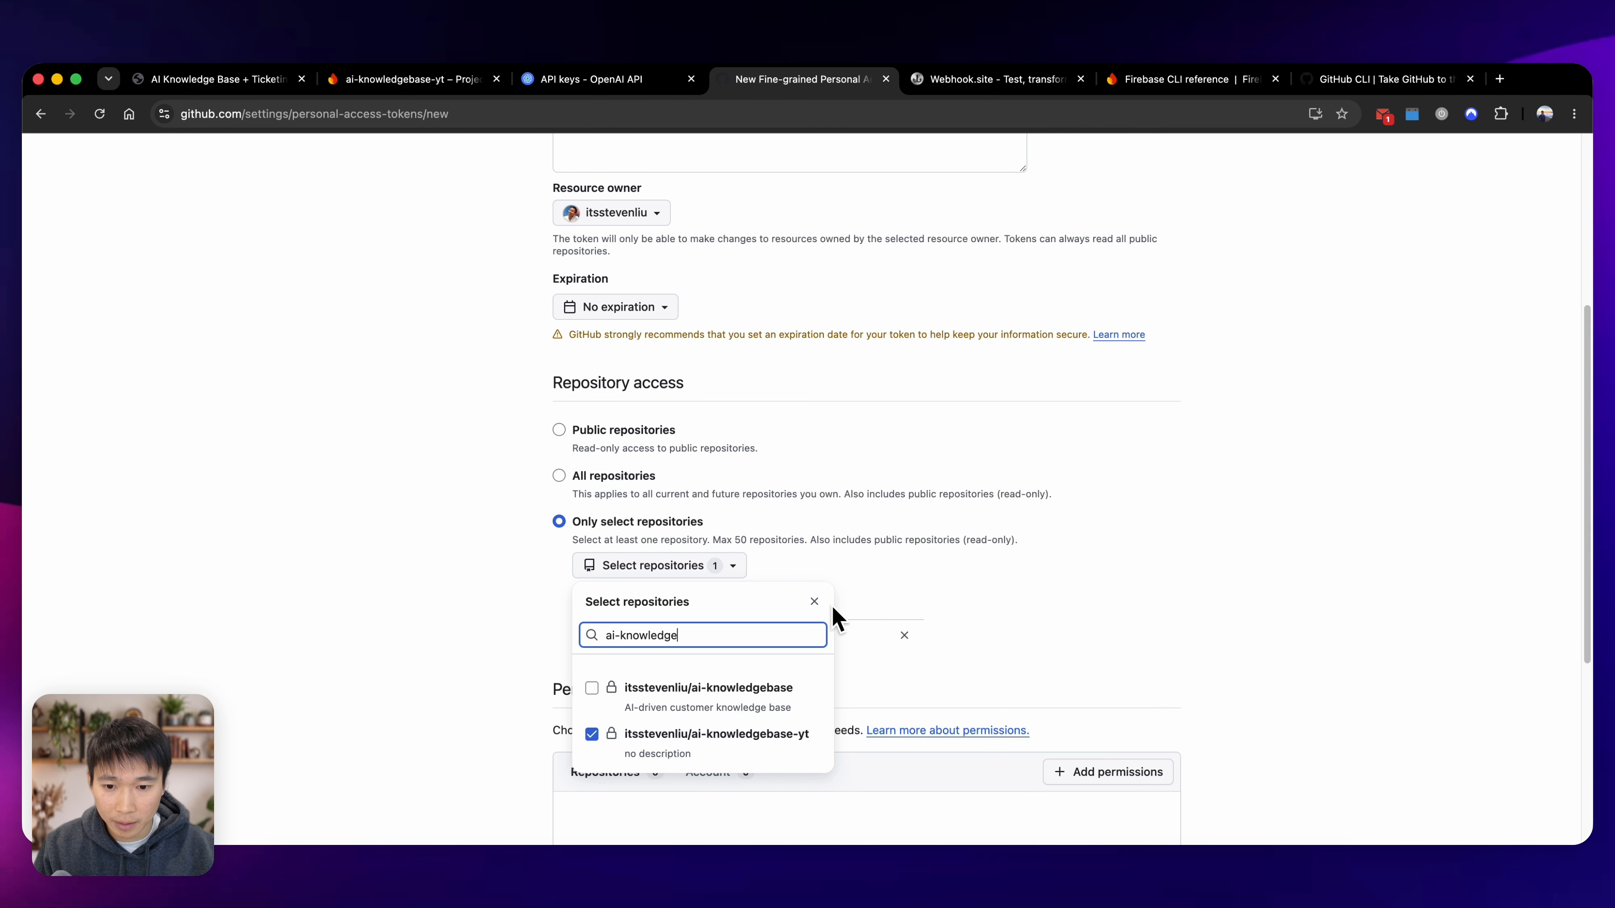
Add the Contents repository permission to the token with read-only access.
{"action": "left_click", "coordinate": [1056, 559]}
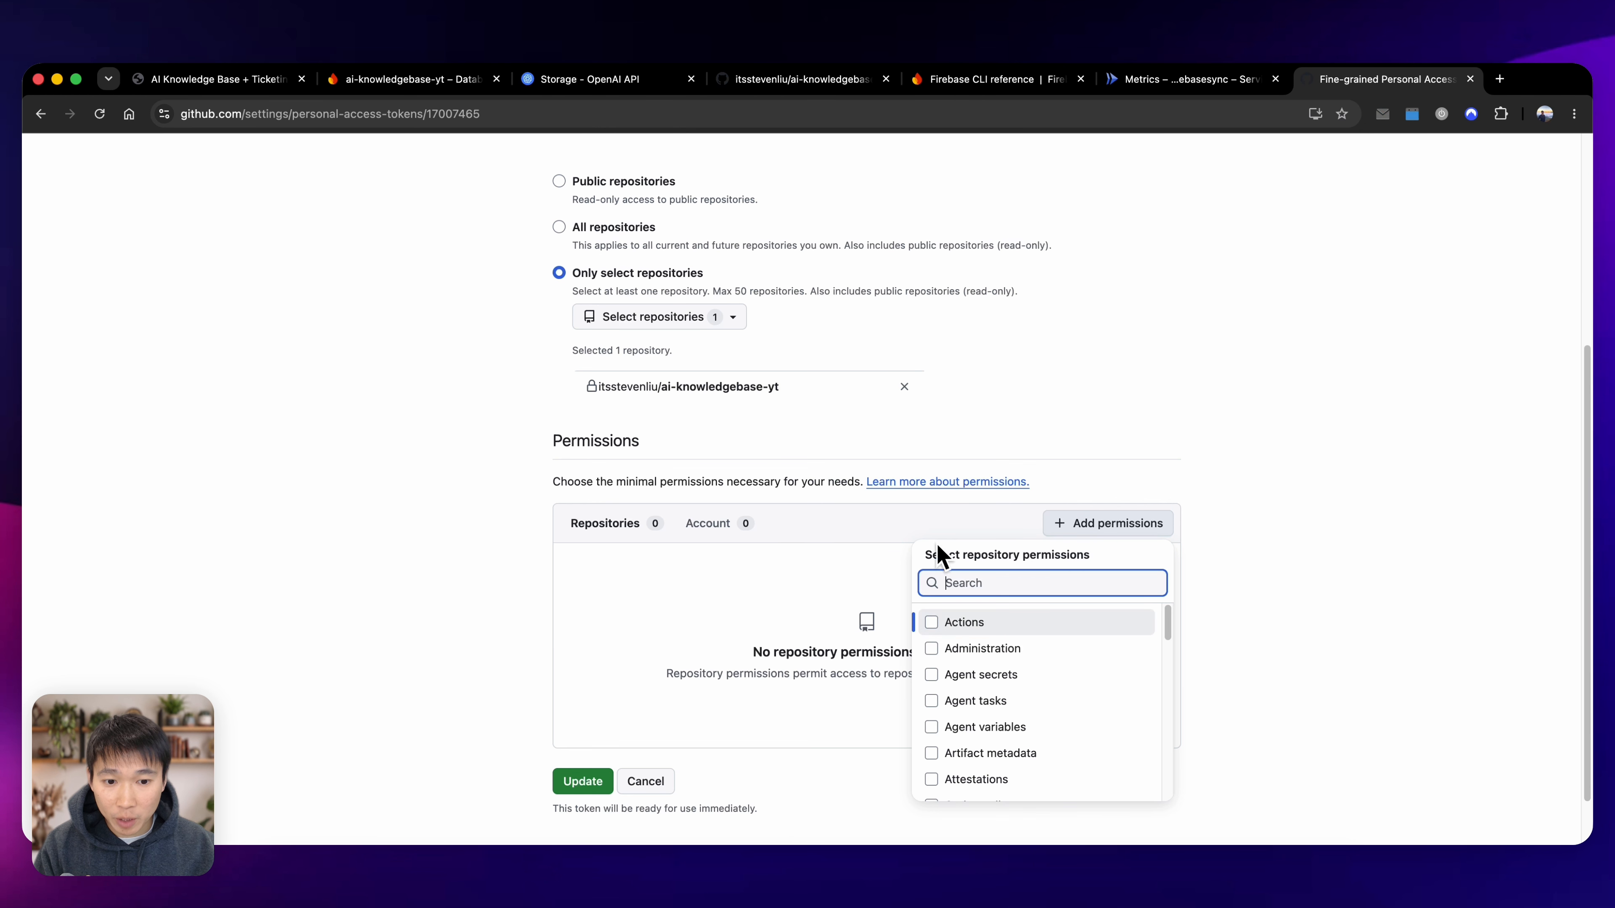
{"action": "type", "text": "content"}
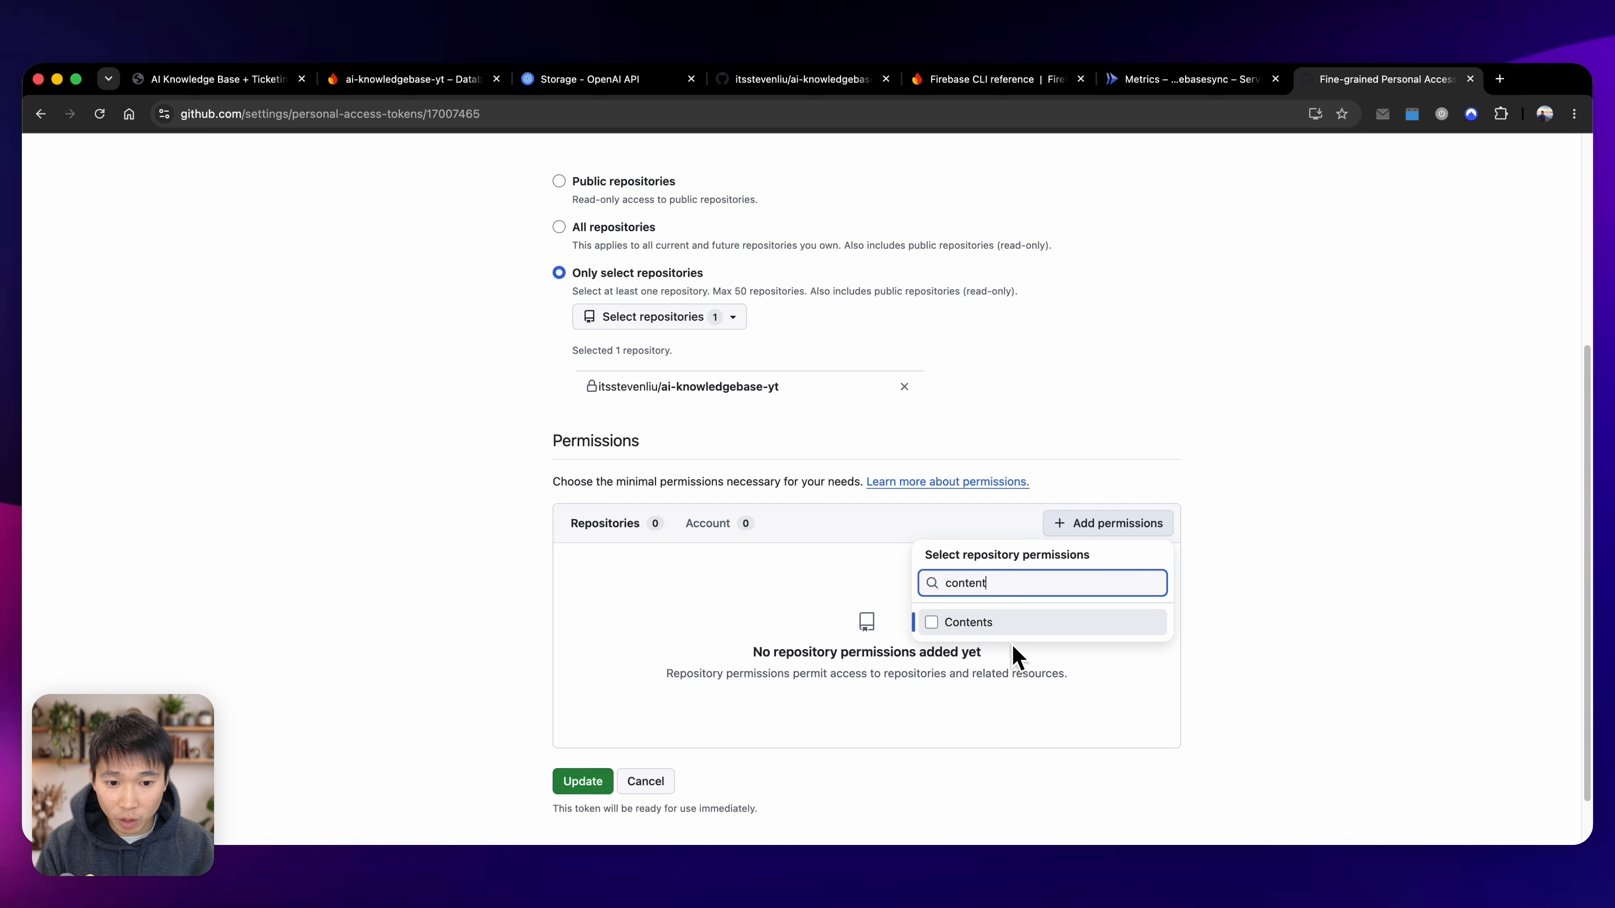
{"action": "left_click", "coordinate": [1011, 626]}
{"action": "left_click", "coordinate": [922, 661]}
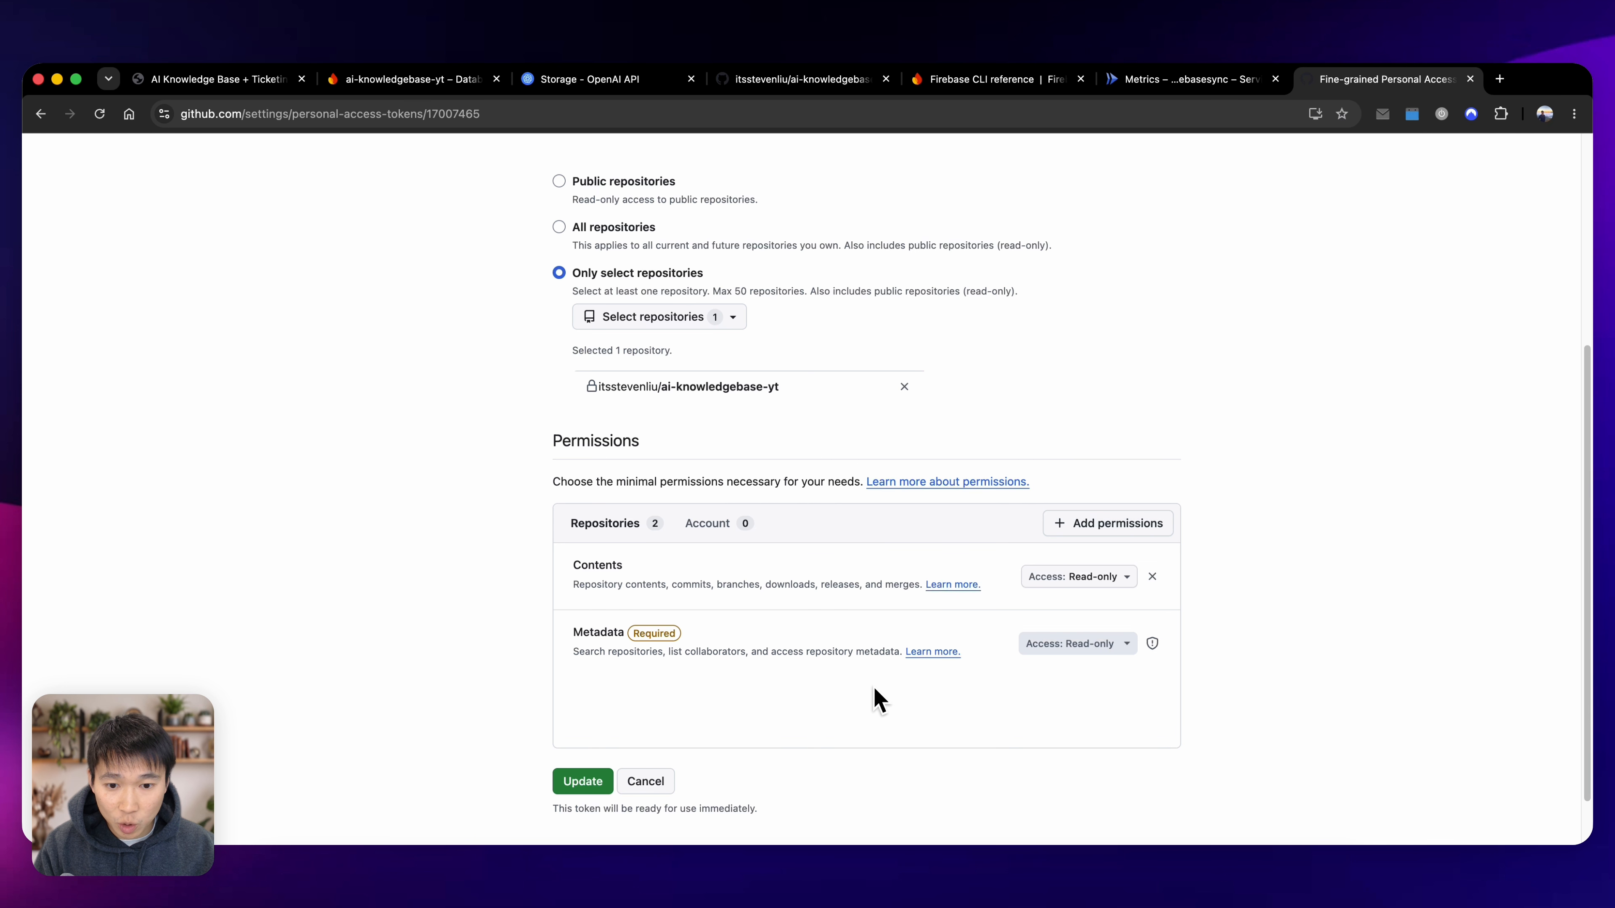
Submit the token form and copy the personal access token for ai-knowledgebase-yt.
{"action": "left_click", "coordinate": [601, 779]}
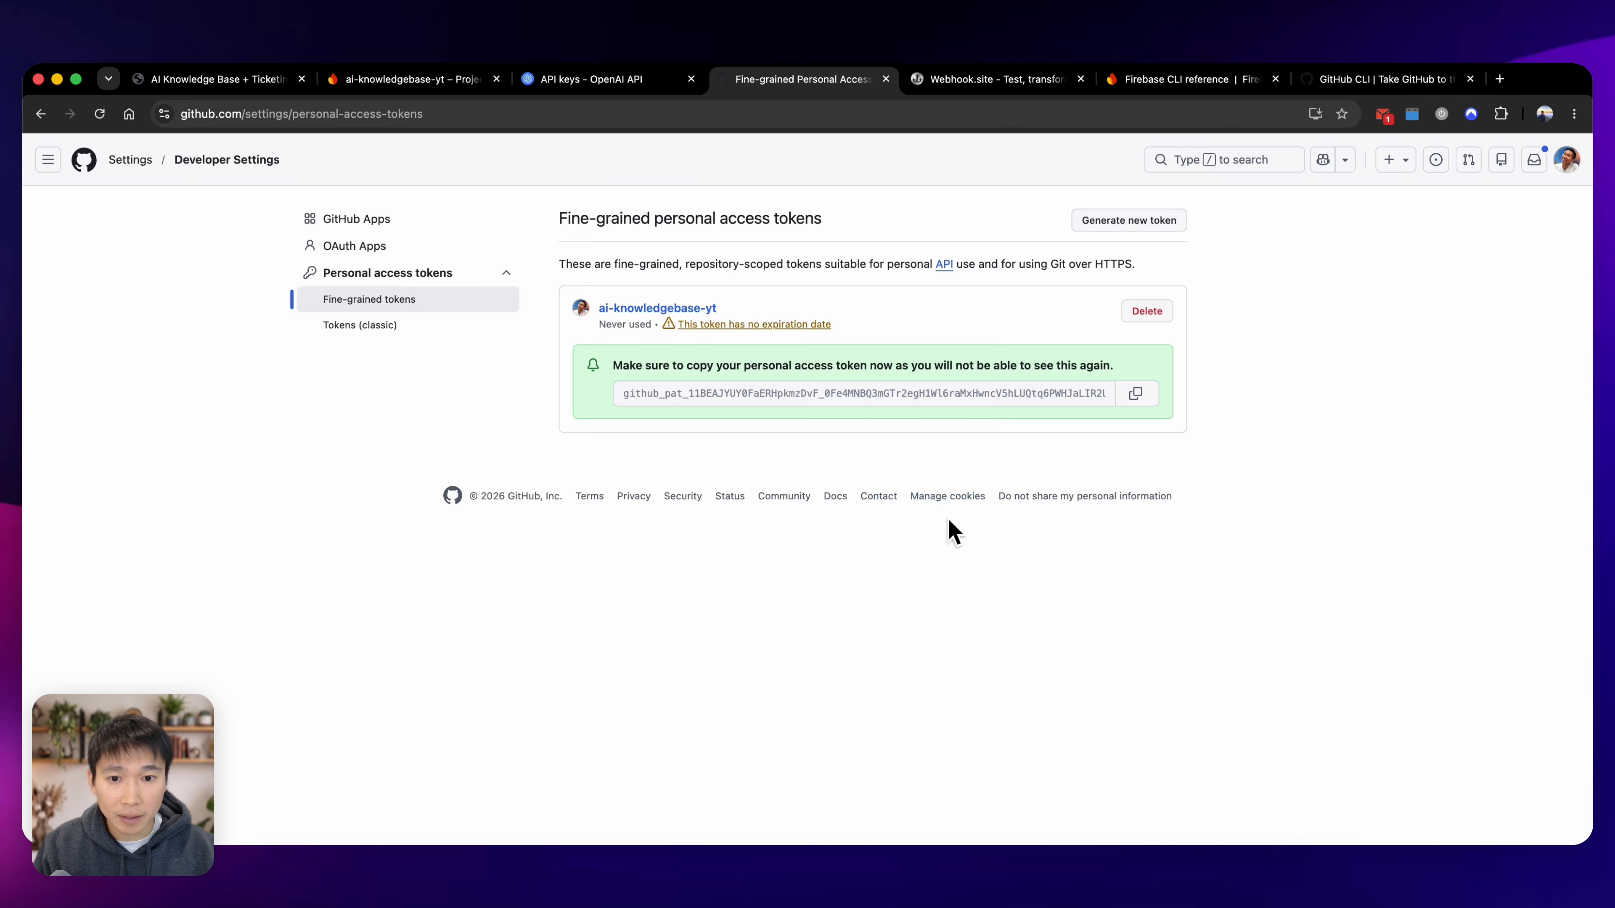
{"action": "left_click", "coordinate": [1135, 393]}
{"action": "key", "text": "super+Tab"}
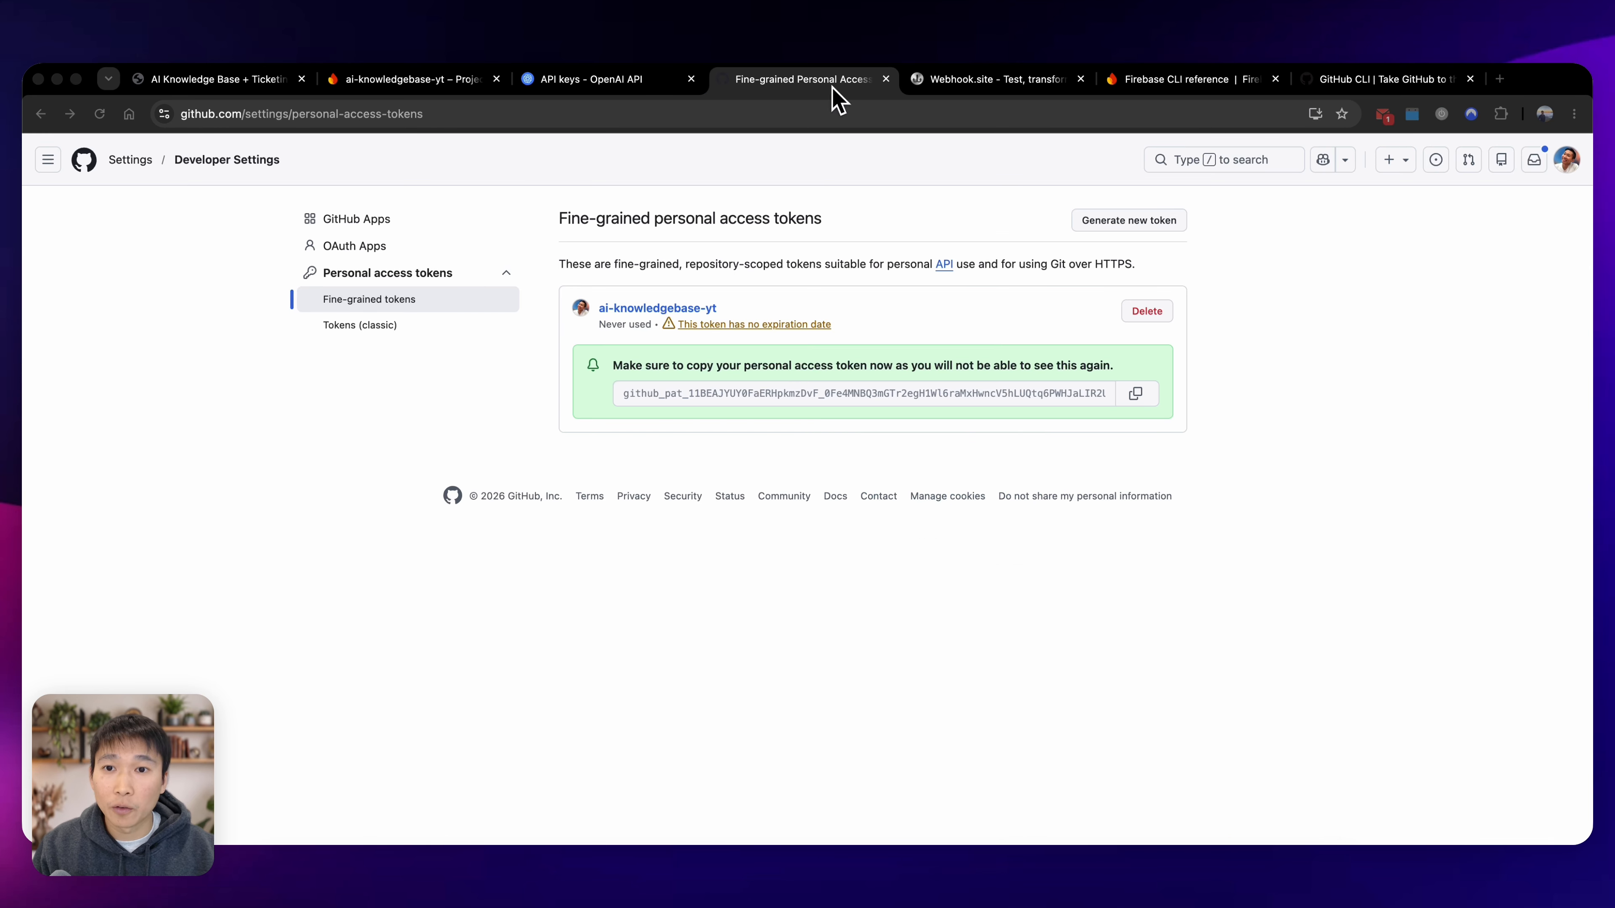
Switch to the OpenAI platform, create a secret key named ai-knowledgebase-yt in the AI-KB-YT project, and copy the key.
{"action": "left_click", "coordinate": [620, 82]}
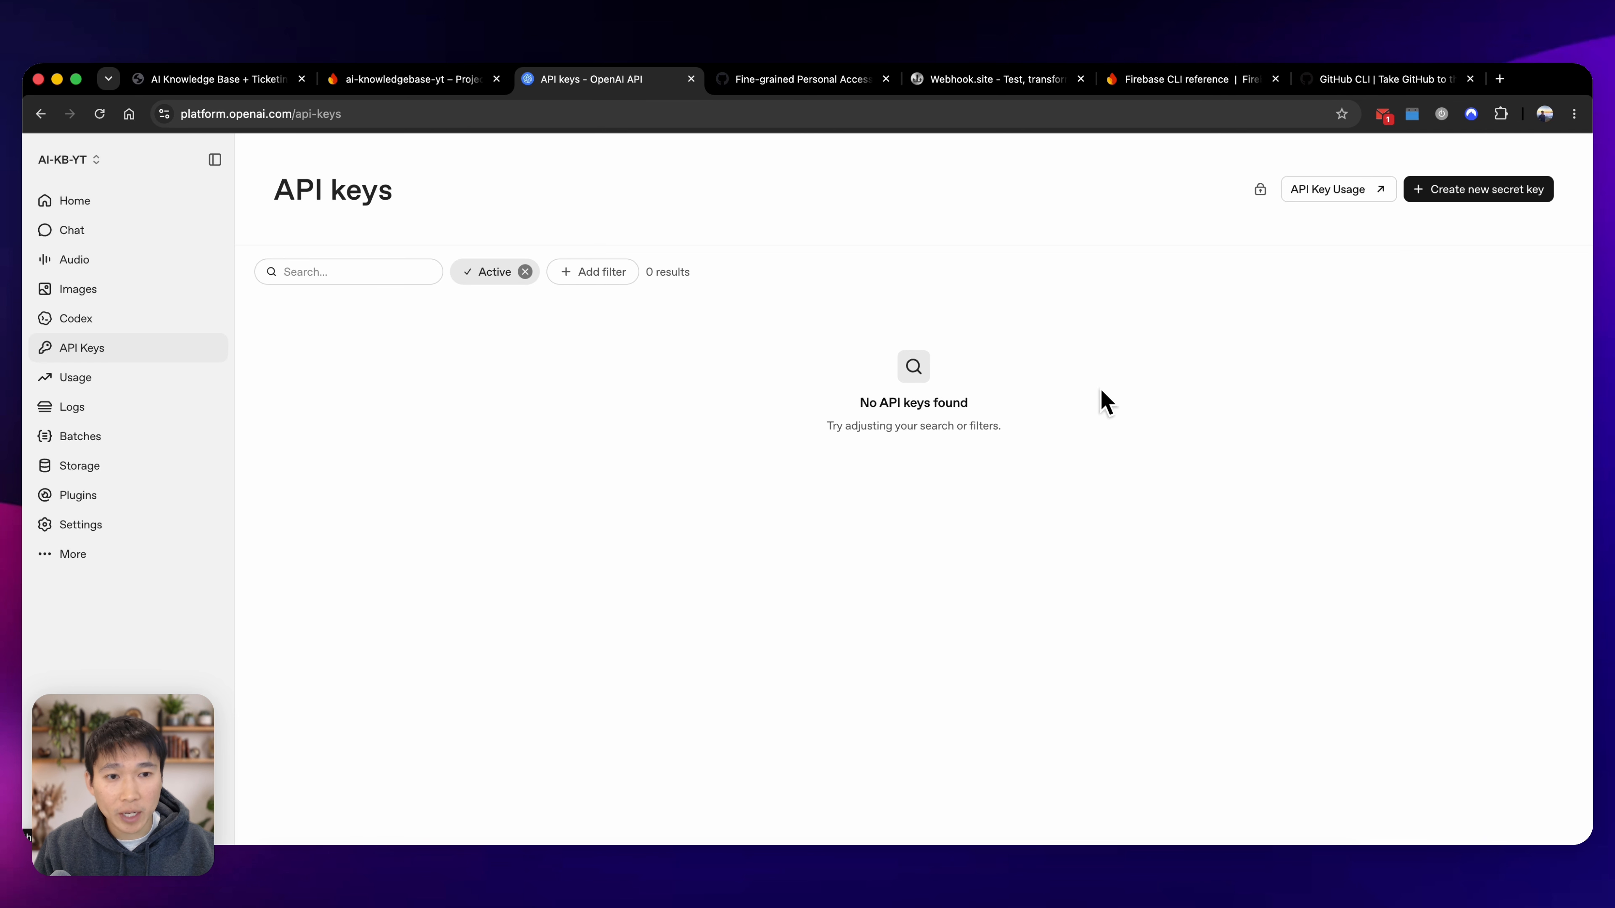
{"action": "left_click", "coordinate": [1482, 191]}
{"action": "type", "text": "ai-knowledge-bas"}
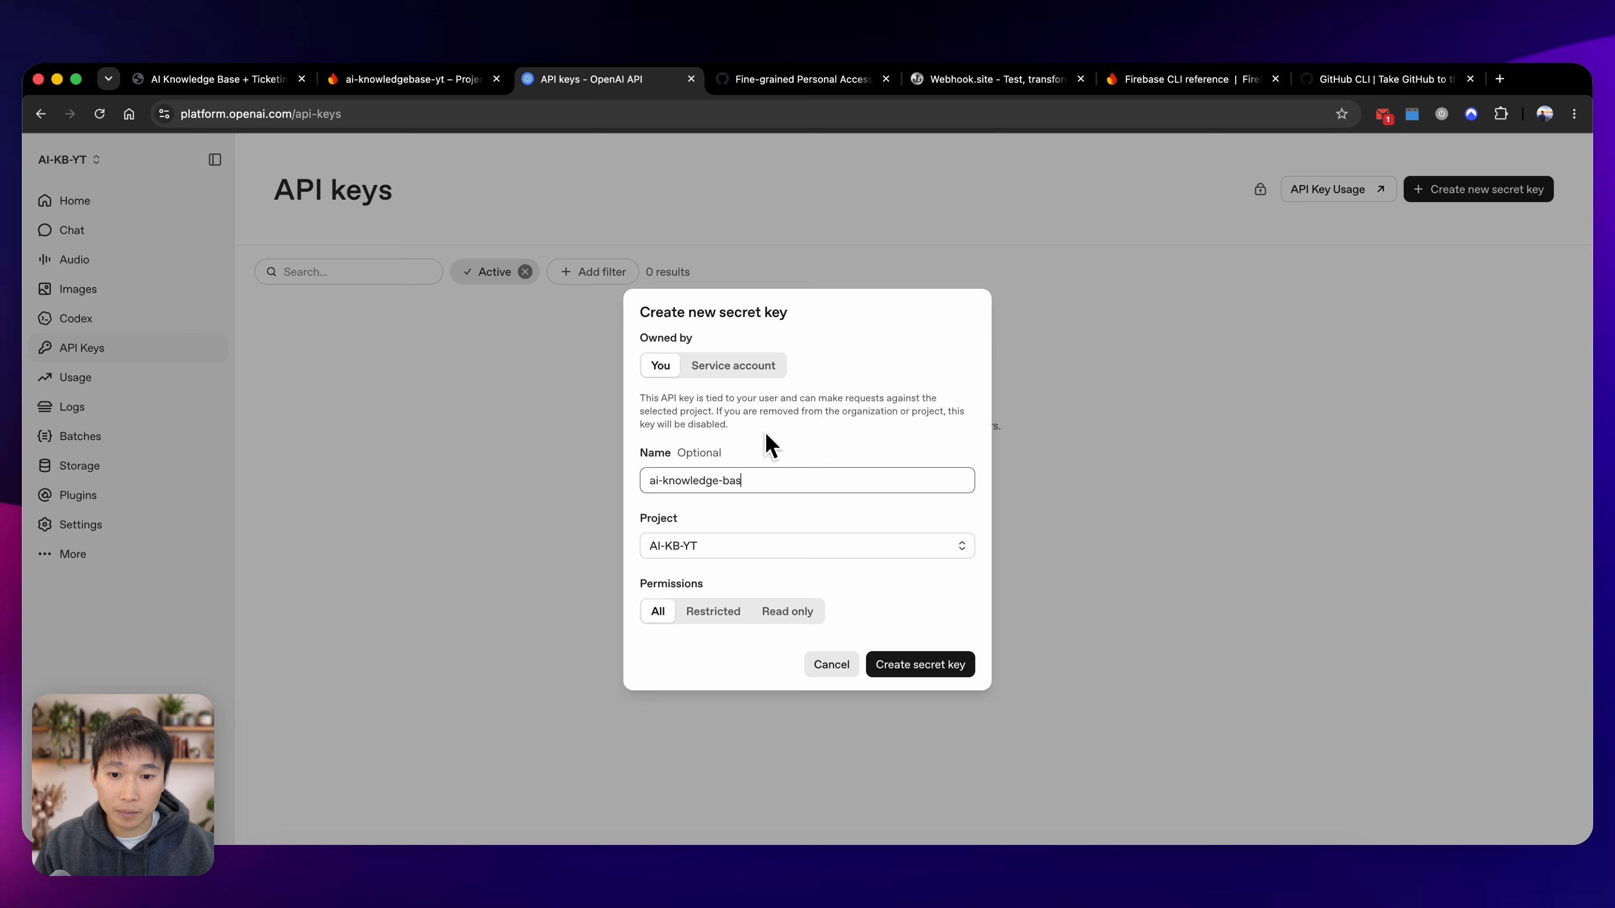
{"action": "type", "text": "e-yt"}
{"action": "left_click", "coordinate": [725, 480]}
{"action": "key", "text": "BackSpace"}
{"action": "left_click", "coordinate": [951, 669]}
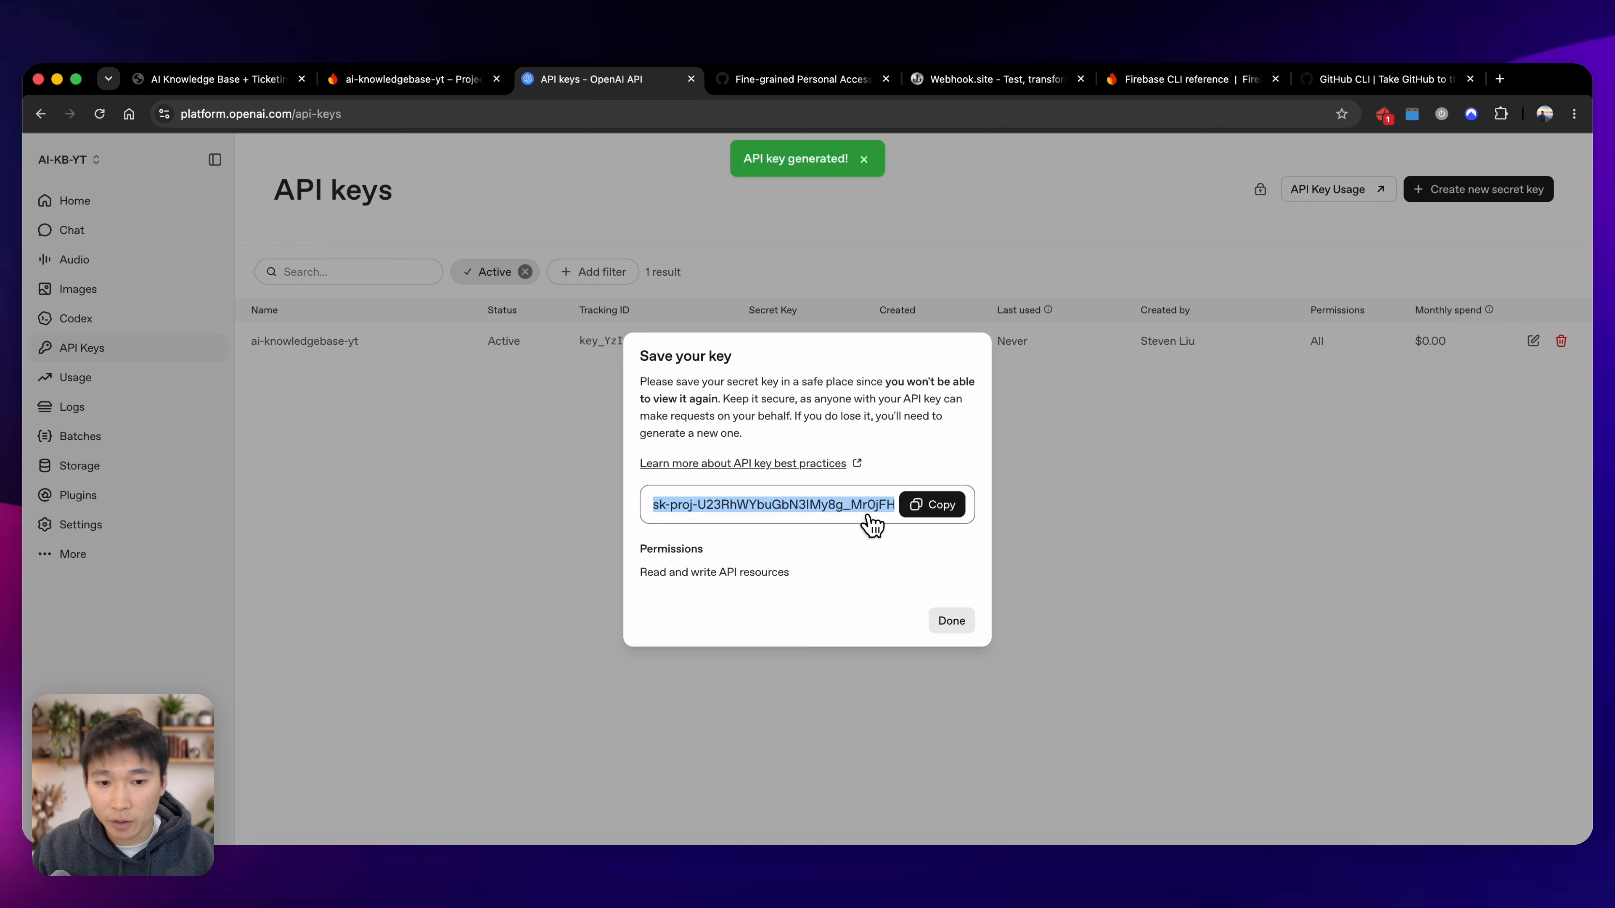
{"action": "left_click", "coordinate": [926, 508]}
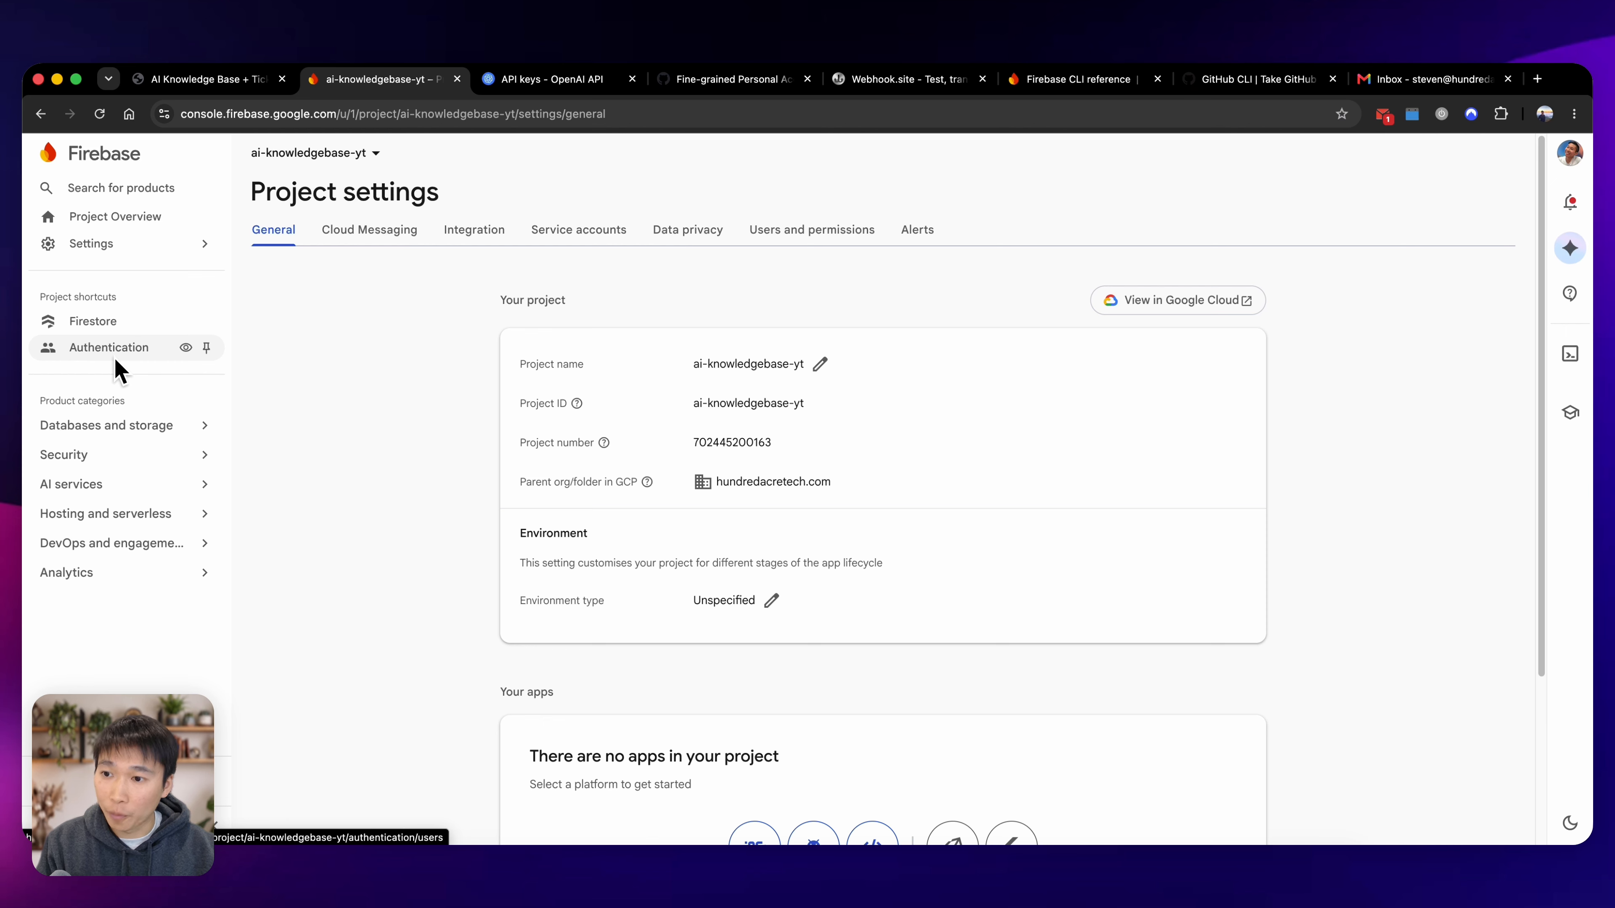
Revisit the OpenAI project's storage and API keys pages.
{"action": "left_click", "coordinate": [551, 80]}
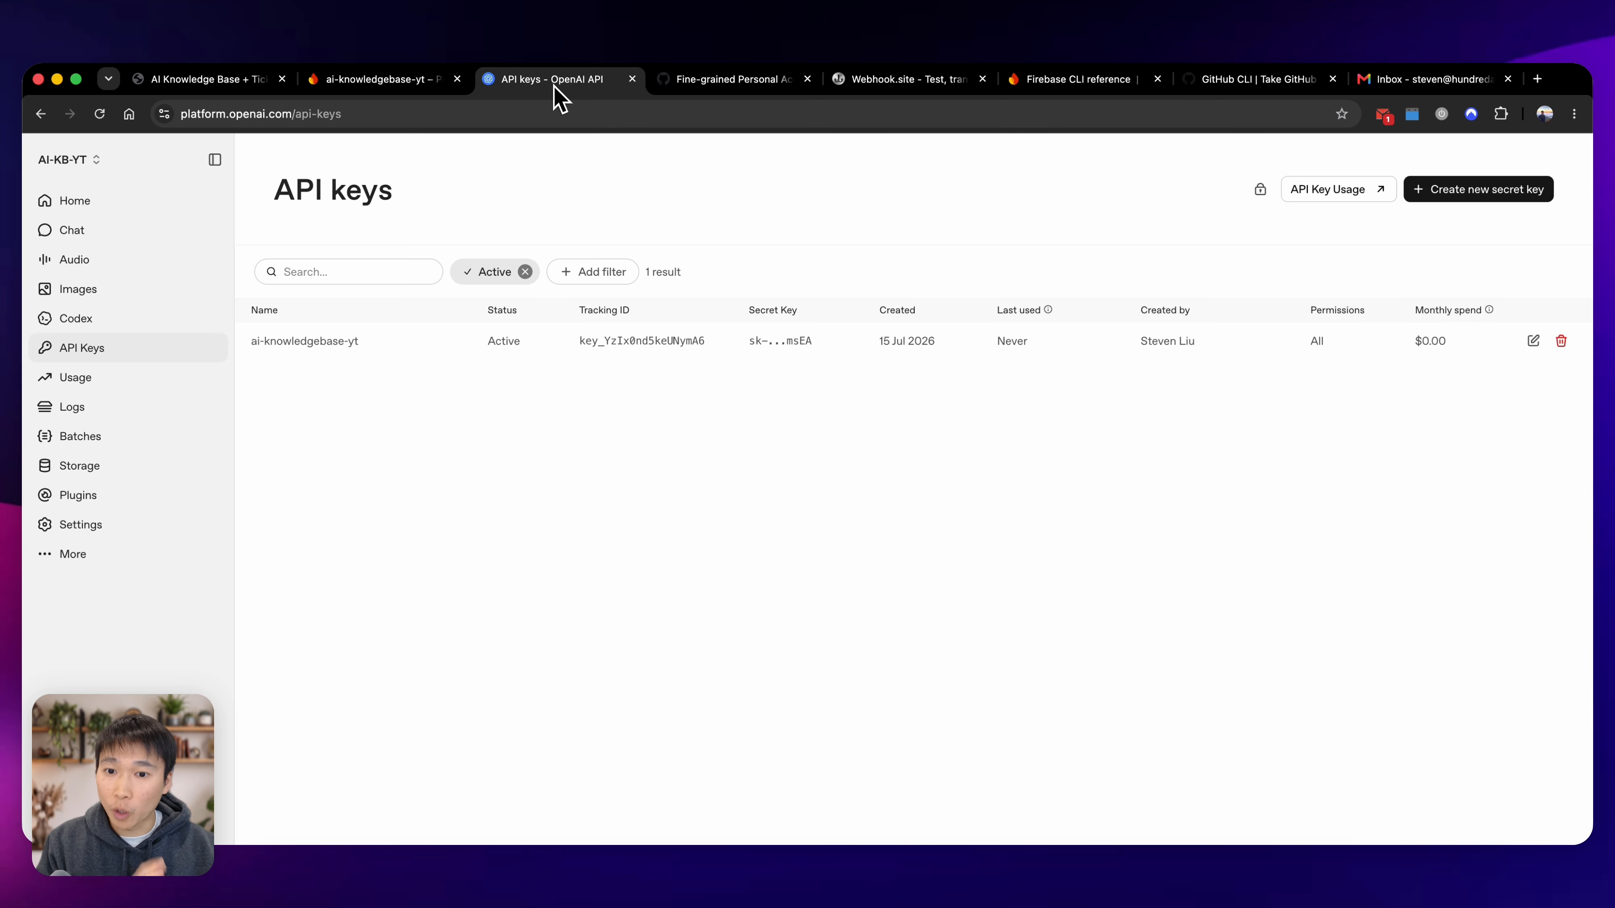
{"action": "left_click", "coordinate": [154, 477]}
{"action": "left_click", "coordinate": [162, 350]}
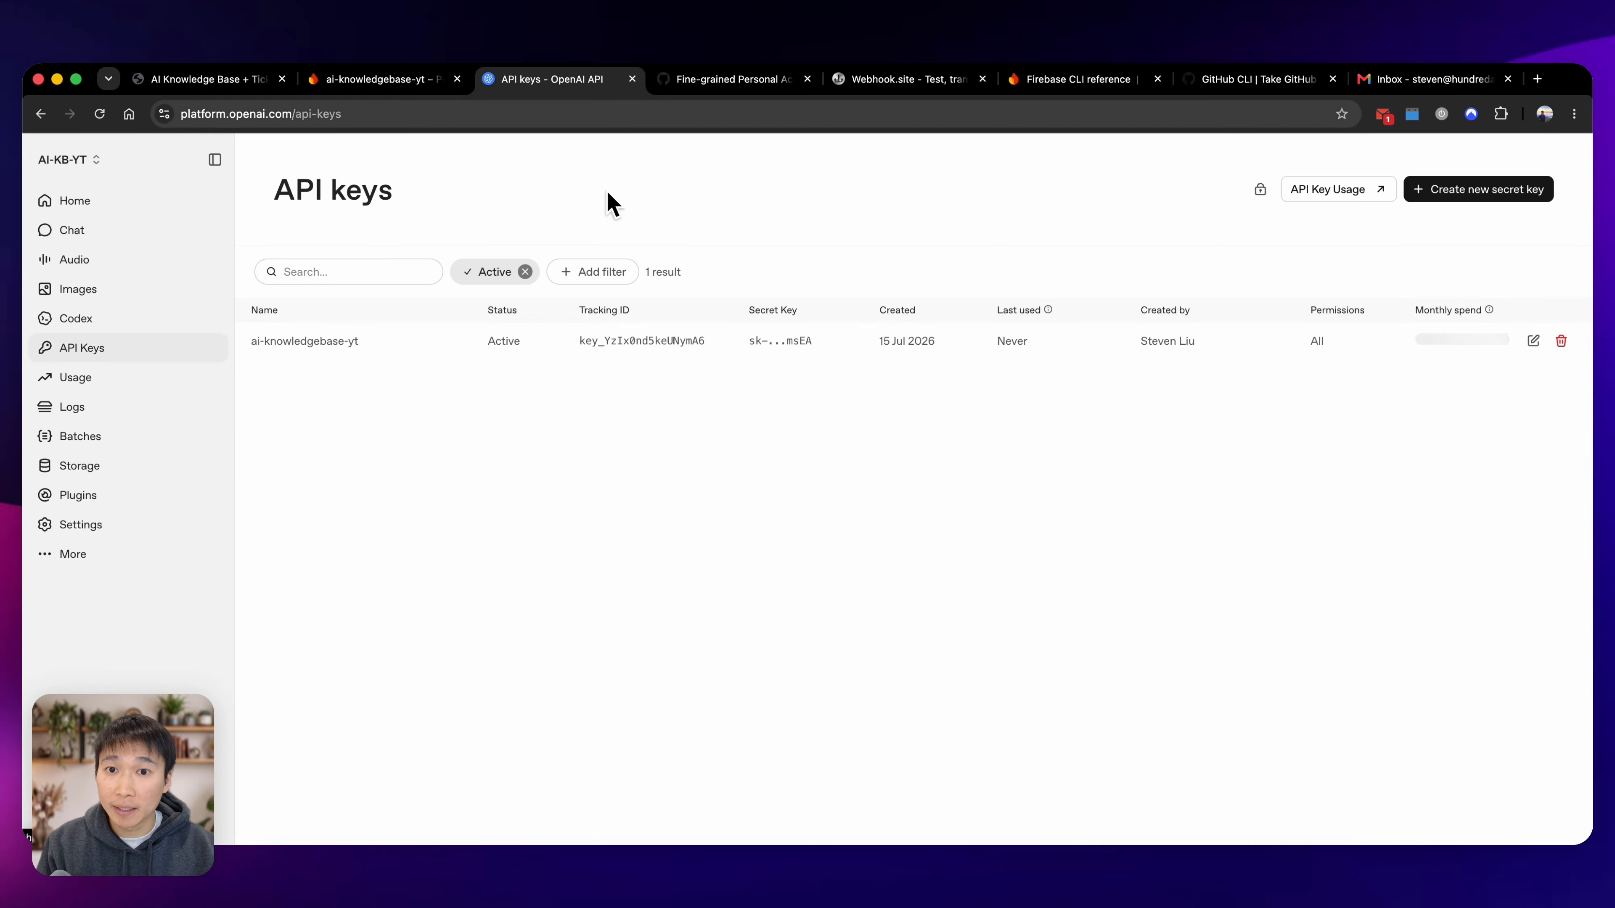
{"action": "key", "text": "ctrl+Tab"}
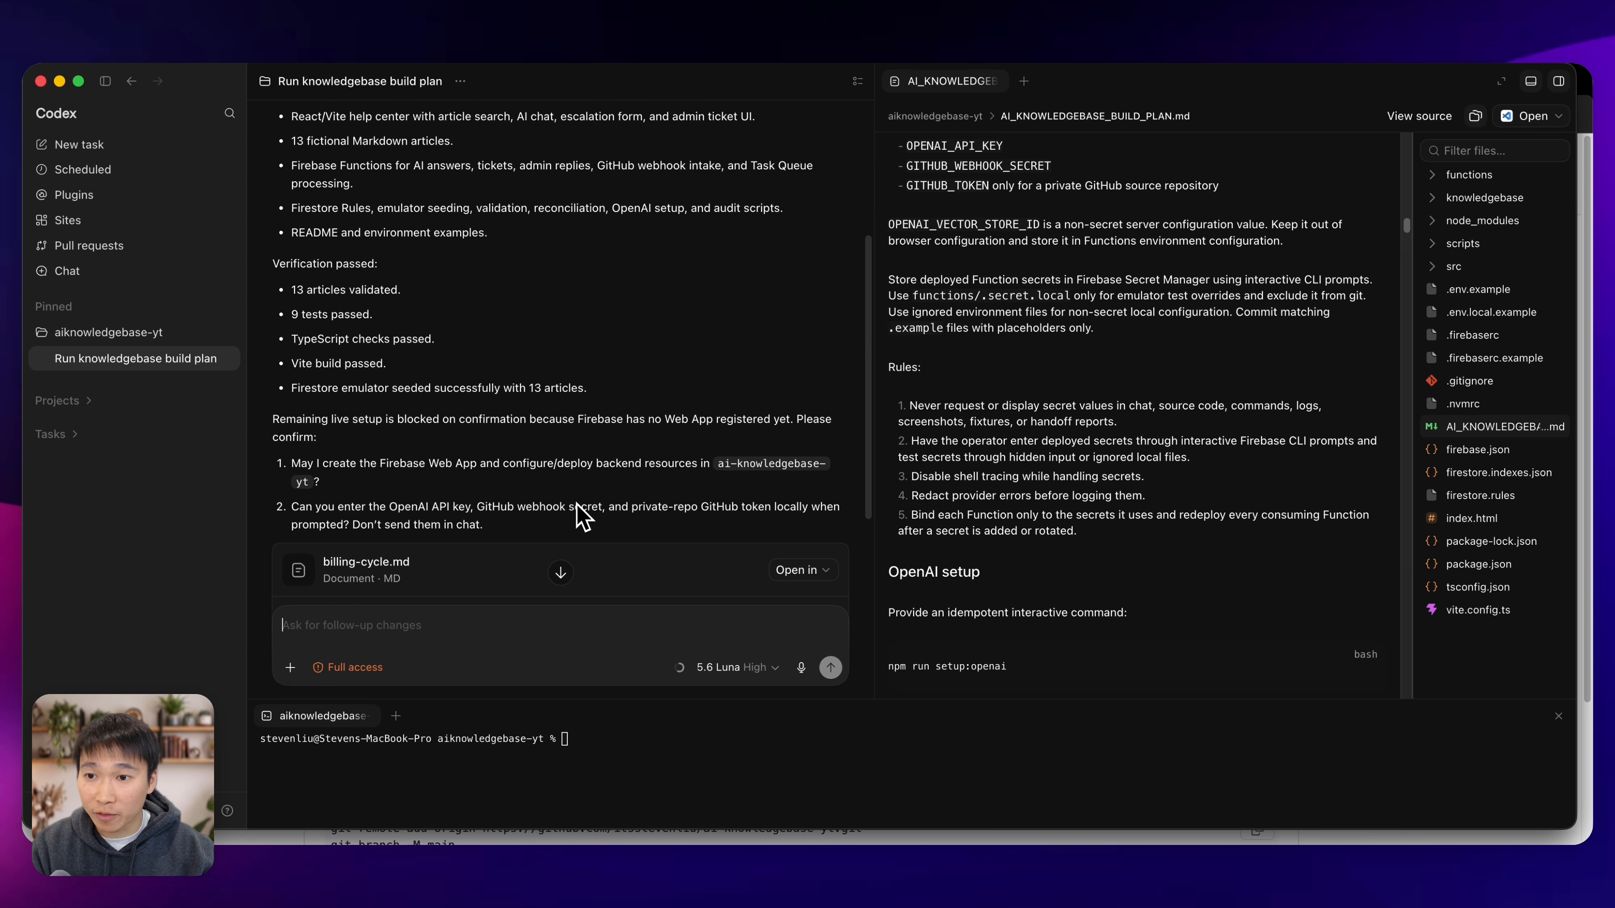
In Codex, review the build summary and send the follow-up "give me the command line prompt to set secrets".
{"action": "scroll", "coordinate": [577, 503], "scroll_direction": "up", "scroll_amount": 5}
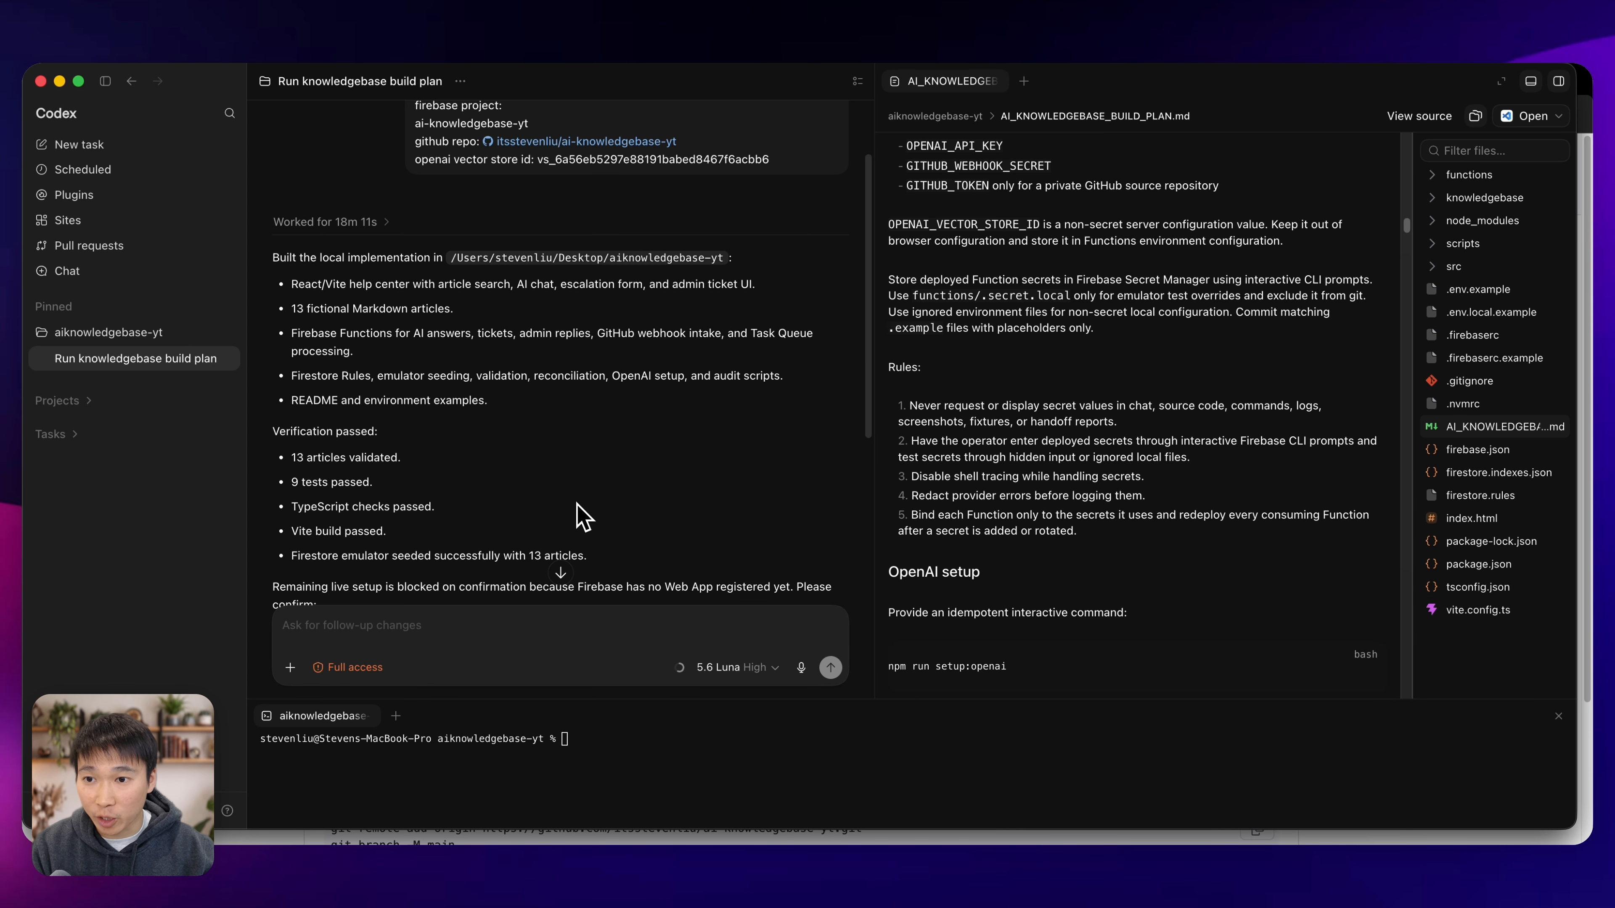
{"action": "scroll", "coordinate": [577, 504], "scroll_direction": "down", "scroll_amount": 1}
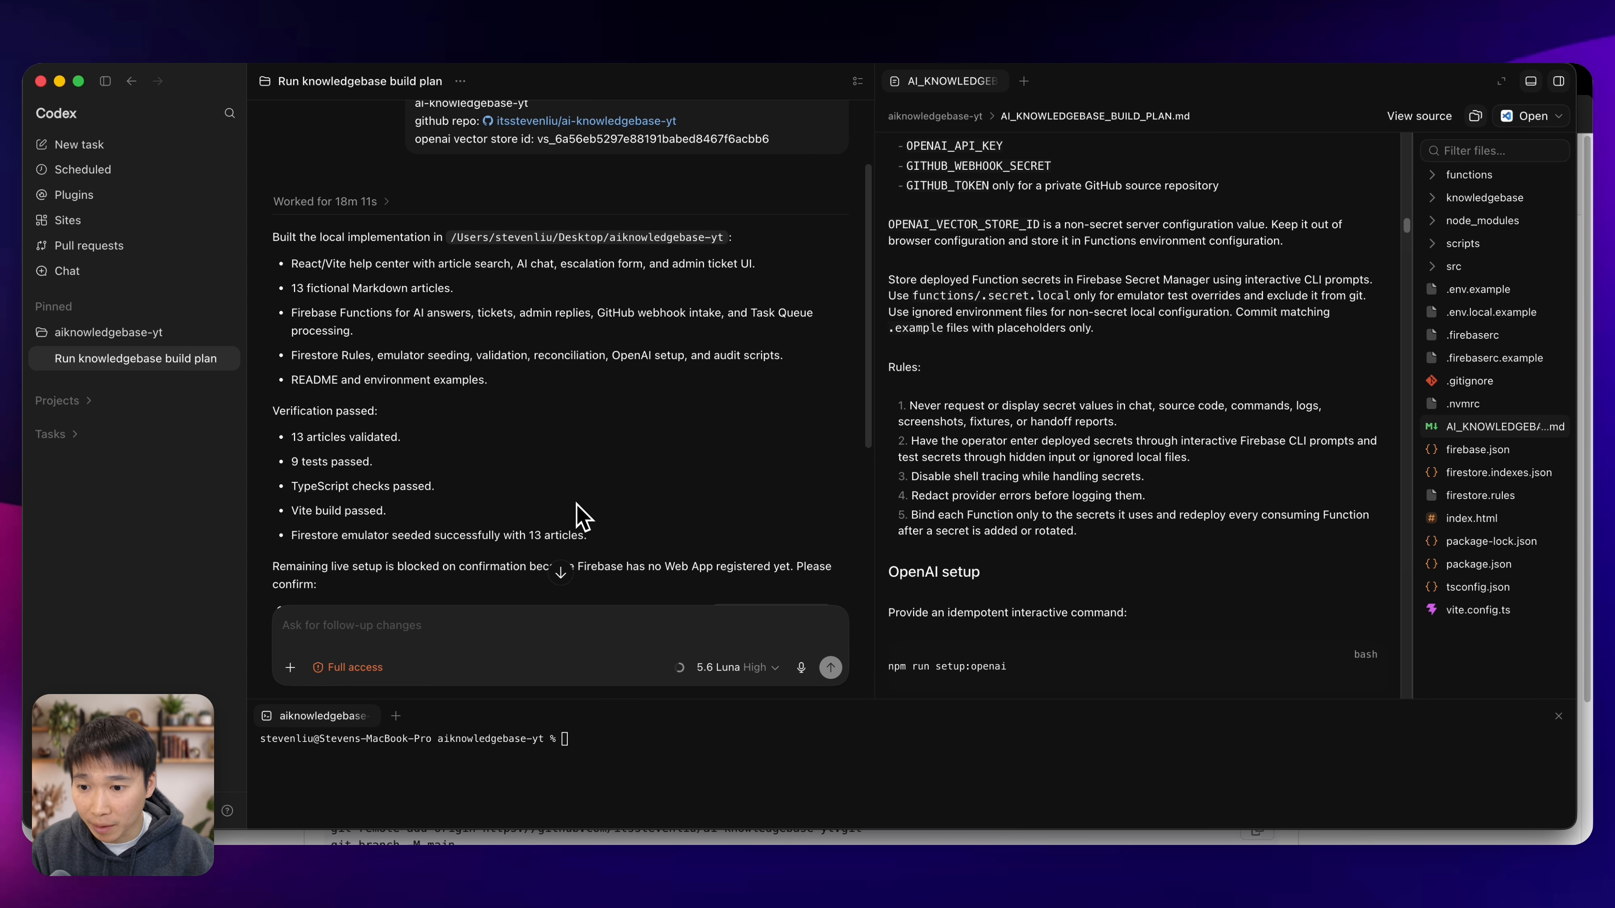
{"action": "scroll", "coordinate": [583, 515], "scroll_direction": "down", "scroll_amount": 3}
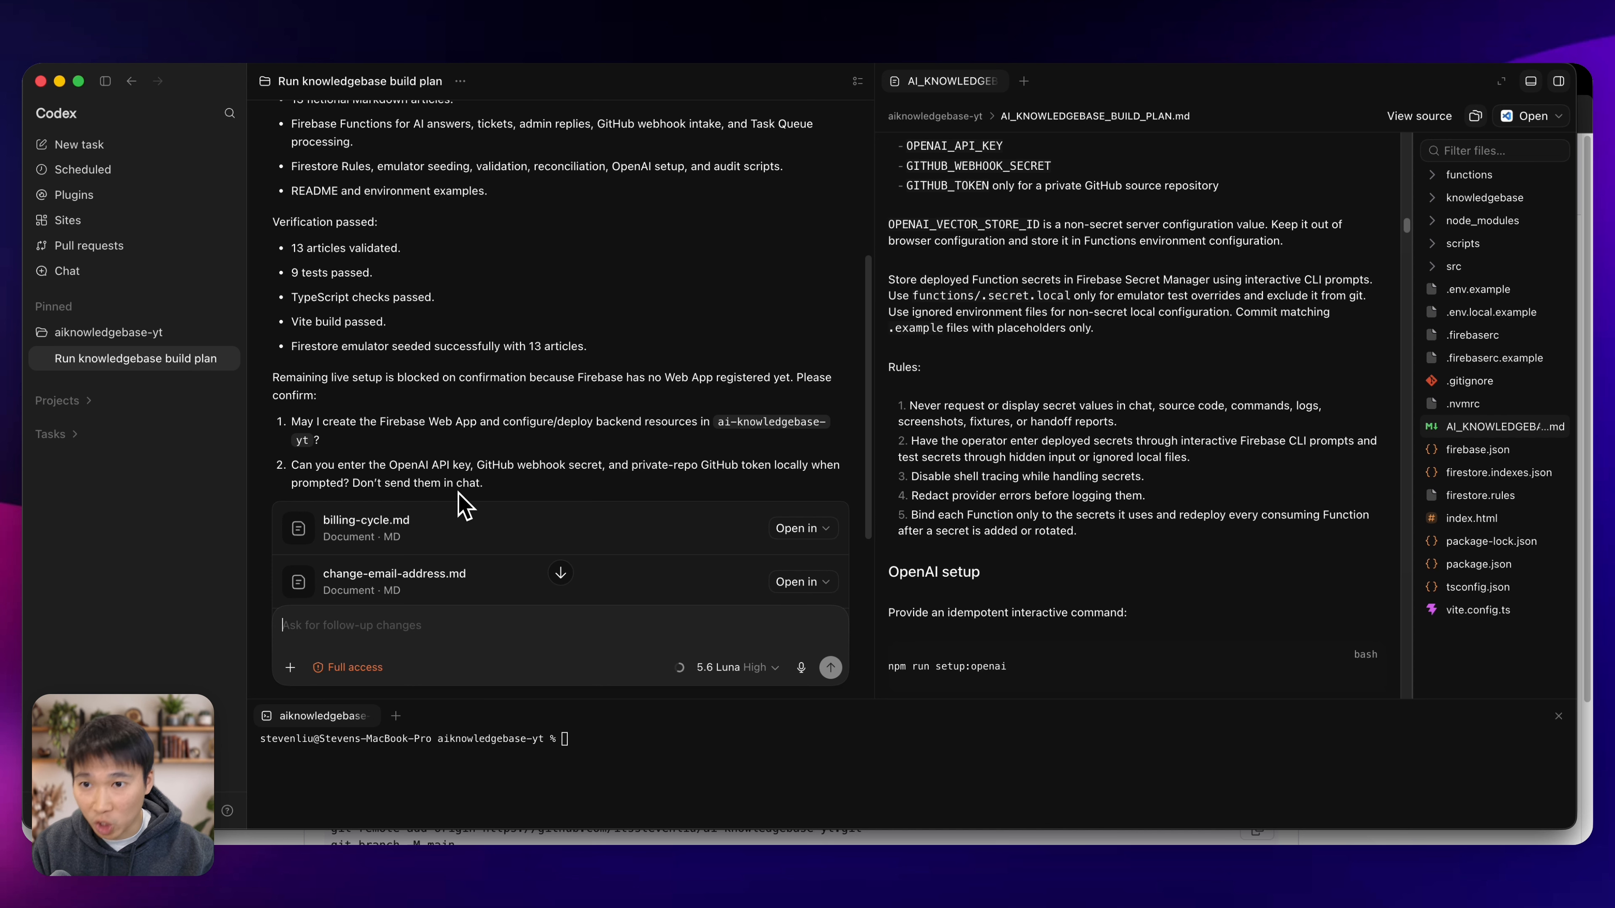
{"action": "scroll", "coordinate": [465, 486], "scroll_direction": "down", "scroll_amount": 5}
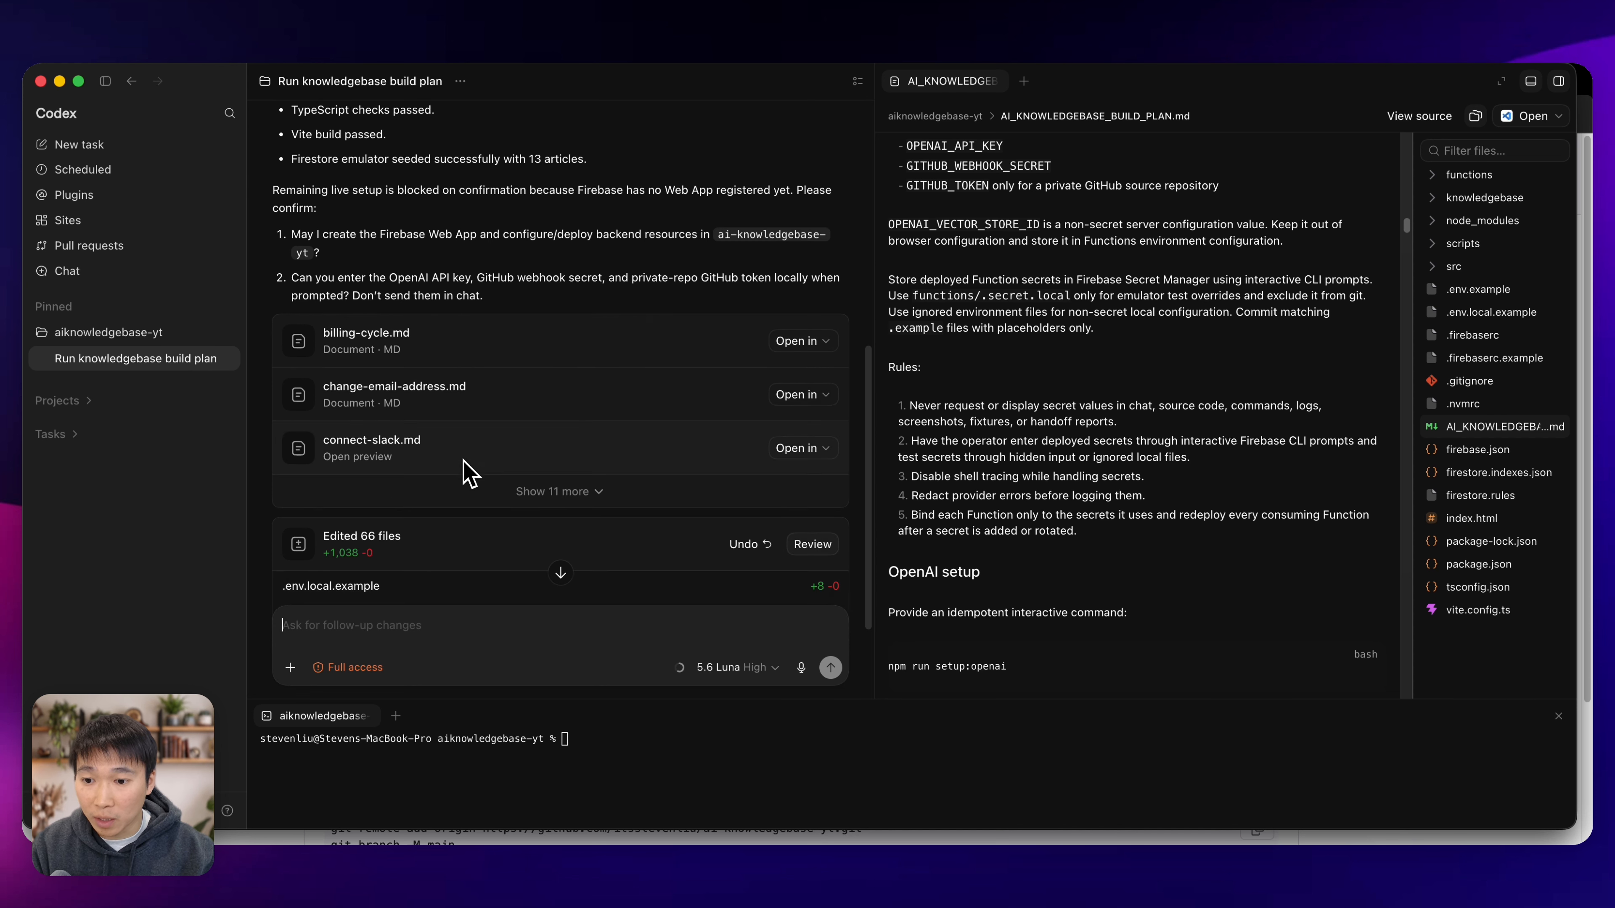
{"action": "type", "text": "give m"}
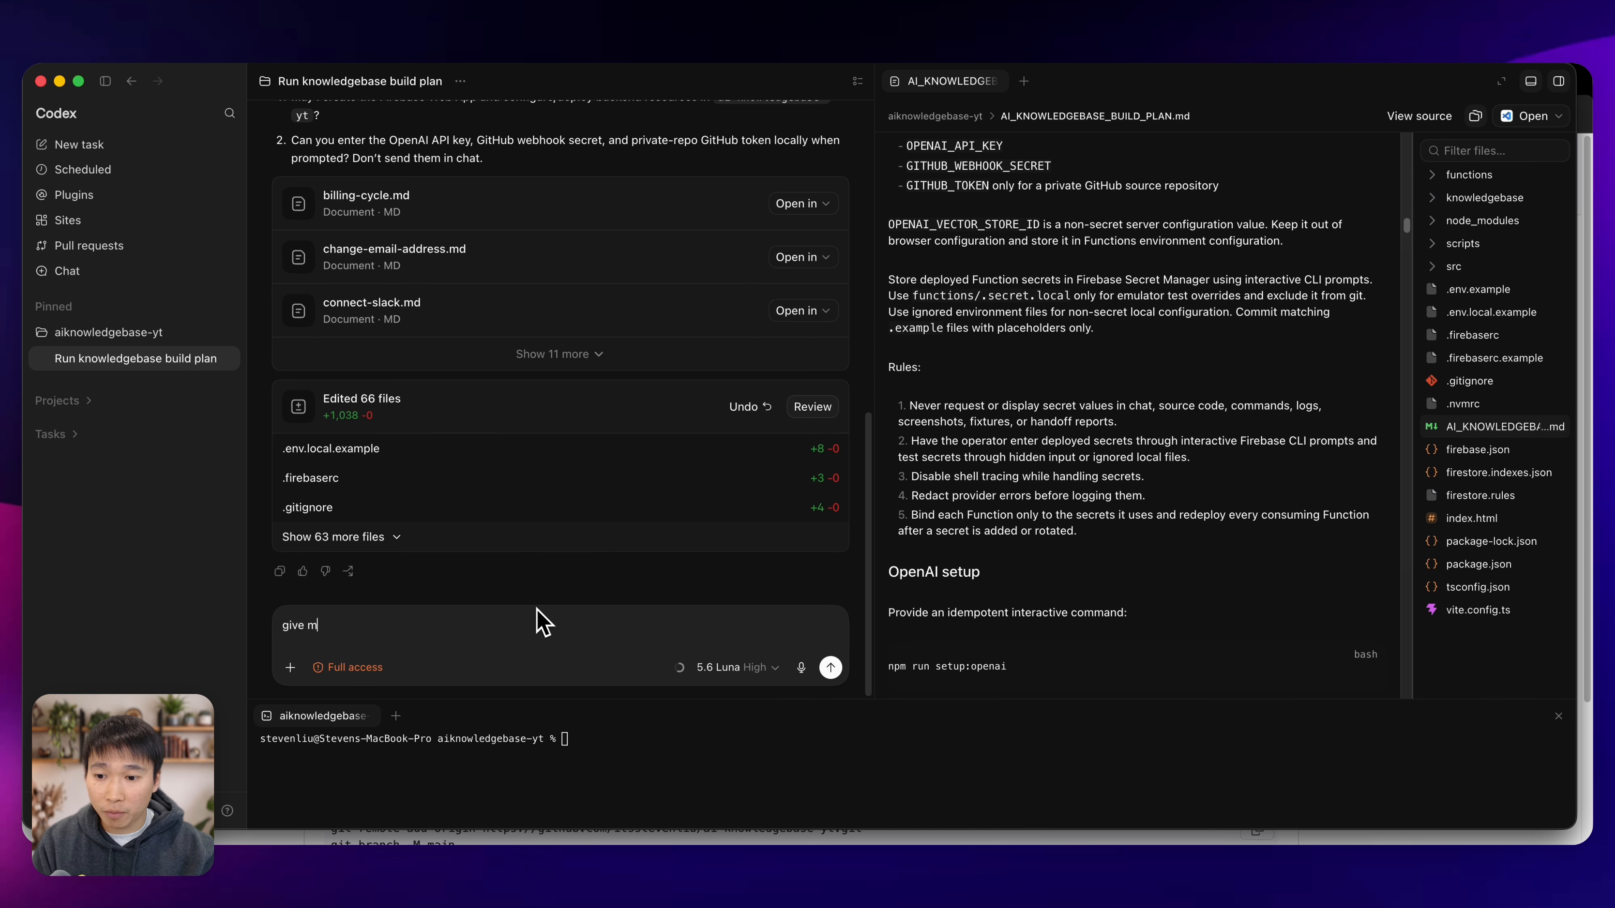
{"action": "type", "text": "e the command line pr"}
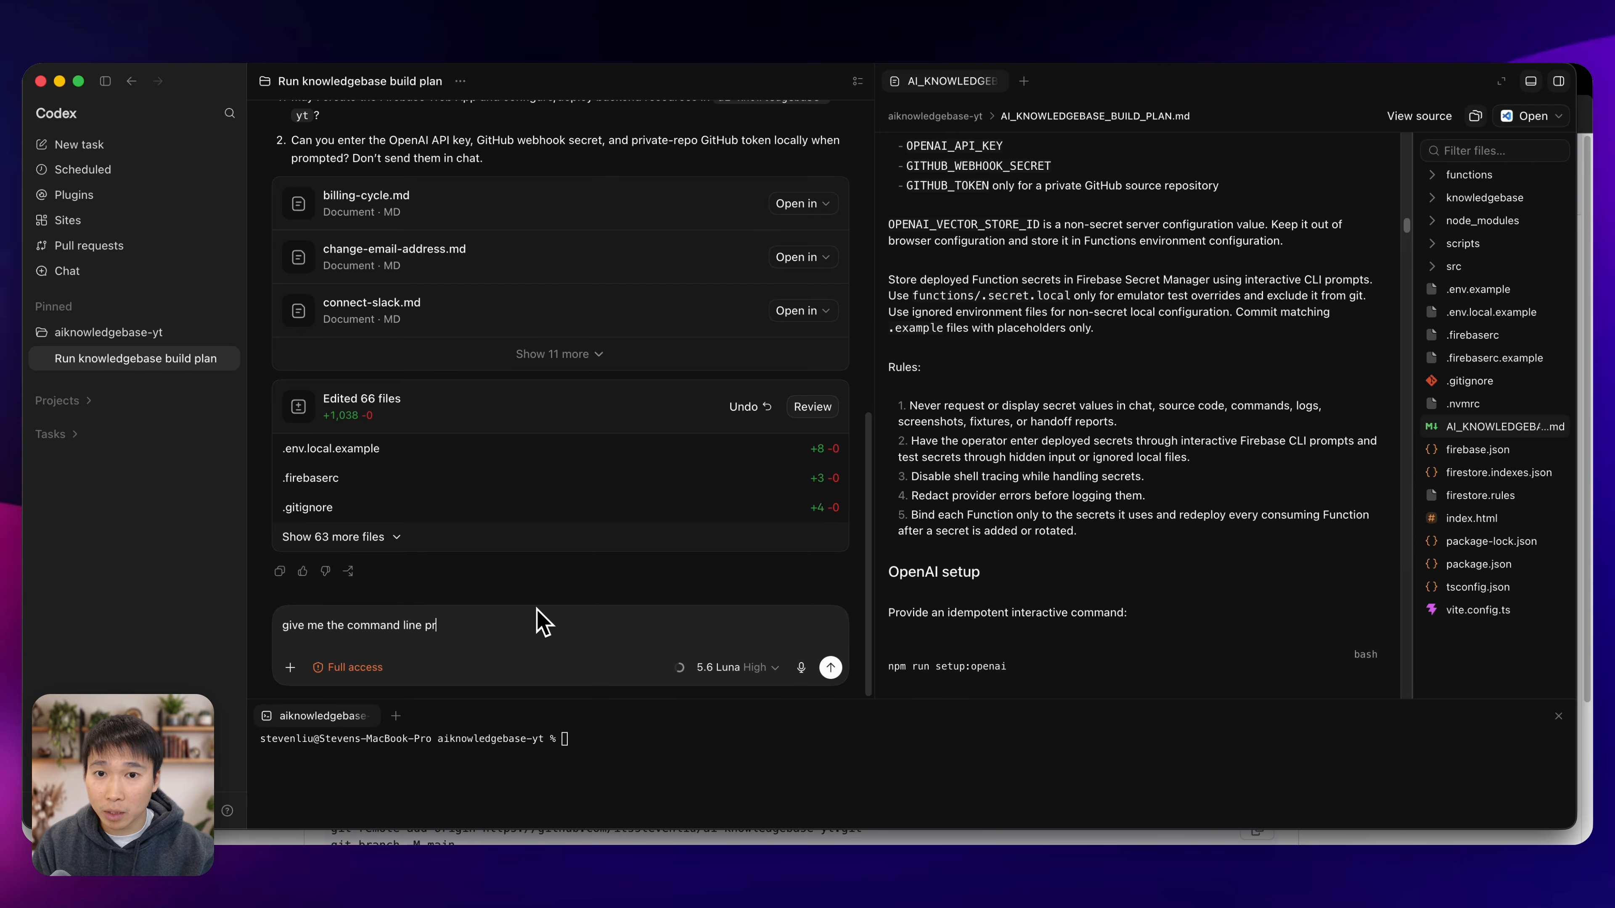
{"action": "type", "text": "ompt to set se"}
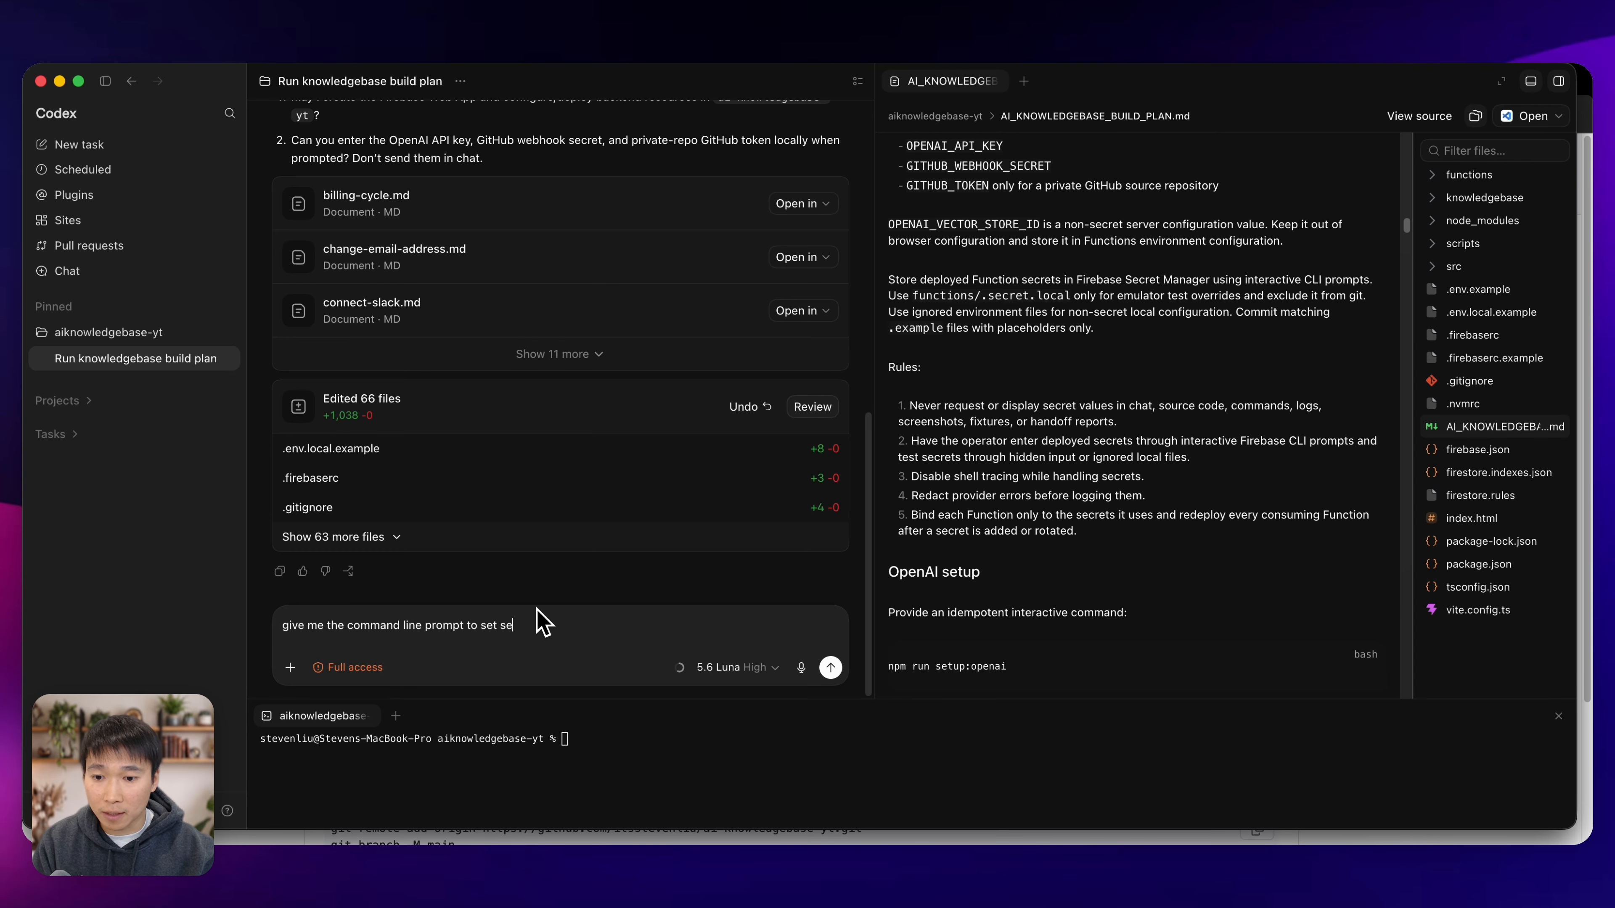
{"action": "type", "text": "crets"}
{"action": "key", "text": "Return"}
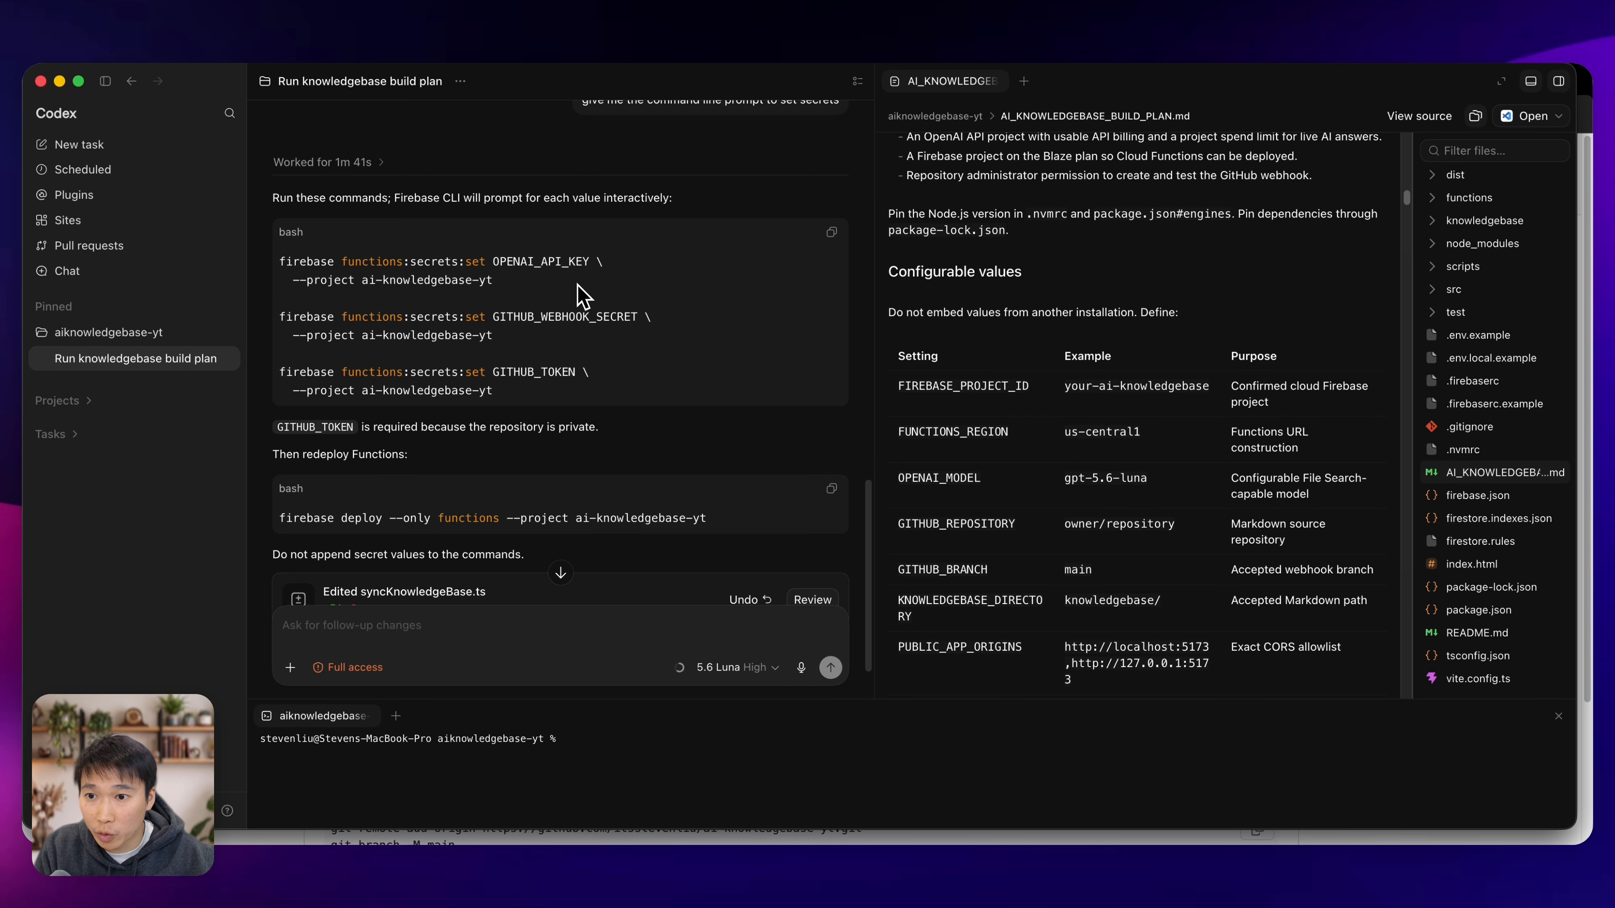
Copy Codex's OPENAI_API_KEY command and run firebase functions:secrets:set OPENAI_API_KEY --project ai-knowledgebase-yt in the terminal.
{"action": "left_click_drag", "start_coordinate": [494, 280], "coordinate": [276, 264]}
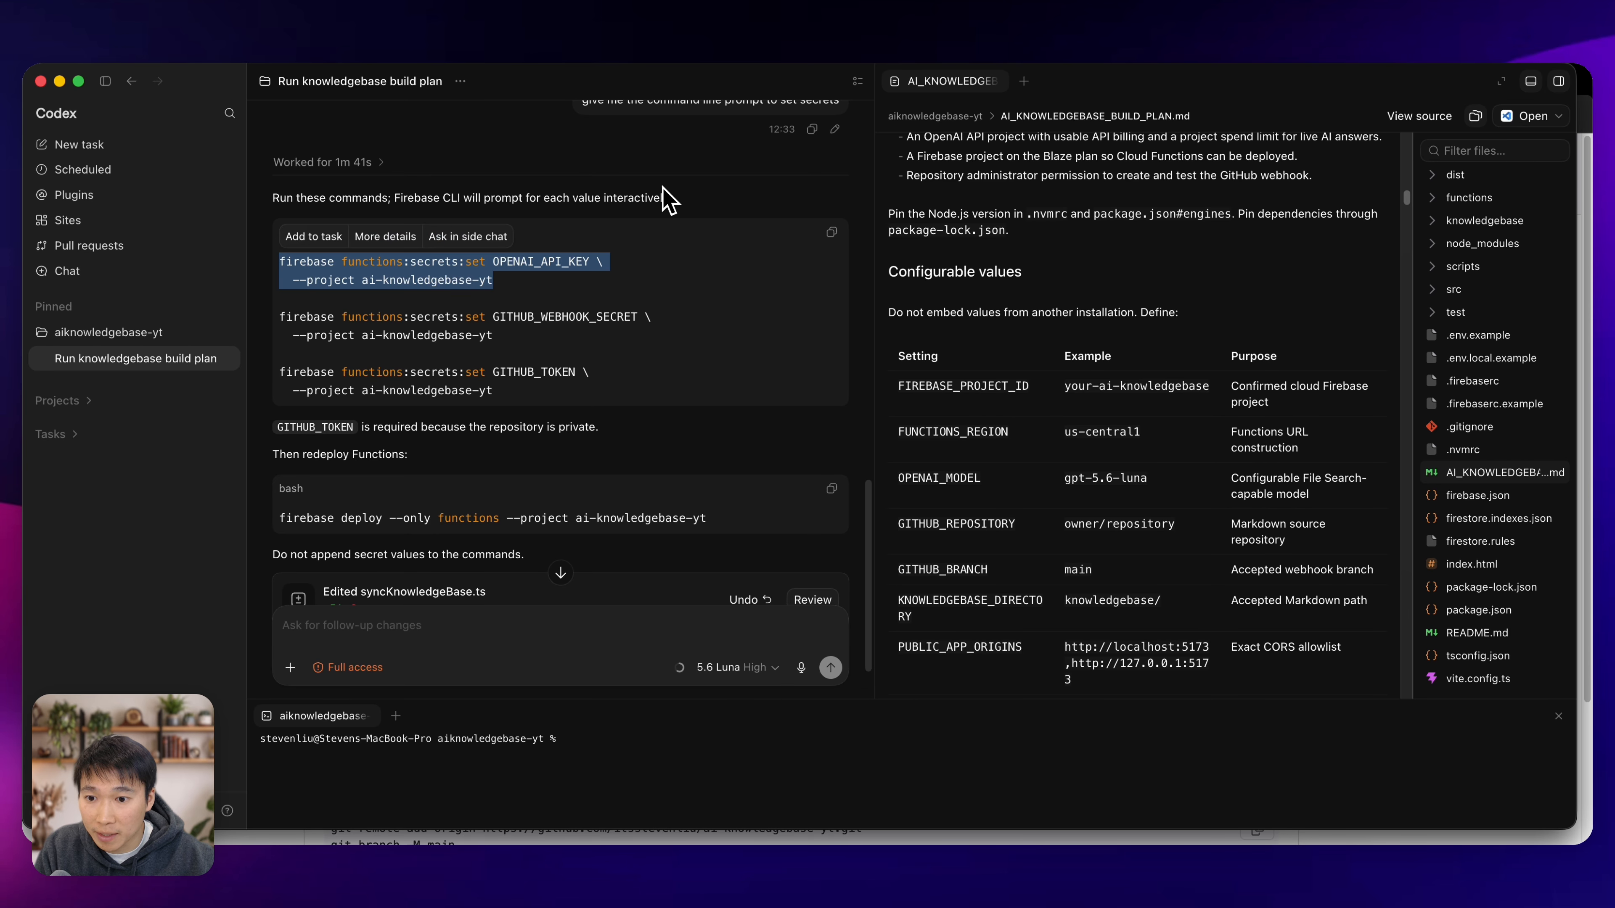
{"action": "scroll", "coordinate": [766, 448], "scroll_direction": "down", "scroll_amount": 1}
{"action": "key", "text": "super+c"}
{"action": "left_click", "coordinate": [508, 751]}
{"action": "key", "text": "super+v"}
{"action": "key", "text": "Return"}
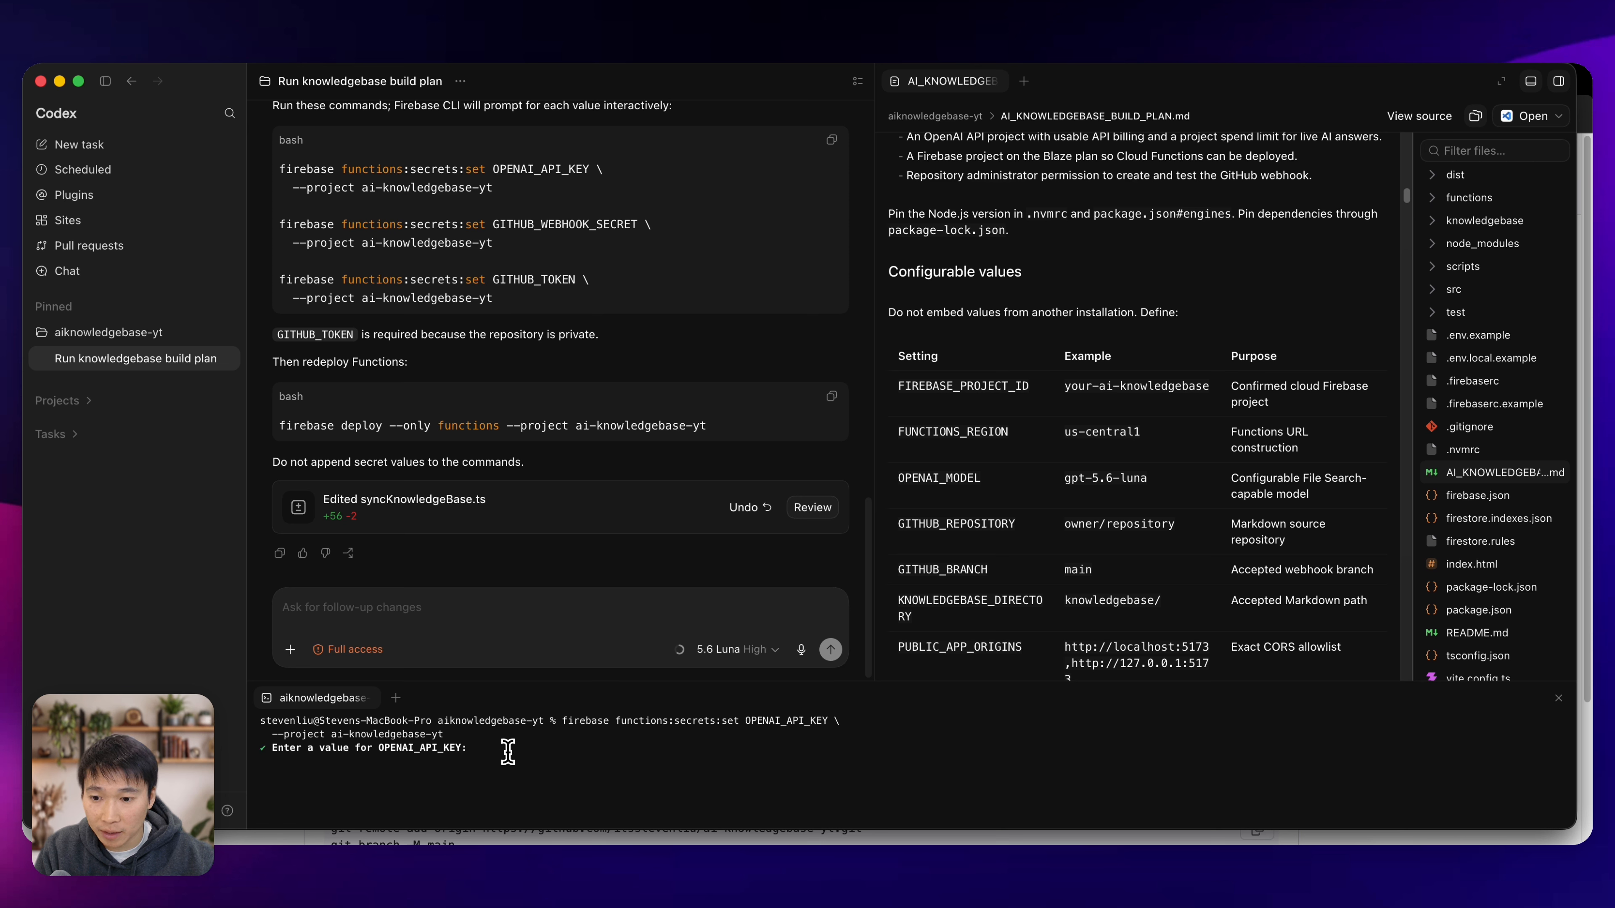
Copy the webhook secret command and run firebase functions:secrets:set GITHUB_WEBHOOK_SECRET --project ai-knowledgebase-yt in the terminal.
{"action": "left_click_drag", "start_coordinate": [538, 248], "coordinate": [280, 224]}
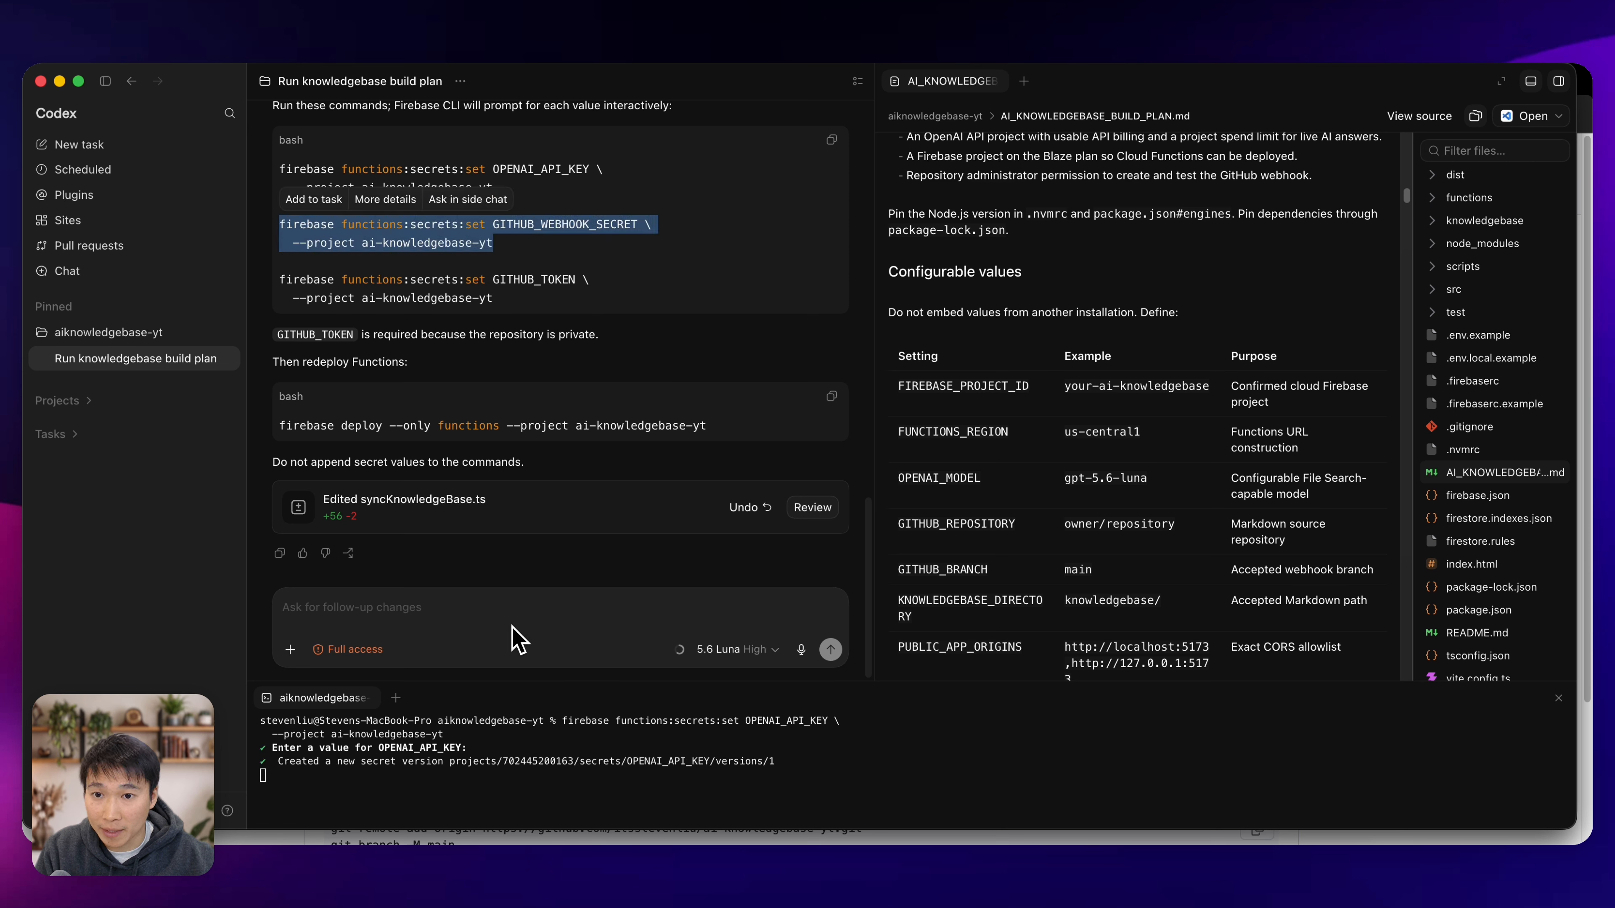
{"action": "left_click", "coordinate": [586, 774]}
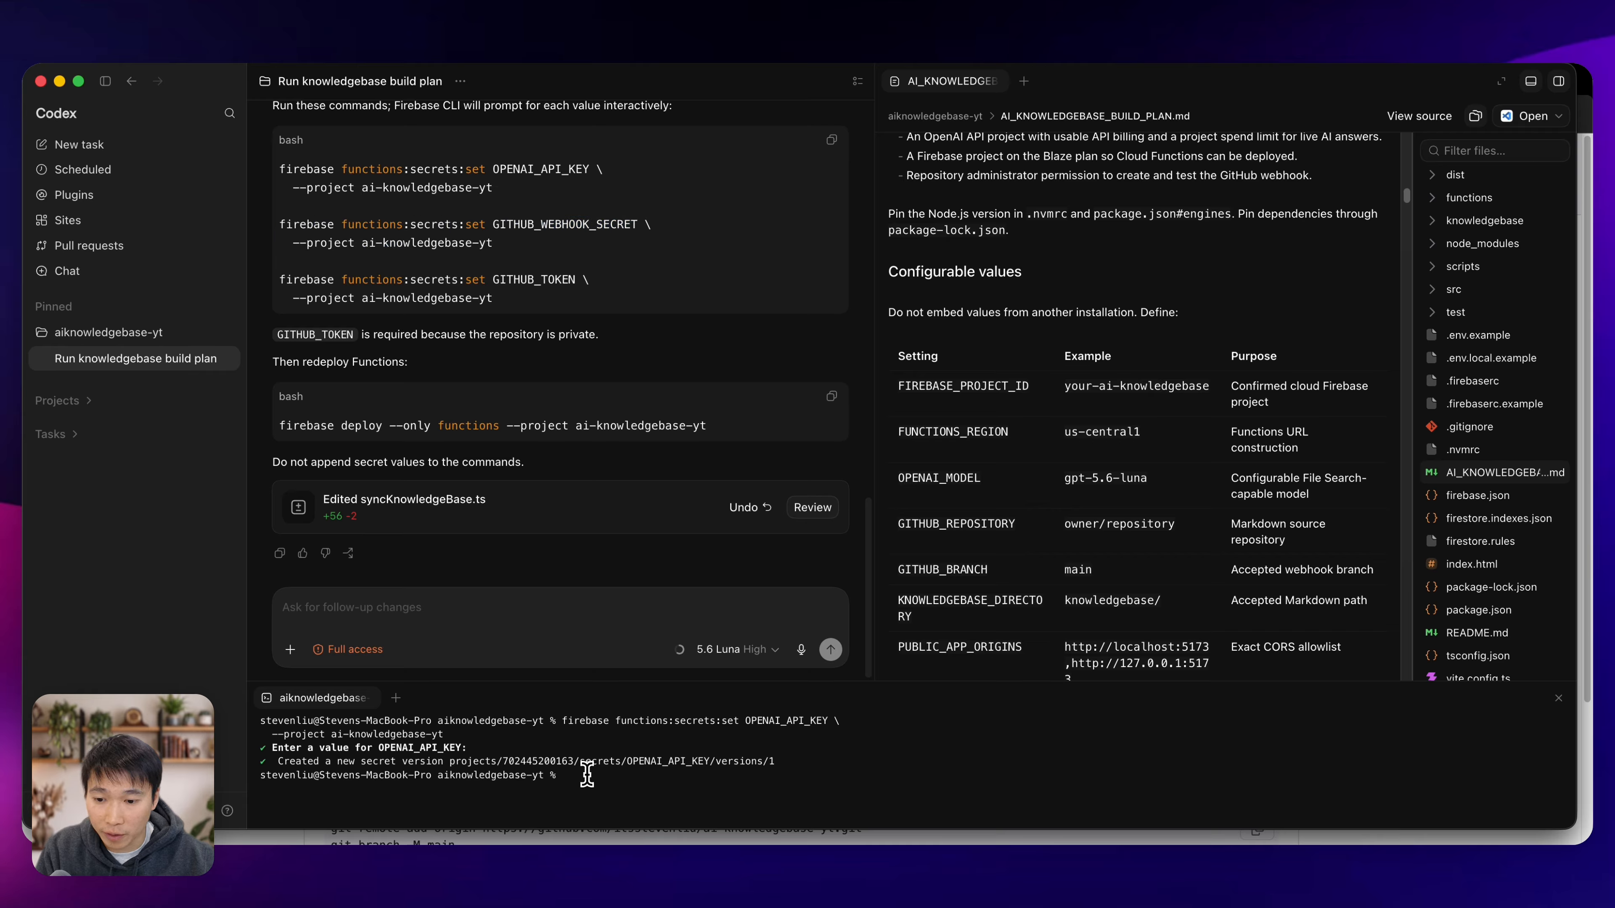
{"action": "key", "text": "super+v"}
{"action": "key", "text": "Return"}
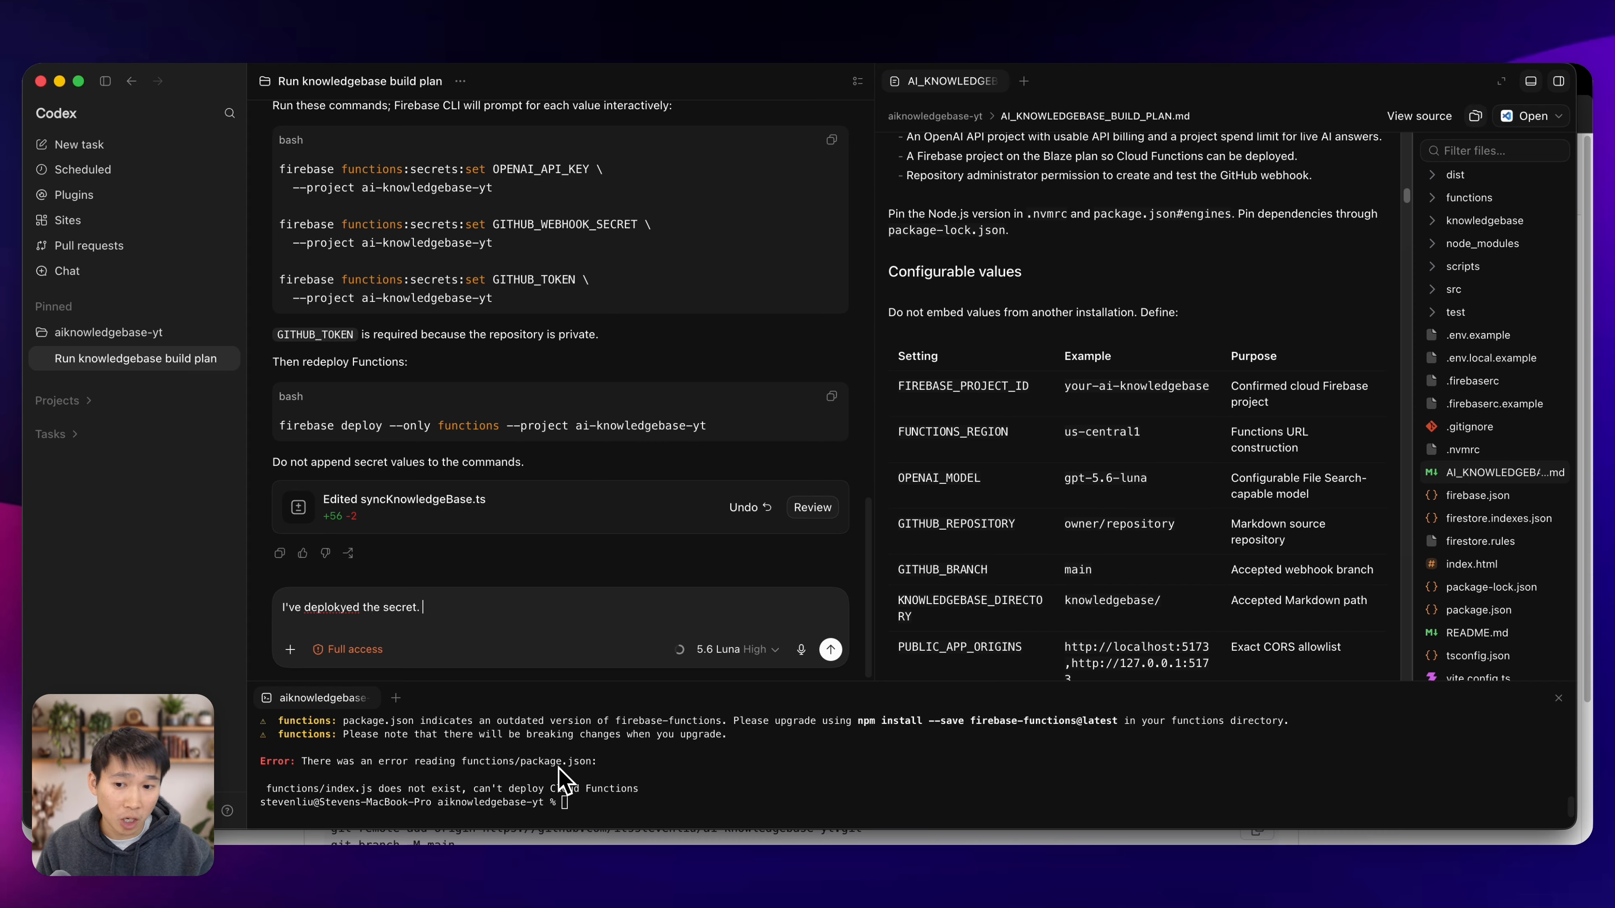
Tell Codex the secret is deployed but the cloud function cannot be deployed, asking it to deploy, set the right permissions and test.
{"action": "key", "text": "super+a"}
{"action": "type", "text": "I've deploy"}
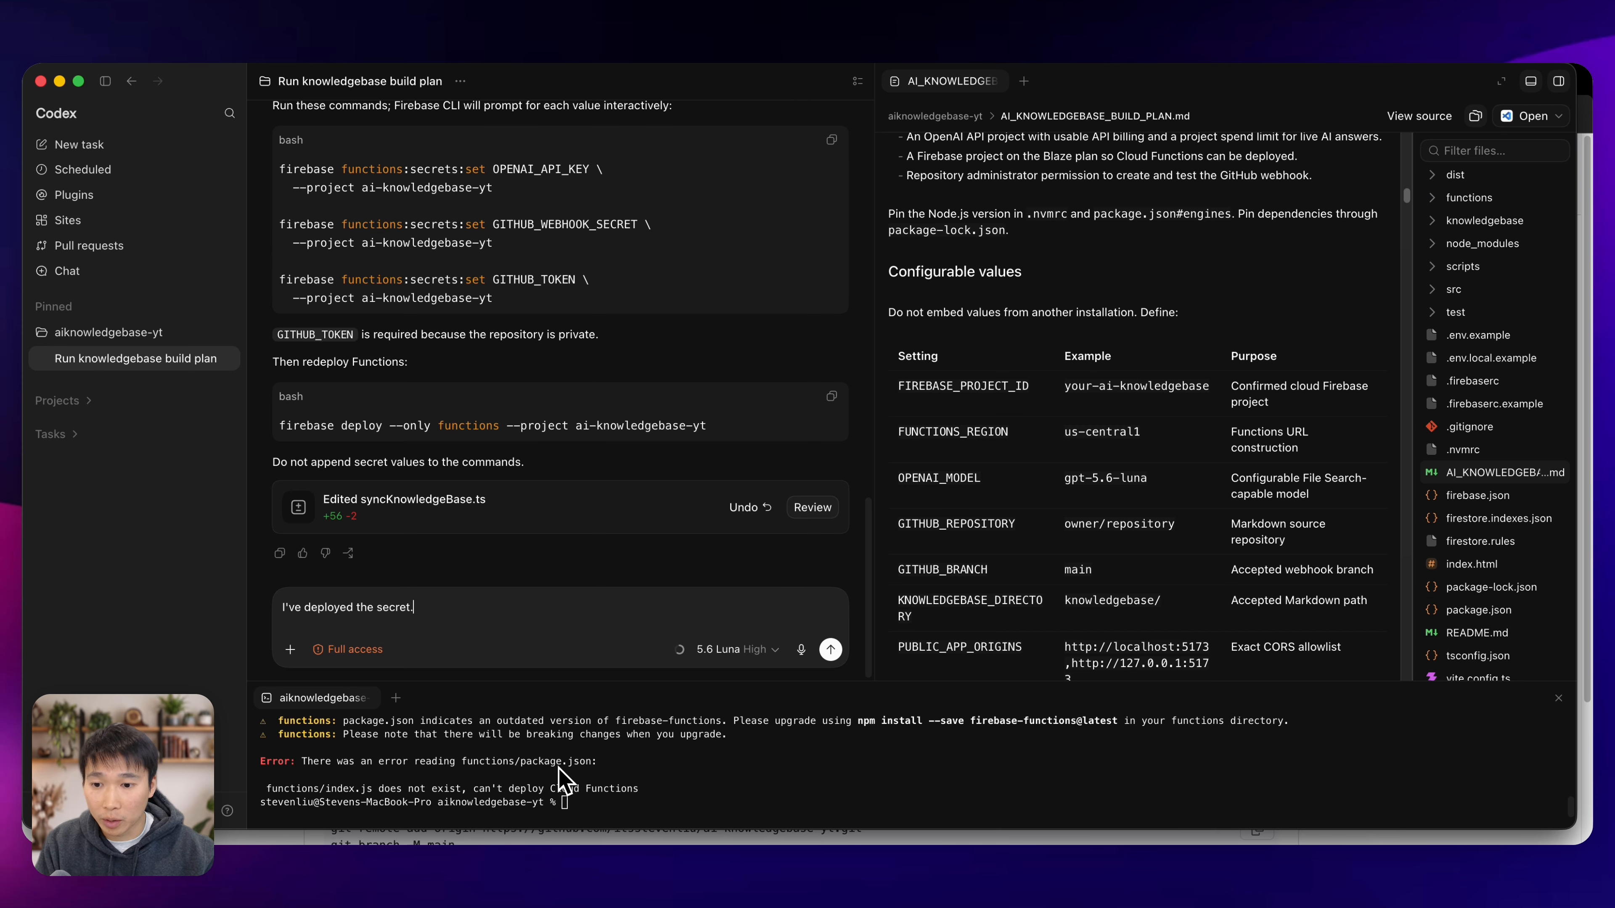
{"action": "type", "text": "am no"}
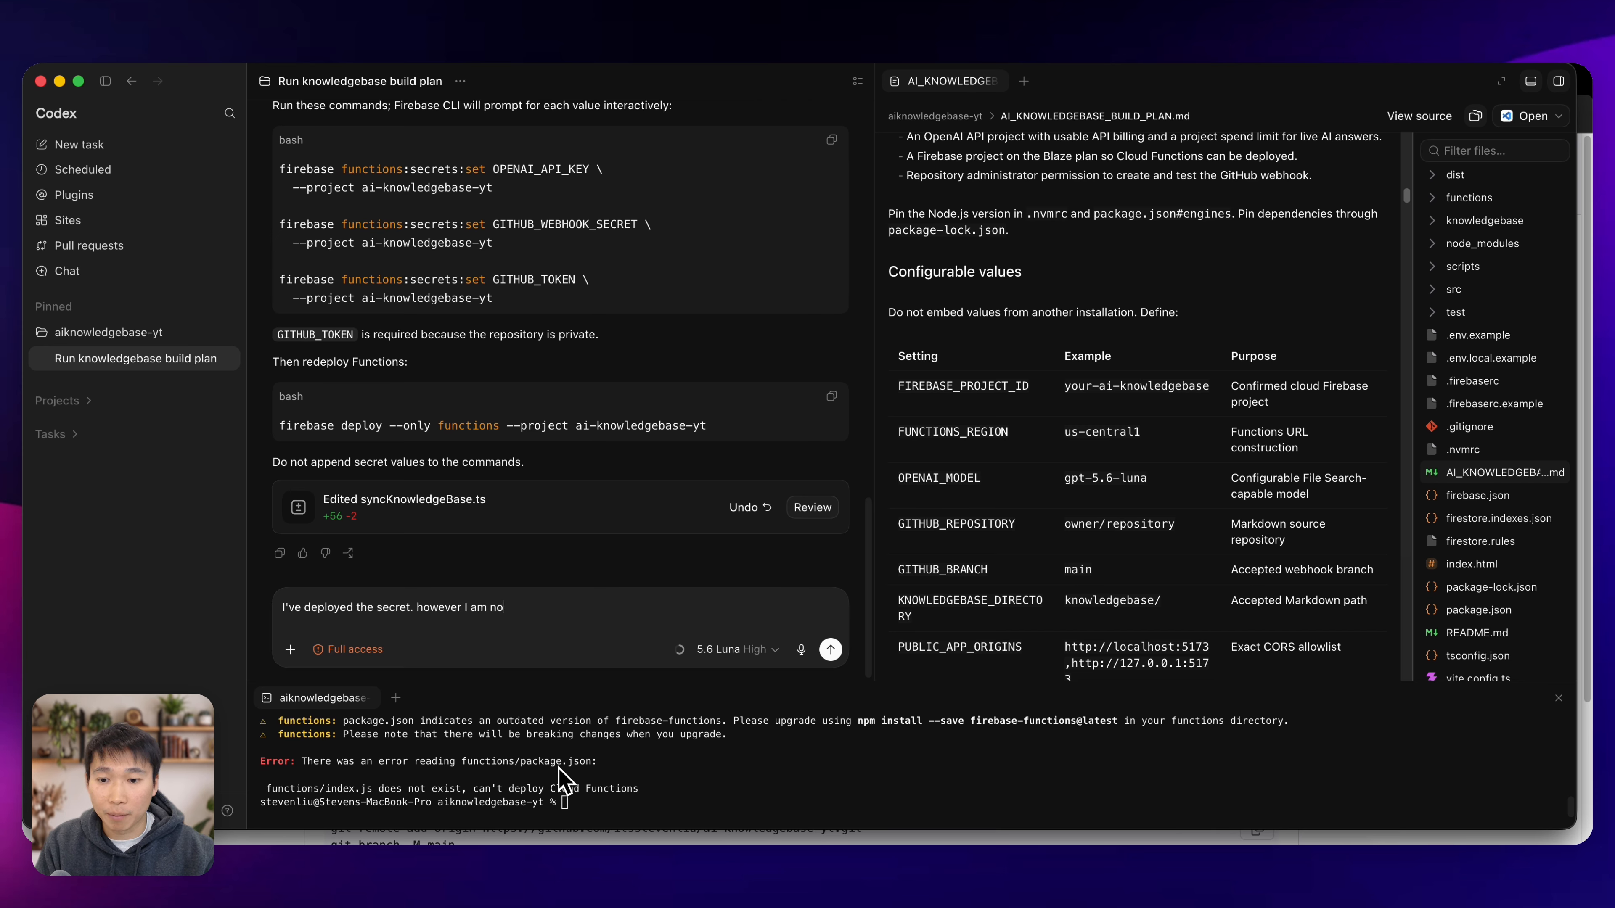
{"action": "type", "text": " to deploy the"}
{"action": "key", "text": "alt+shift+Left"}
{"action": "key", "text": "alt+shift+Left"}
{"action": "type", "text": "d set the r"}
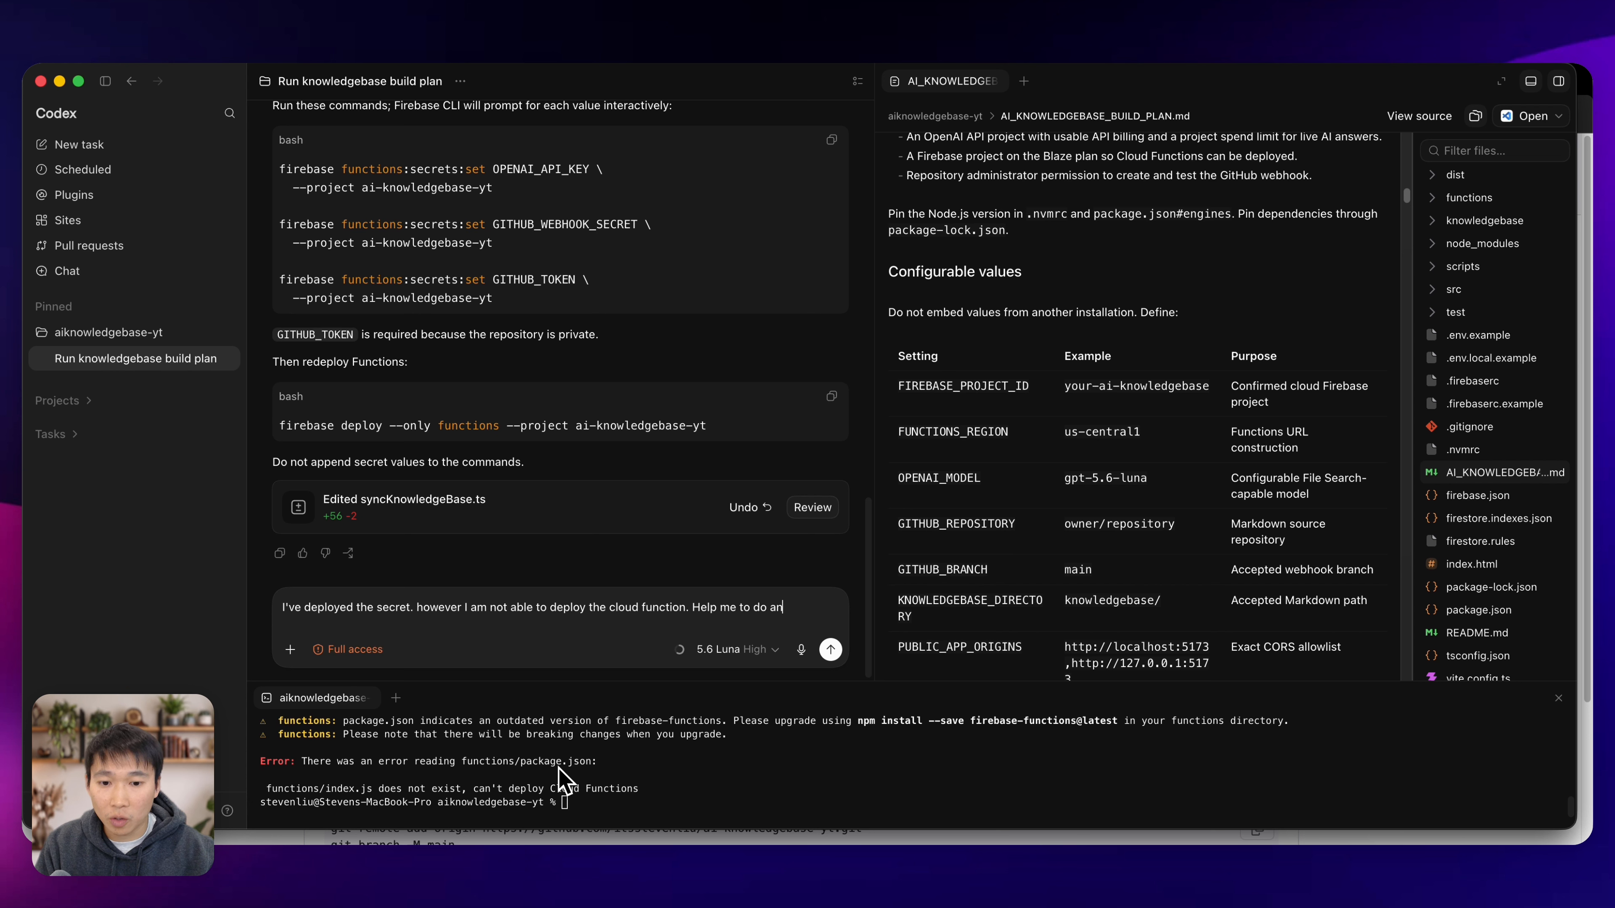
{"action": "type", "text": "ight permissioon to ensure the cloud functions can run properly. do some testing to ens"}
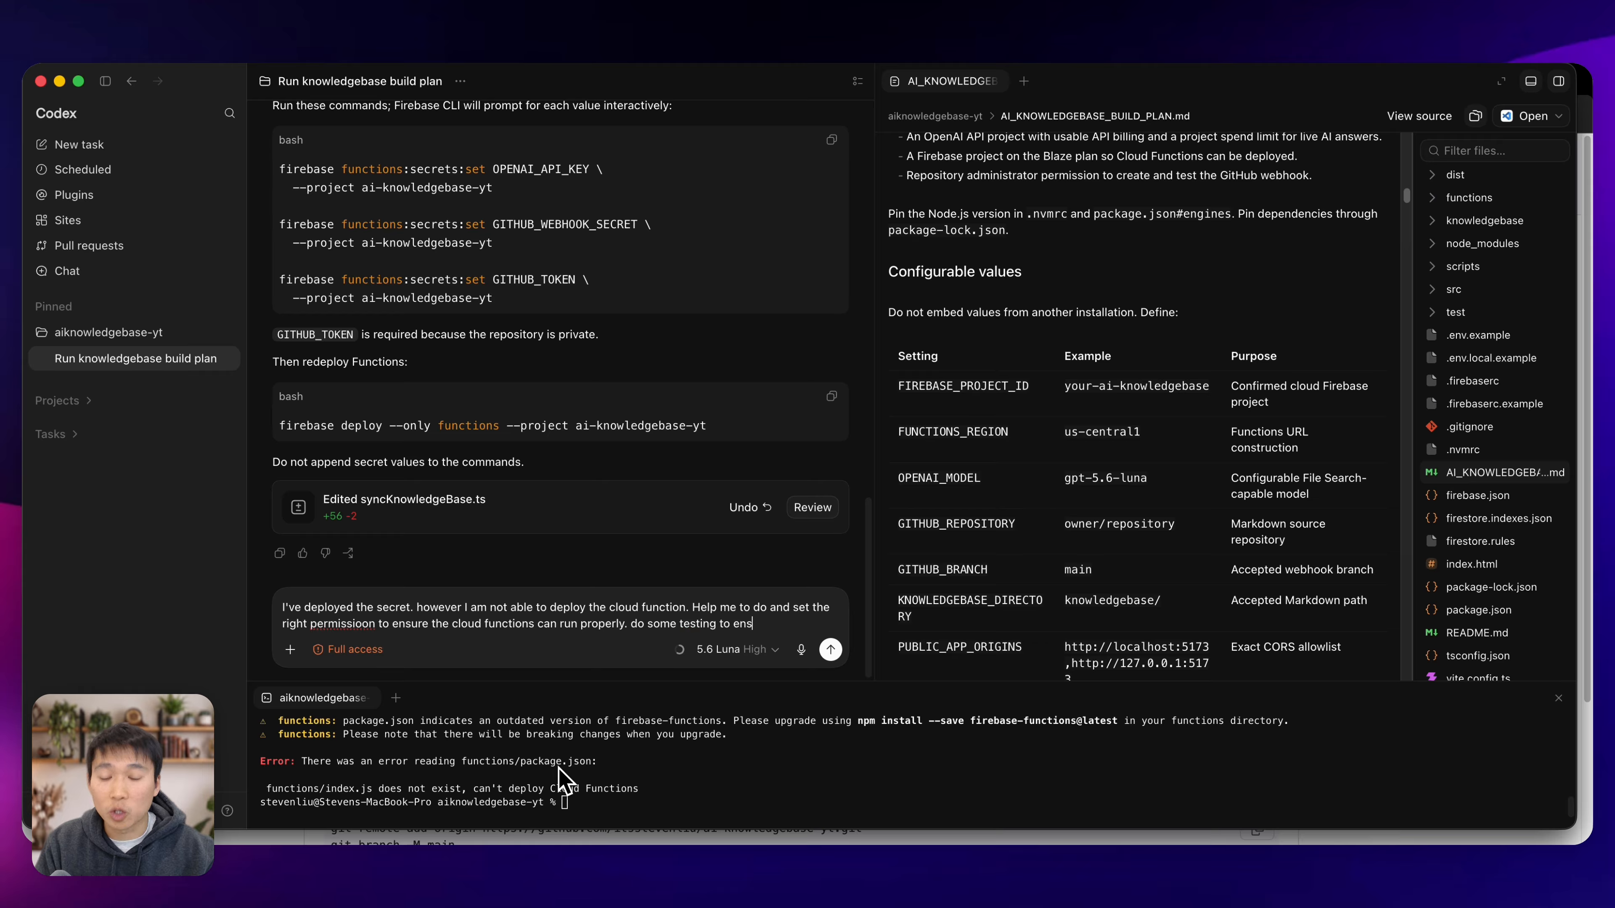
{"action": "type", "text": "orks"}
{"action": "key", "text": "Return"}
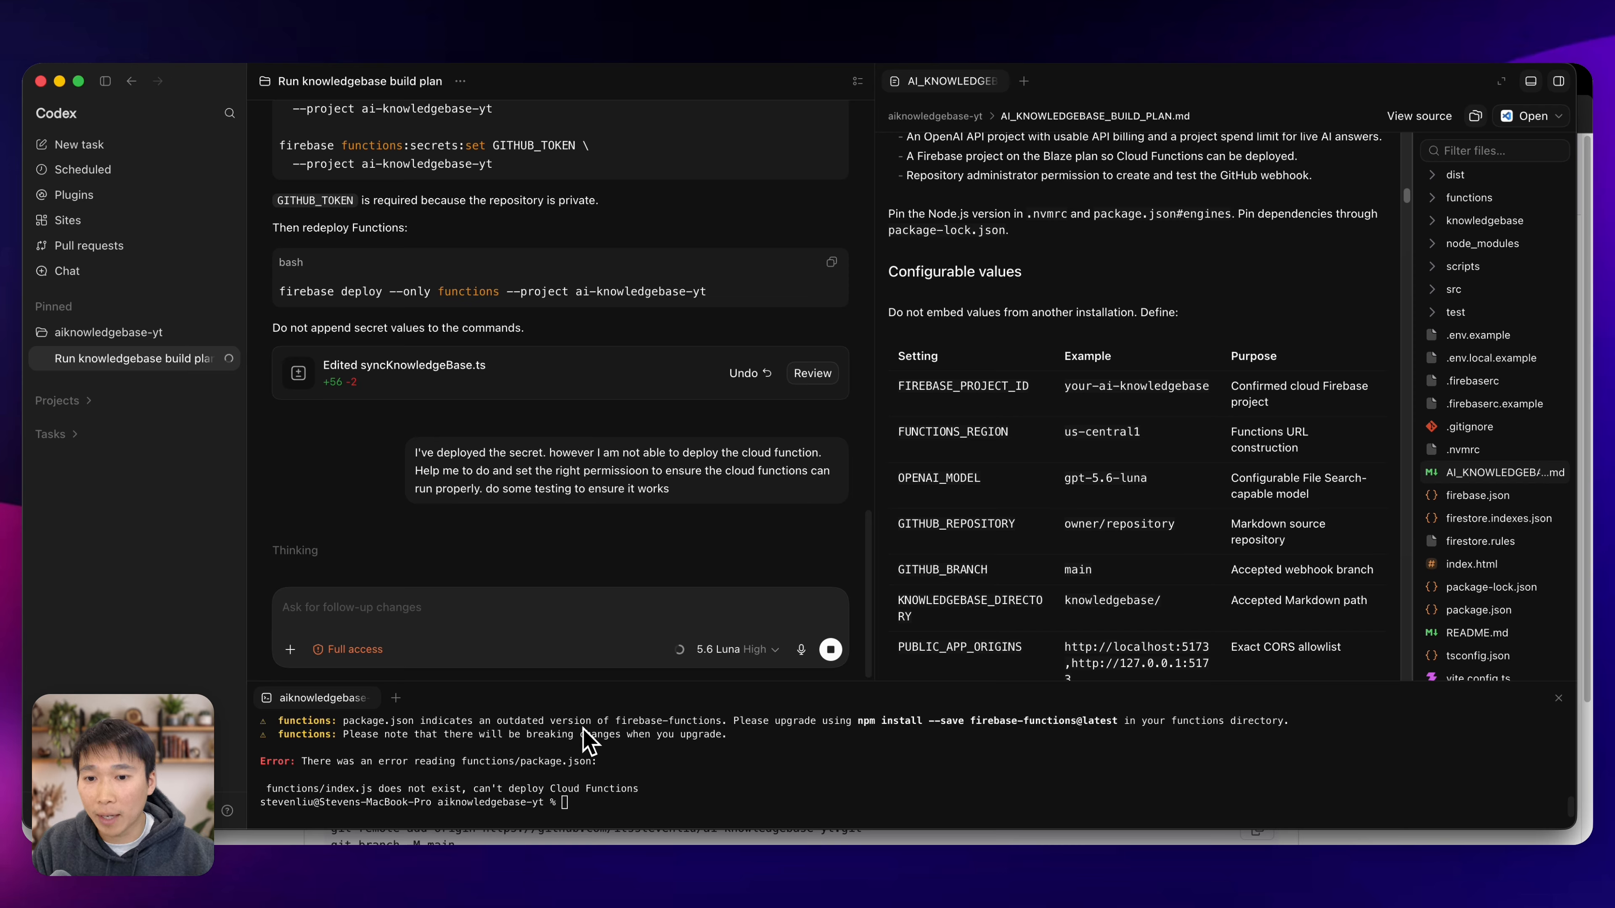
Review Codex's deployment summary and copy the syncknowledgebase URL given for the GitHub webhook.
{"action": "scroll", "coordinate": [626, 567], "scroll_direction": "up", "scroll_amount": 1}
{"action": "scroll", "coordinate": [638, 563], "scroll_direction": "up", "scroll_amount": 1}
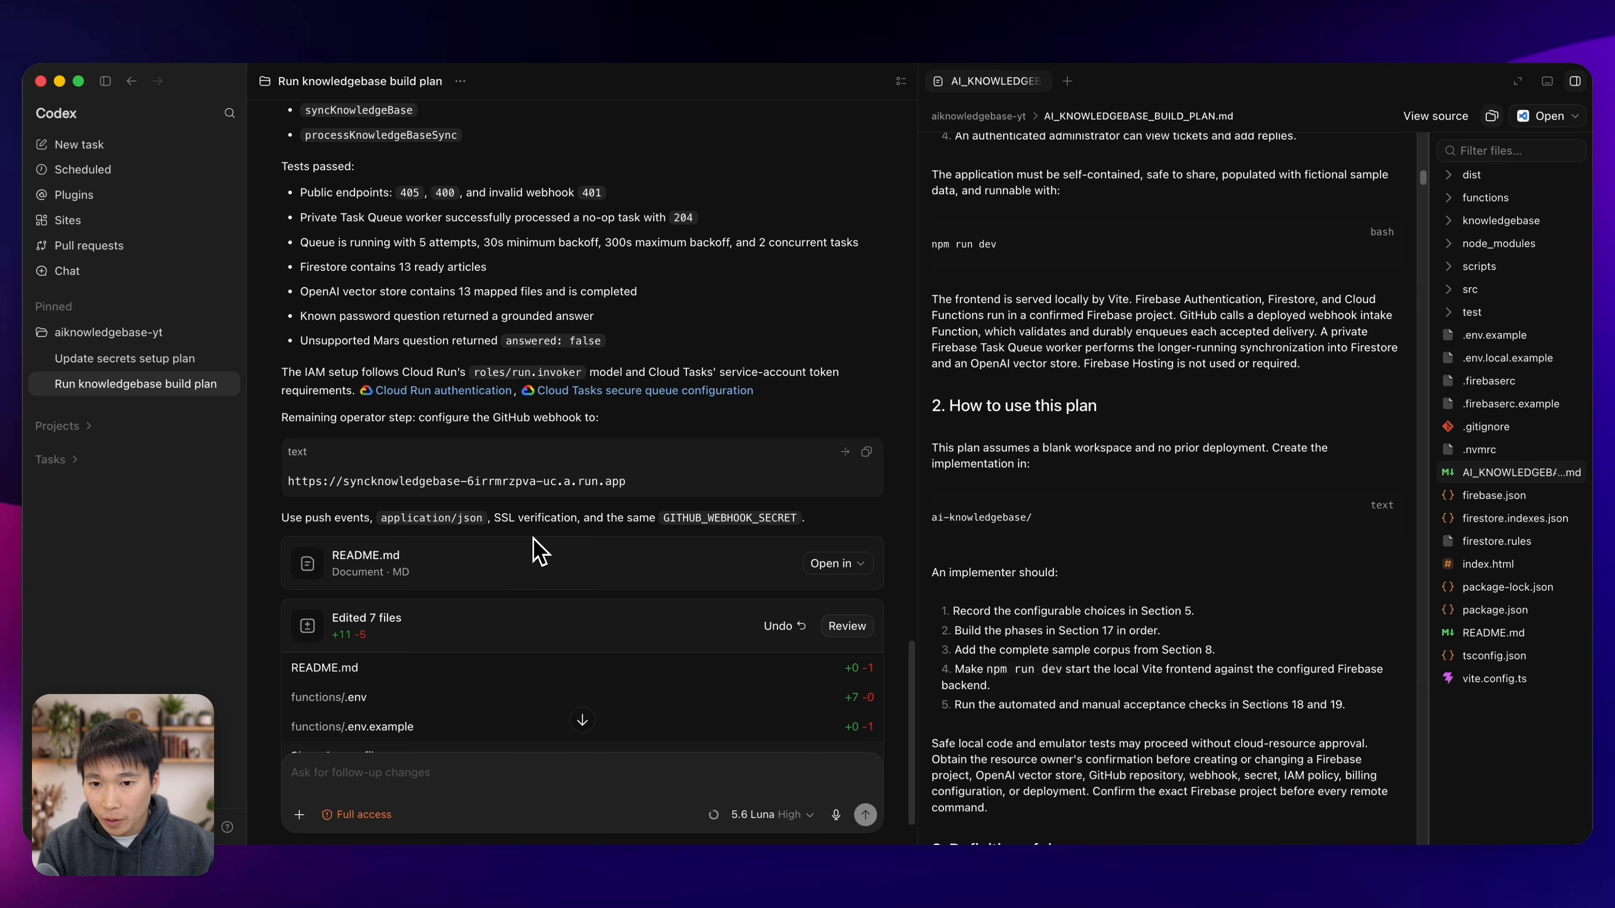
{"action": "scroll", "coordinate": [539, 552], "scroll_direction": "up", "scroll_amount": 15}
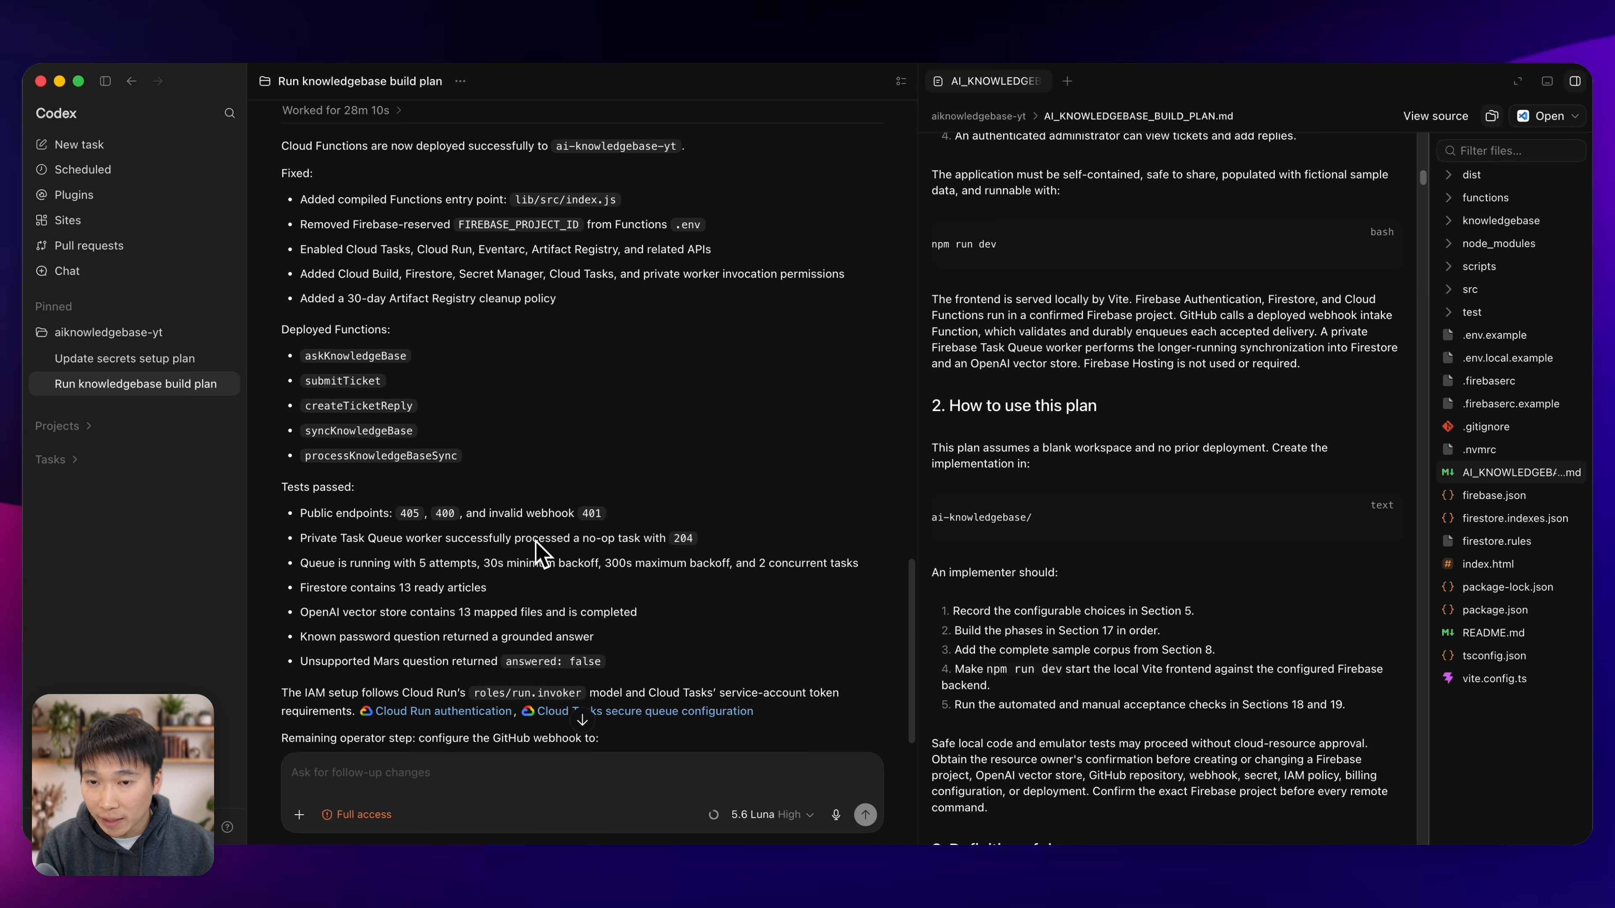
{"action": "scroll", "coordinate": [539, 552], "scroll_direction": "up", "scroll_amount": 2}
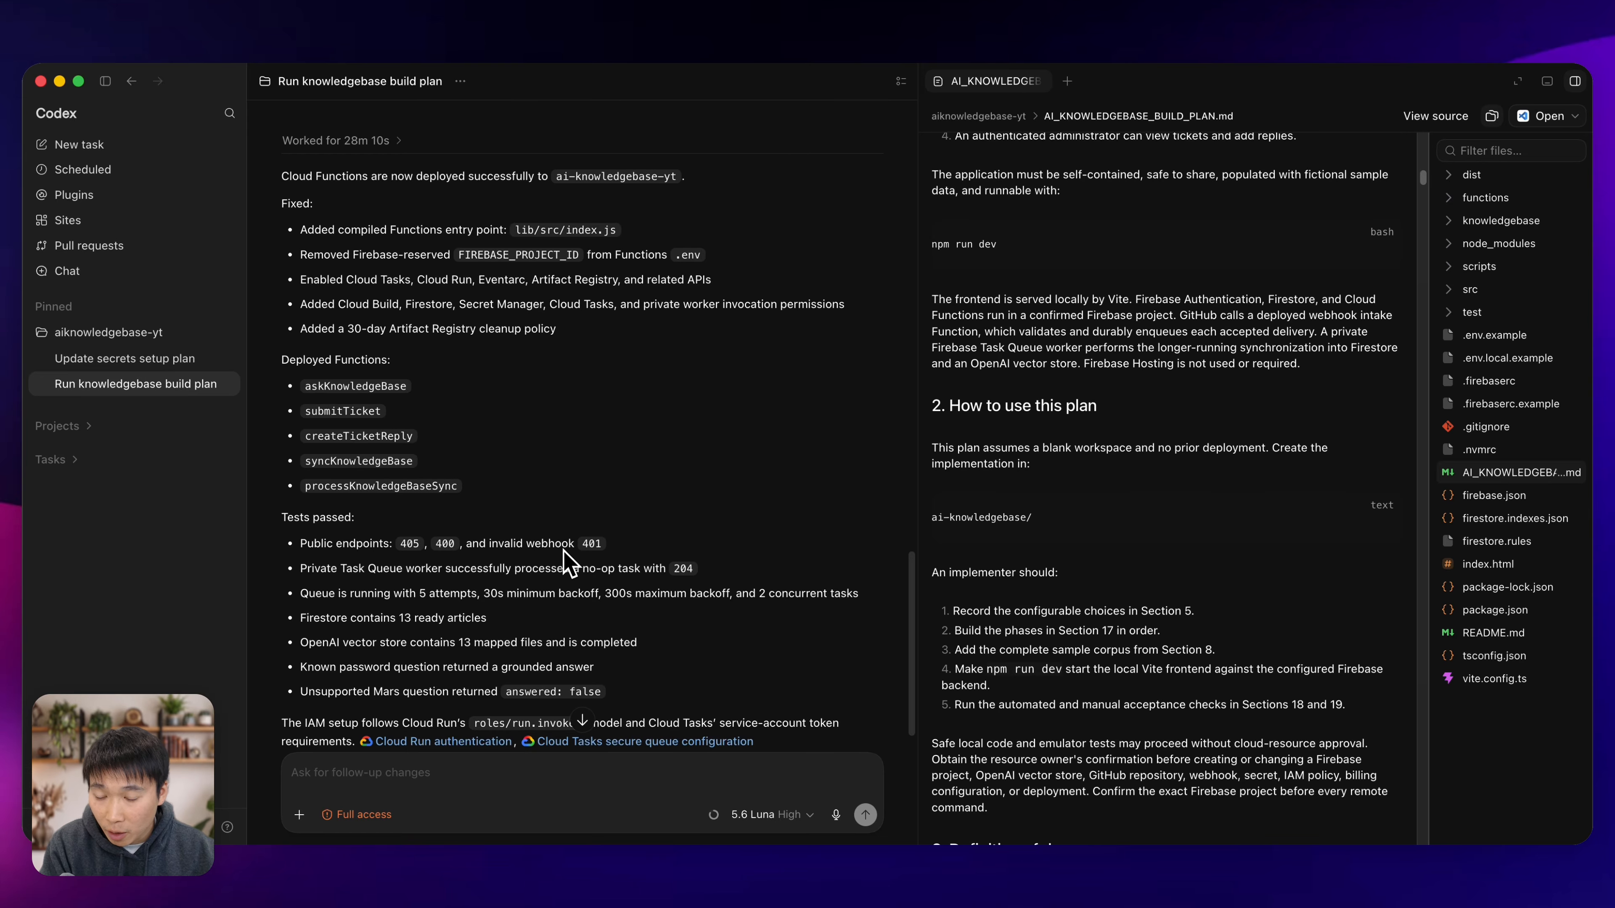
{"action": "scroll", "coordinate": [568, 554], "scroll_direction": "down", "scroll_amount": 3}
{"action": "scroll", "coordinate": [568, 553], "scroll_direction": "down", "scroll_amount": 1}
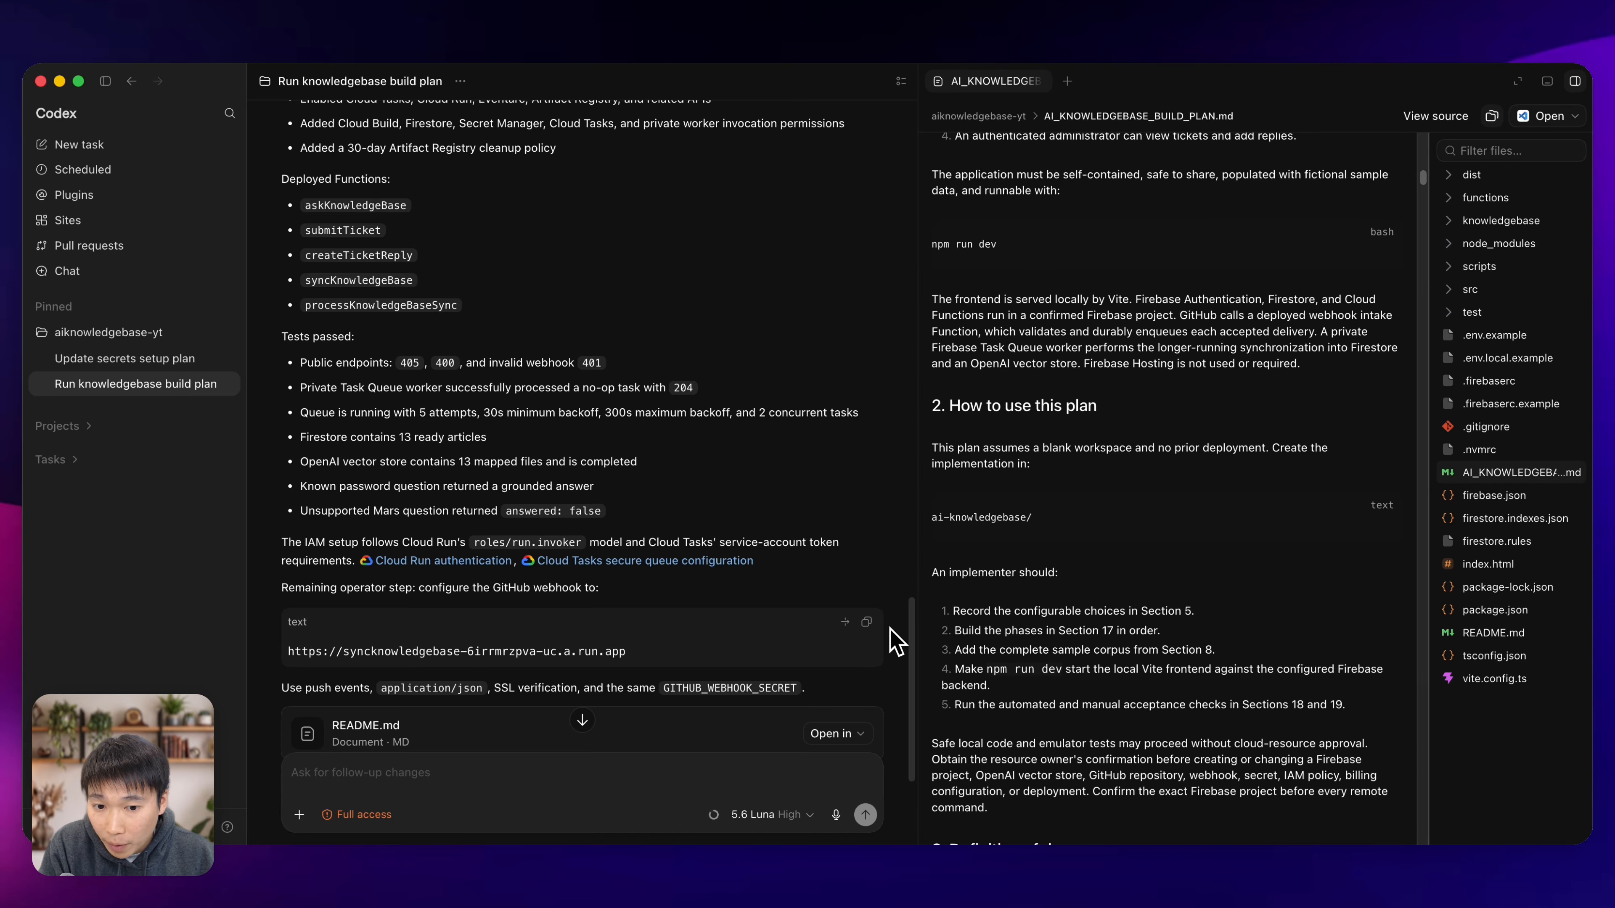
{"action": "left_click", "coordinate": [865, 622]}
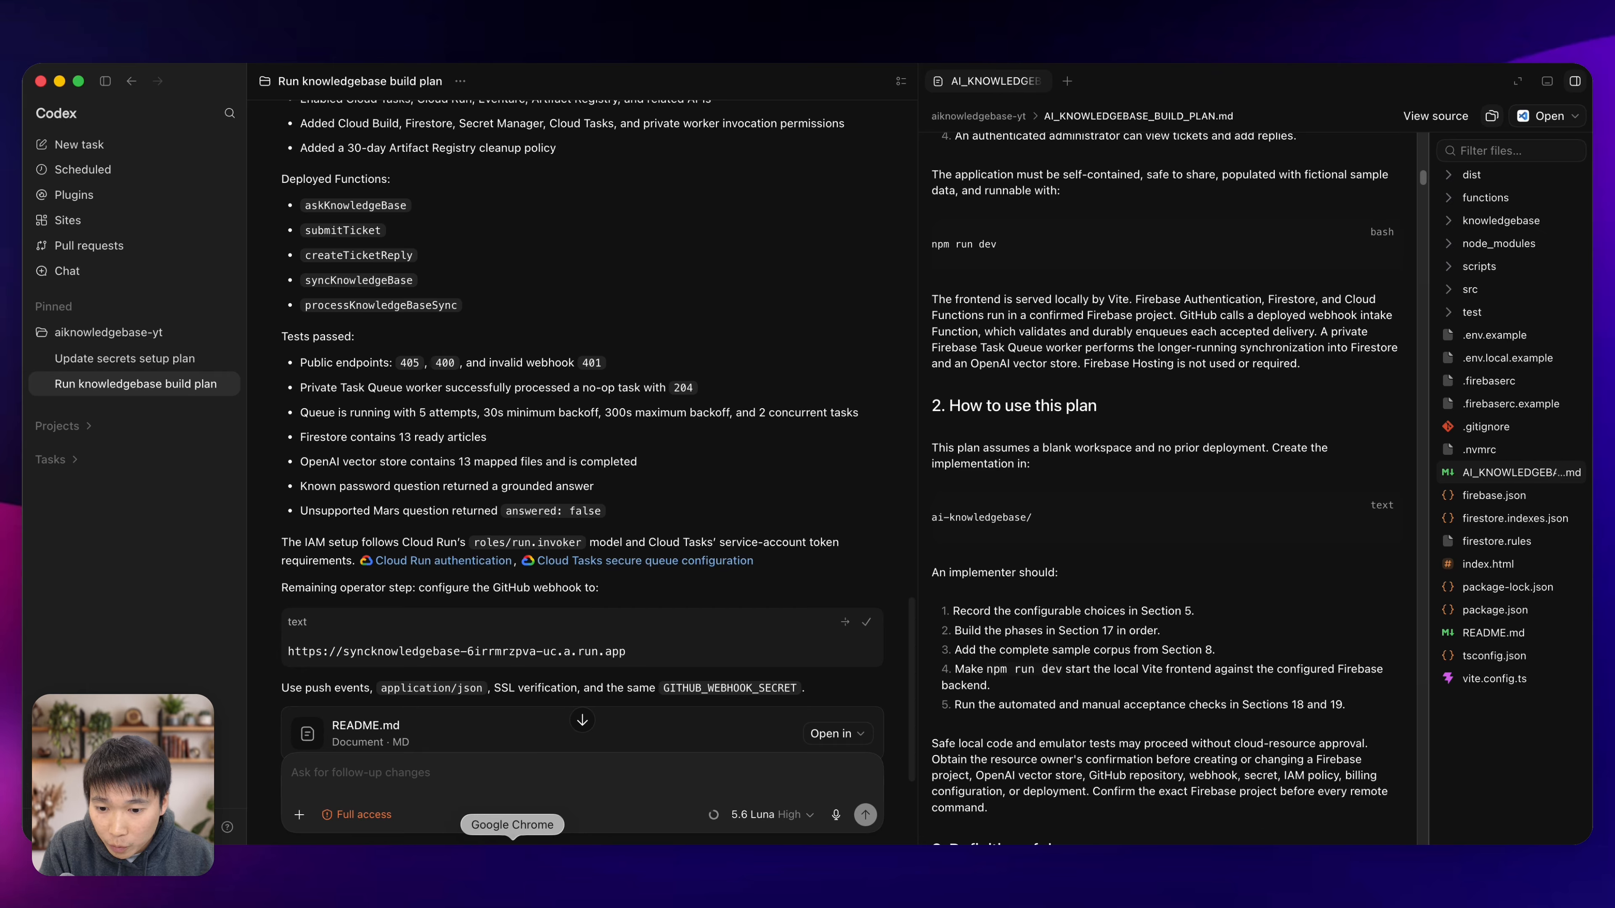
{"action": "left_click", "coordinate": [513, 852]}
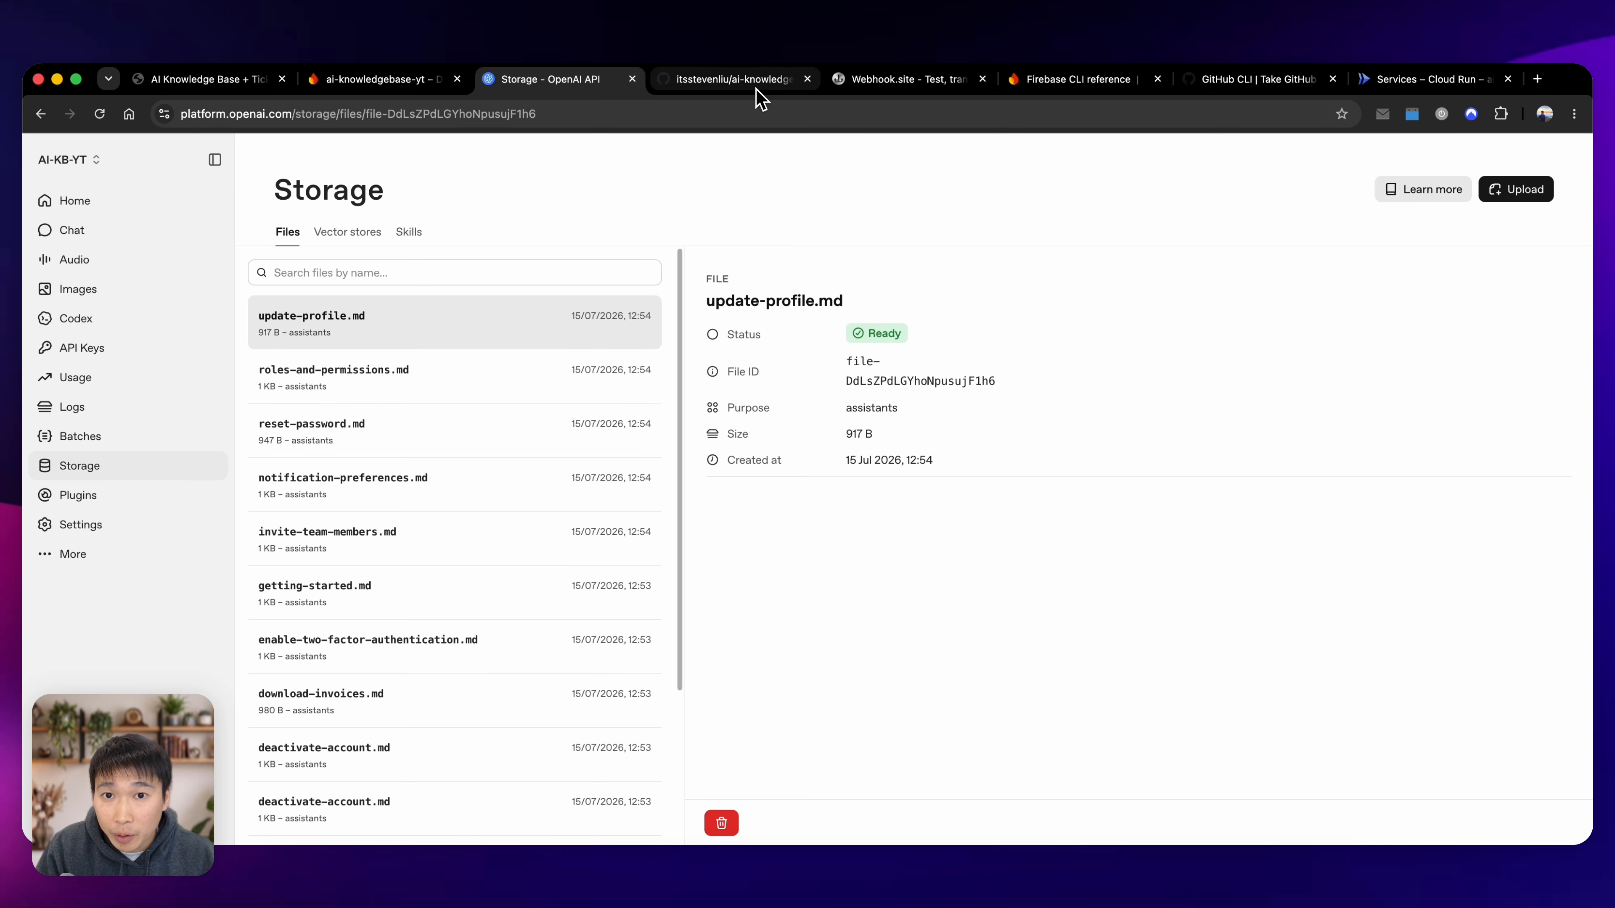
{"action": "left_click", "coordinate": [734, 79]}
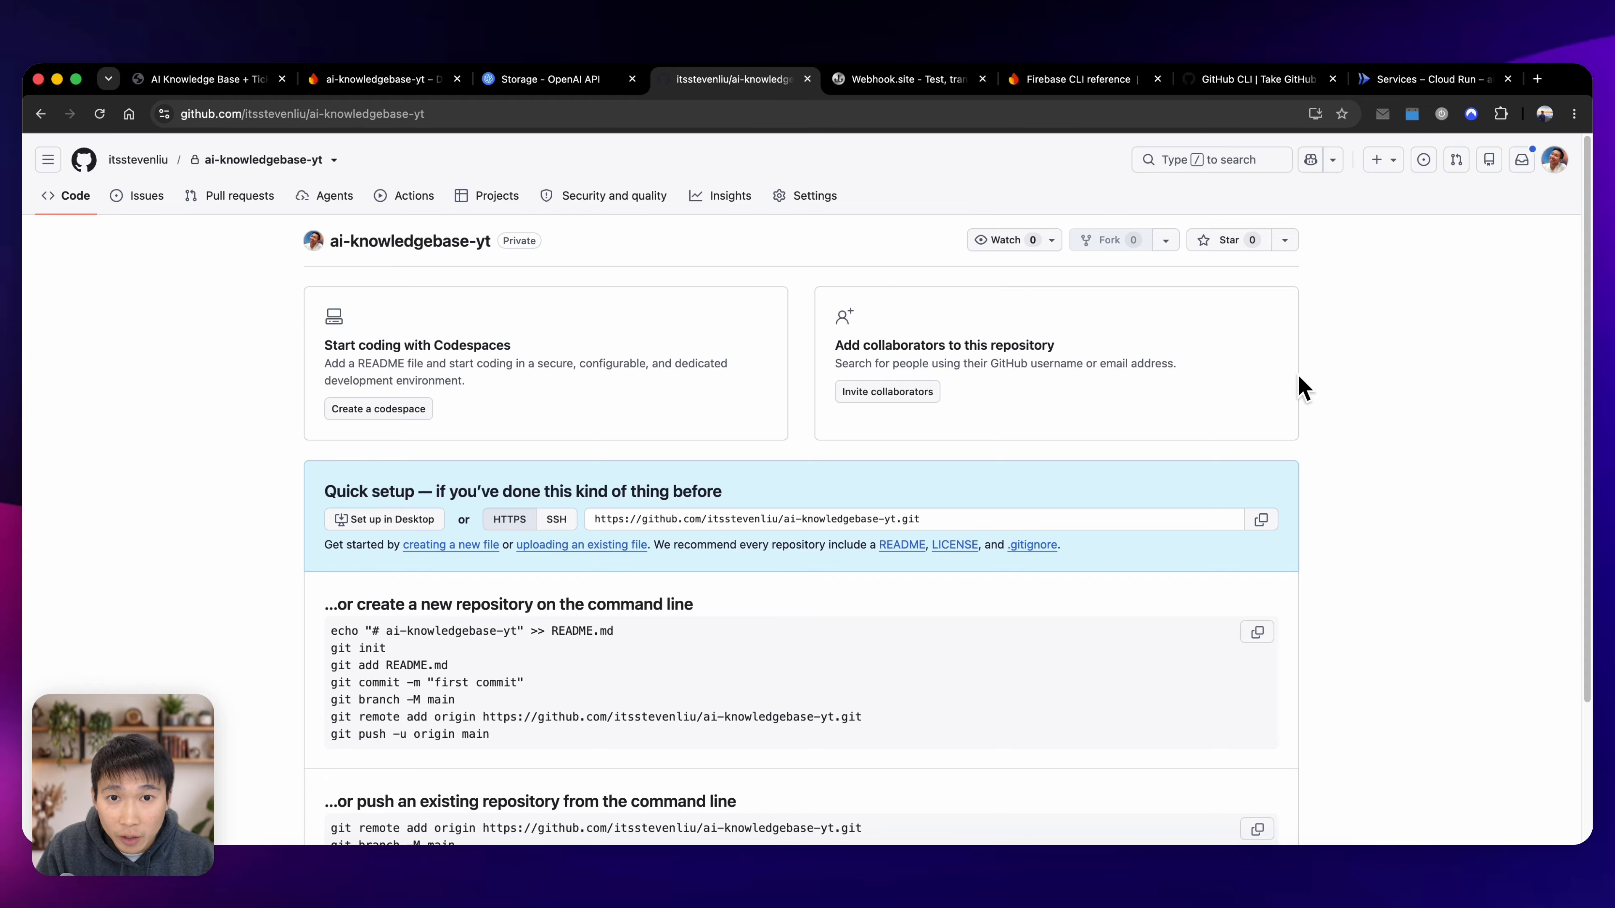
{"action": "left_click", "coordinate": [826, 203]}
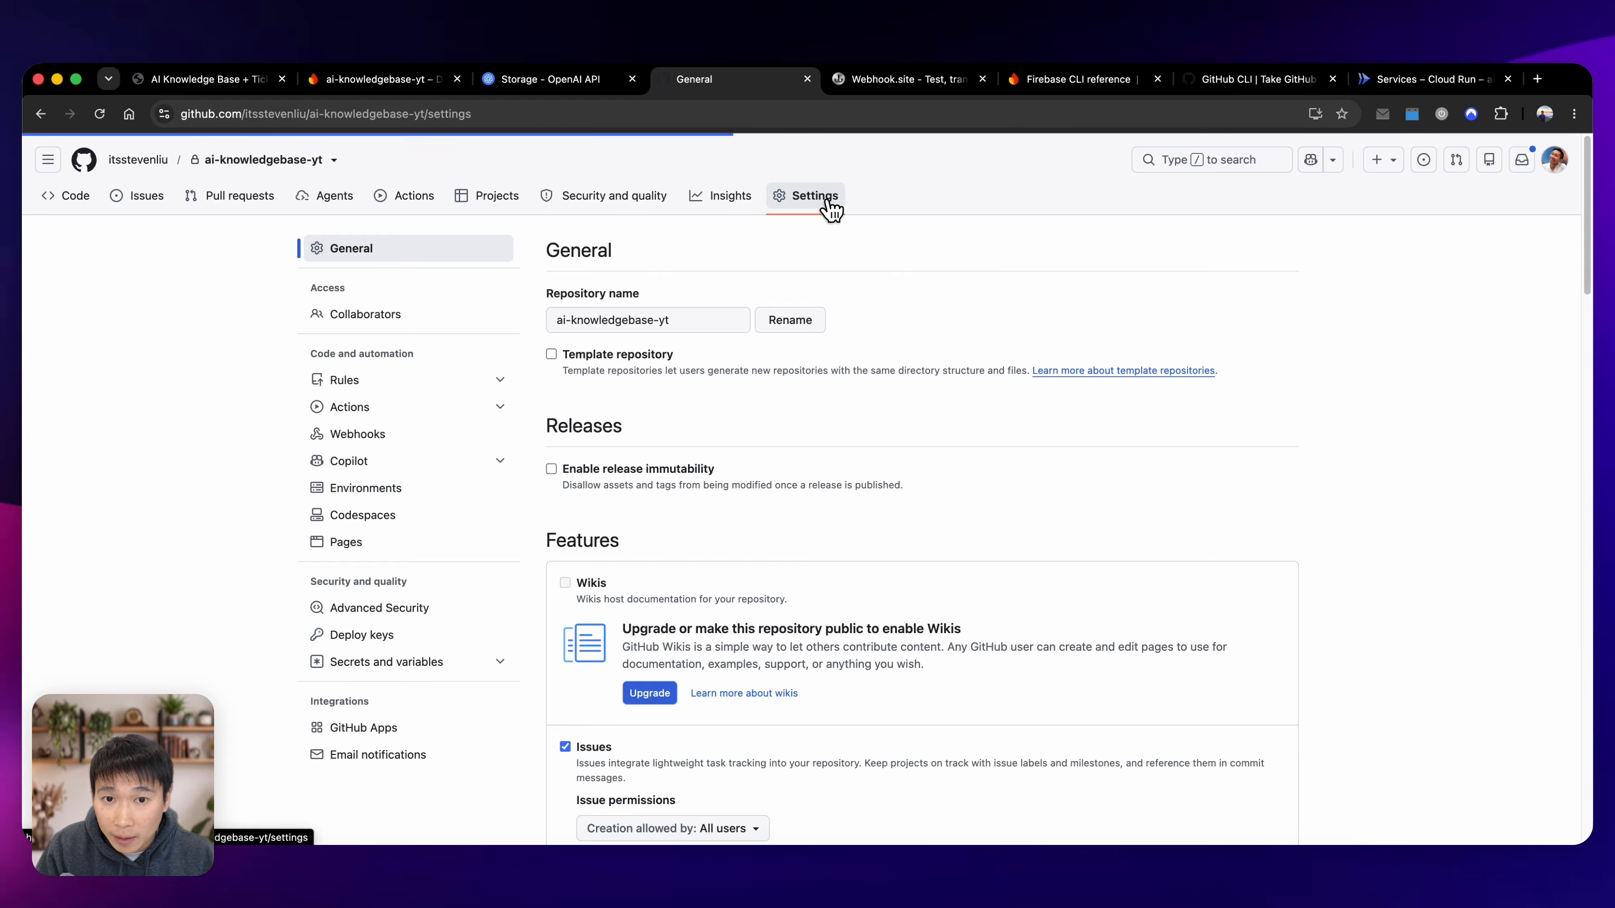
{"action": "left_click", "coordinate": [438, 437]}
{"action": "left_click", "coordinate": [1233, 356]}
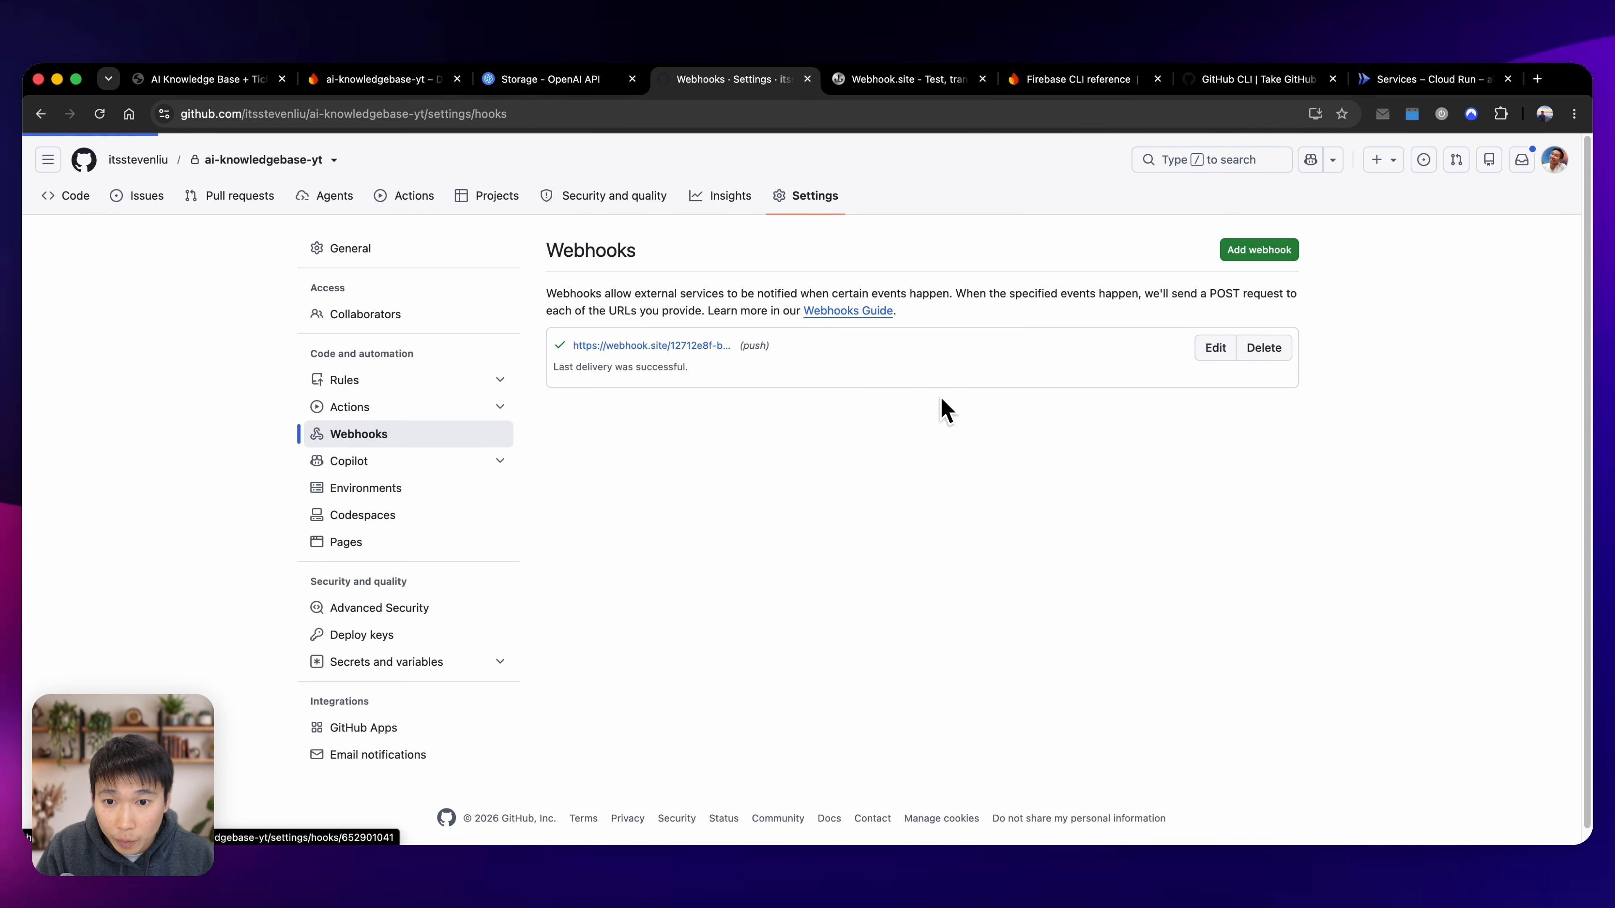
{"action": "triple_click", "coordinate": [923, 435]}
{"action": "key", "text": "super+v"}
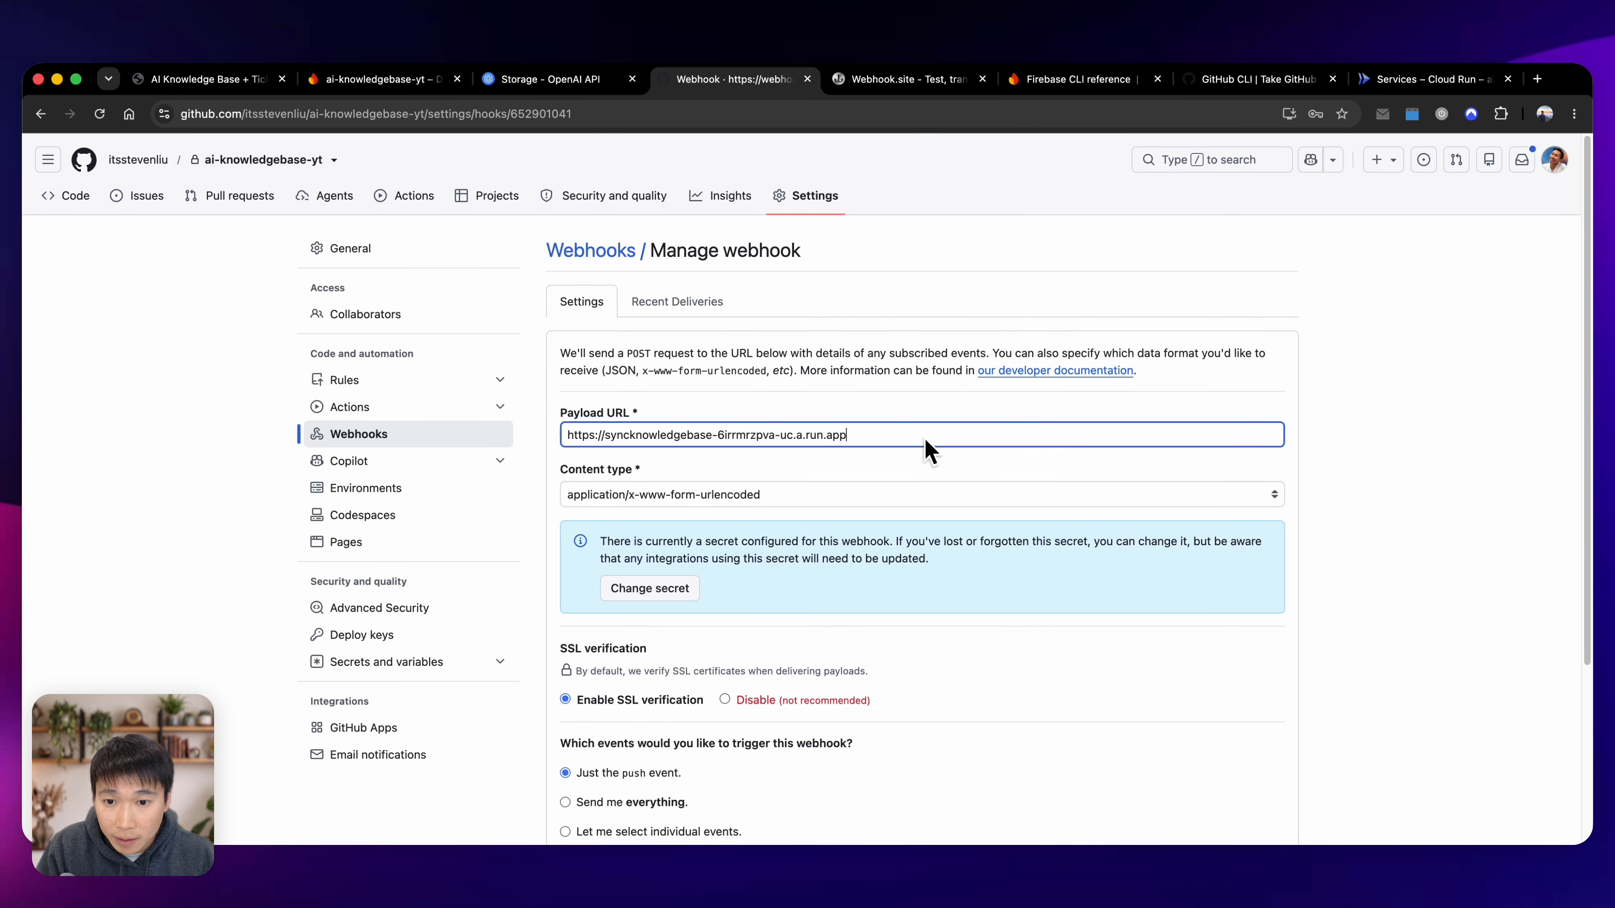
{"action": "scroll", "coordinate": [923, 436], "scroll_direction": "down", "scroll_amount": 5}
{"action": "left_click", "coordinate": [655, 698]}
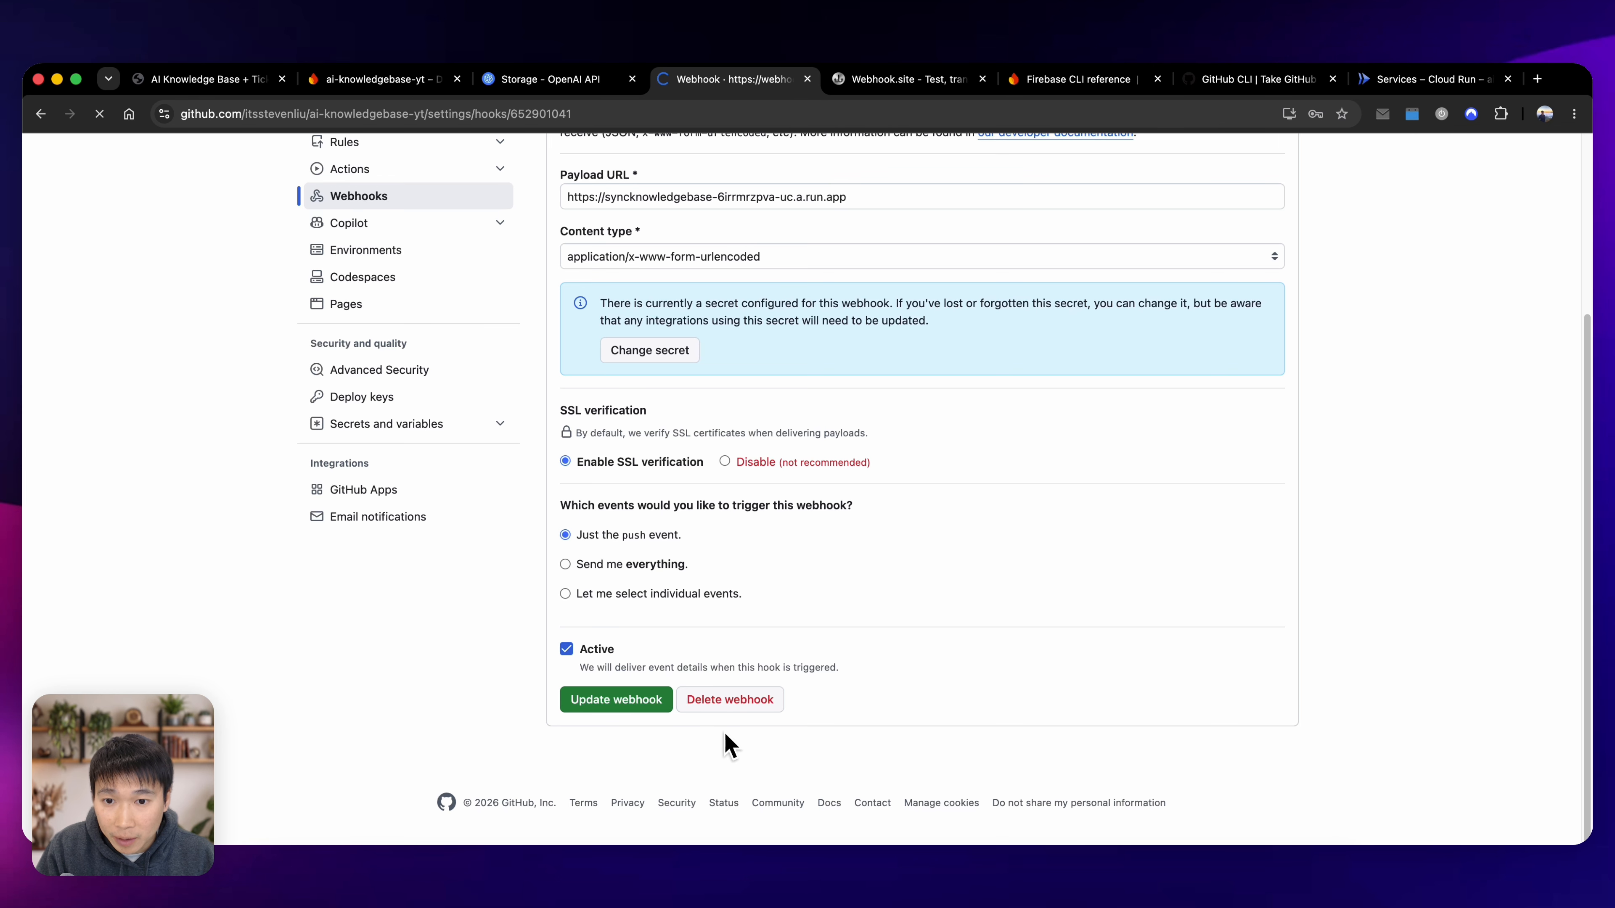
Look at the repository's code page, and in Codex request a sync to the GitHub project with a test of whether it works.
{"action": "left_click", "coordinate": [75, 196]}
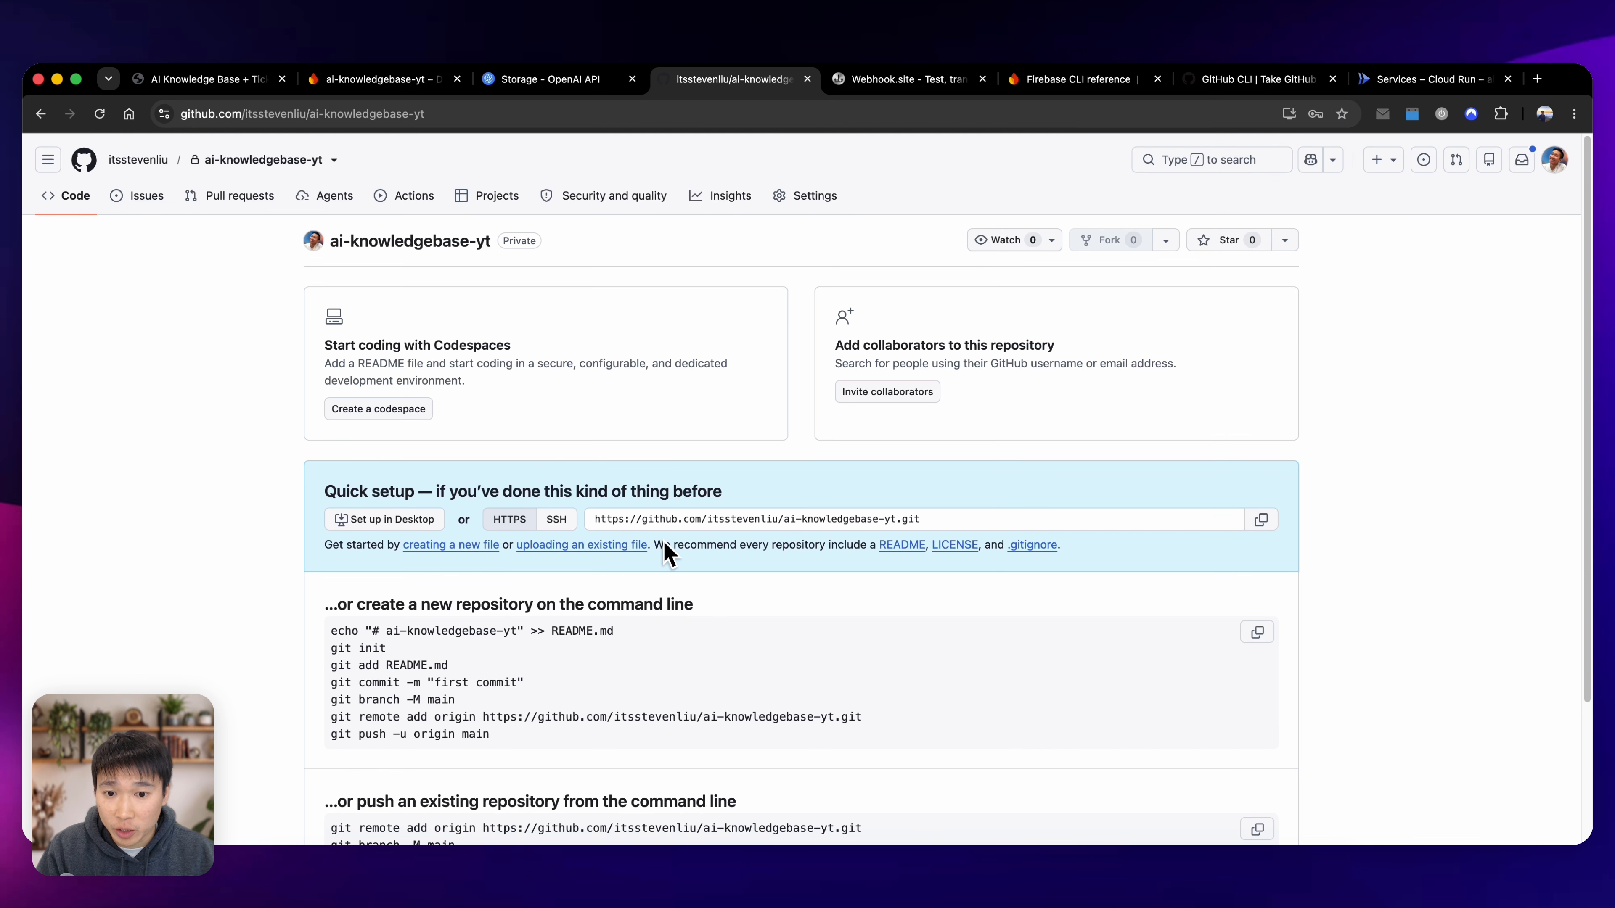
{"action": "key", "text": "super+Tab"}
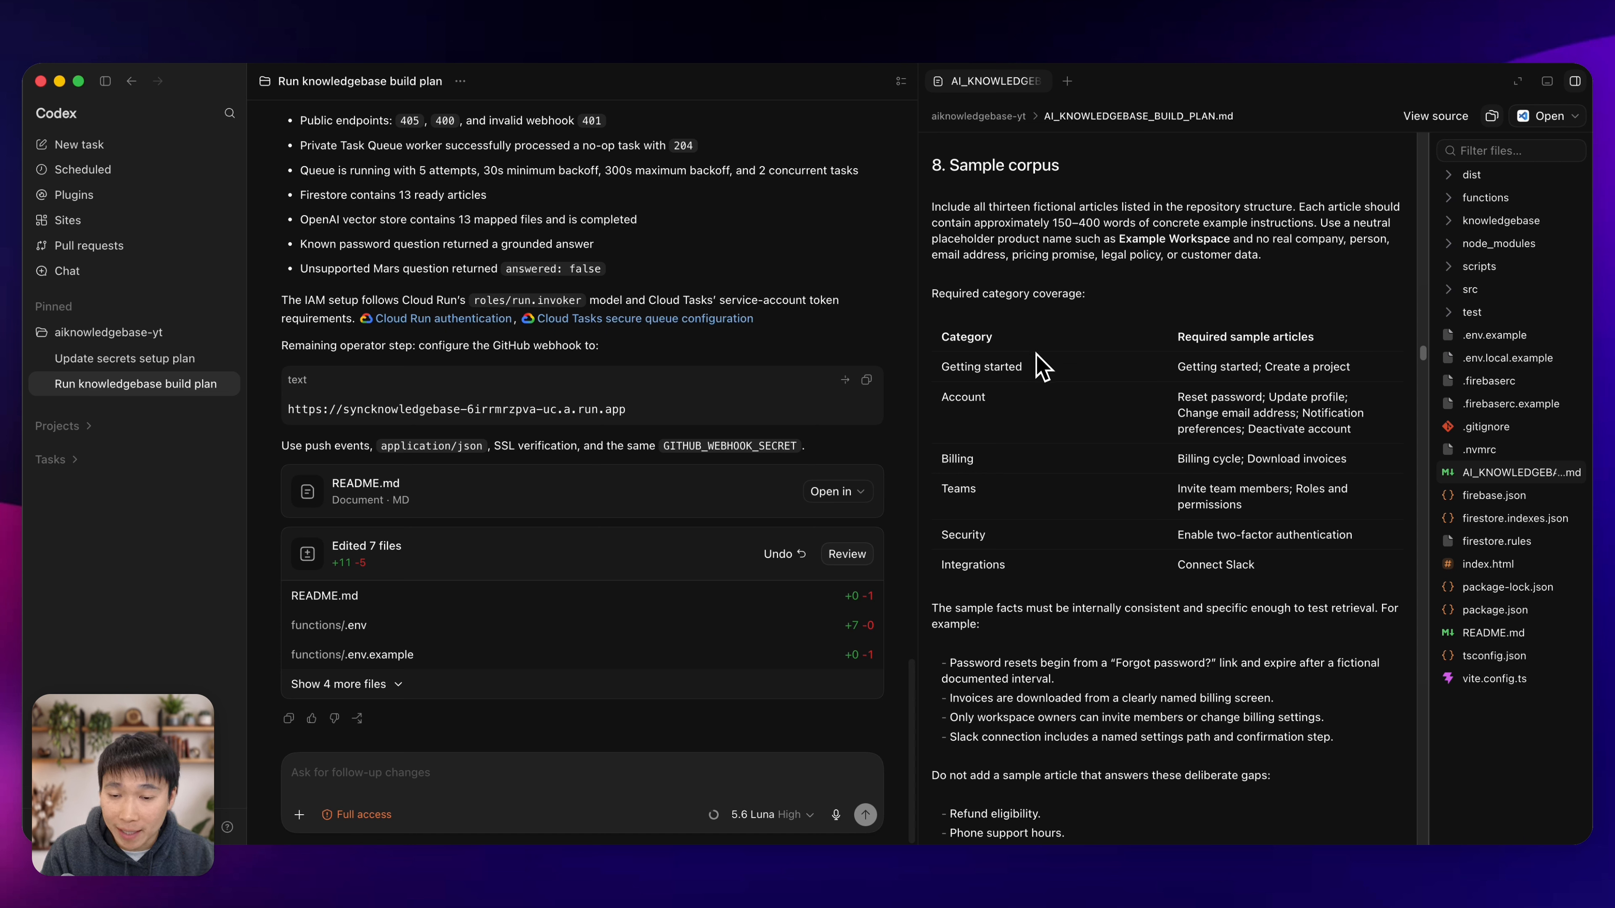
{"action": "left_click", "coordinate": [616, 774]}
{"action": "type", "text": "let's do a sync to github project and test to see the sync in working condition."}
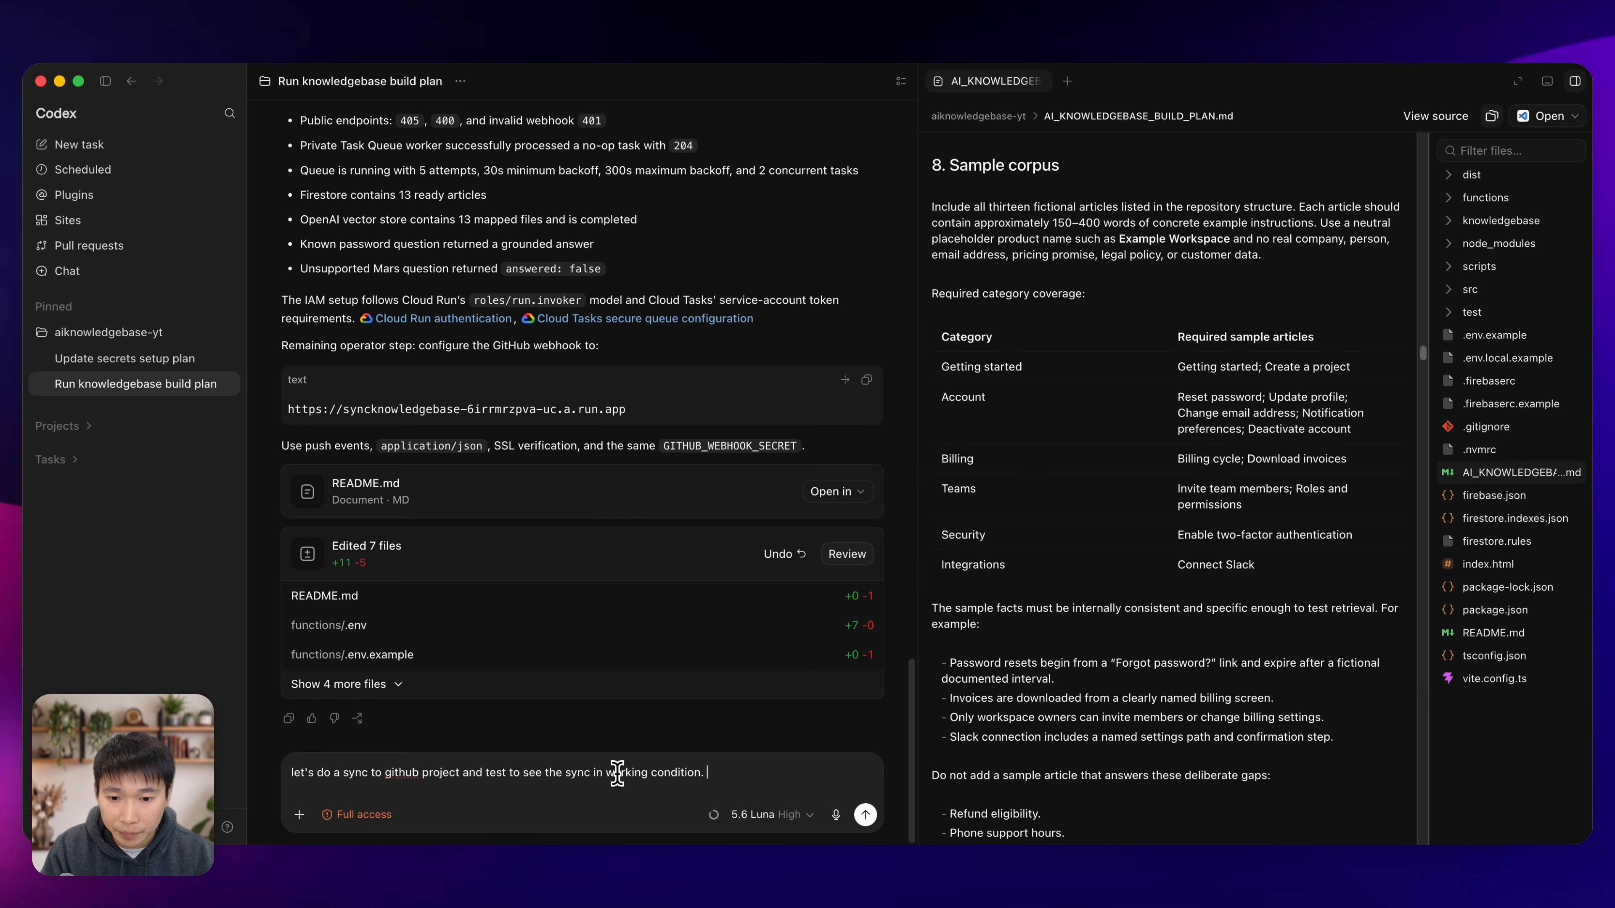
{"action": "key", "text": "Return"}
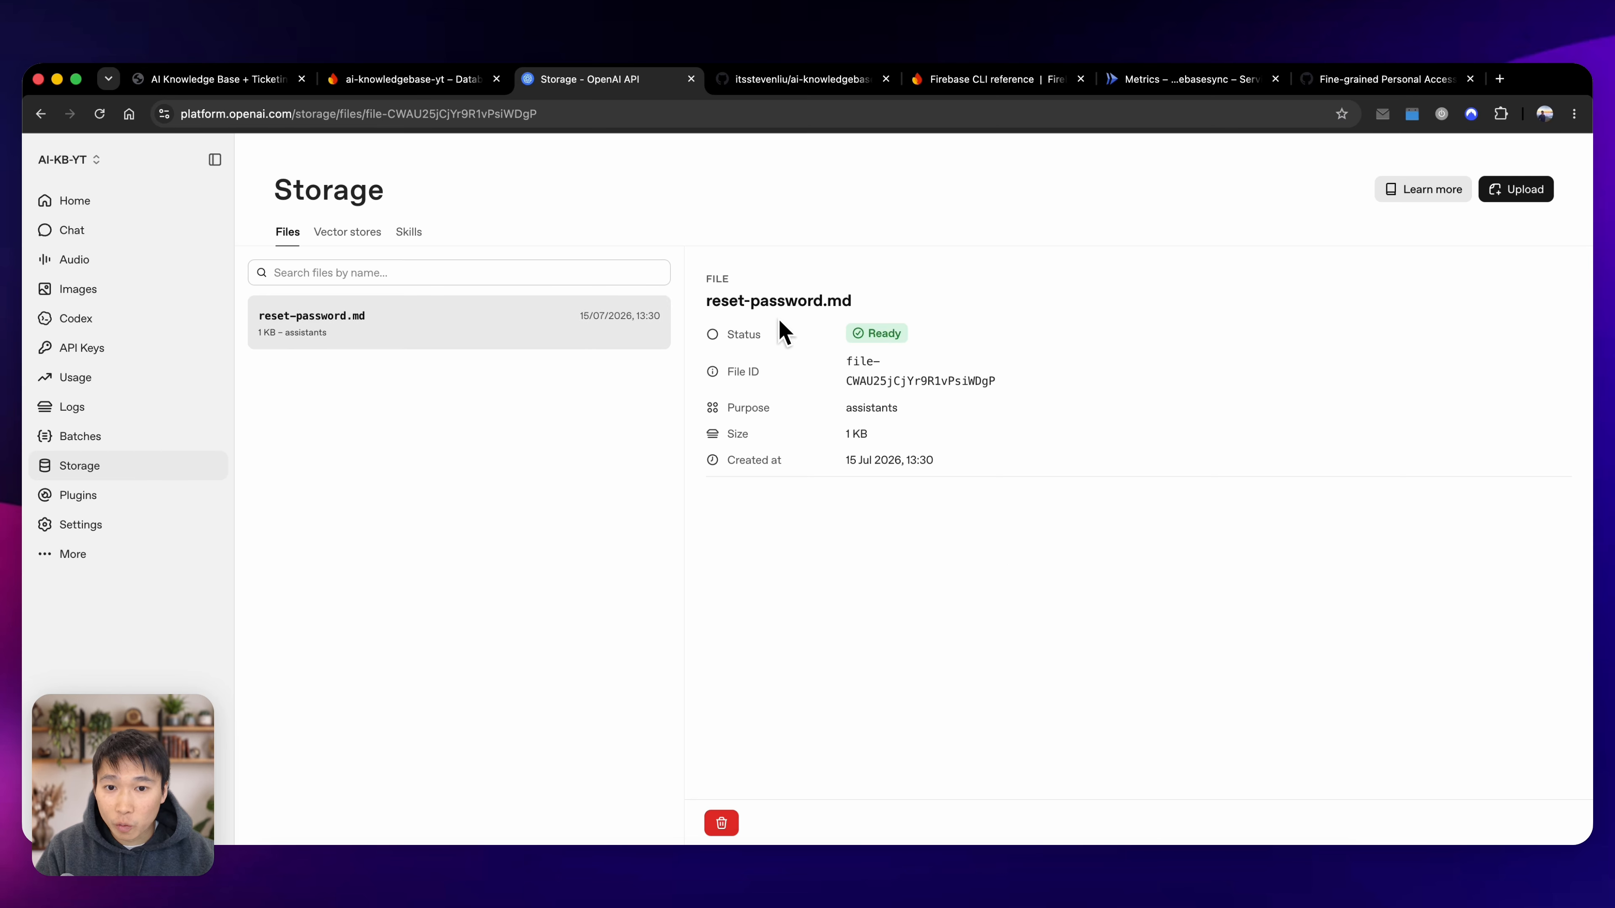
Check the synced reset-password article in OpenAI's vector store and files and in Firestore's kb_articles collection.
{"action": "left_click", "coordinate": [355, 244]}
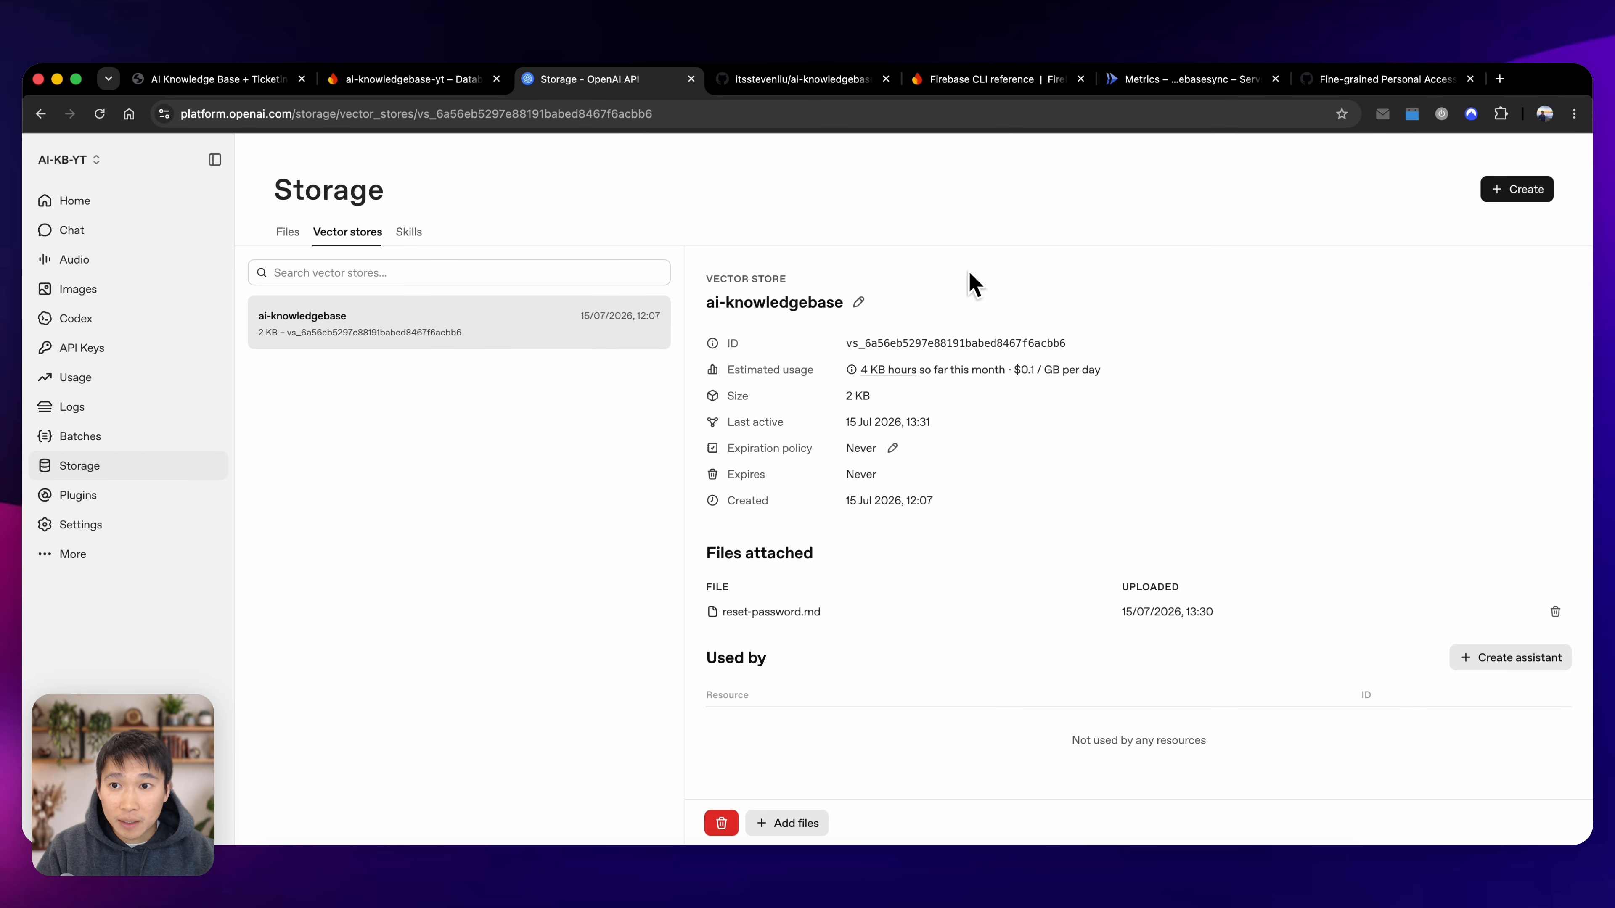
{"action": "left_click", "coordinate": [438, 79]}
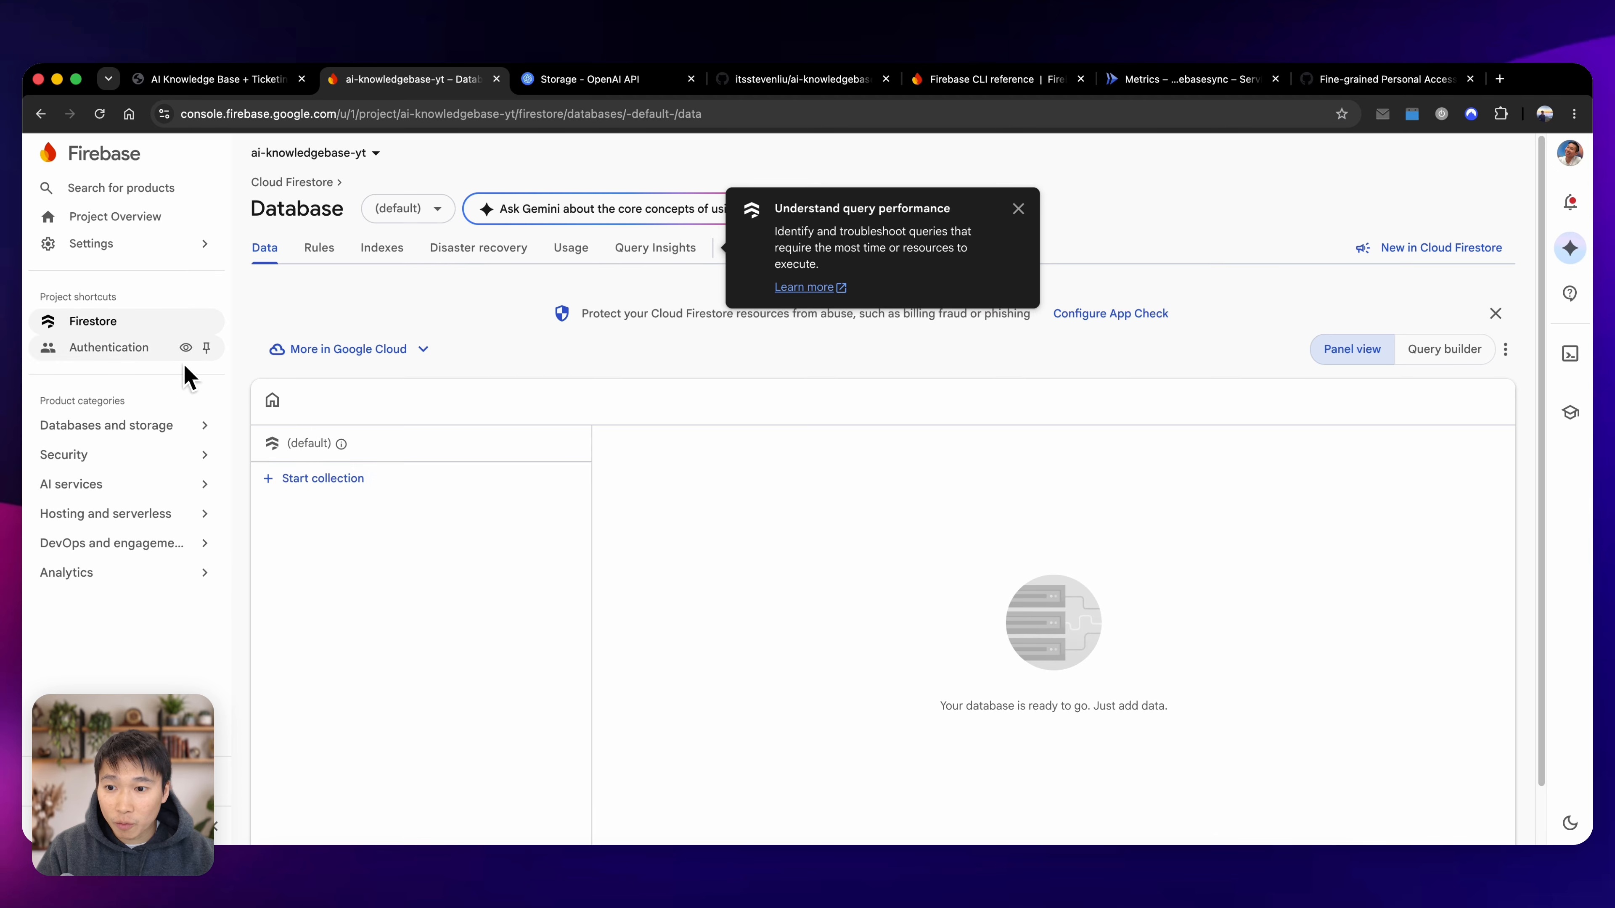
{"action": "left_click", "coordinate": [323, 478]}
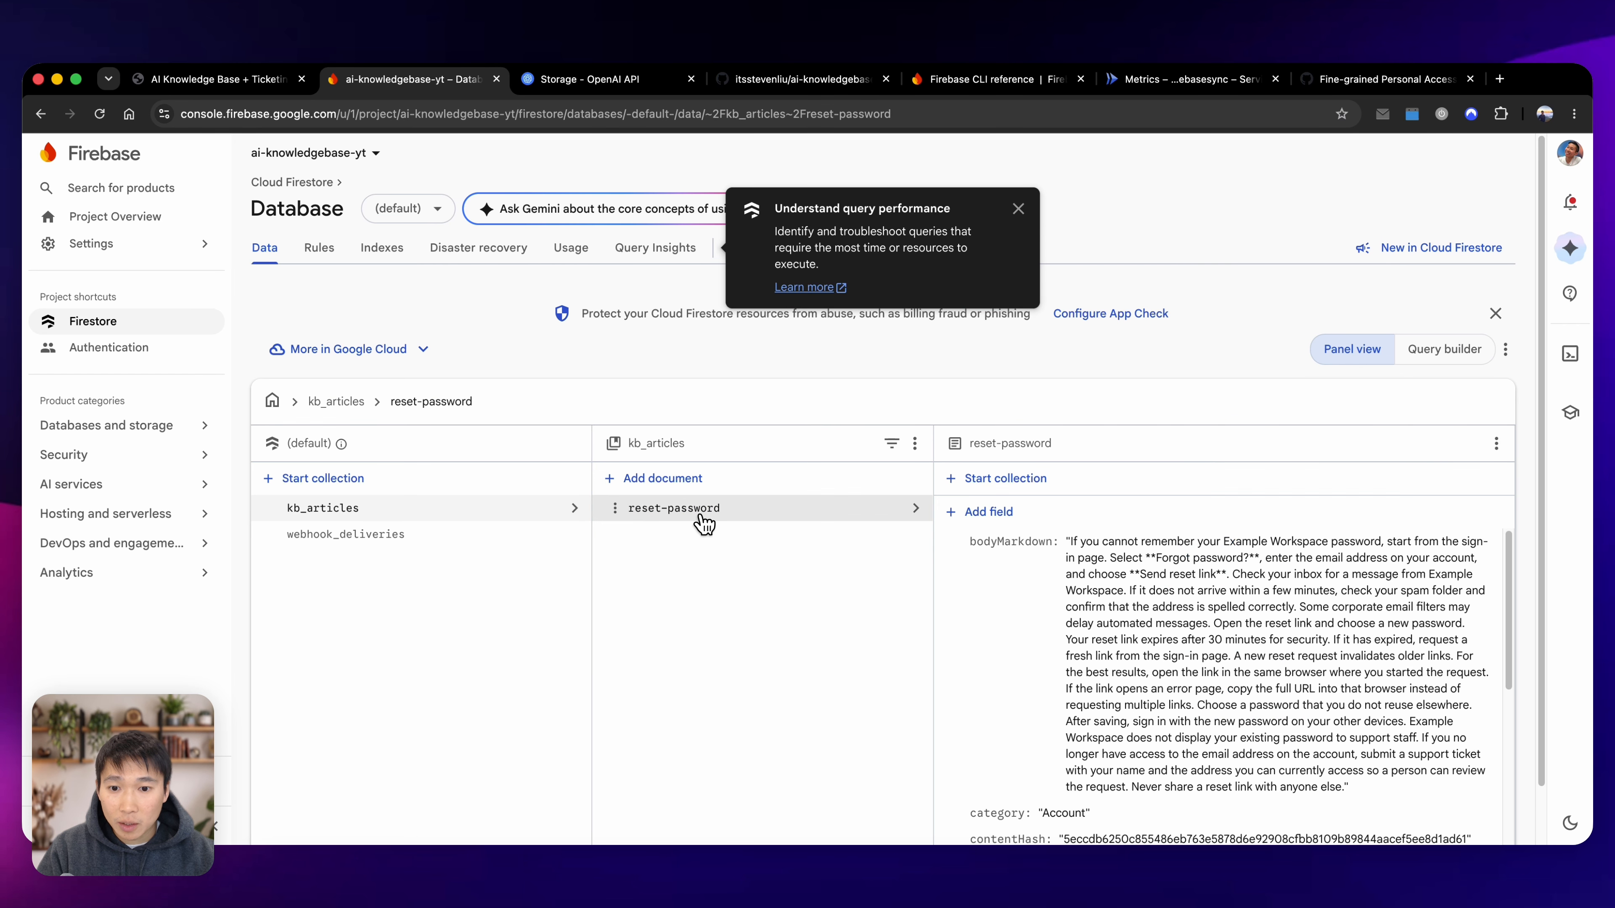
{"action": "scroll", "coordinate": [1139, 634], "scroll_direction": "down", "scroll_amount": 5}
{"action": "scroll", "coordinate": [1195, 613], "scroll_direction": "up", "scroll_amount": 3}
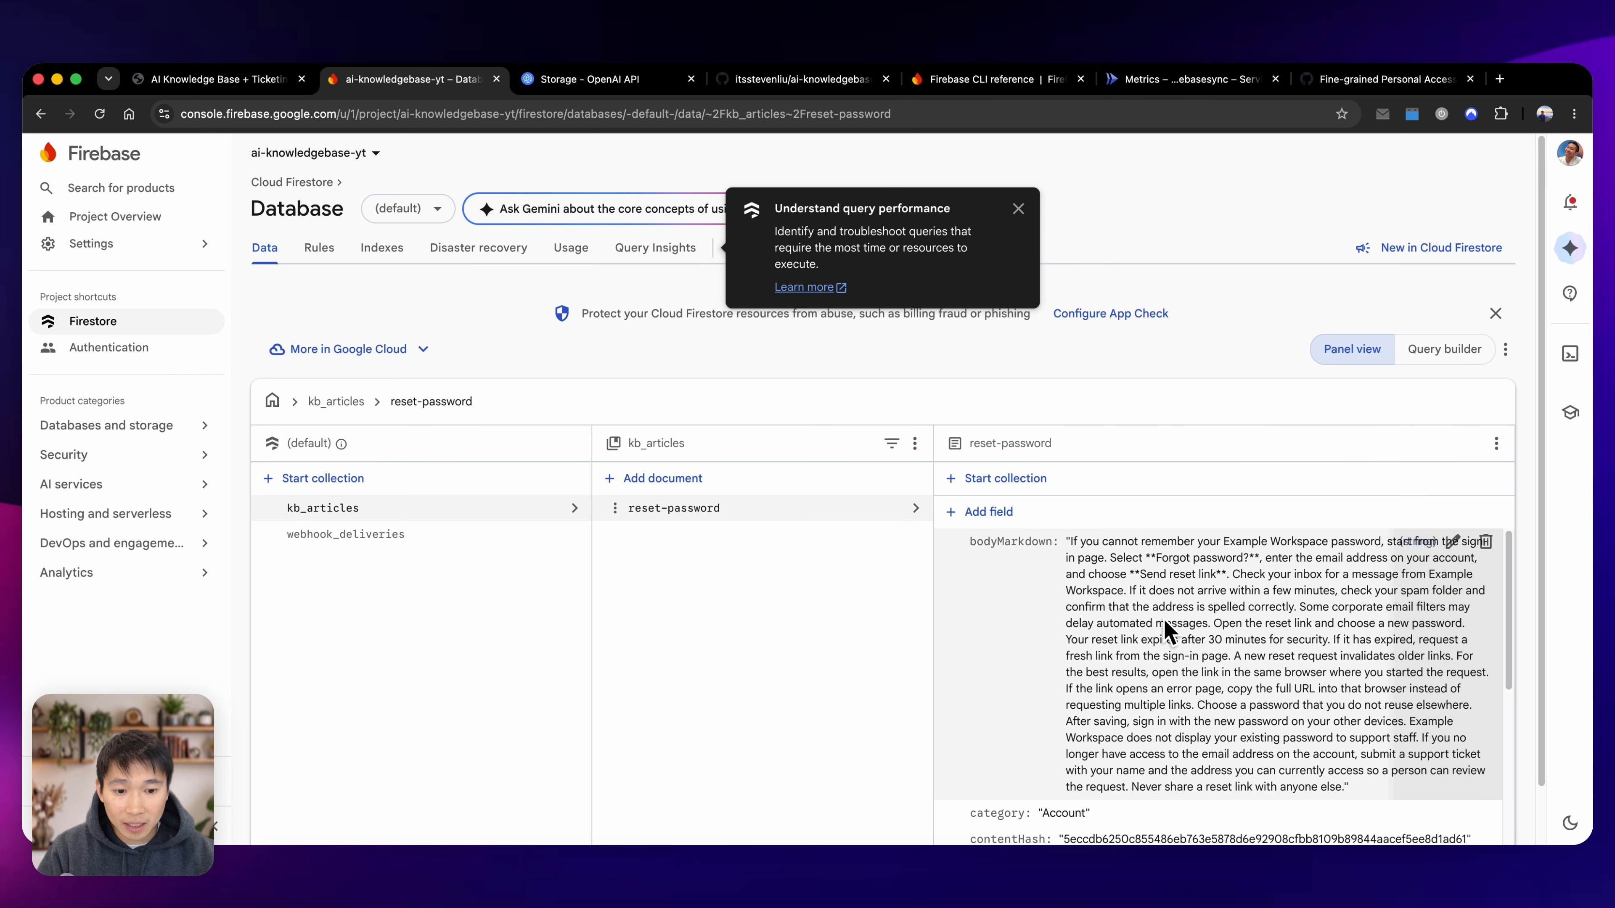
{"action": "left_click", "coordinate": [1017, 209]}
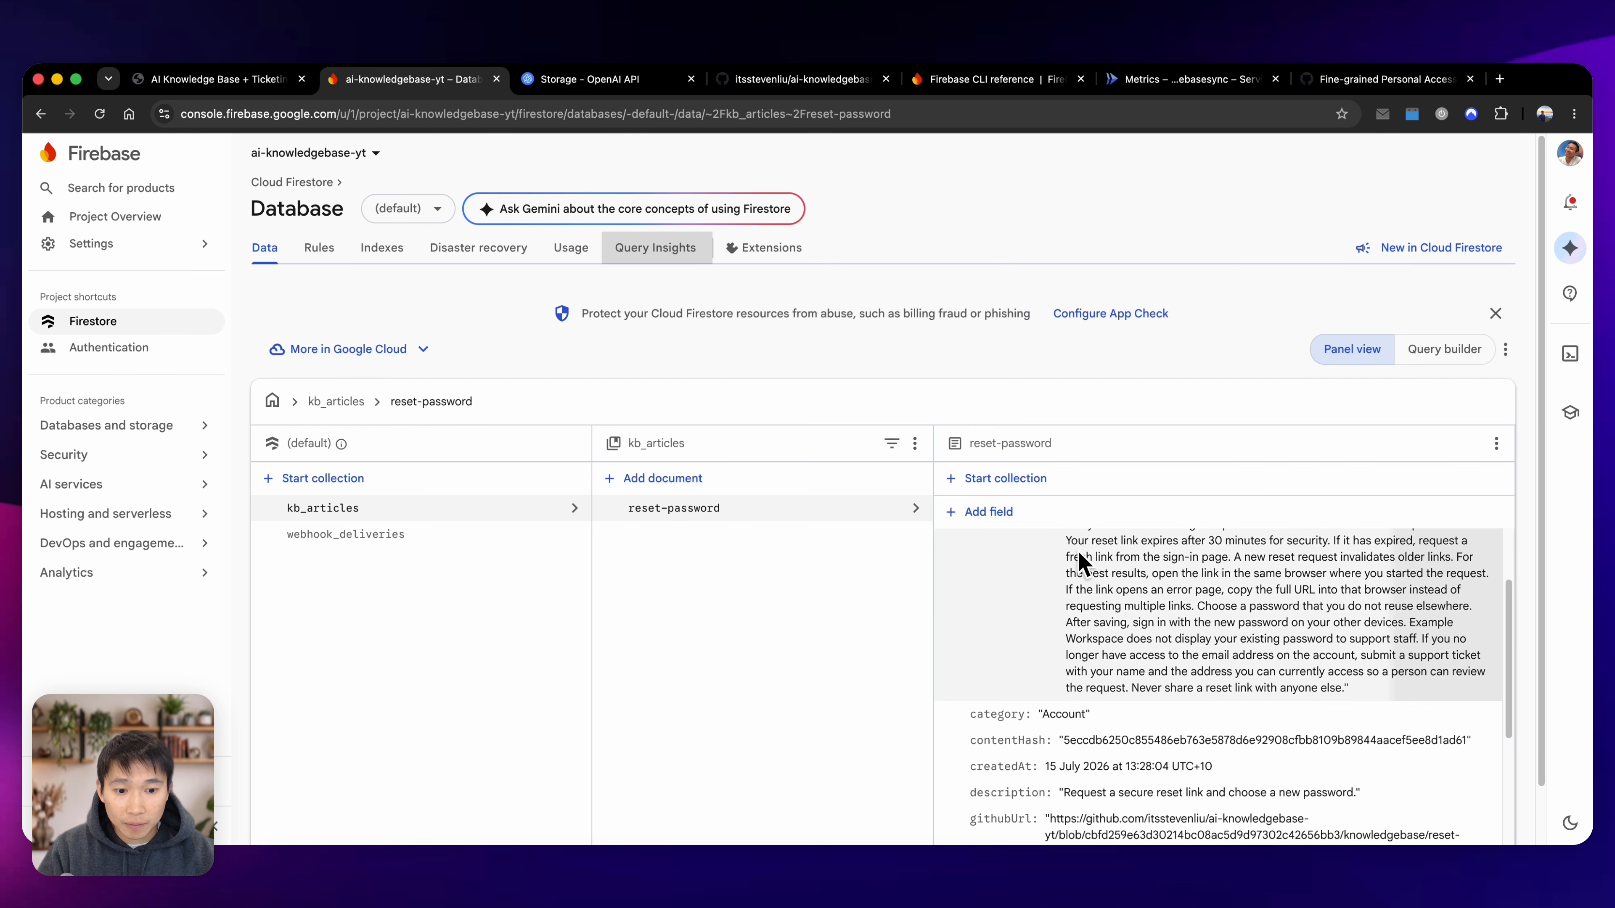
{"action": "scroll", "coordinate": [1080, 559], "scroll_direction": "down", "scroll_amount": 10}
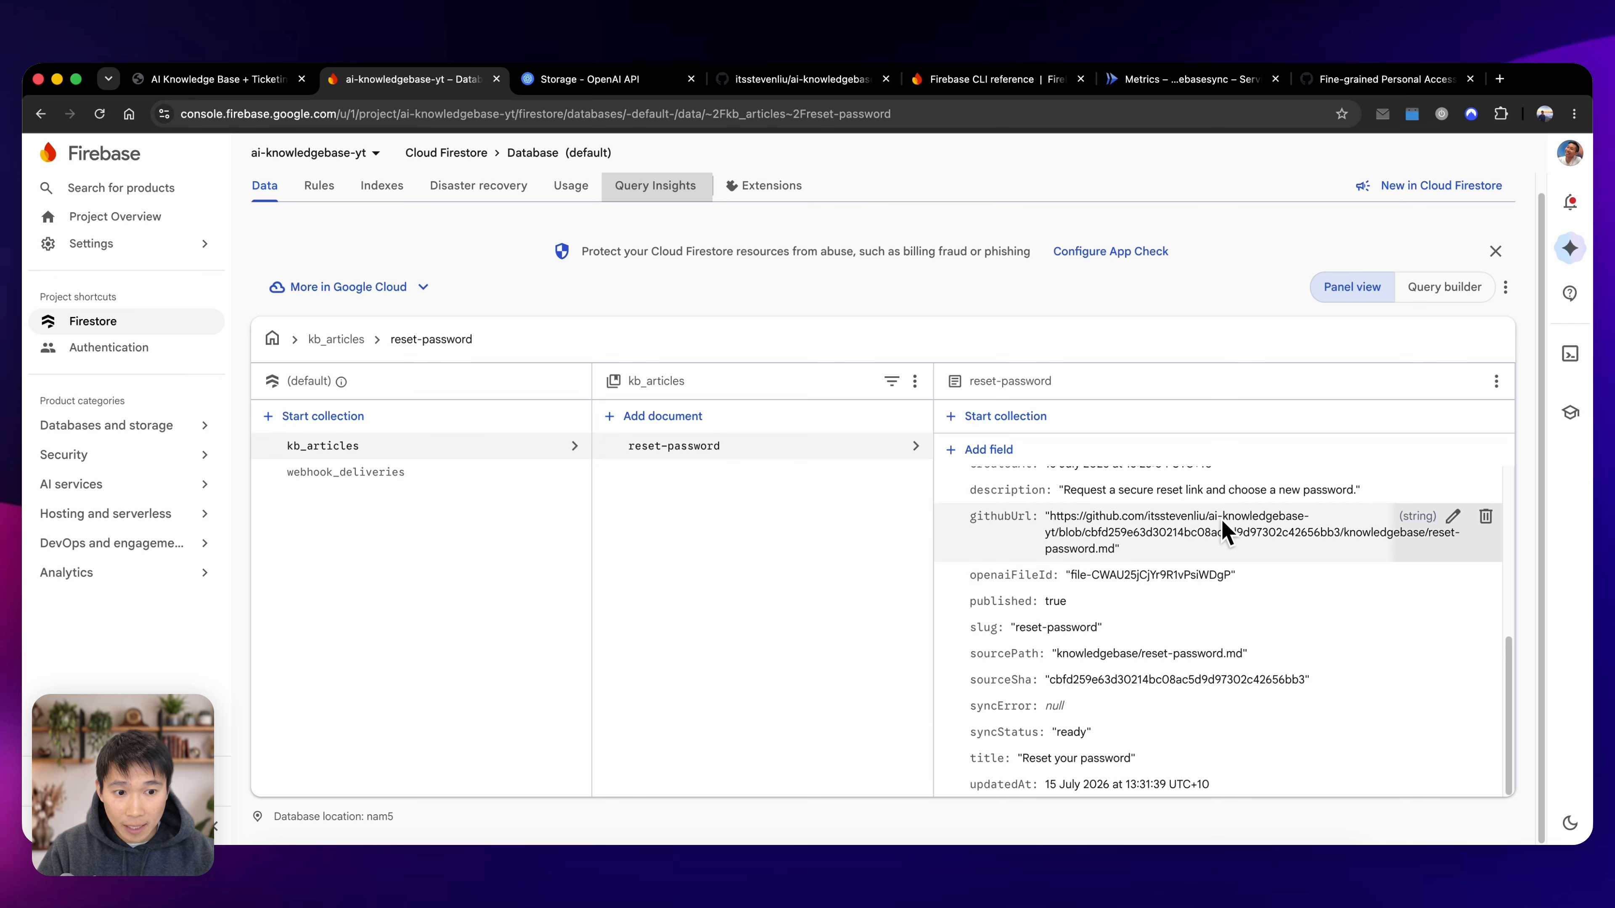
{"action": "left_click", "coordinate": [635, 85]}
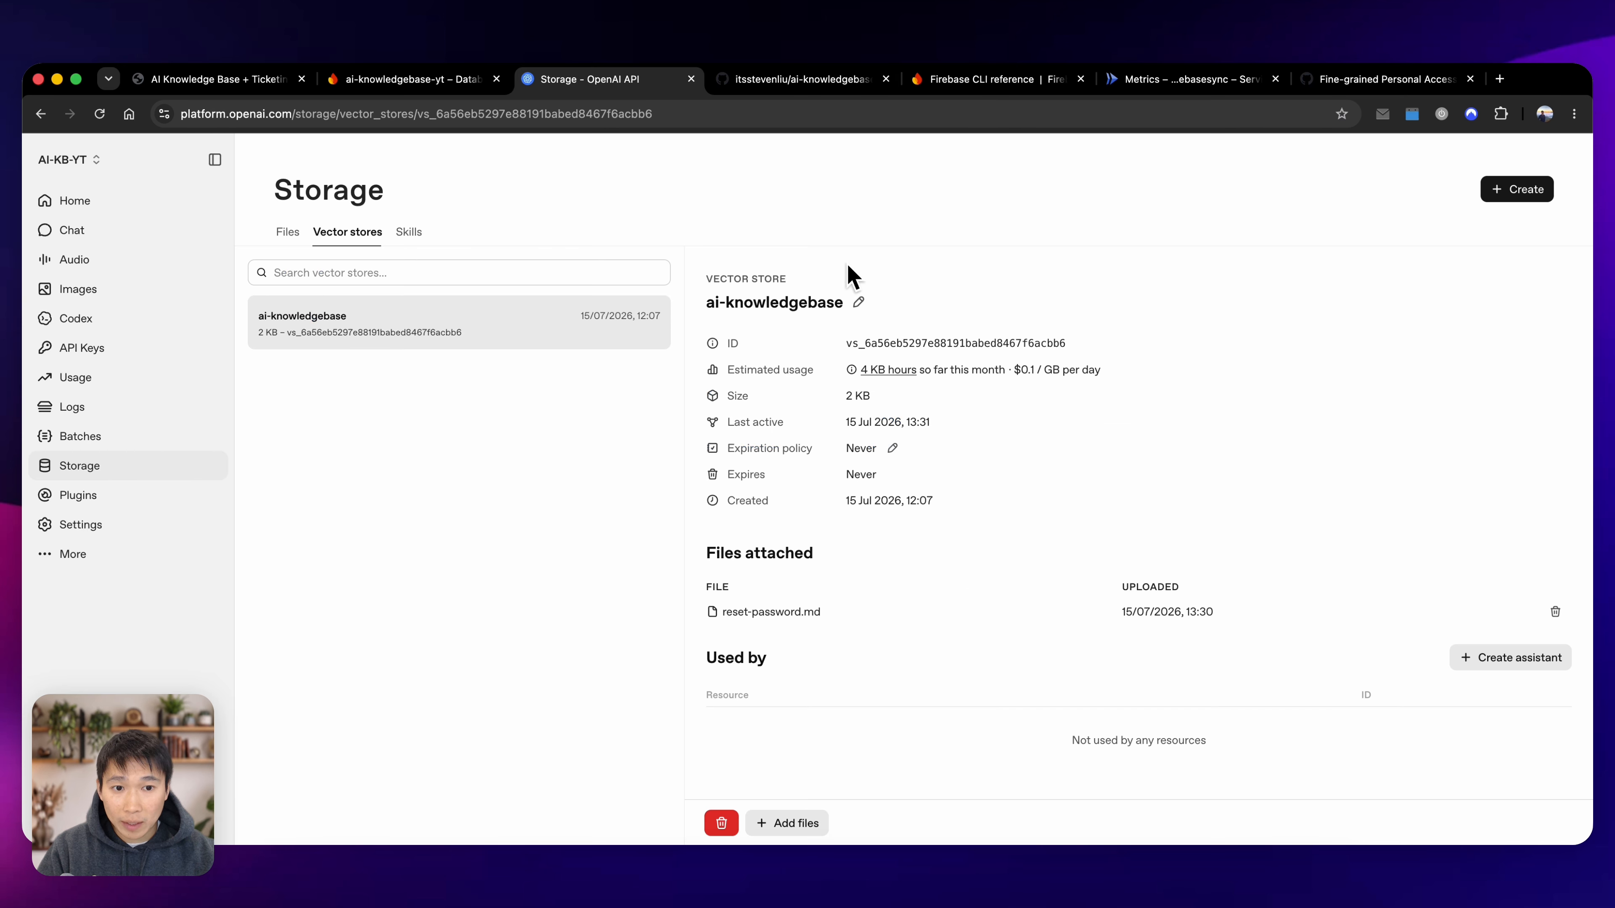
{"action": "left_click", "coordinate": [294, 234]}
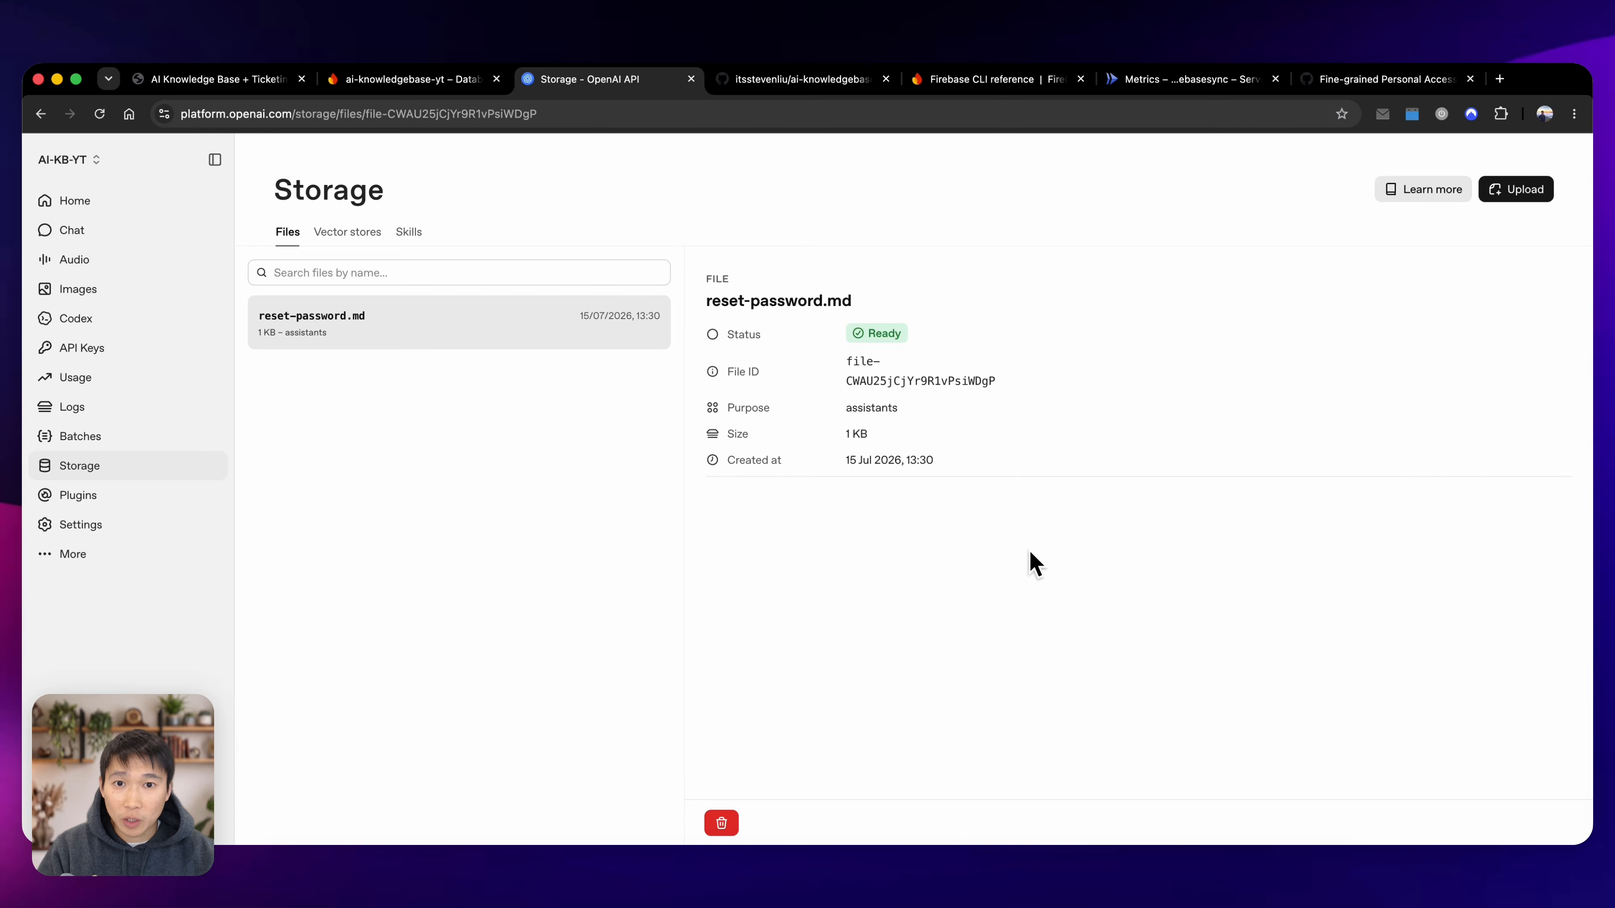
{"action": "key", "text": "super+Tab"}
{"action": "left_click", "coordinate": [1546, 81]}
{"action": "type", "text": "npm ru"}
{"action": "key", "text": "super+BackSpace"}
{"action": "left_click", "coordinate": [595, 769]}
{"action": "type", "text": "npm run dev"}
{"action": "key", "text": "Return"}
{"action": "left_click", "coordinate": [437, 778], "text": "super"}
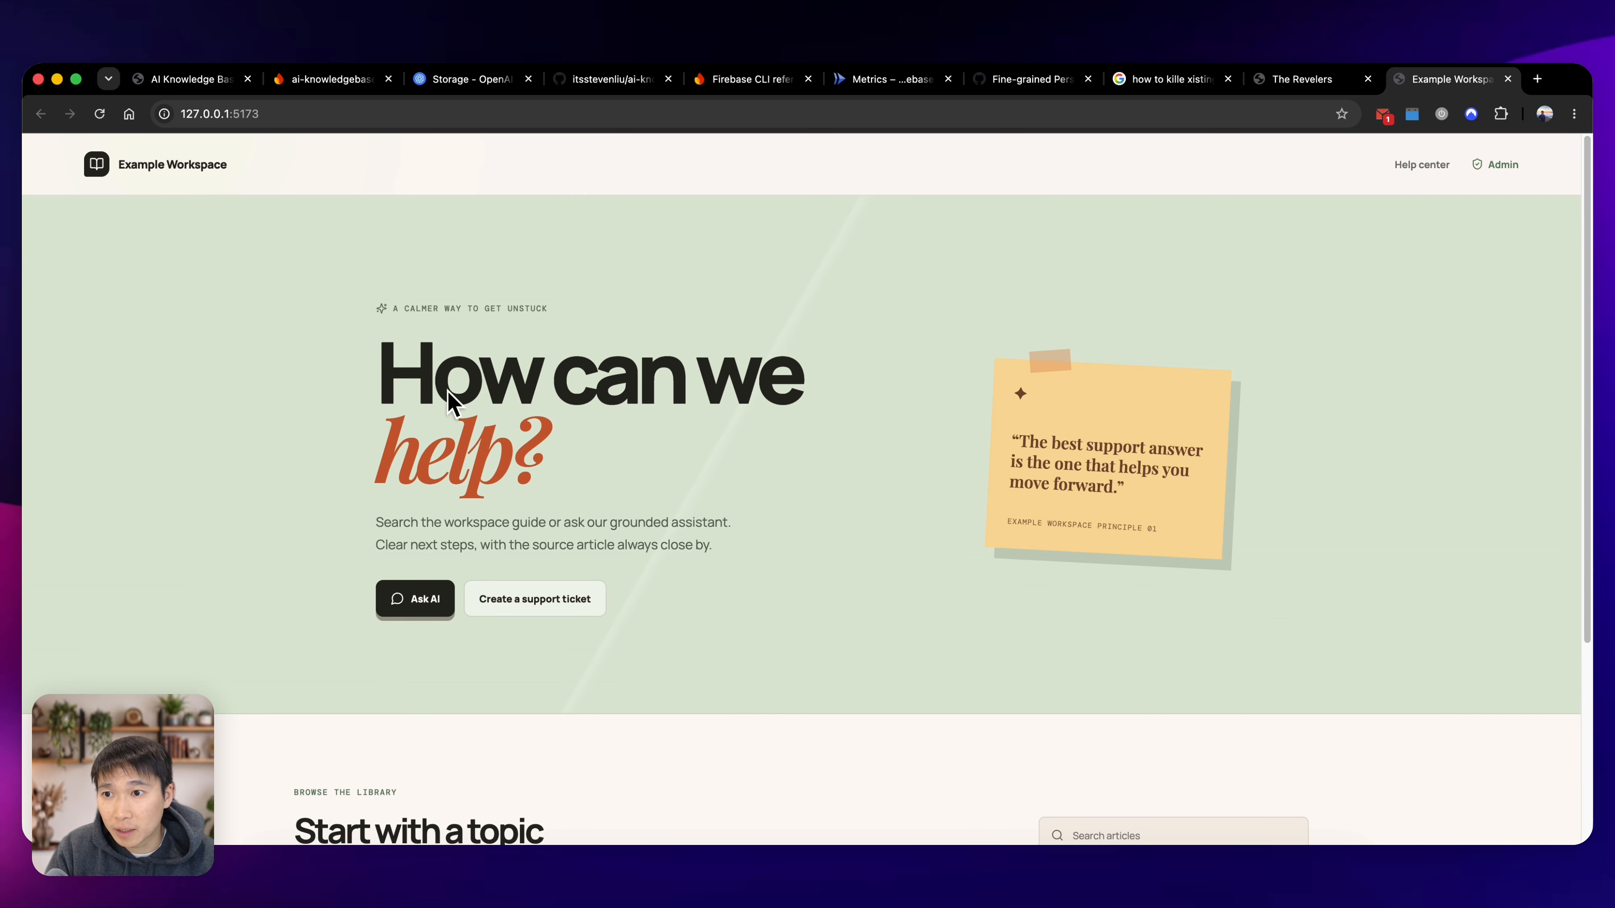
Examine the local help center's home page and the notice in its "Start with a topic" library section.
{"action": "scroll", "coordinate": [440, 546], "scroll_direction": "down", "scroll_amount": 5}
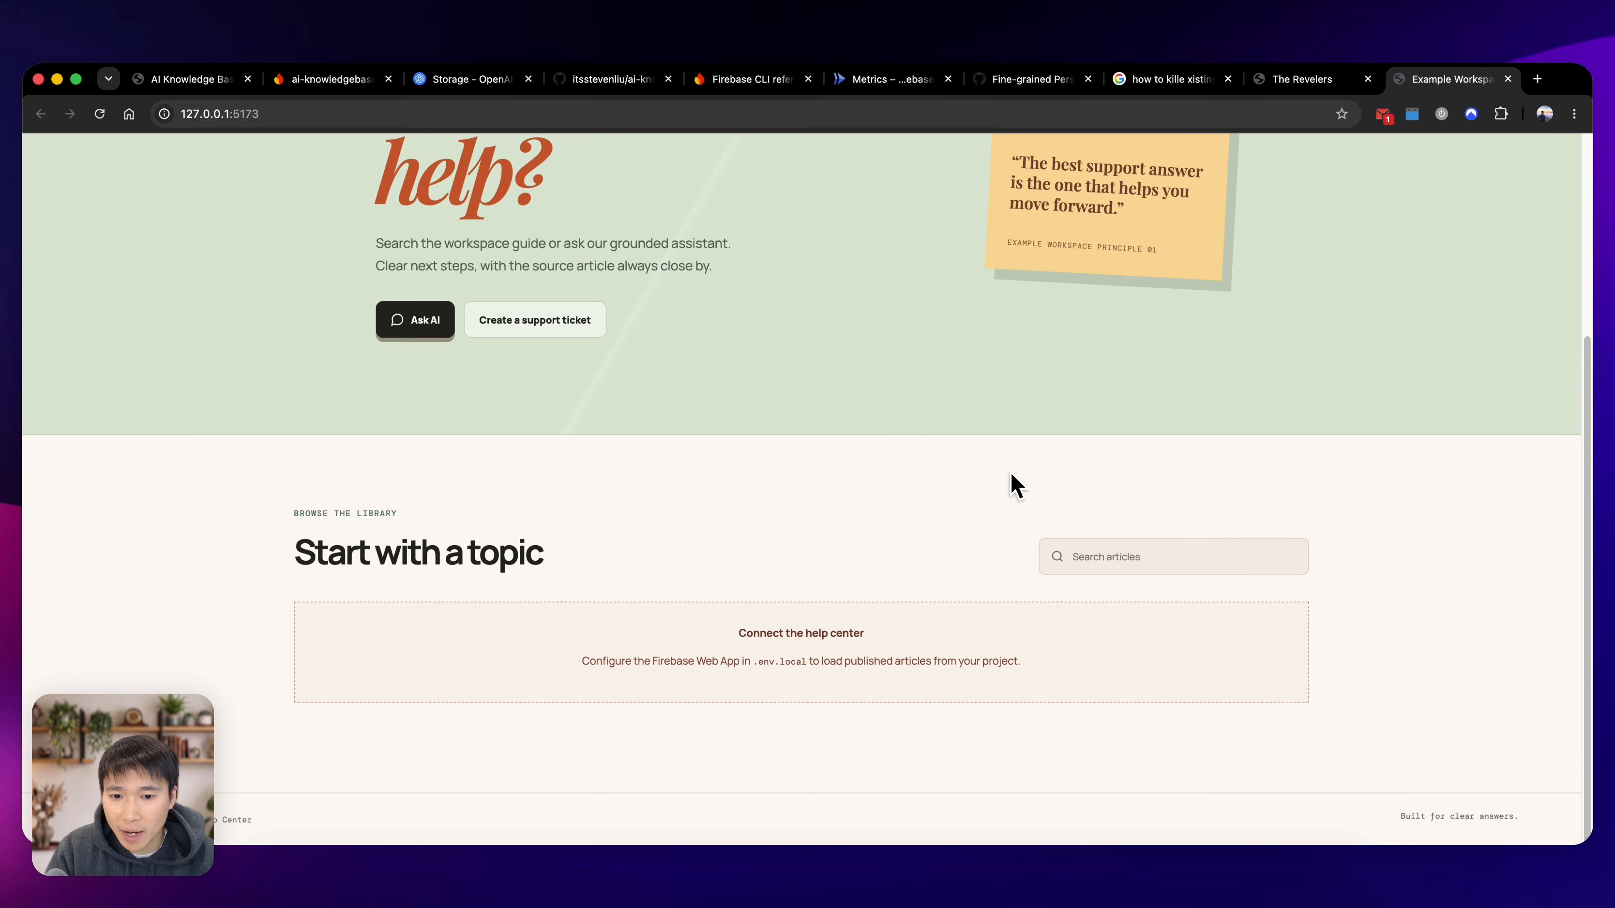
{"action": "scroll", "coordinate": [1011, 509], "scroll_direction": "up", "scroll_amount": 5}
{"action": "scroll", "coordinate": [808, 464], "scroll_direction": "down", "scroll_amount": 5}
{"action": "left_click_drag", "start_coordinate": [1021, 665], "coordinate": [651, 636]}
{"action": "key", "text": "super+c"}
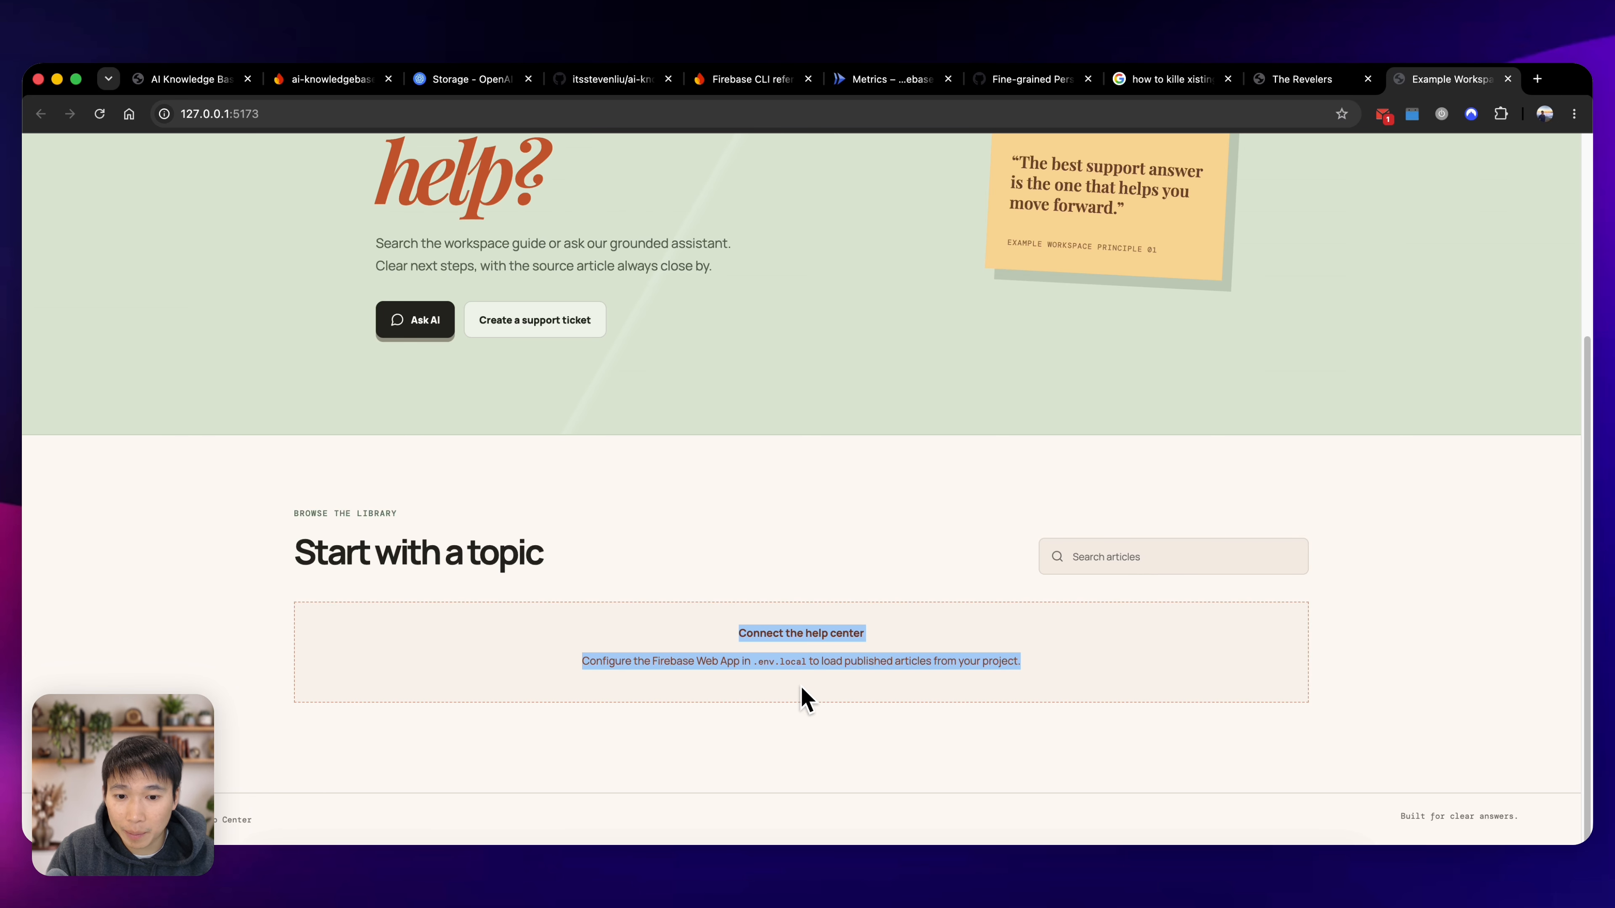
{"action": "scroll", "coordinate": [925, 689], "scroll_direction": "up", "scroll_amount": 5}
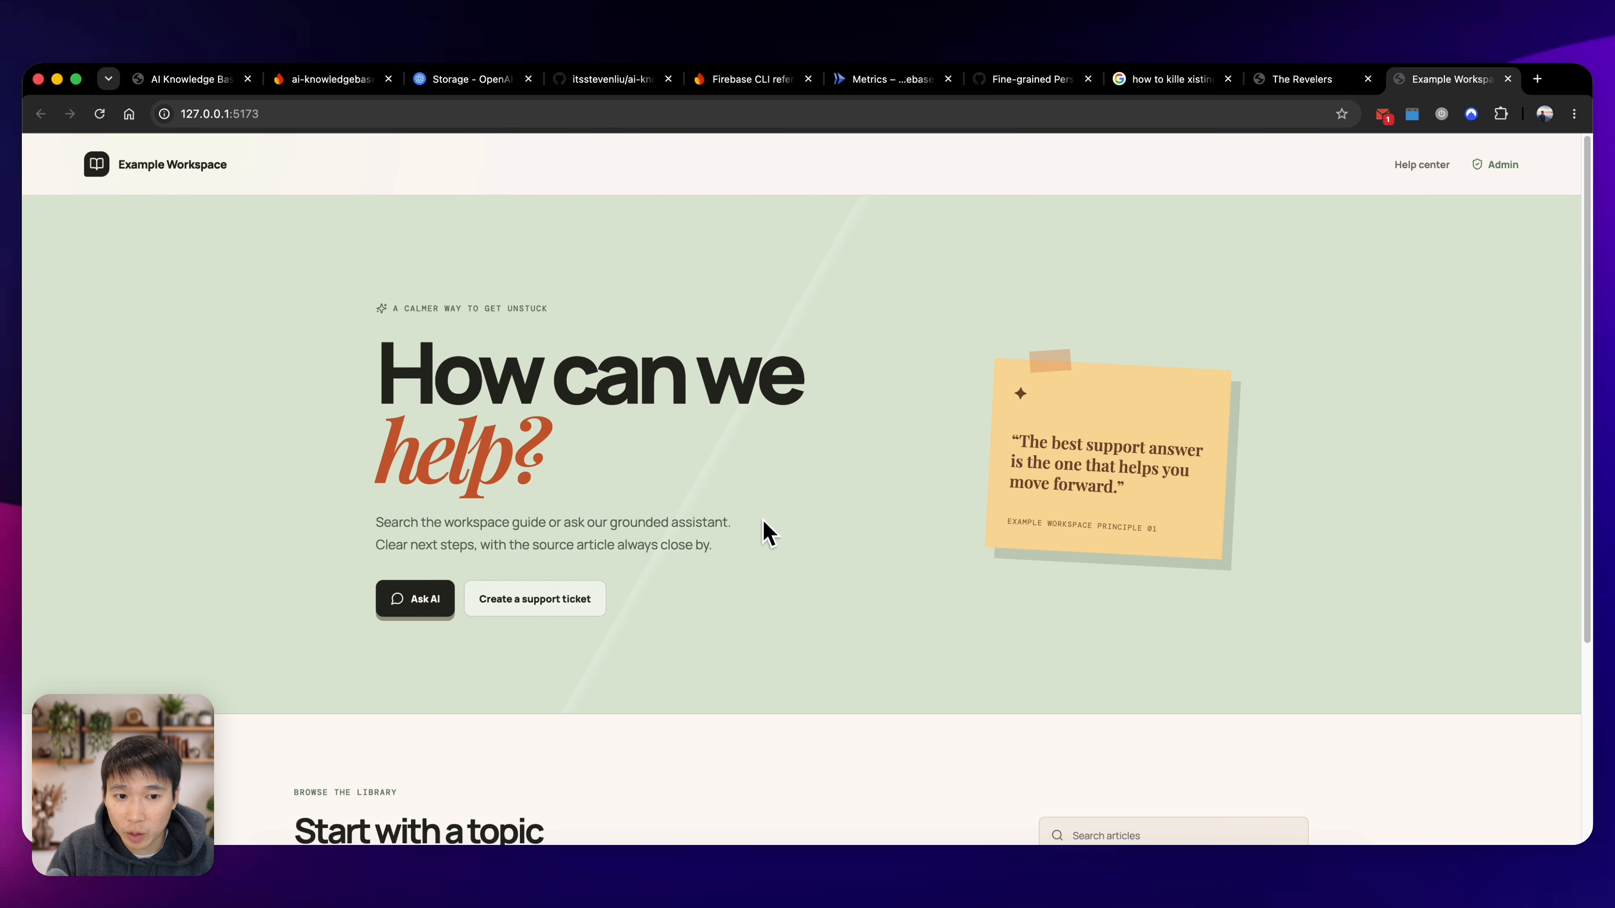
{"action": "key", "text": "super+Tab"}
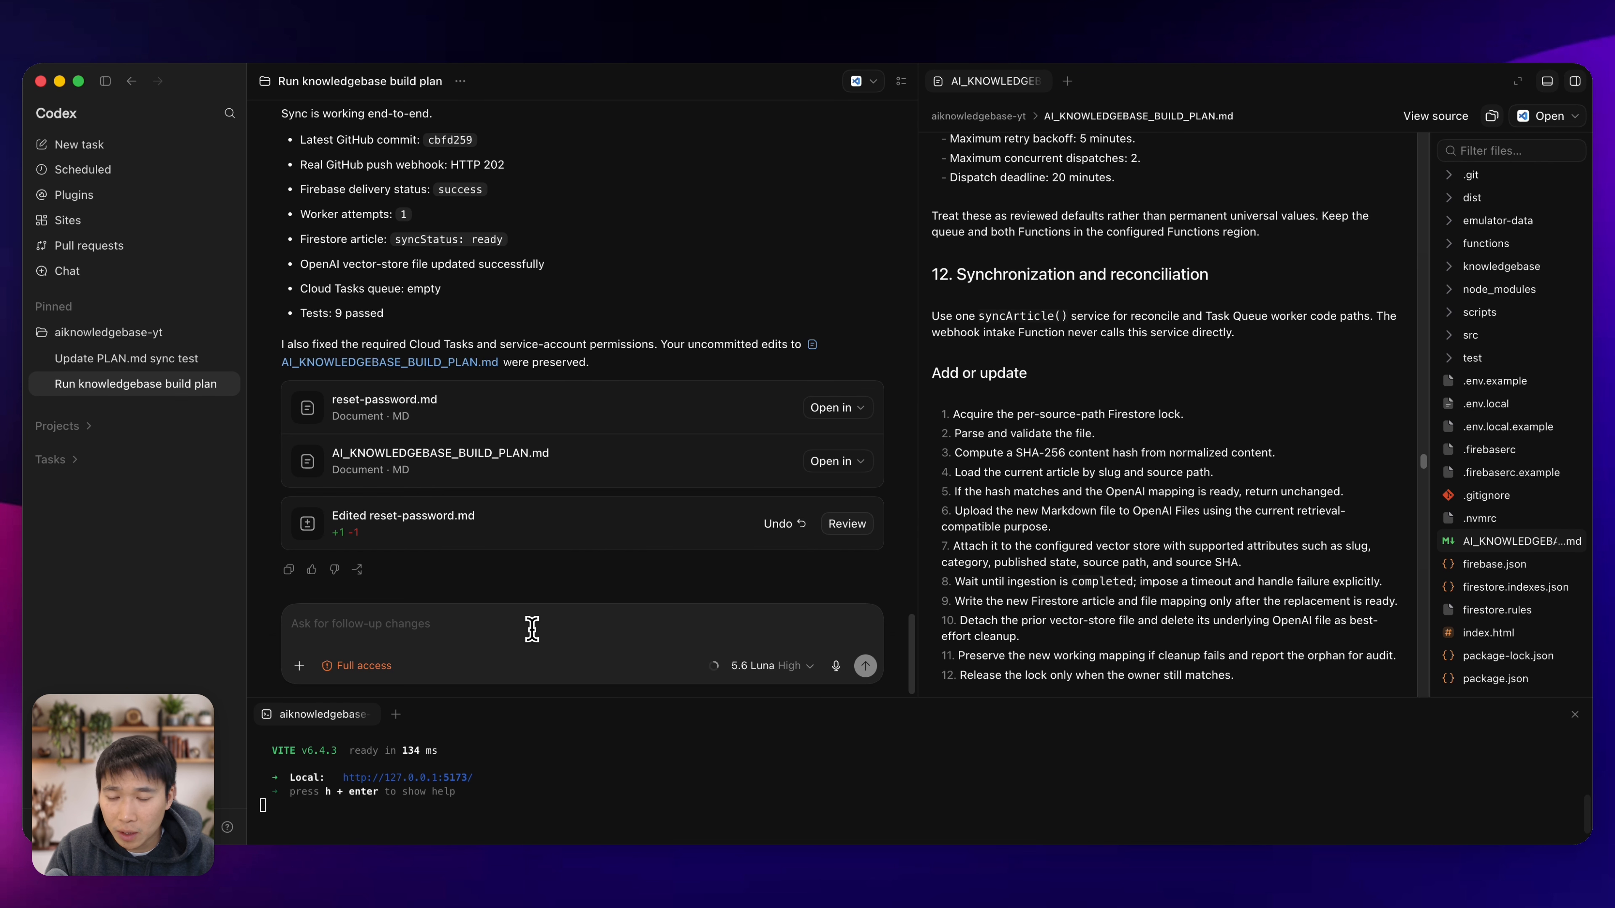
{"action": "key", "text": "super+Tab"}
{"action": "scroll", "coordinate": [702, 721], "scroll_direction": "down", "scroll_amount": 5}
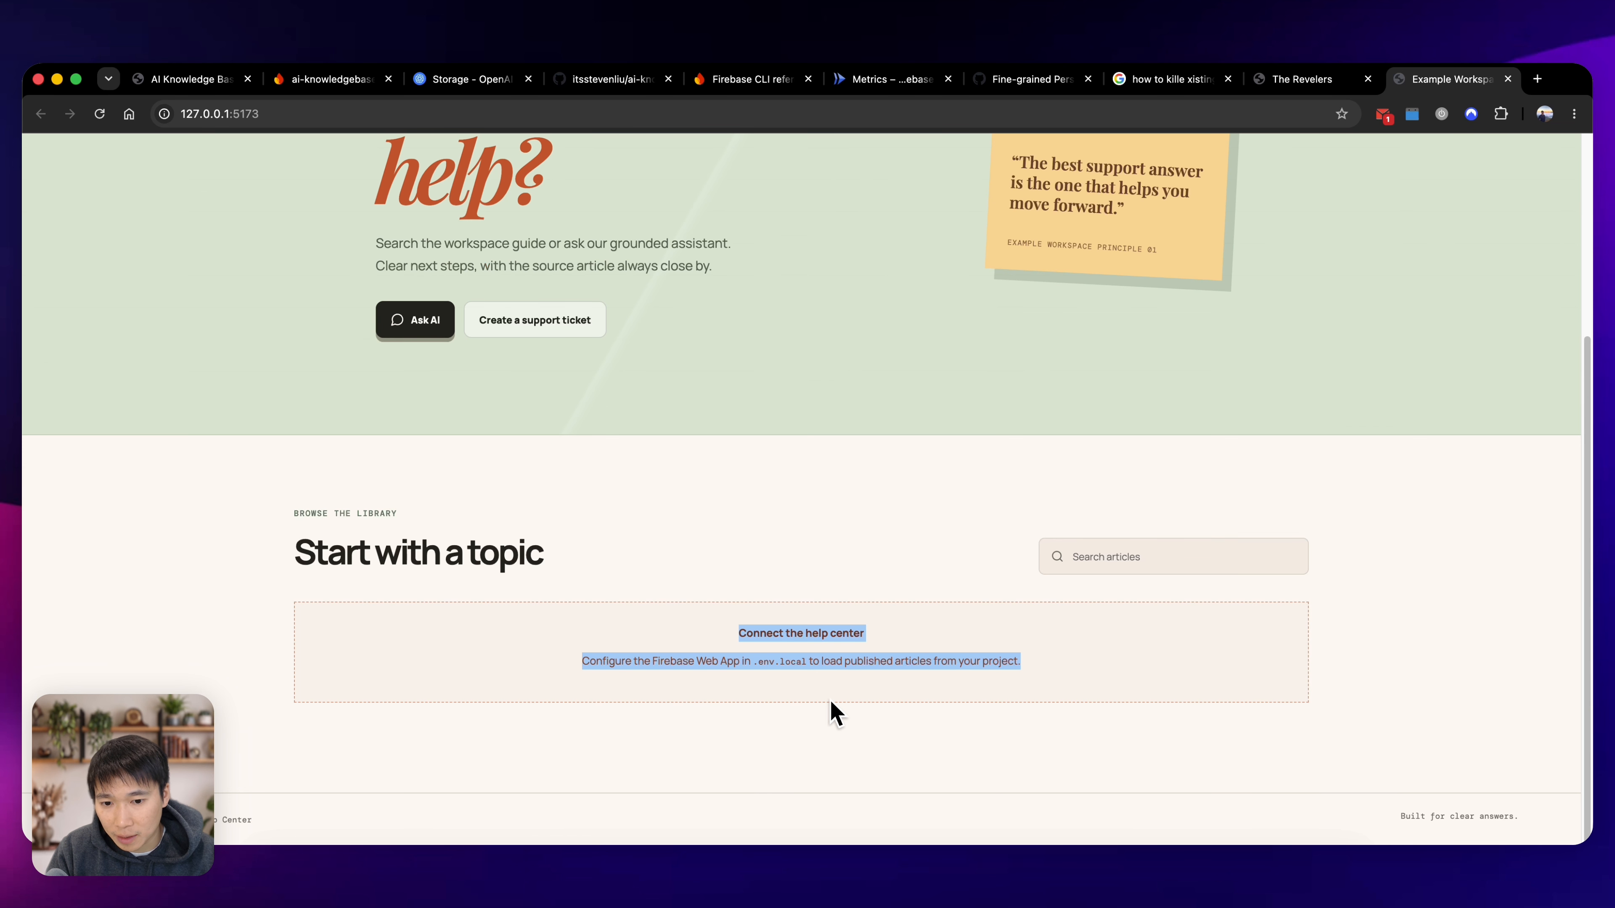
In Codex, report that the articles don't seem to be pulling and paste the copied help center notice into the message.
{"action": "key", "text": "super+Tab"}
{"action": "type", "text": "t"}
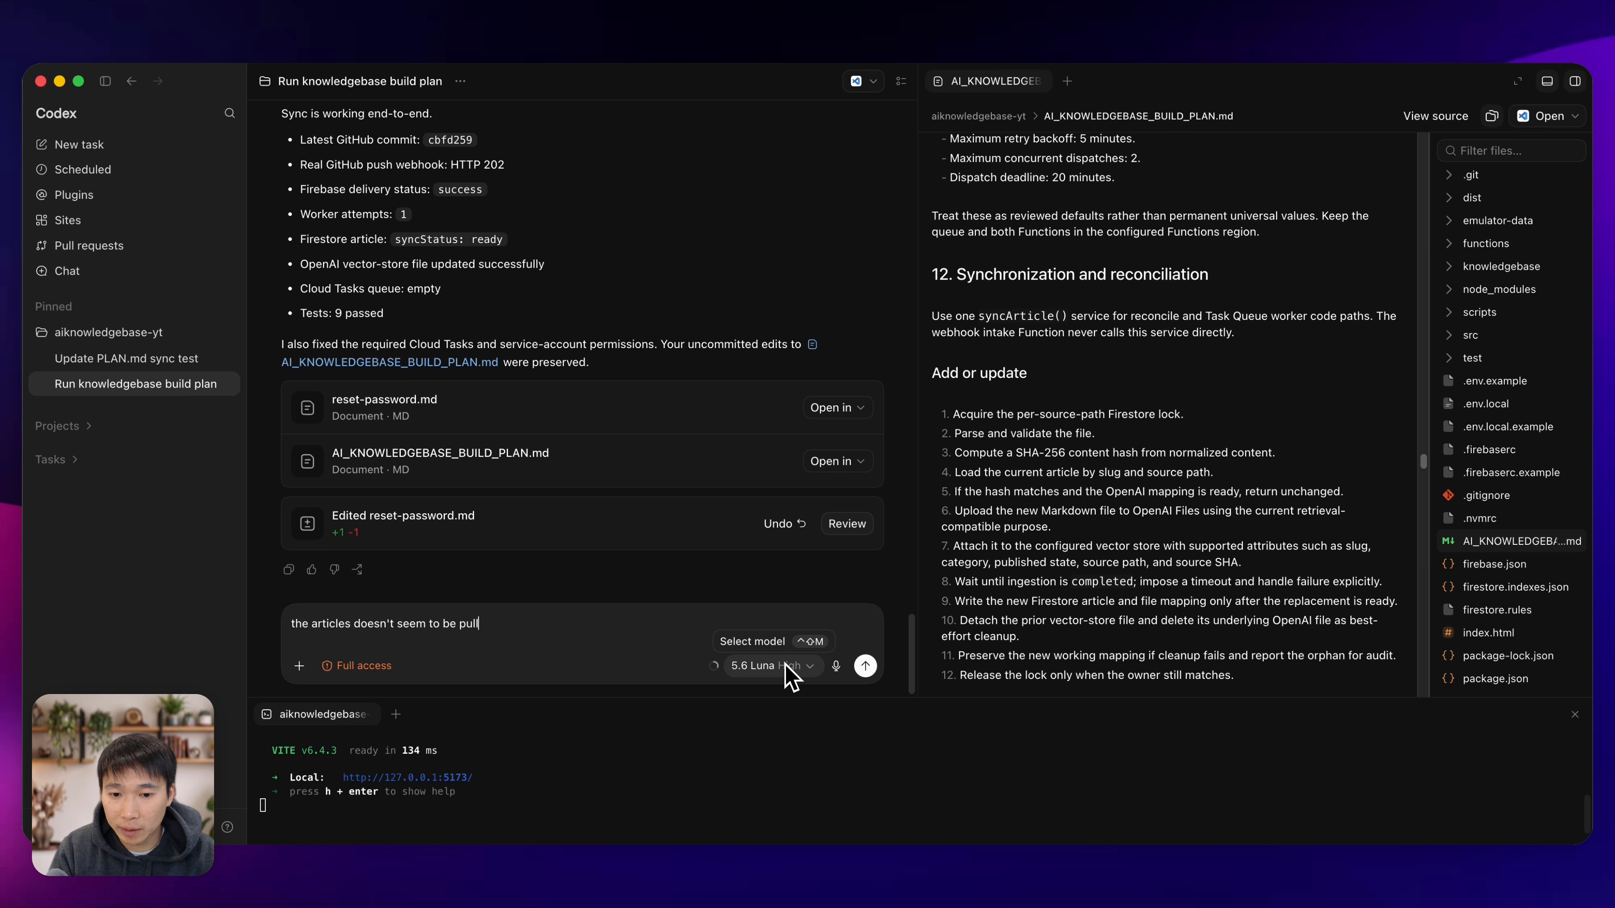
{"action": "type", "text": "ing"}
{"action": "key", "text": "super+v"}
In the browser, look through the local help center's topic cards and view the "Change your email address" article.
{"action": "key", "text": "super+Tab"}
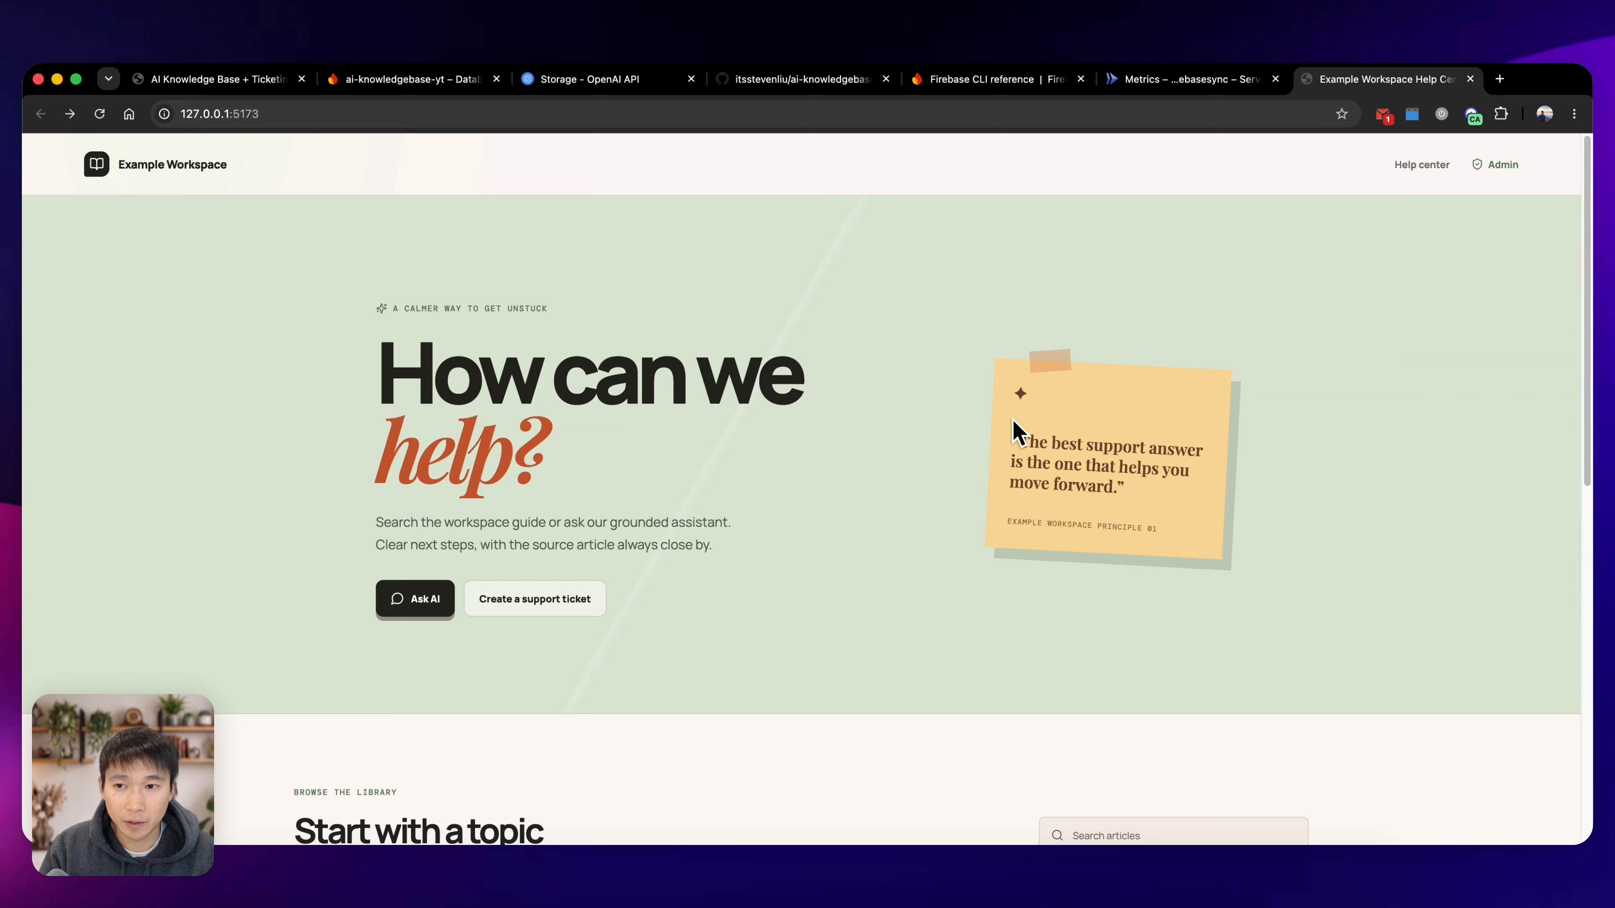
{"action": "scroll", "coordinate": [947, 509], "scroll_direction": "down", "scroll_amount": 5}
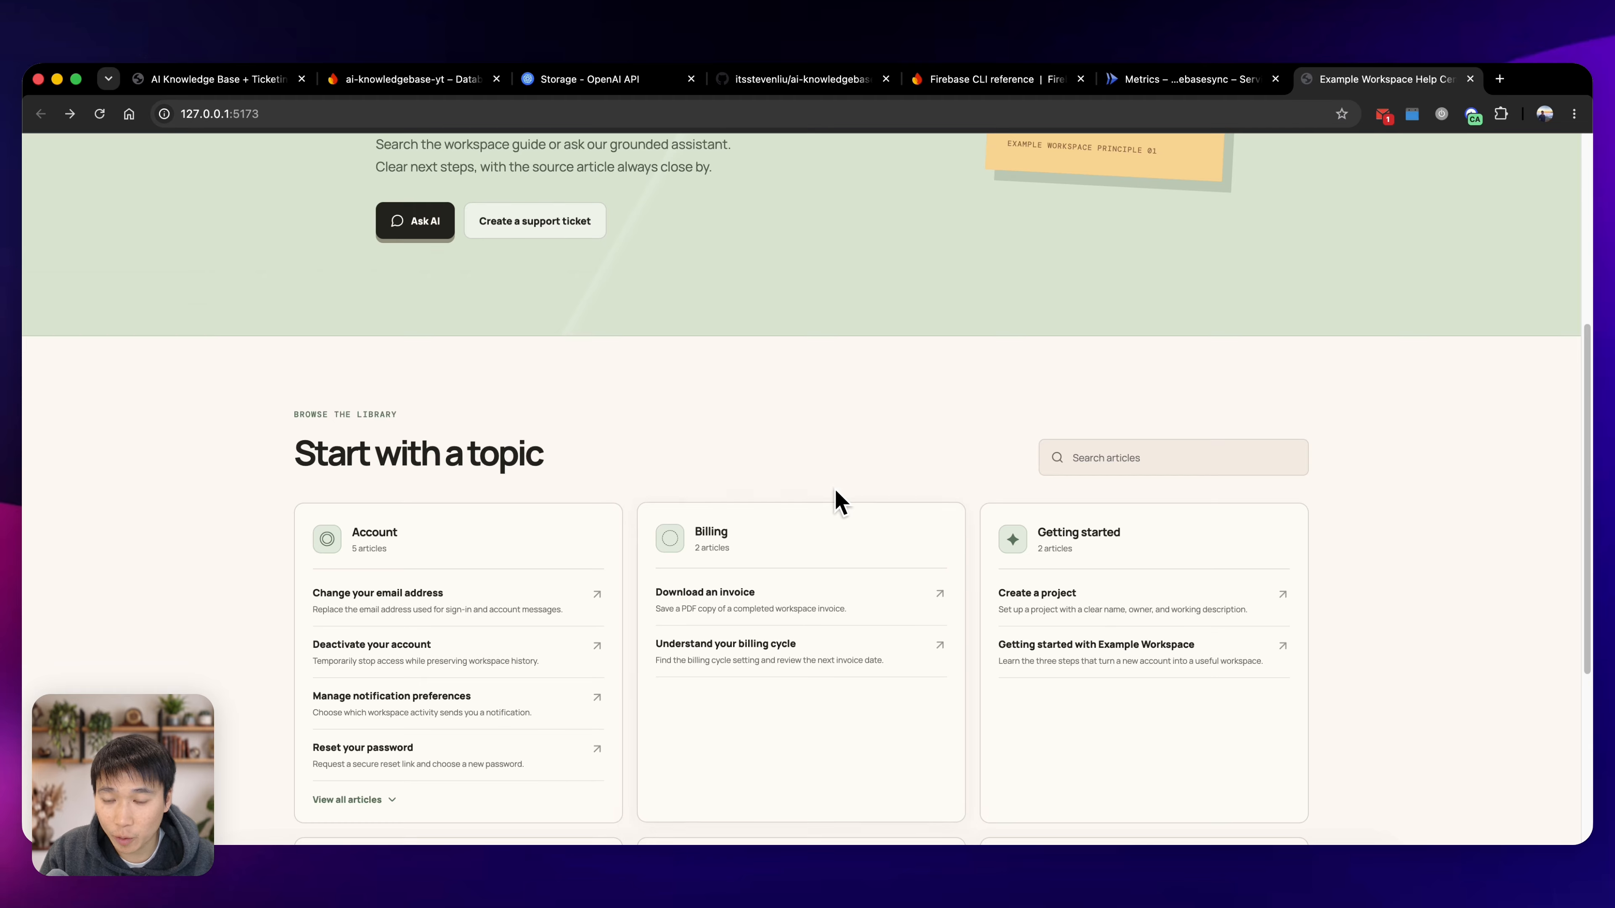
{"action": "scroll", "coordinate": [827, 503], "scroll_direction": "down", "scroll_amount": 3}
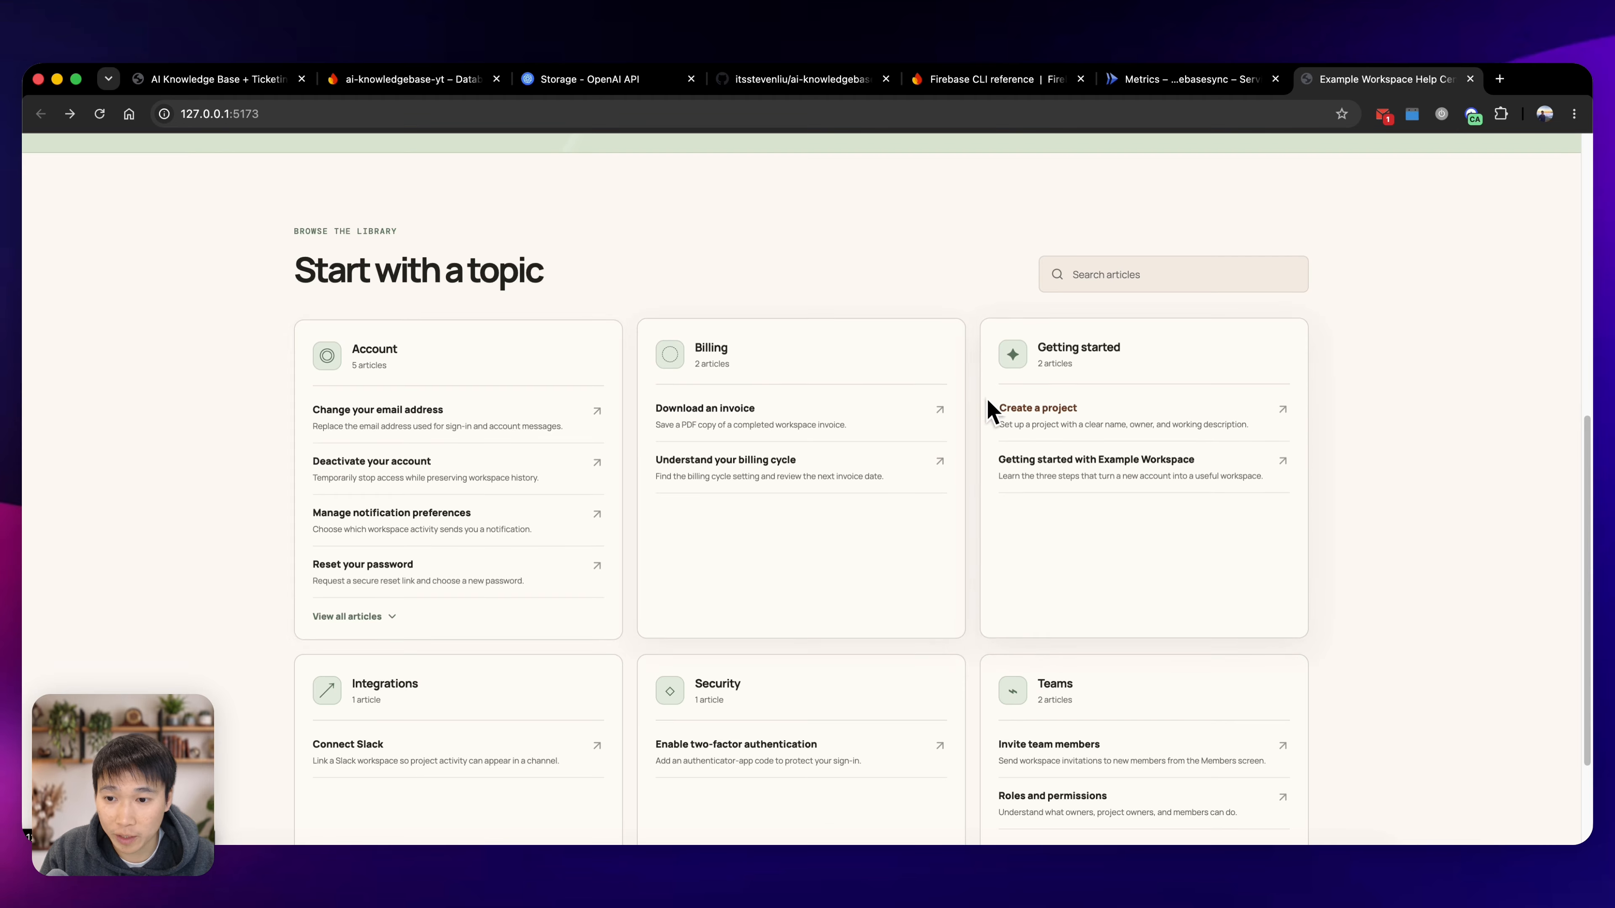
{"action": "left_click", "coordinate": [396, 420]}
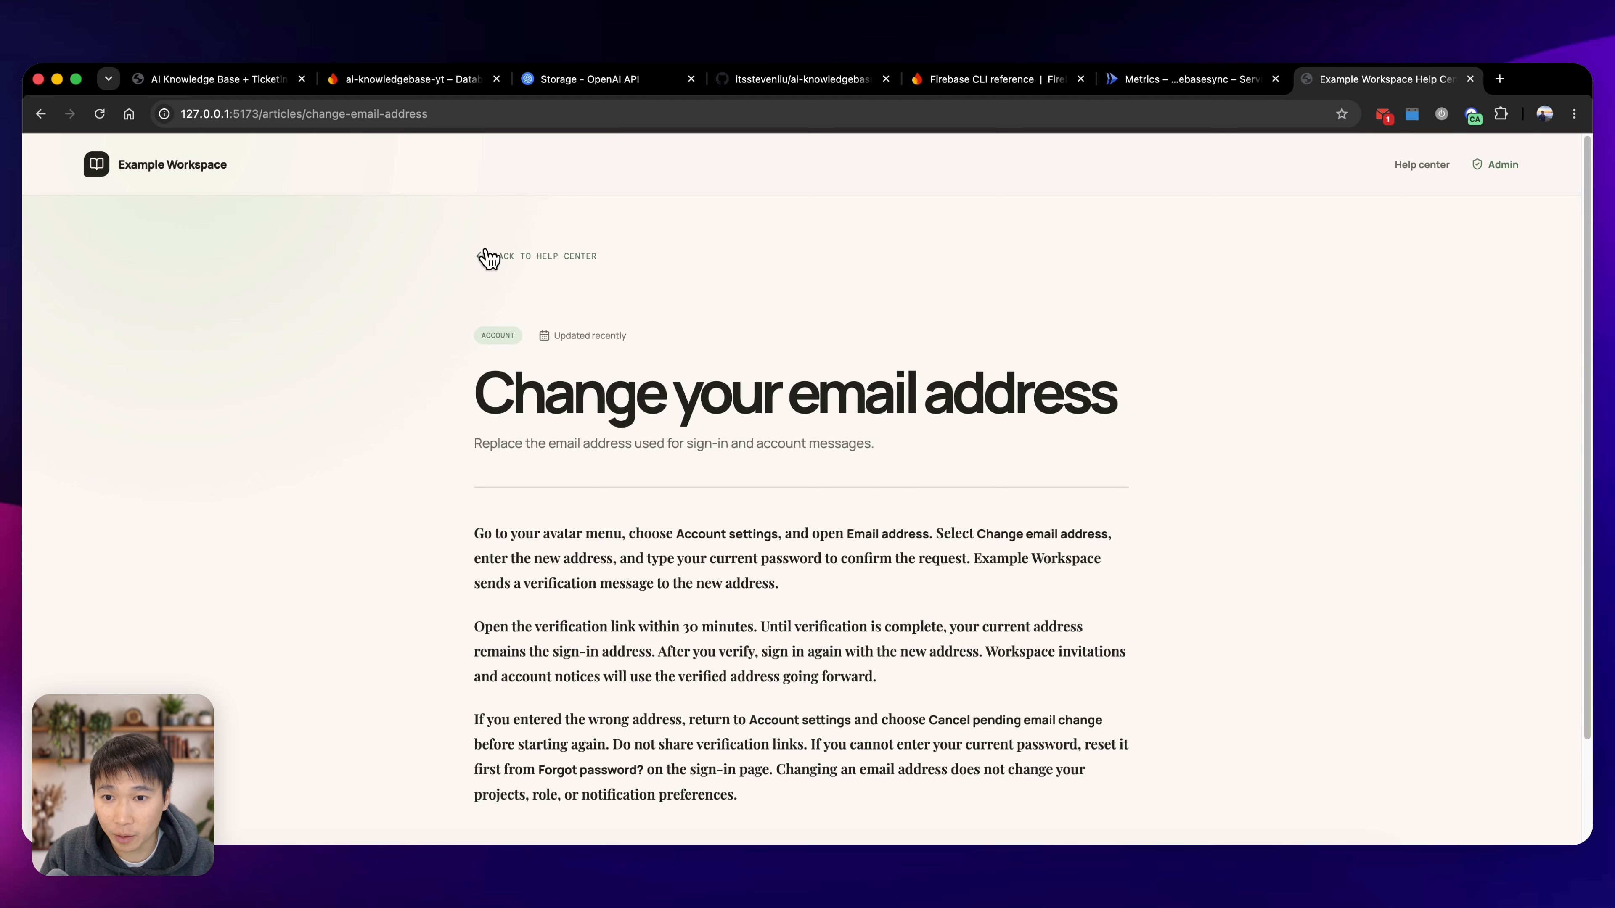
{"action": "left_click", "coordinate": [488, 258]}
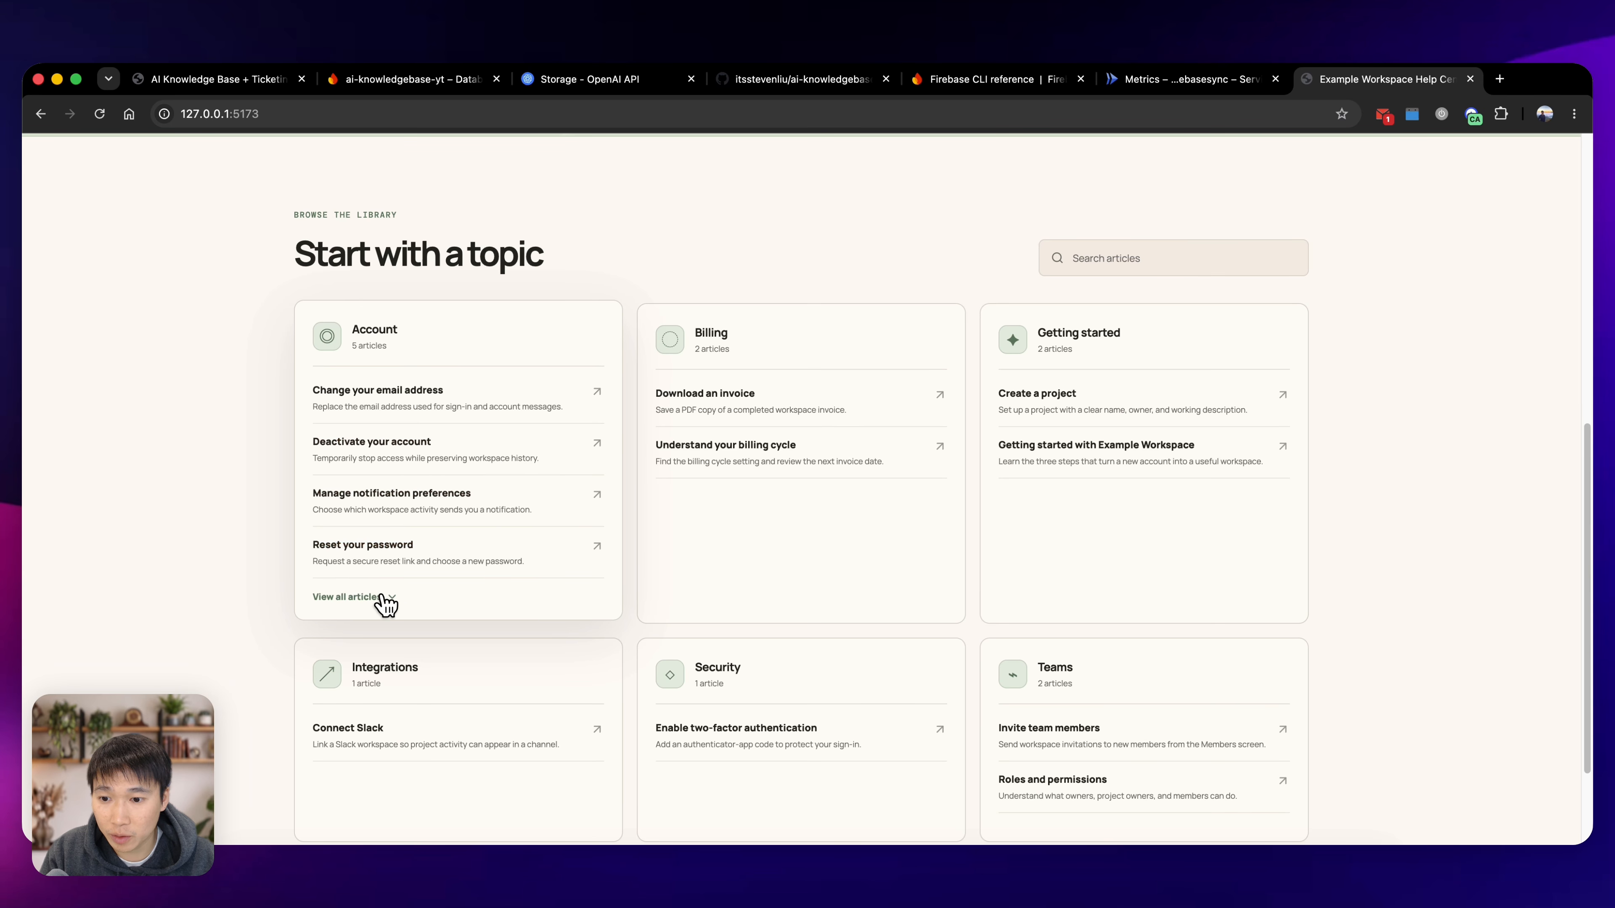
Show all articles in the Account category, view "Update your profile", and look over the remaining topic cards.
{"action": "left_click", "coordinate": [385, 598]}
{"action": "left_click", "coordinate": [412, 604]}
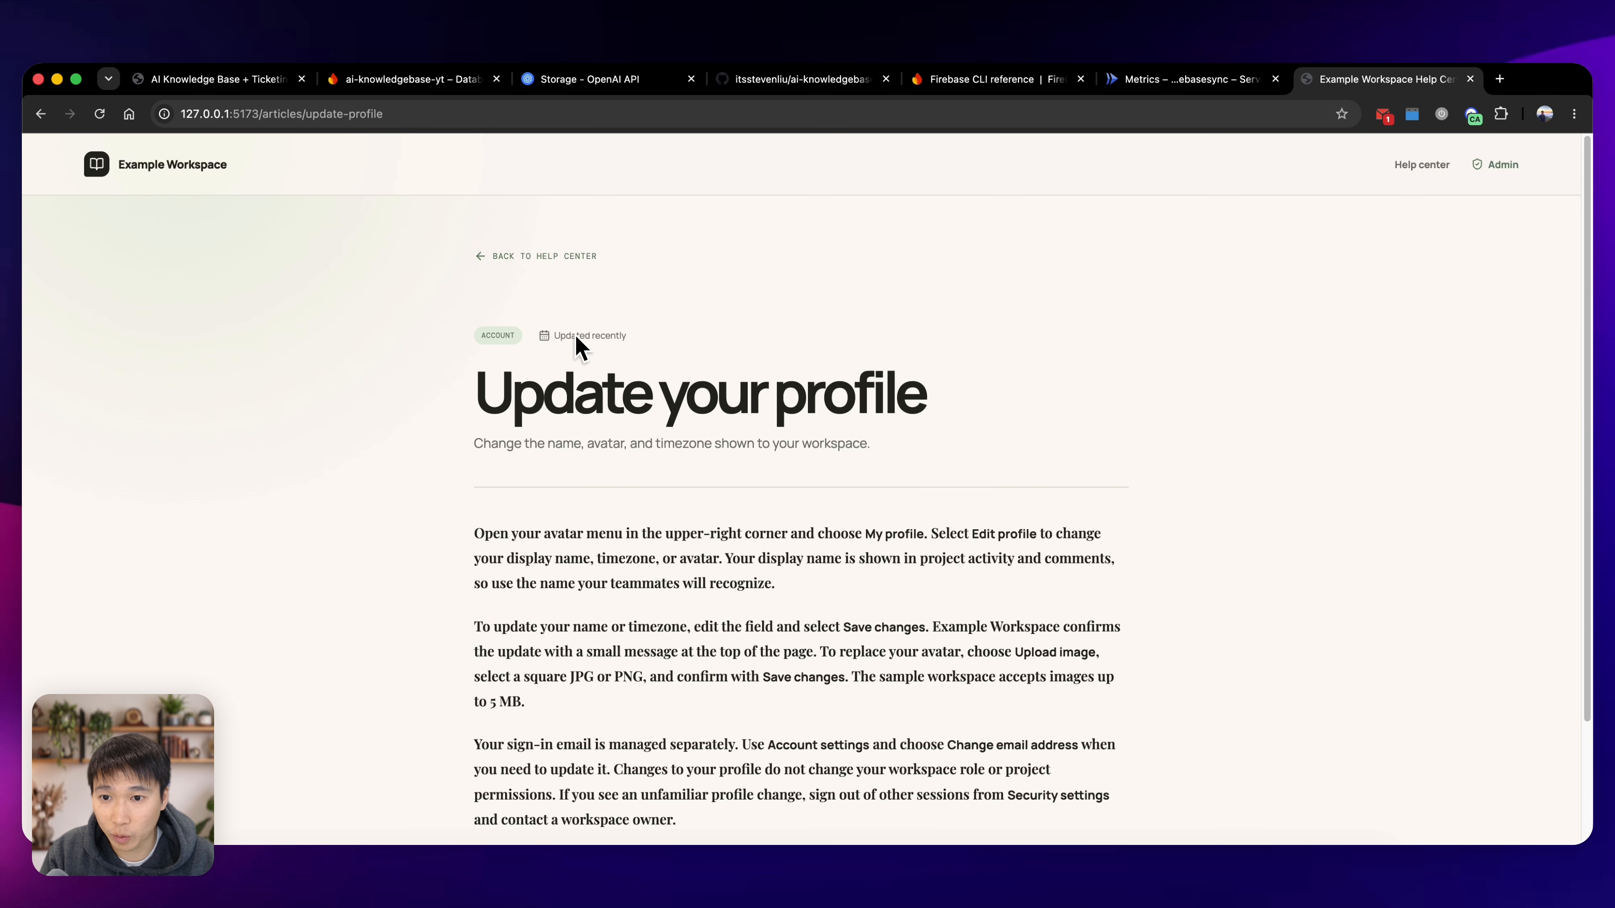
{"action": "left_click", "coordinate": [536, 258]}
{"action": "scroll", "coordinate": [857, 664], "scroll_direction": "down", "scroll_amount": 10}
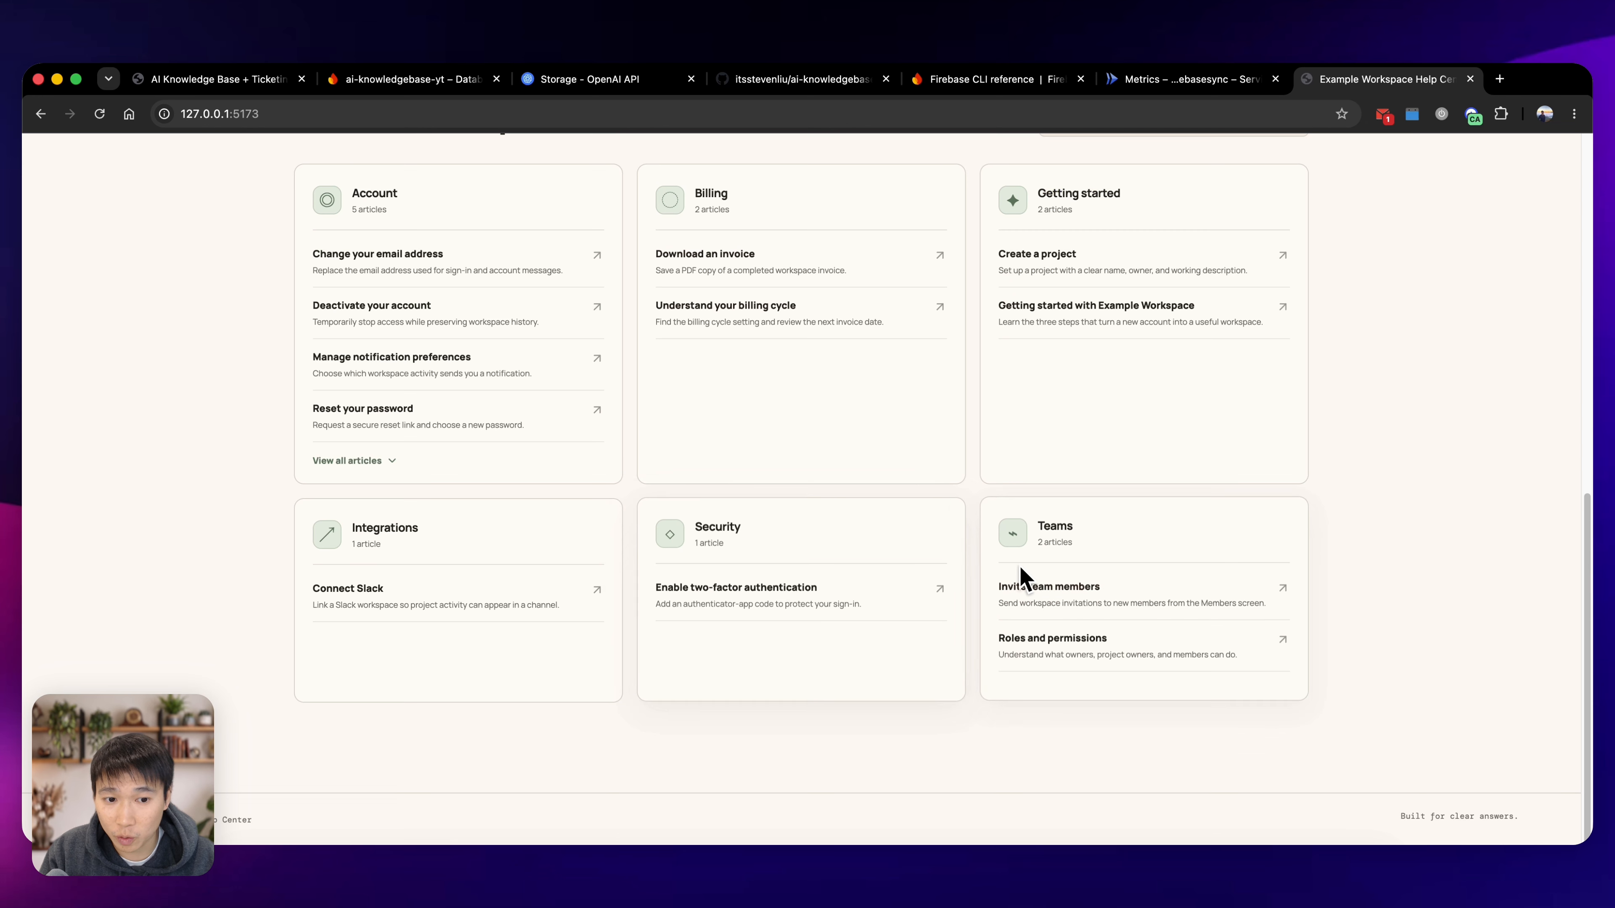
{"action": "scroll", "coordinate": [1020, 576], "scroll_direction": "up", "scroll_amount": 5}
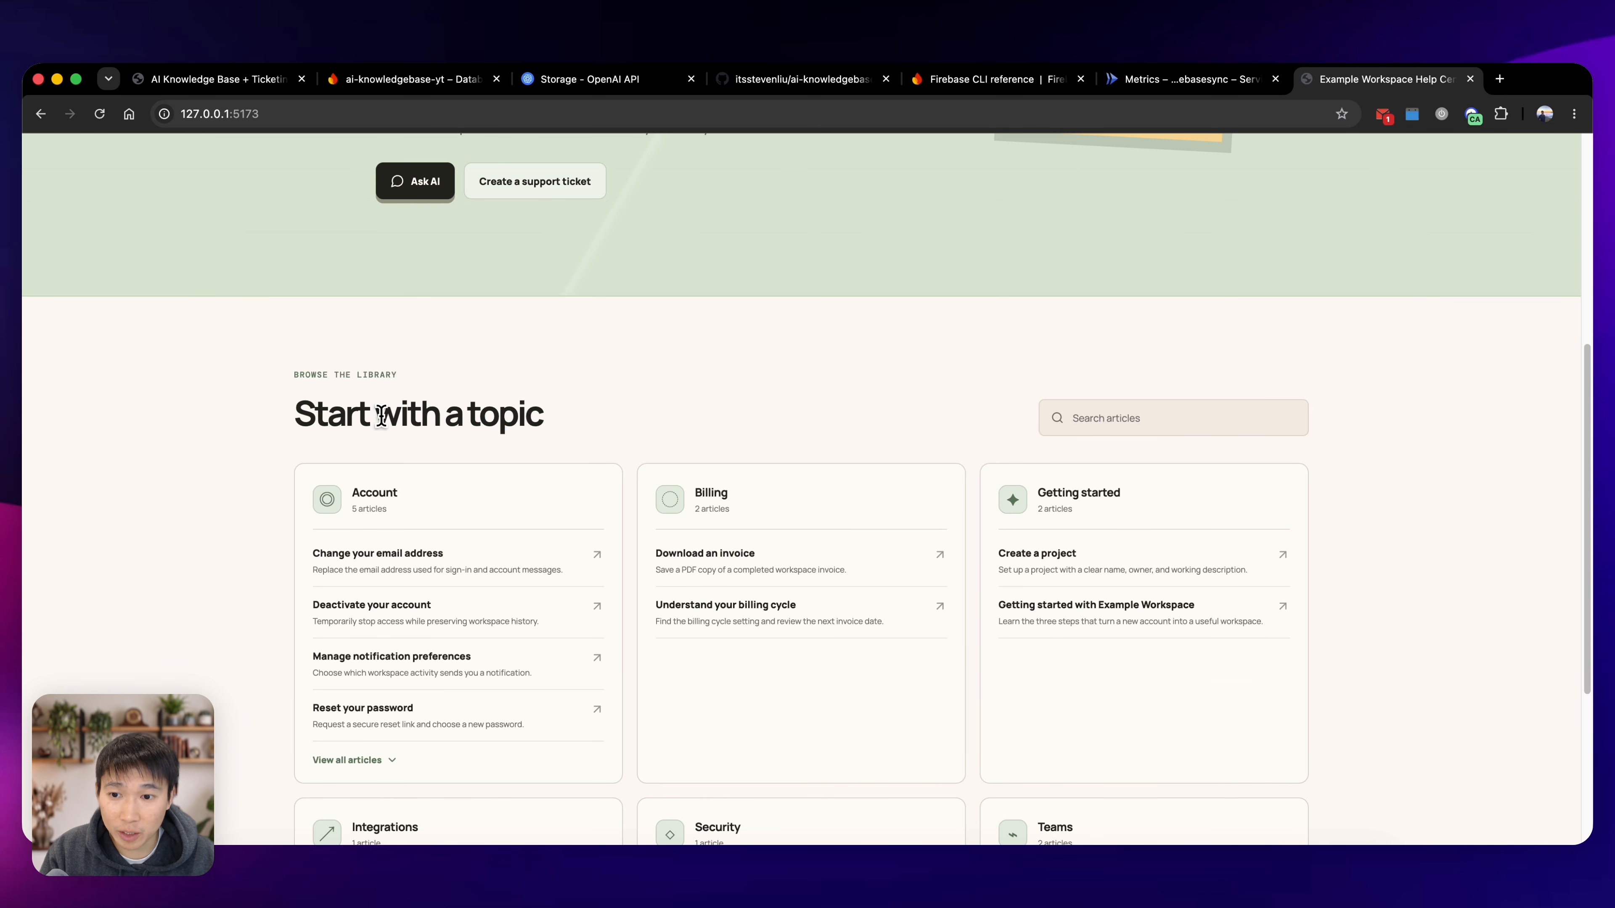
Search the article library for "creating" and for "create", and clear the search.
{"action": "left_click", "coordinate": [1169, 420]}
{"action": "type", "text": "creatin"}
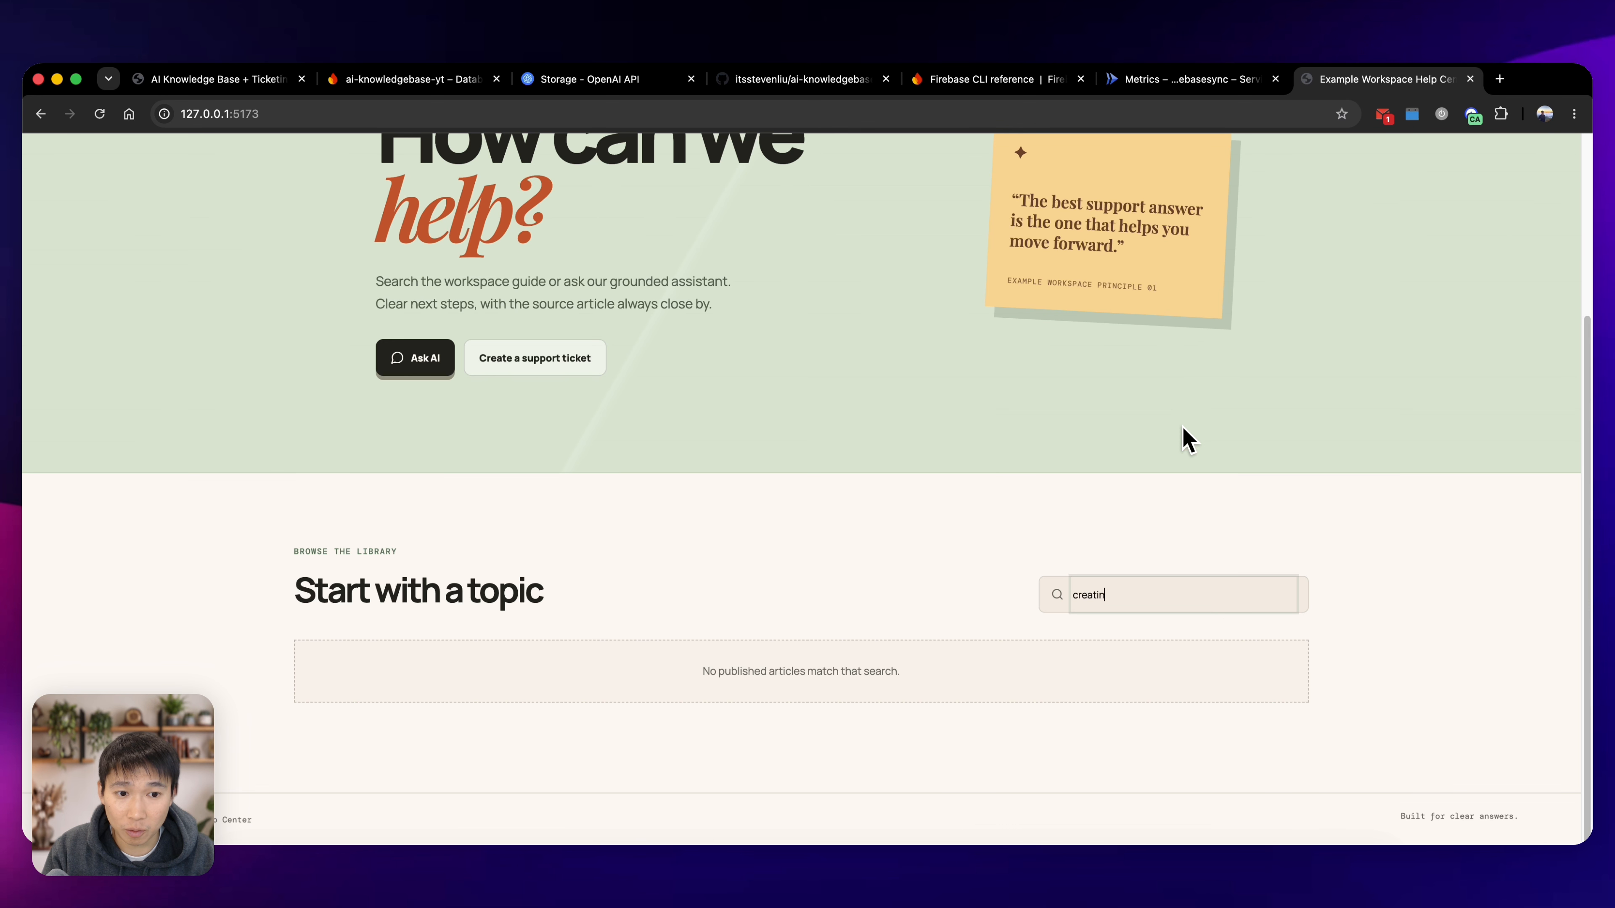
{"action": "type", "text": "g"}
{"action": "key", "text": "super+a"}
{"action": "key", "text": "BackSpace"}
{"action": "type", "text": "crea"}
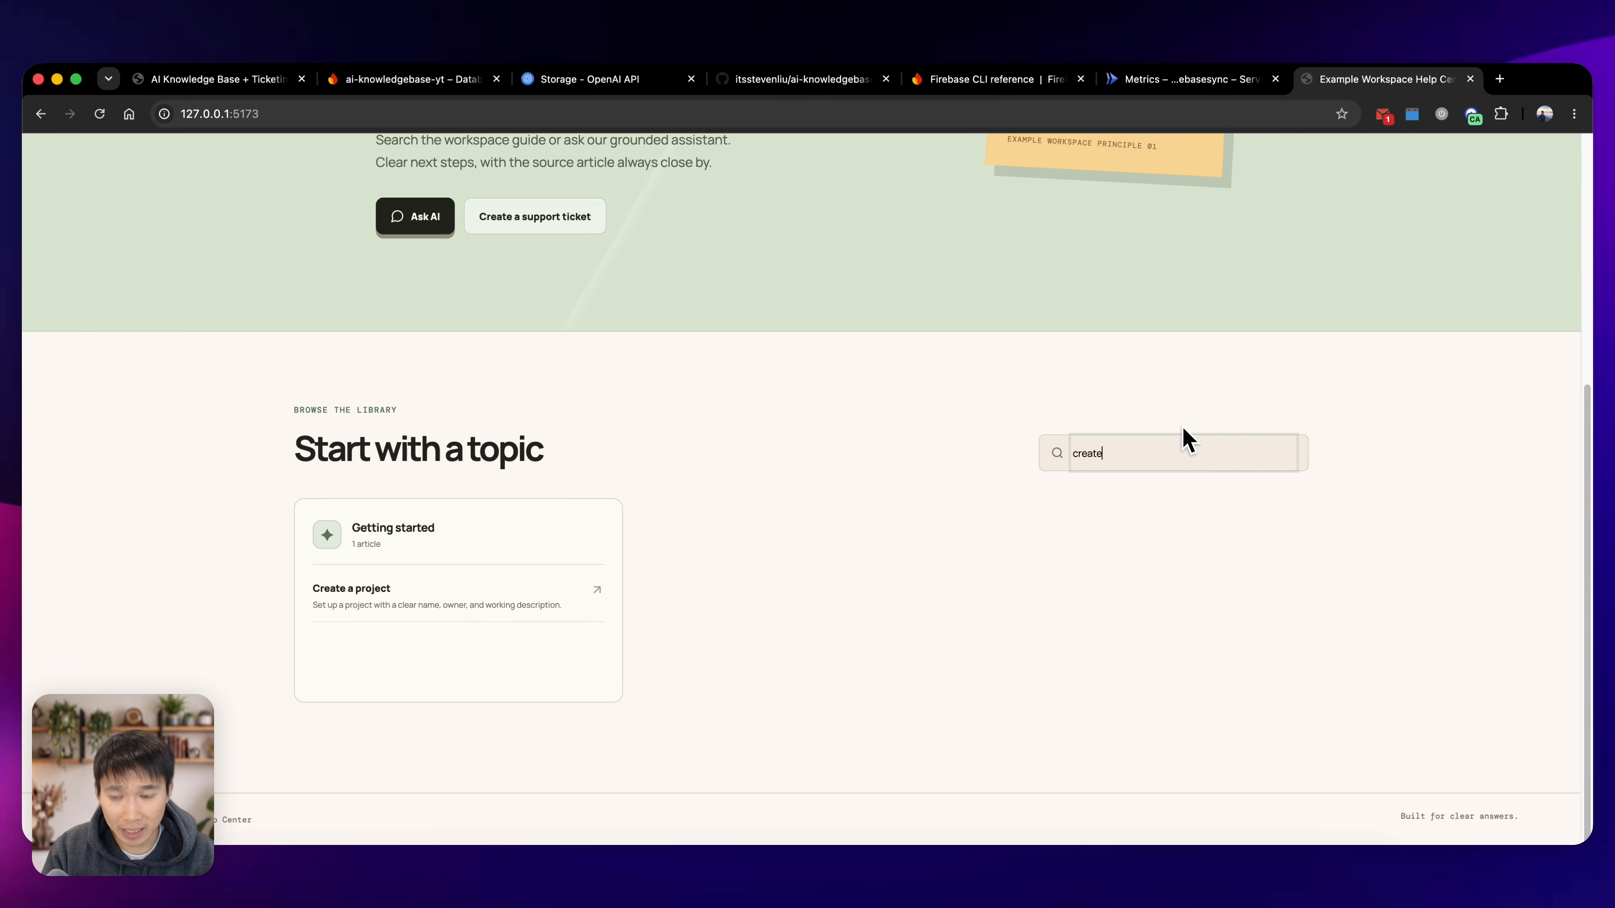
{"action": "key", "text": "super+a"}
{"action": "key", "text": "BackSpace"}
Try the help center's Ask AI option, return to the home page, and view the support ticket form before closing it.
{"action": "scroll", "coordinate": [883, 454], "scroll_direction": "up", "scroll_amount": 6}
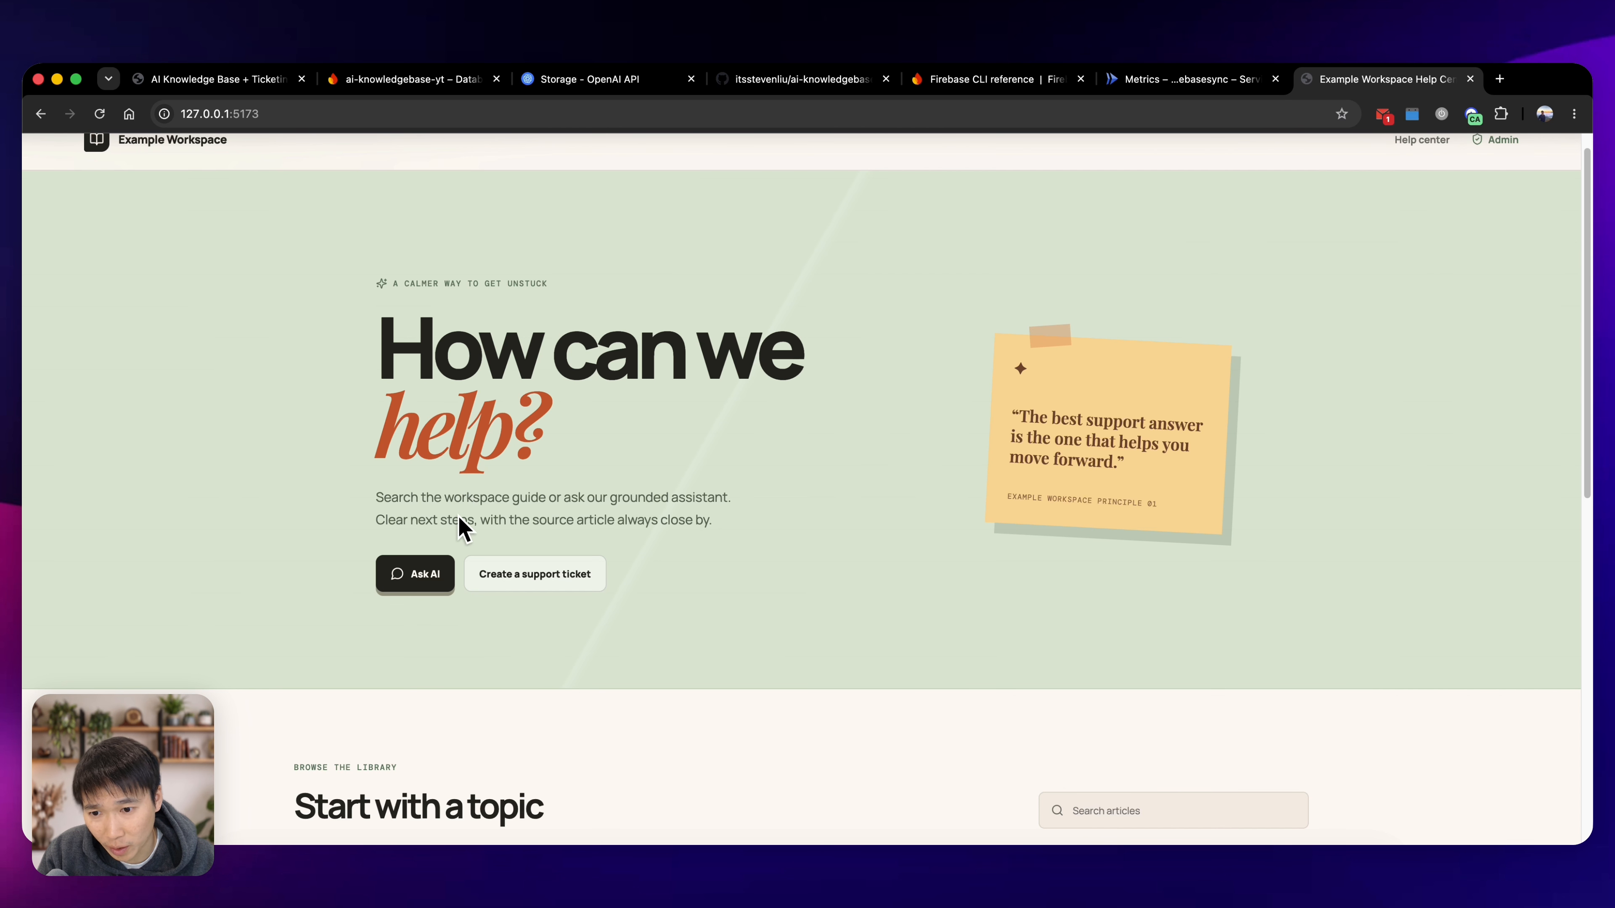
{"action": "left_click", "coordinate": [438, 580]}
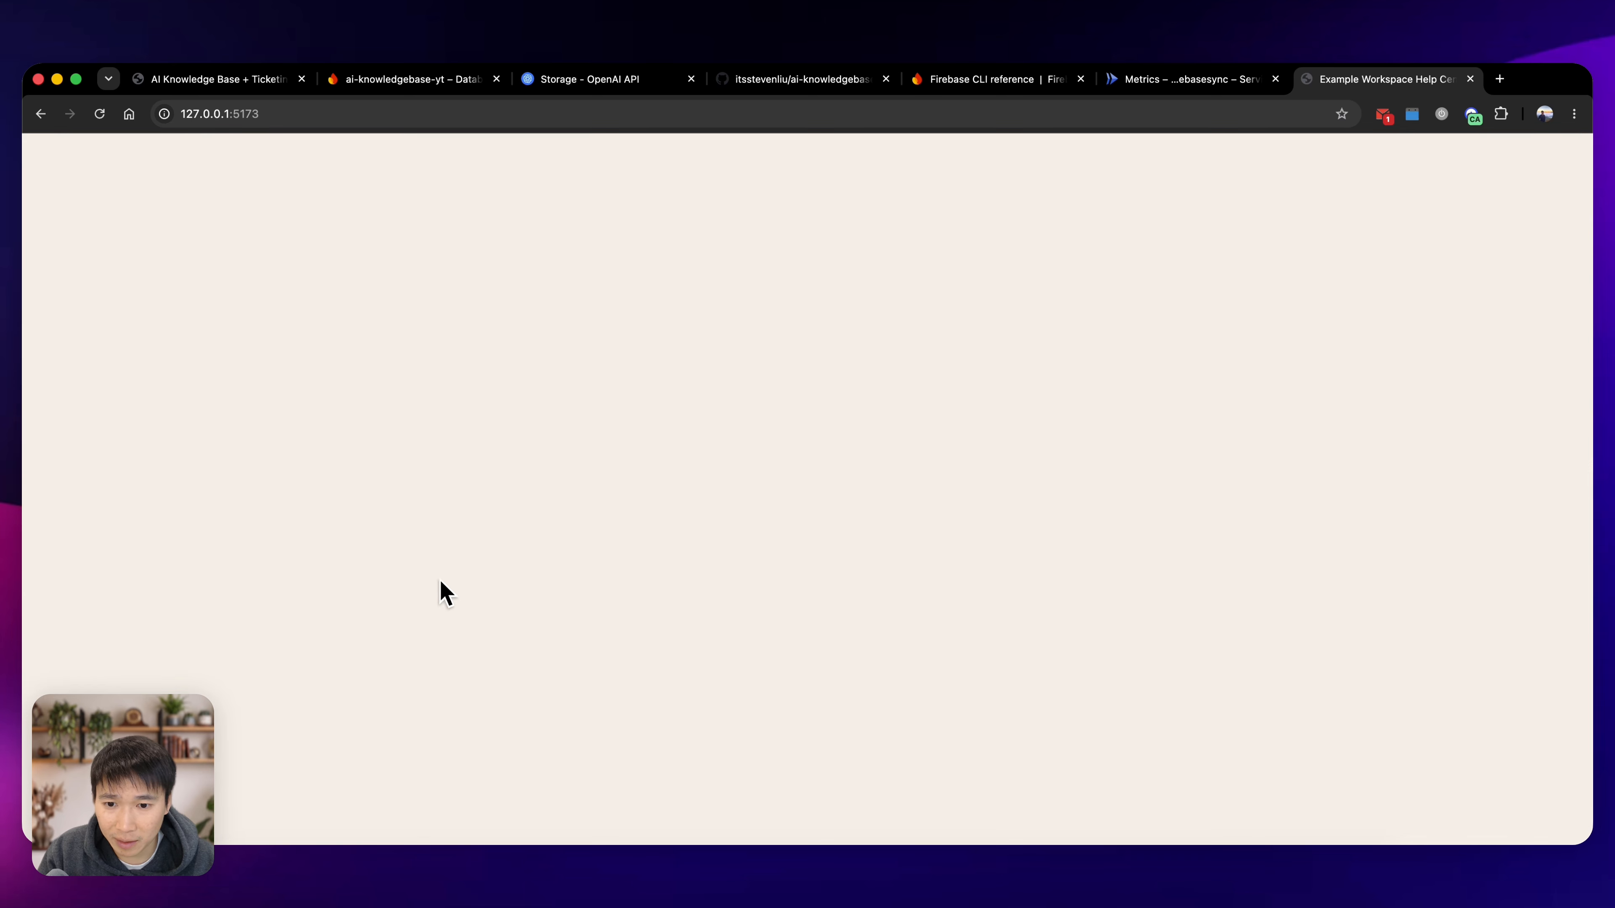
{"action": "left_click", "coordinate": [42, 122]}
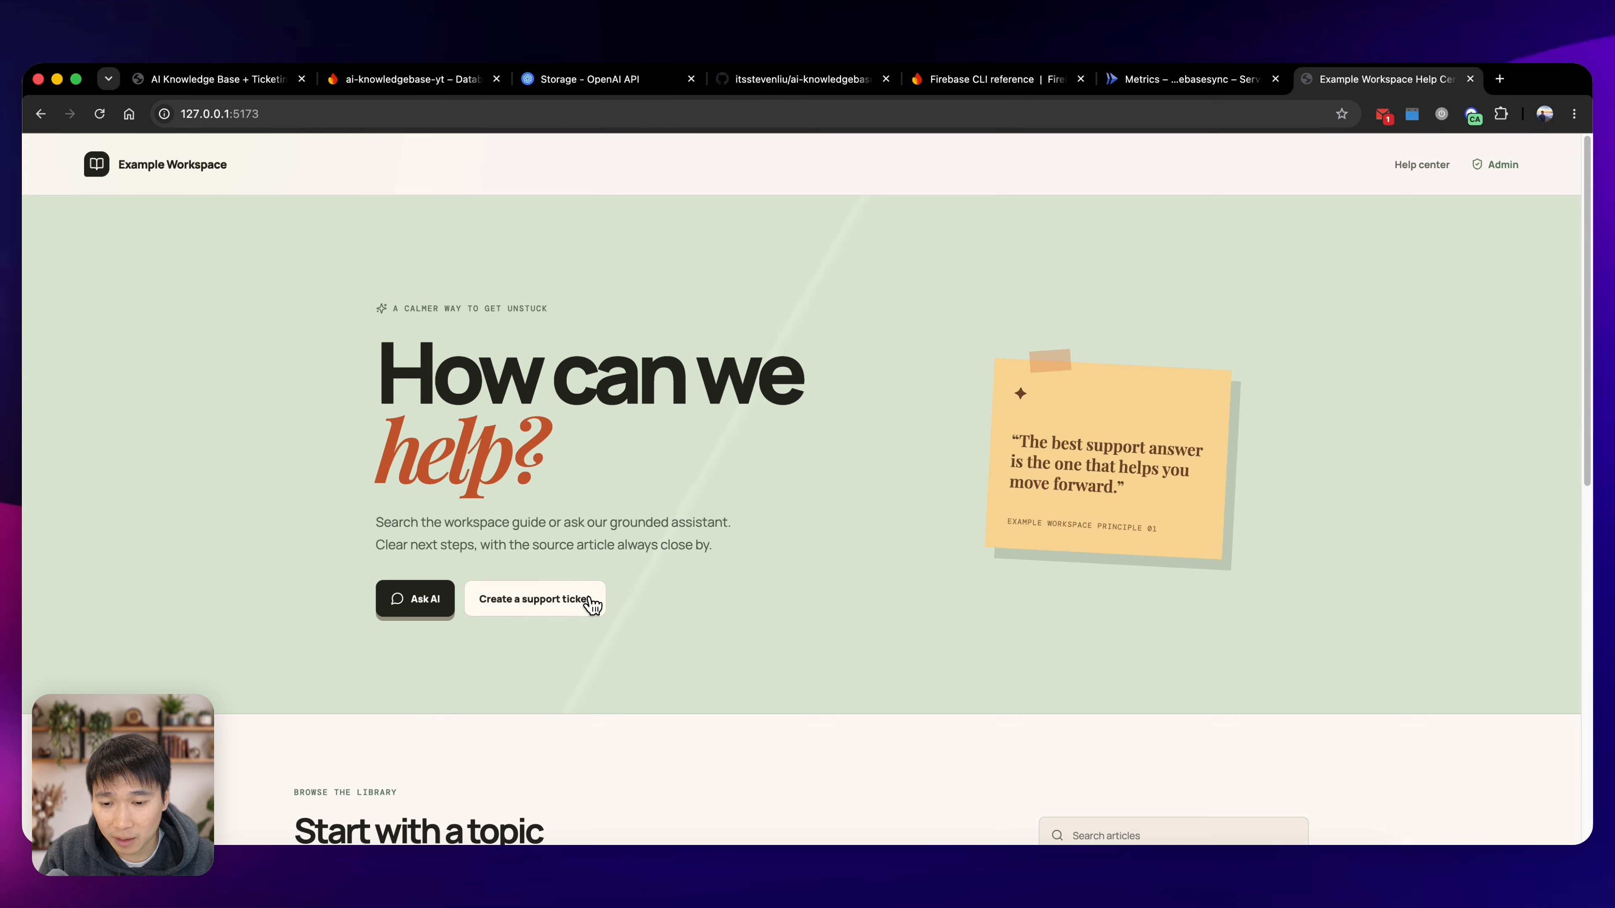
{"action": "left_click", "coordinate": [587, 600]}
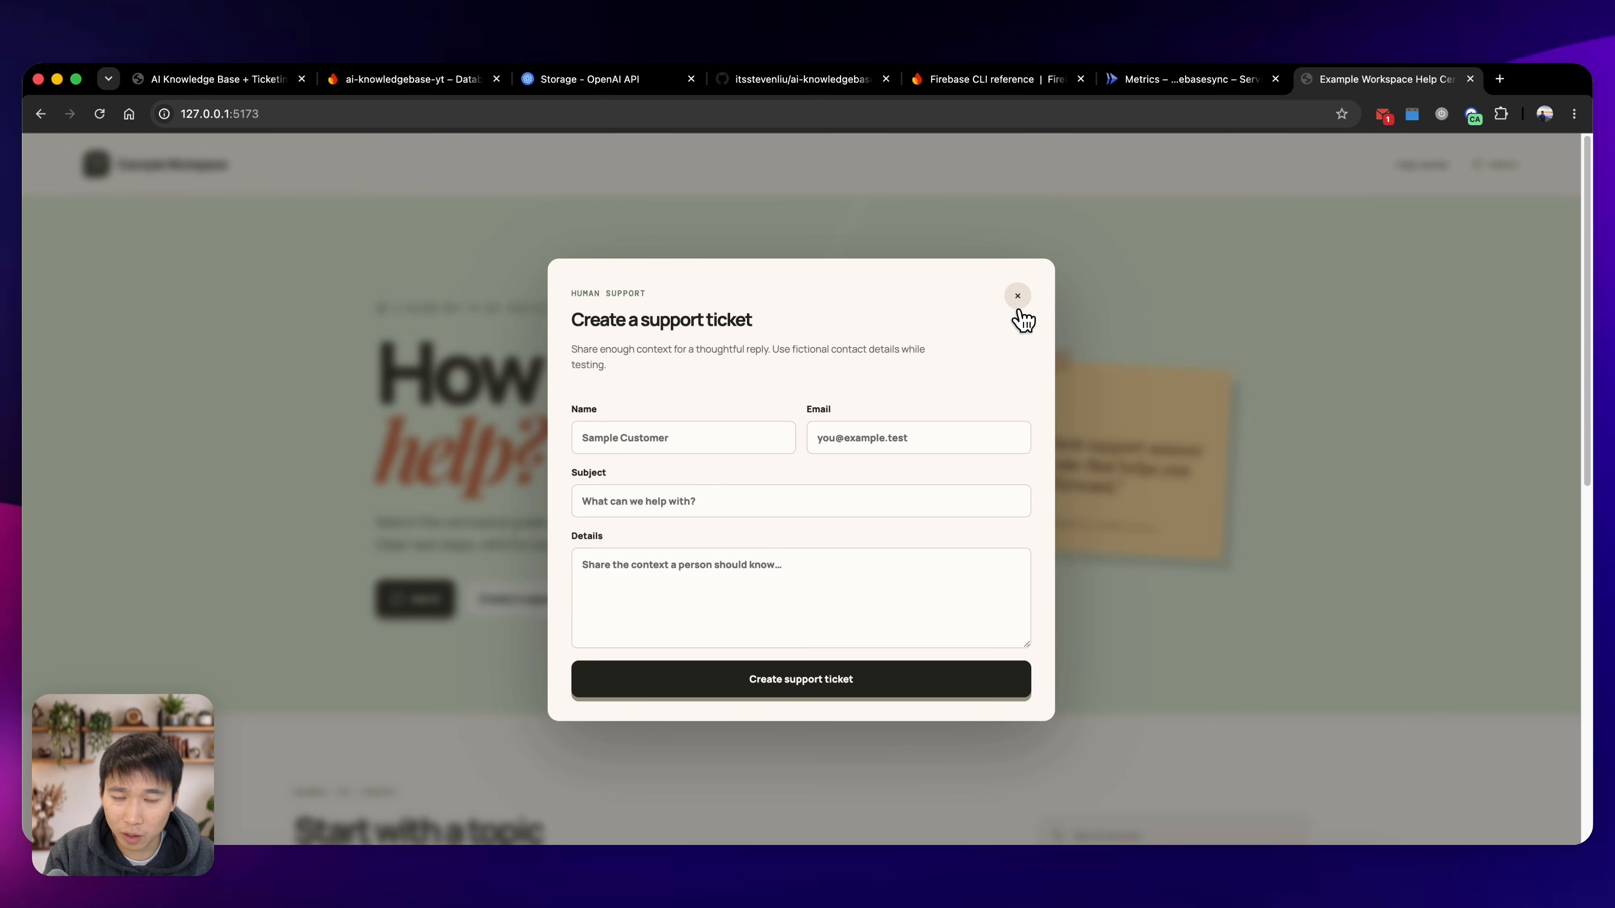
{"action": "left_click", "coordinate": [1017, 297]}
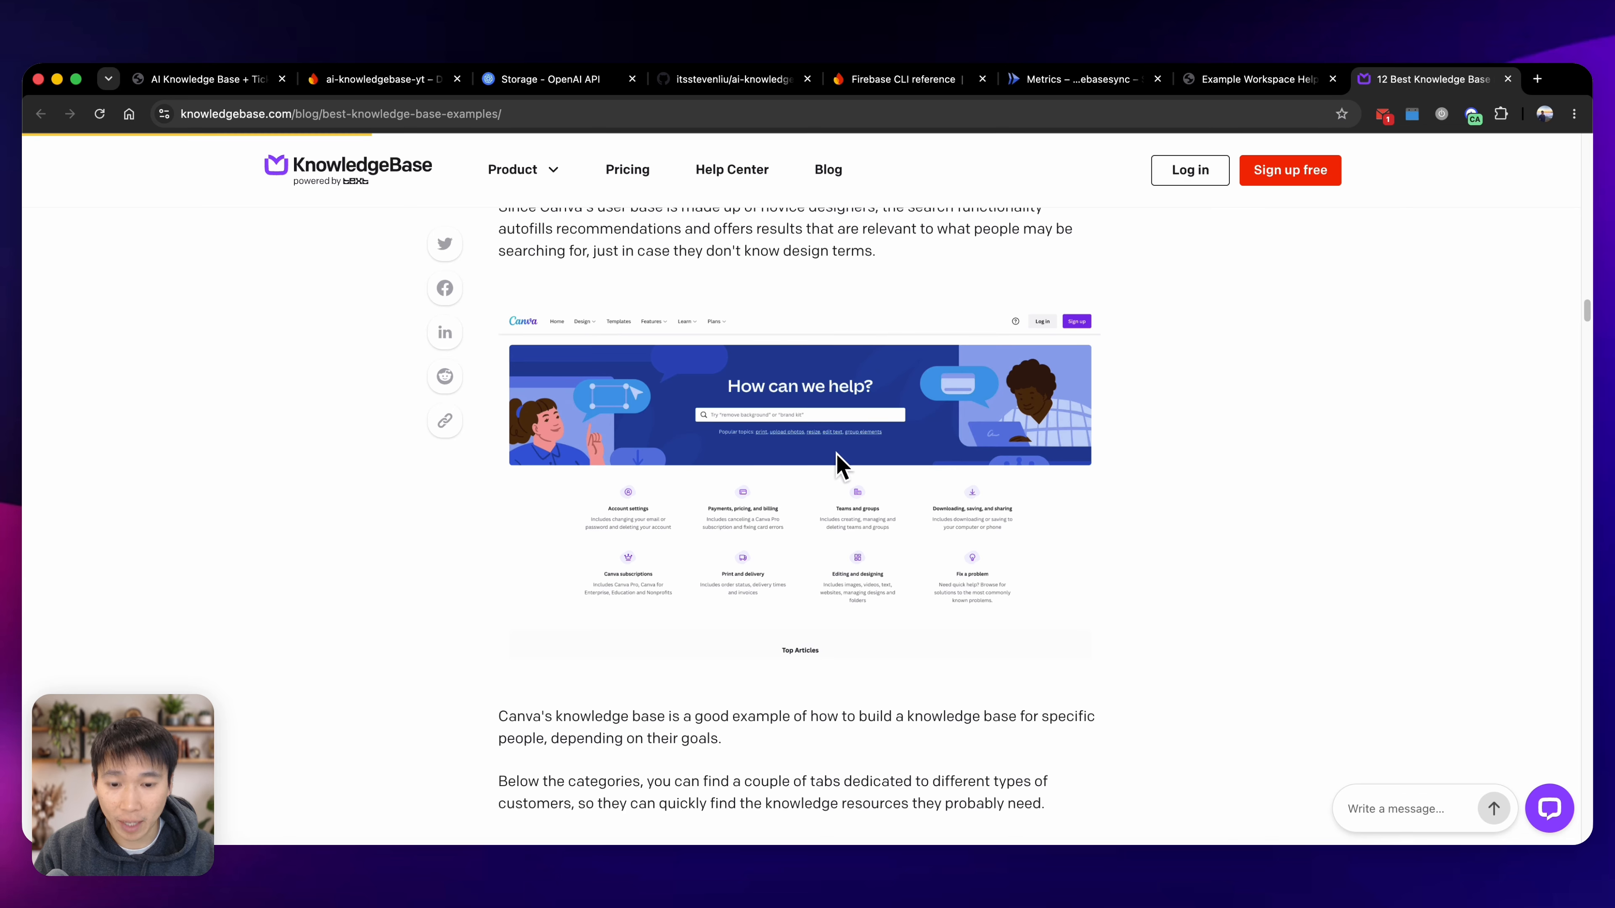
Enlarge the knowledge base examples page to 175% and capture a screenshot of Canva's "How can we help?" search banner.
{"action": "key", "text": "super+equal"}
{"action": "key", "text": "super+equal"}
{"action": "key", "text": "super+equal"}
{"action": "key", "text": "super+equal"}
{"action": "scroll", "coordinate": [852, 471], "scroll_direction": "down", "scroll_amount": 3}
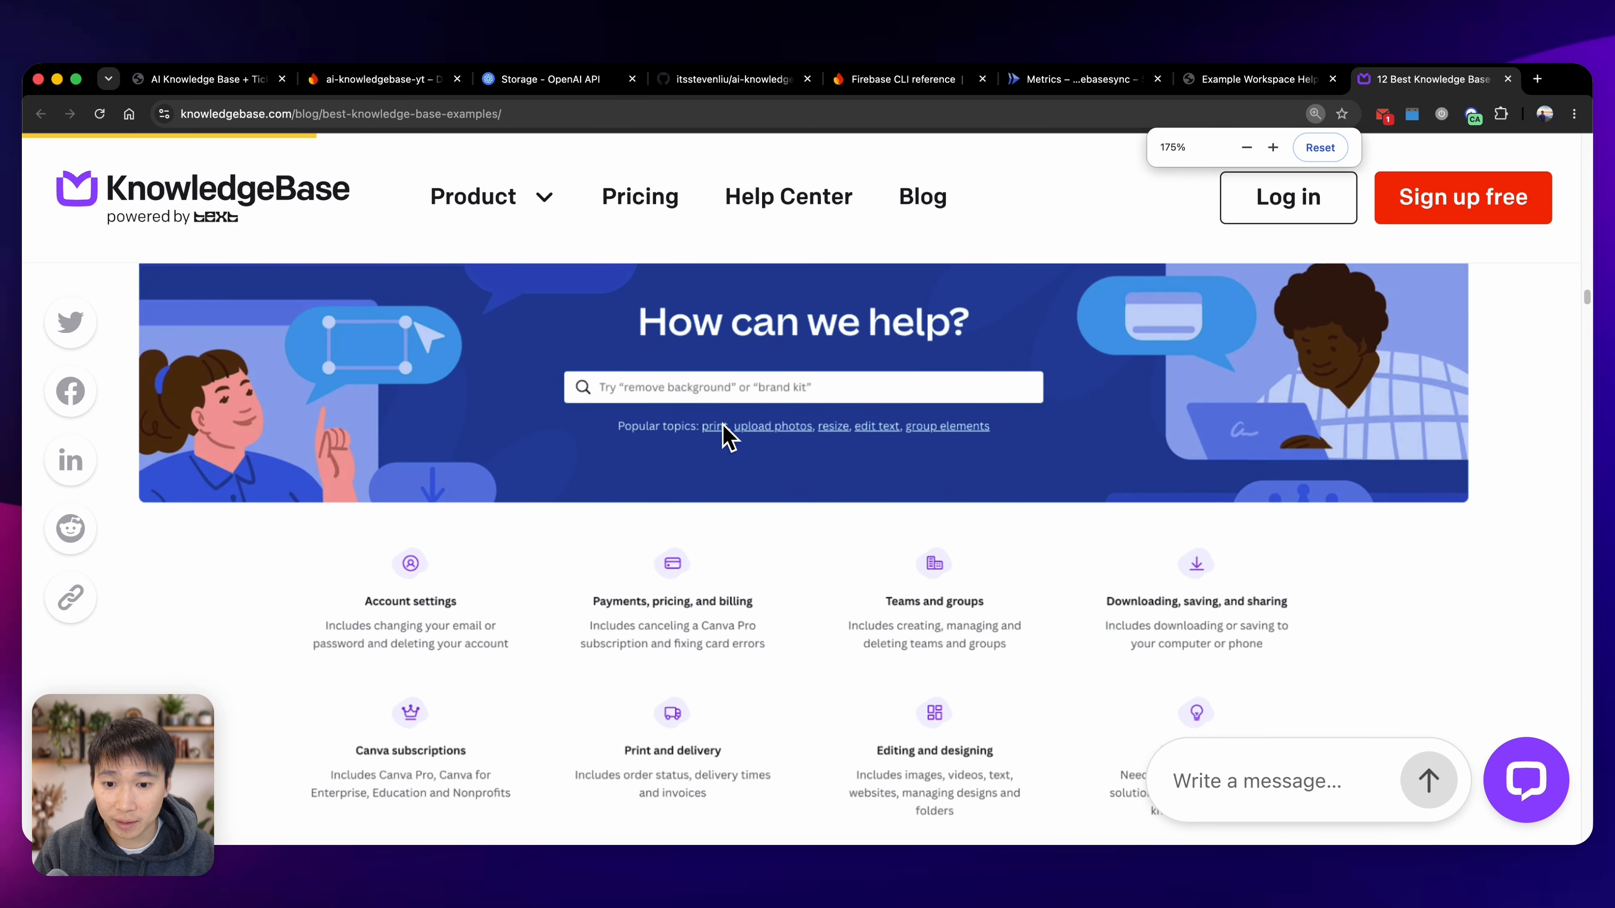
{"action": "key", "text": "super+shift+4"}
{"action": "left_click_drag", "start_coordinate": [143, 266], "coordinate": [1441, 500]}
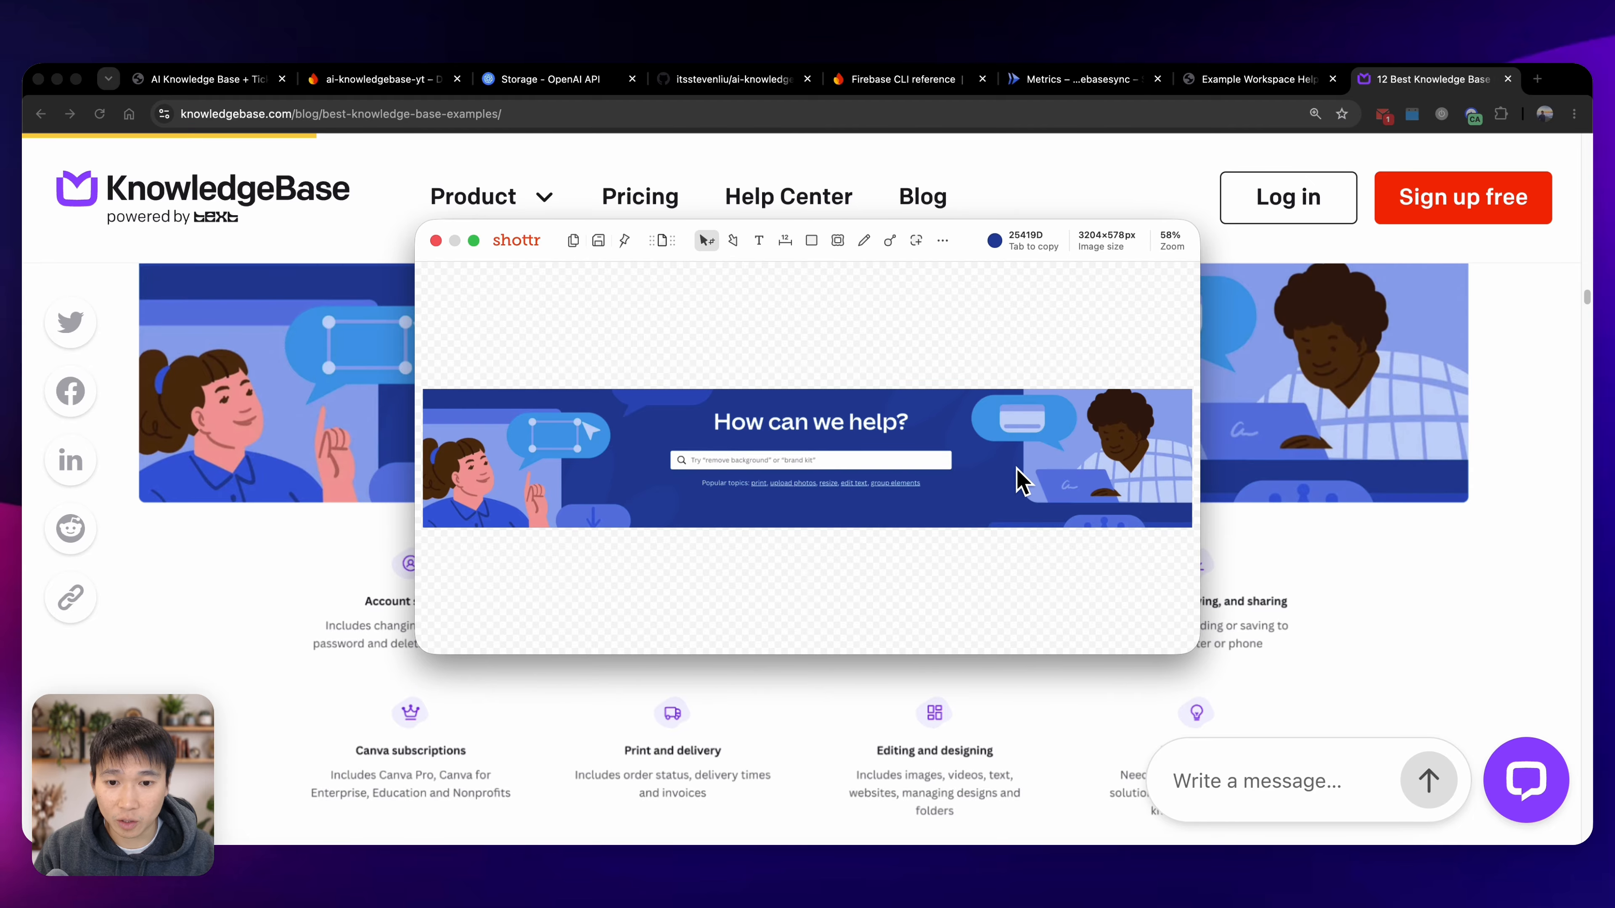
{"action": "key", "text": "Escape"}
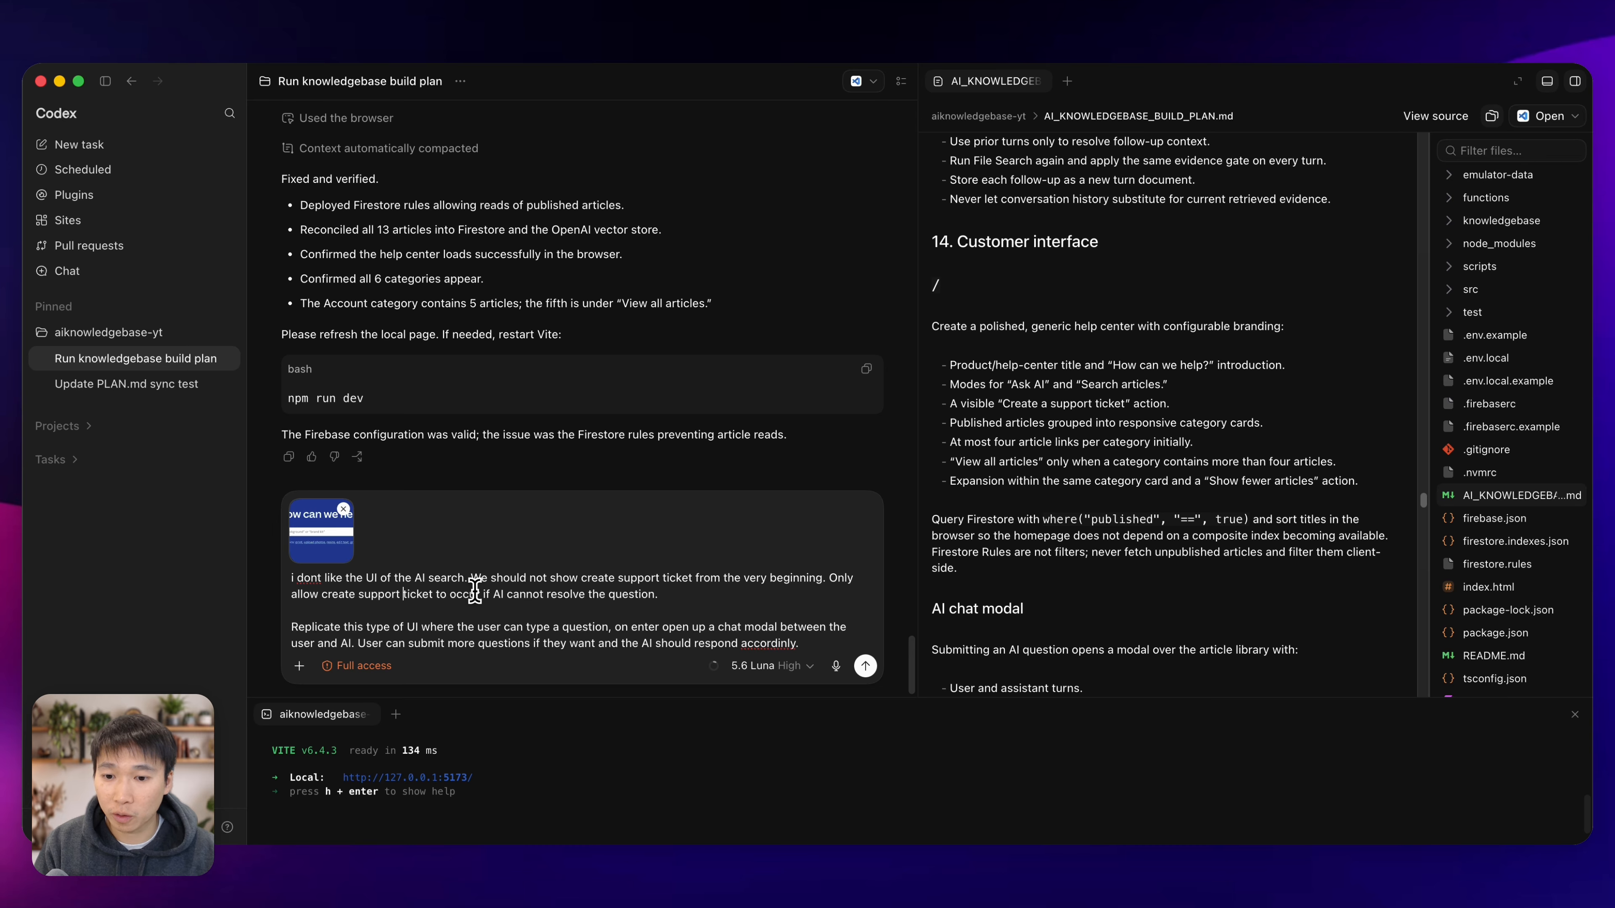
In the Codex UI request, add "per the image" and "up front" to the replication sentence and correct the spelling of "accordingly".
{"action": "key", "text": "super+Tab"}
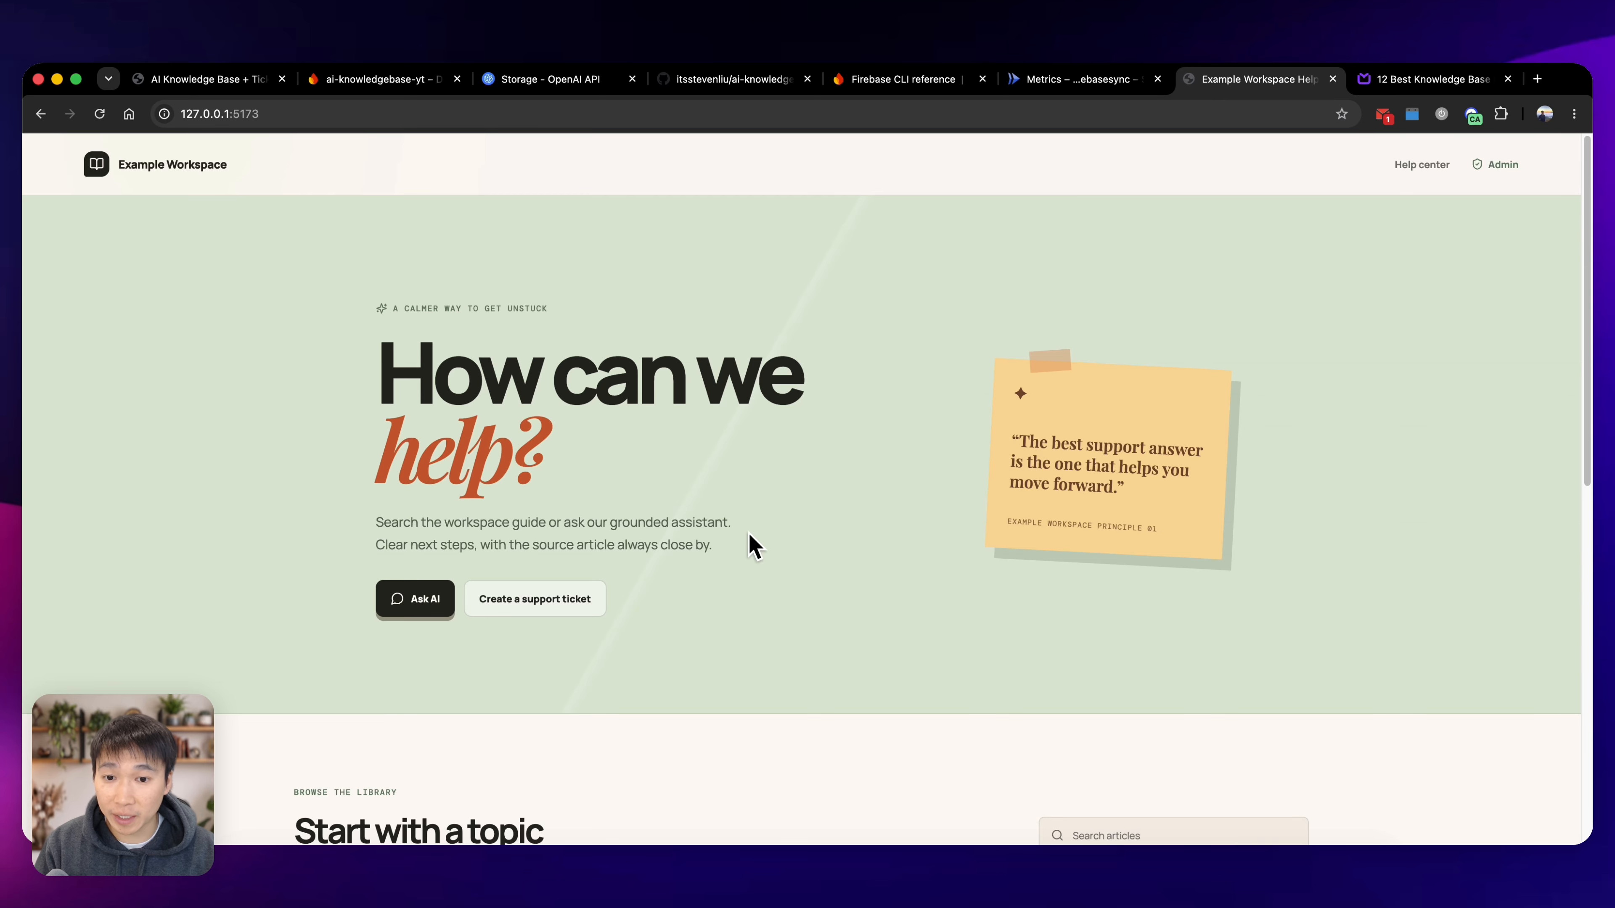
{"action": "key", "text": "super+Tab"}
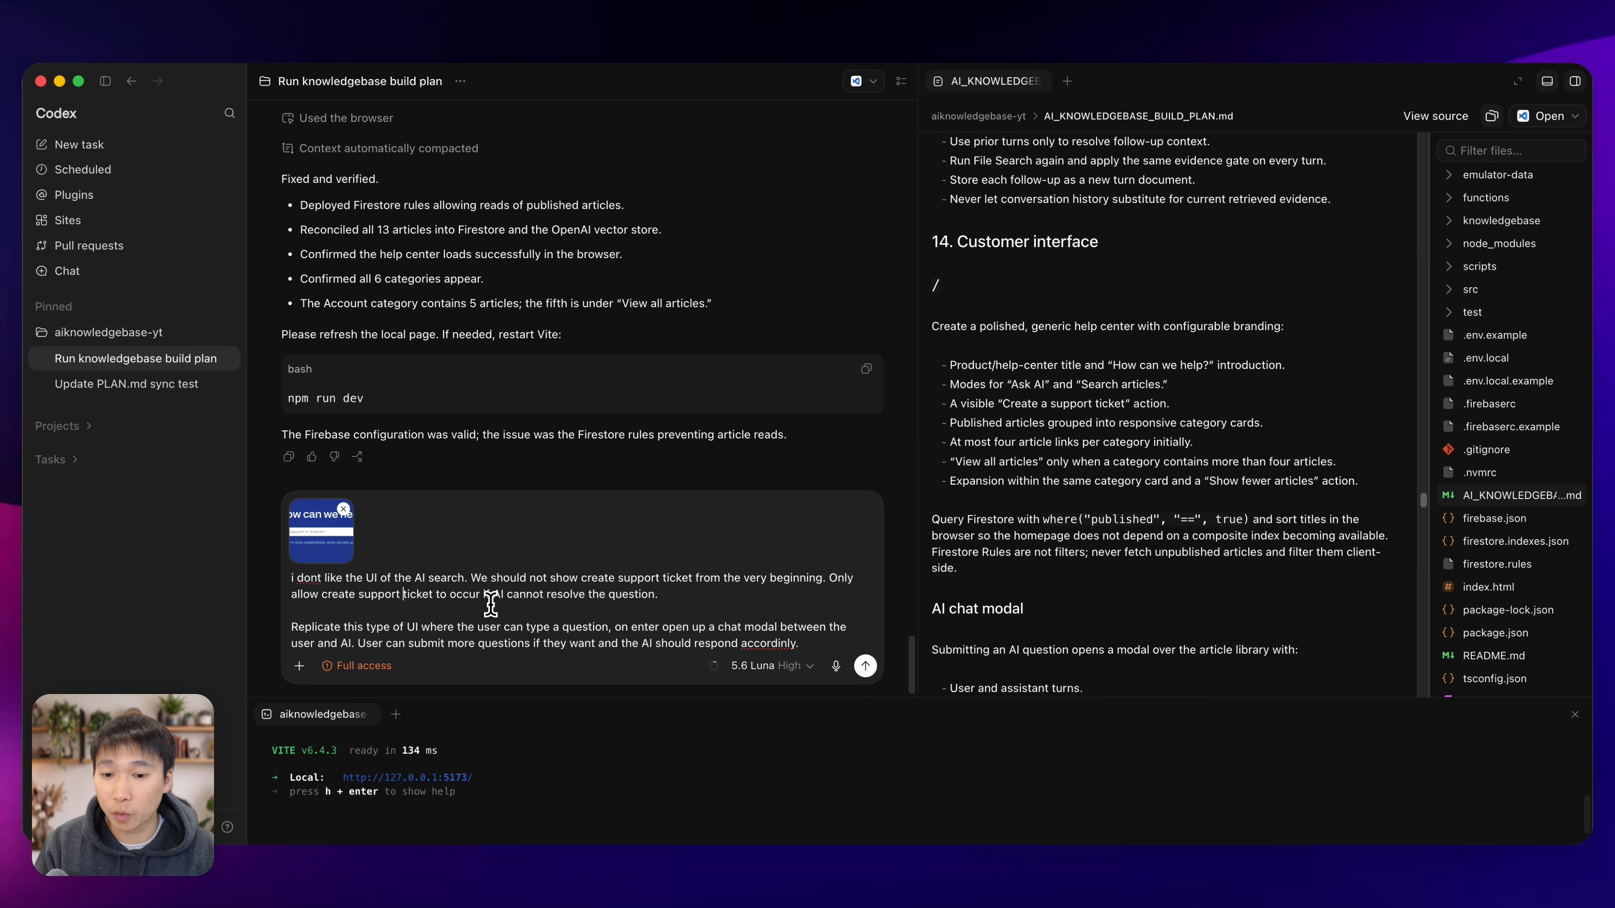
{"action": "left_click", "coordinate": [682, 593]}
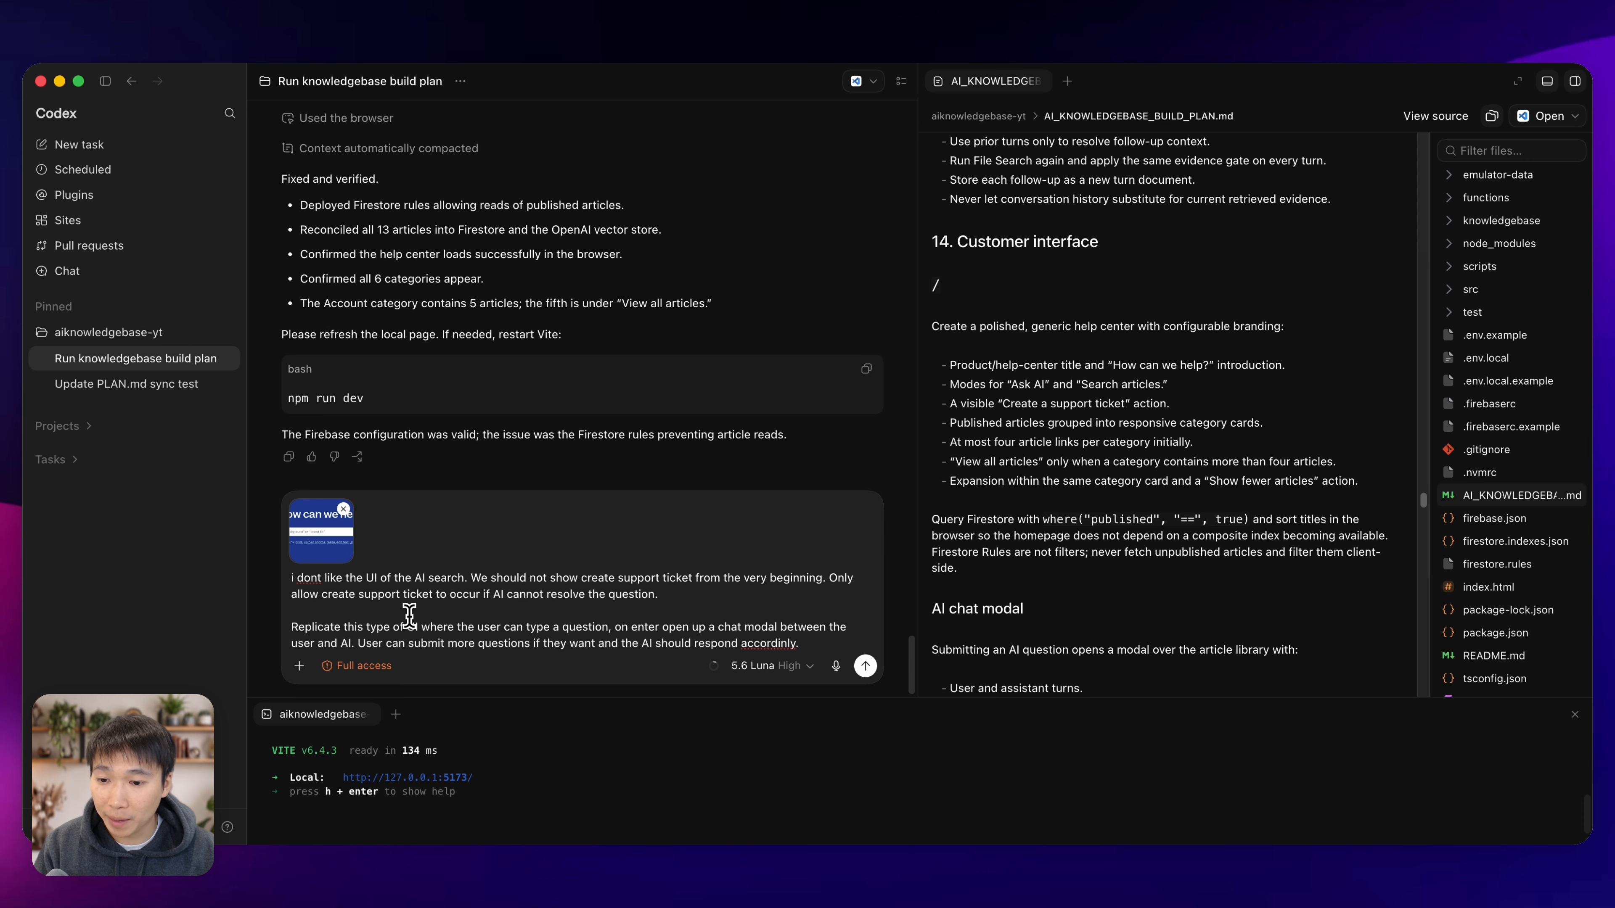
{"action": "left_click", "coordinate": [422, 627]}
{"action": "type", "text": "in the image"}
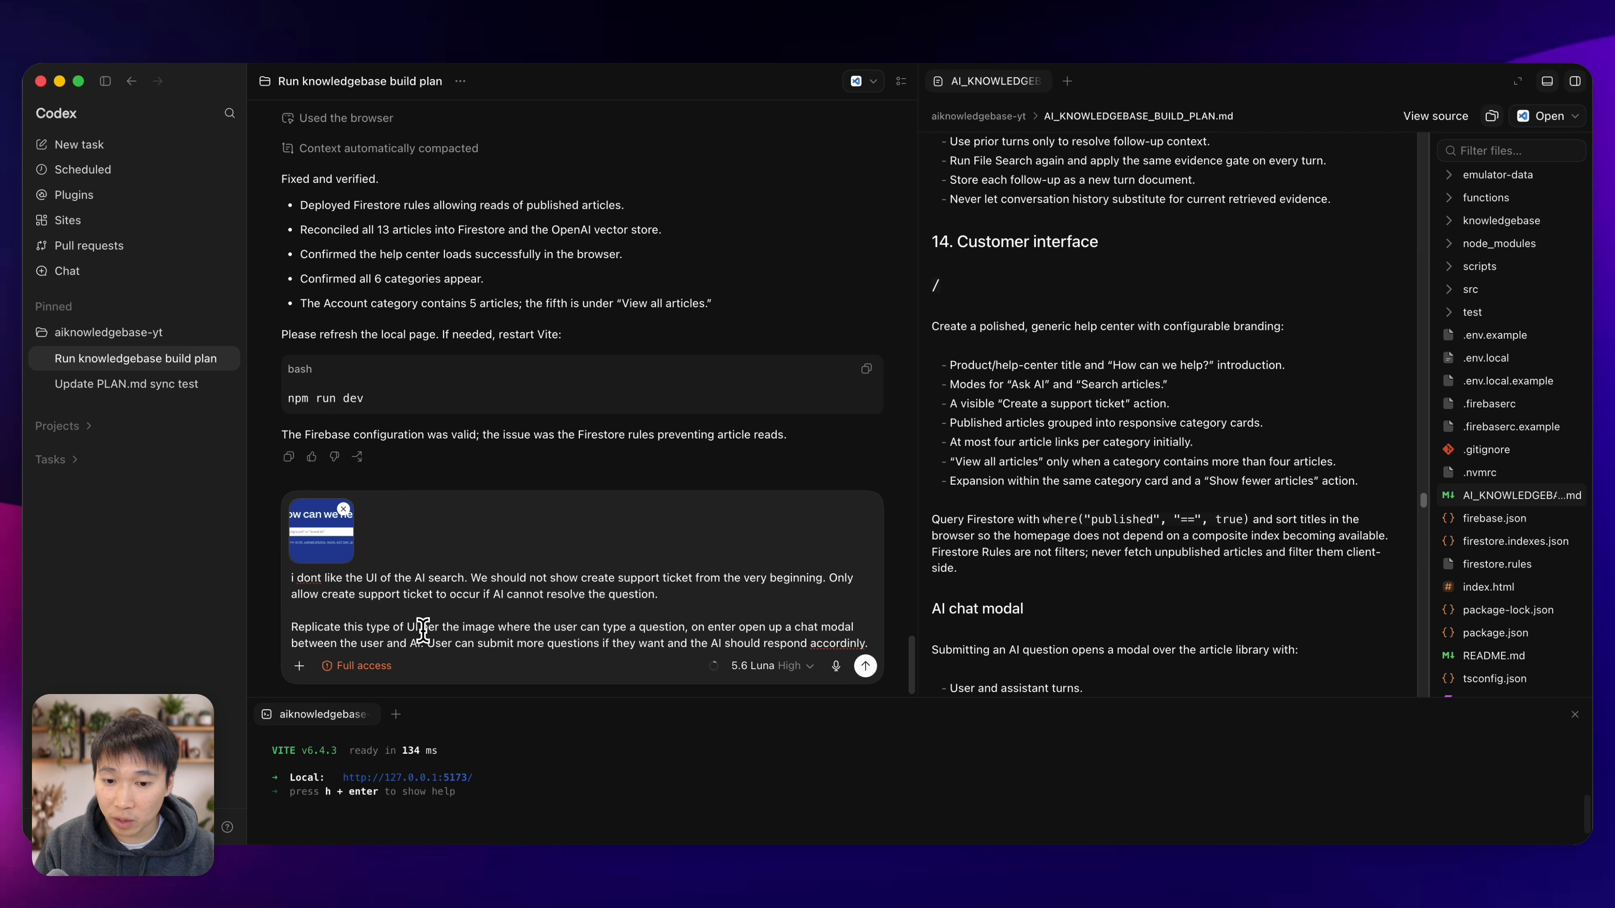
{"action": "left_click", "coordinate": [687, 628]}
{"action": "type", "text": "up fron"}
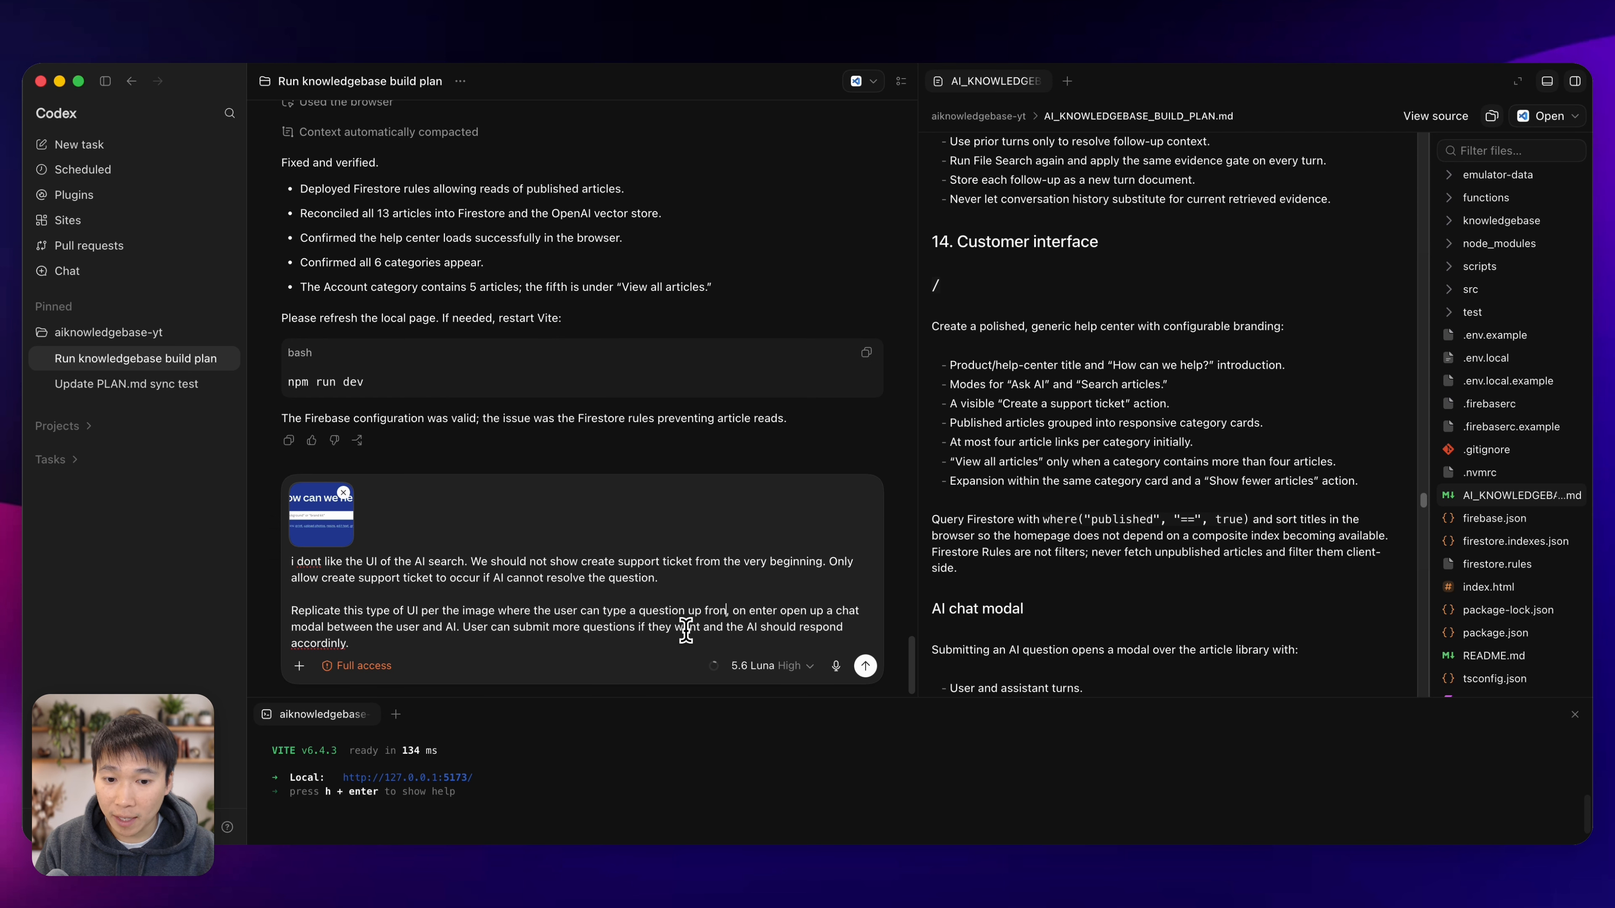
{"action": "type", "text": "t"}
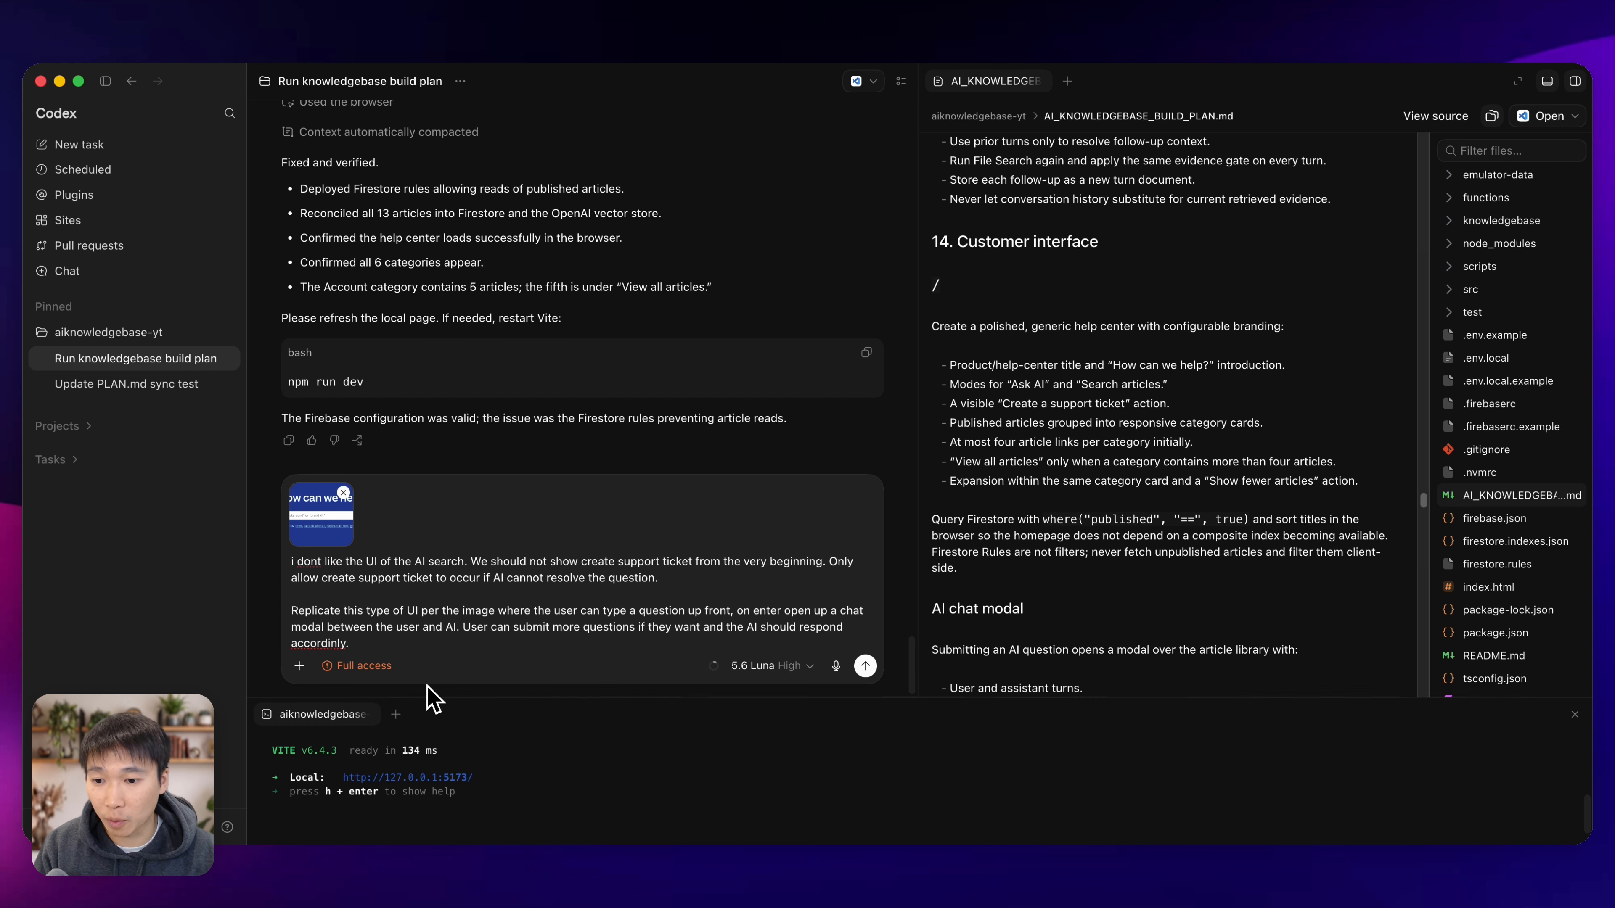
{"action": "left_click", "coordinate": [344, 643]}
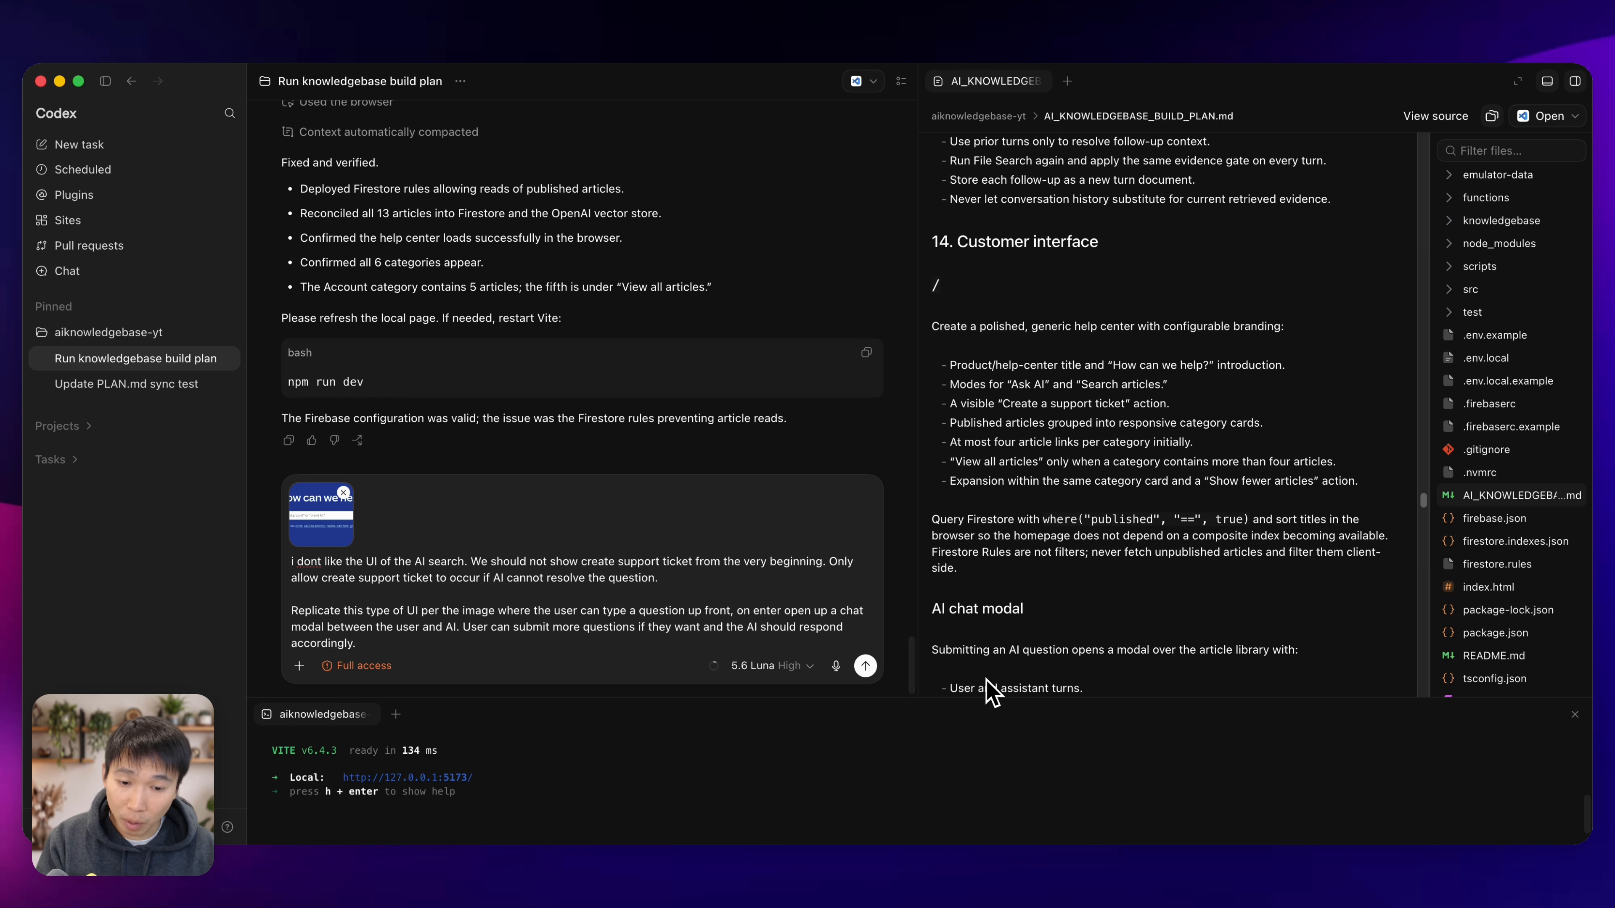
Check the model choices, keep 5.6 Luna, and send the AI search redesign request with the attached screenshot.
{"action": "left_click", "coordinate": [777, 665]}
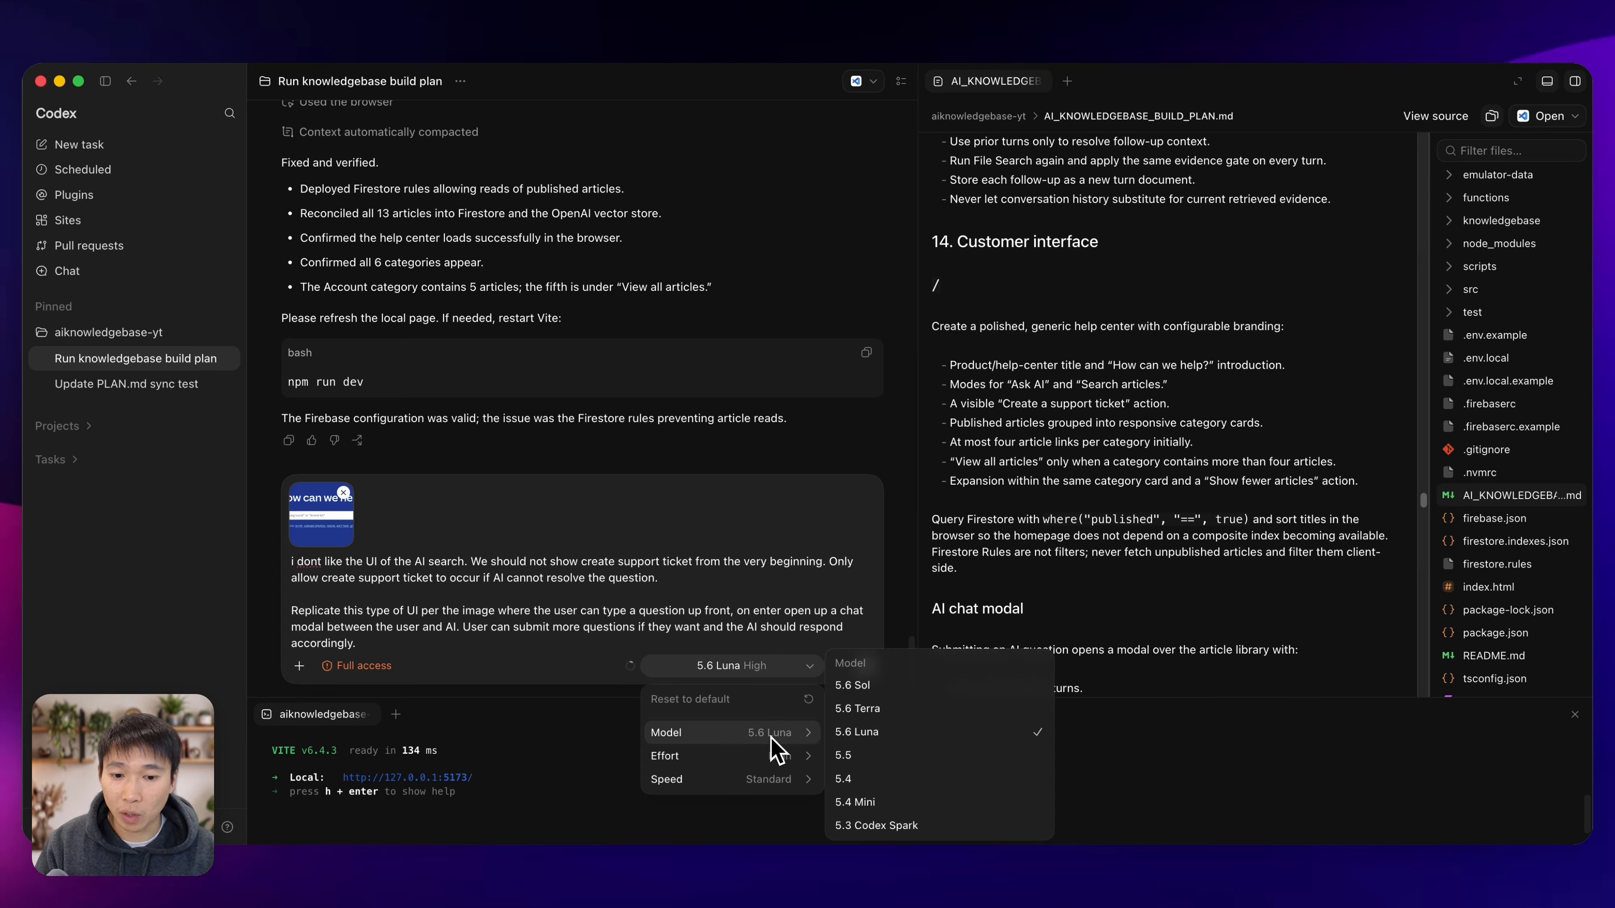
{"action": "left_click", "coordinate": [698, 632]}
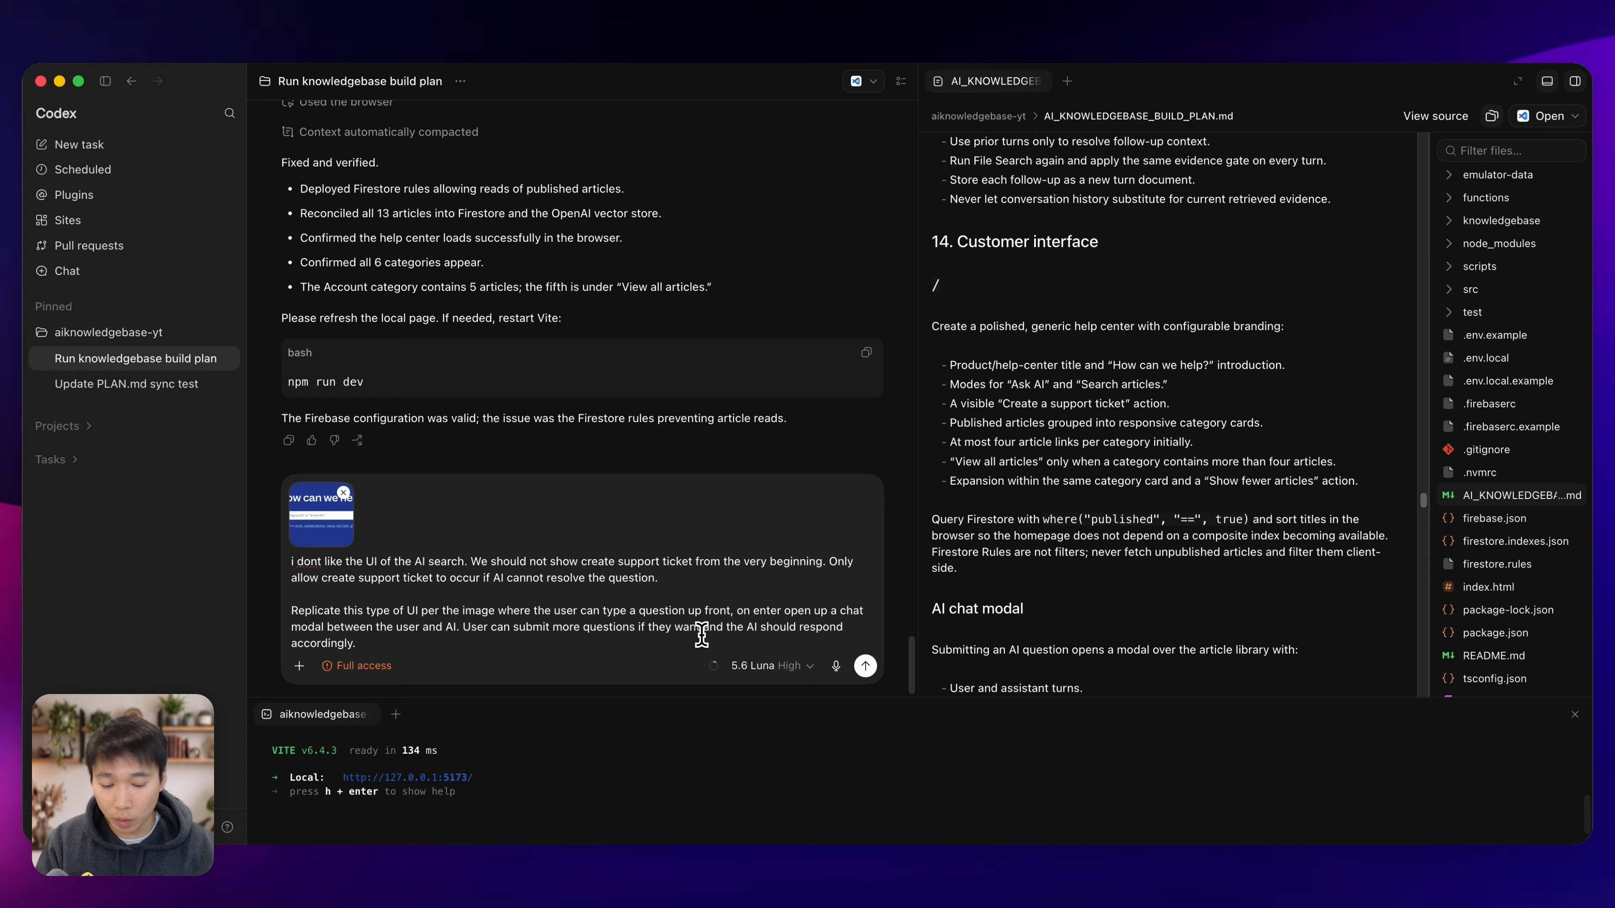
{"action": "key", "text": "Return"}
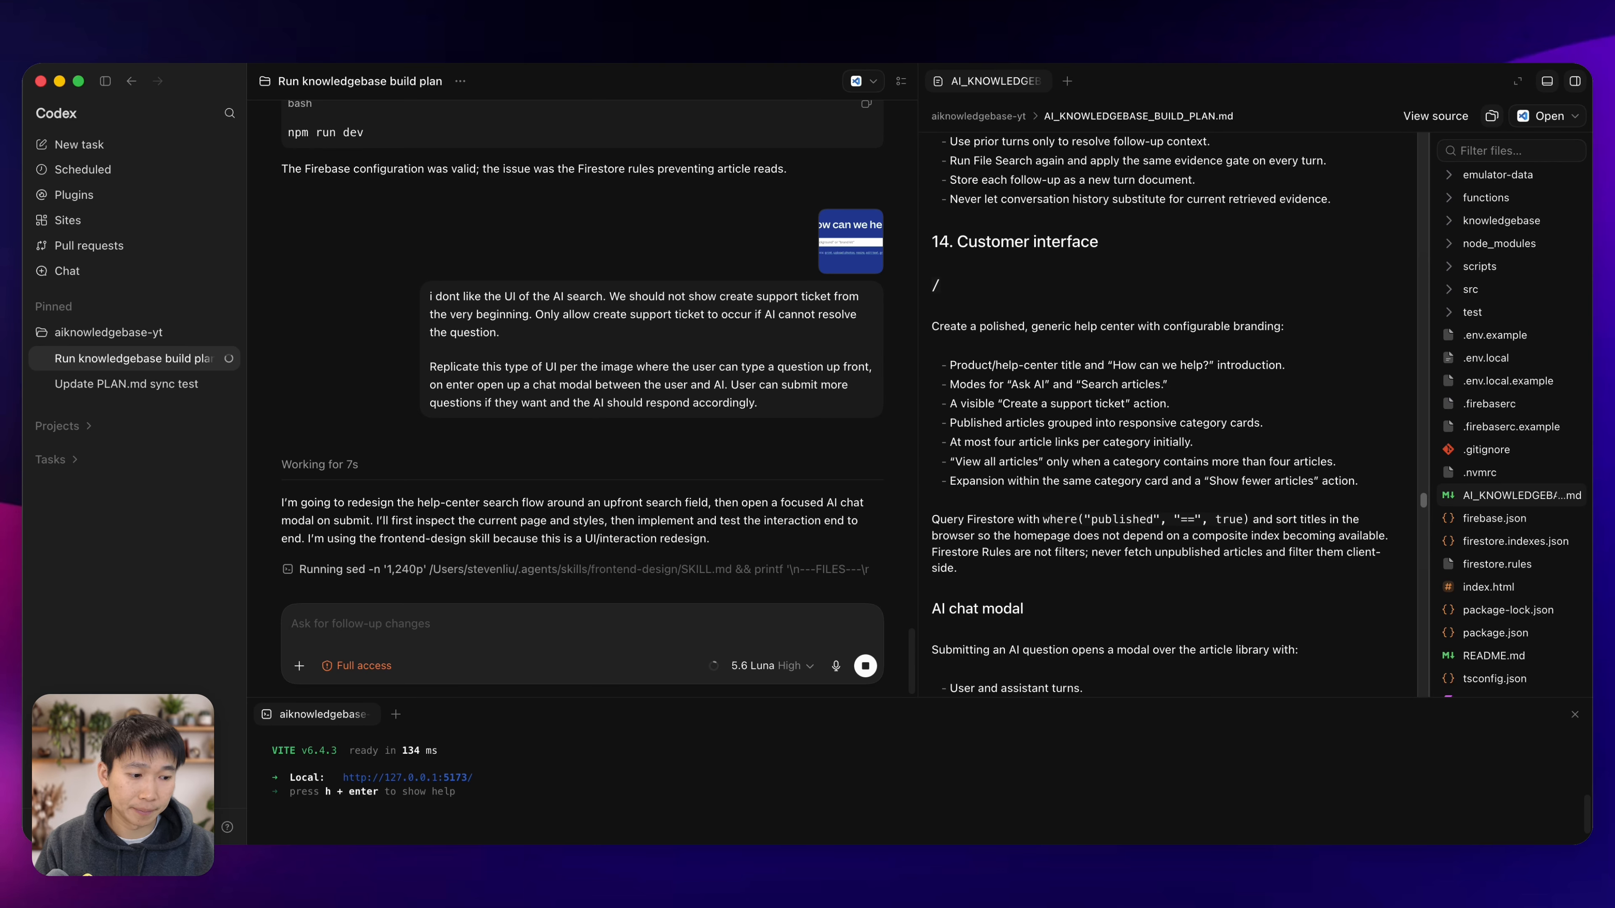
In the browser, open the local site's Admin sign-in page from the help center and look it over.
{"action": "key", "text": "super+Tab"}
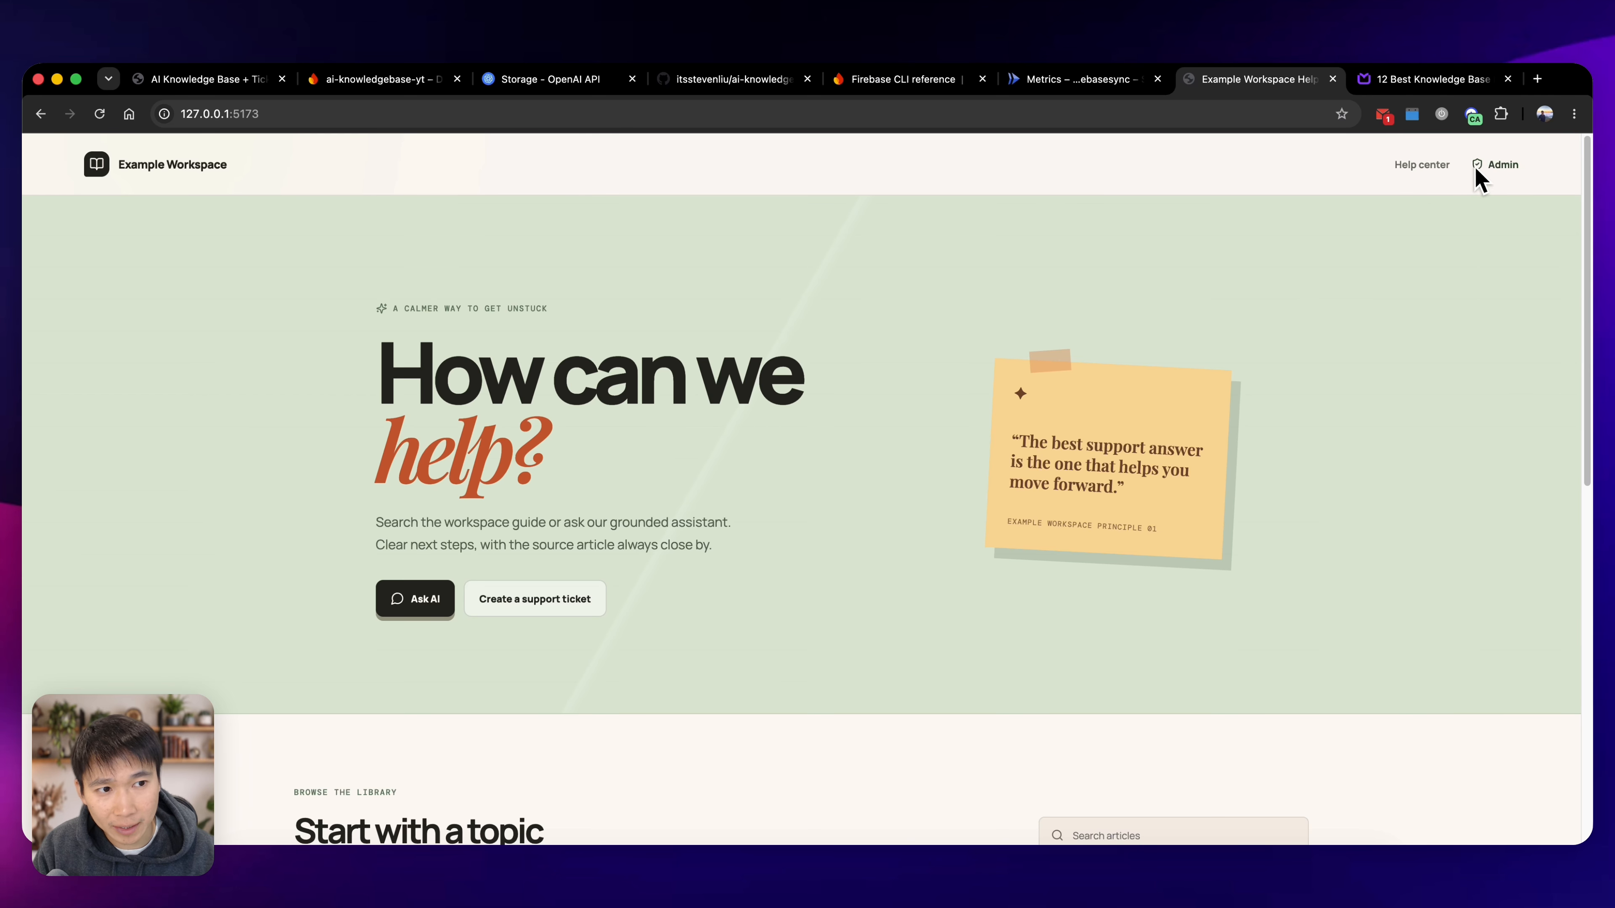
{"action": "left_click", "coordinate": [1491, 169]}
{"action": "key", "text": "super+bracketleft"}
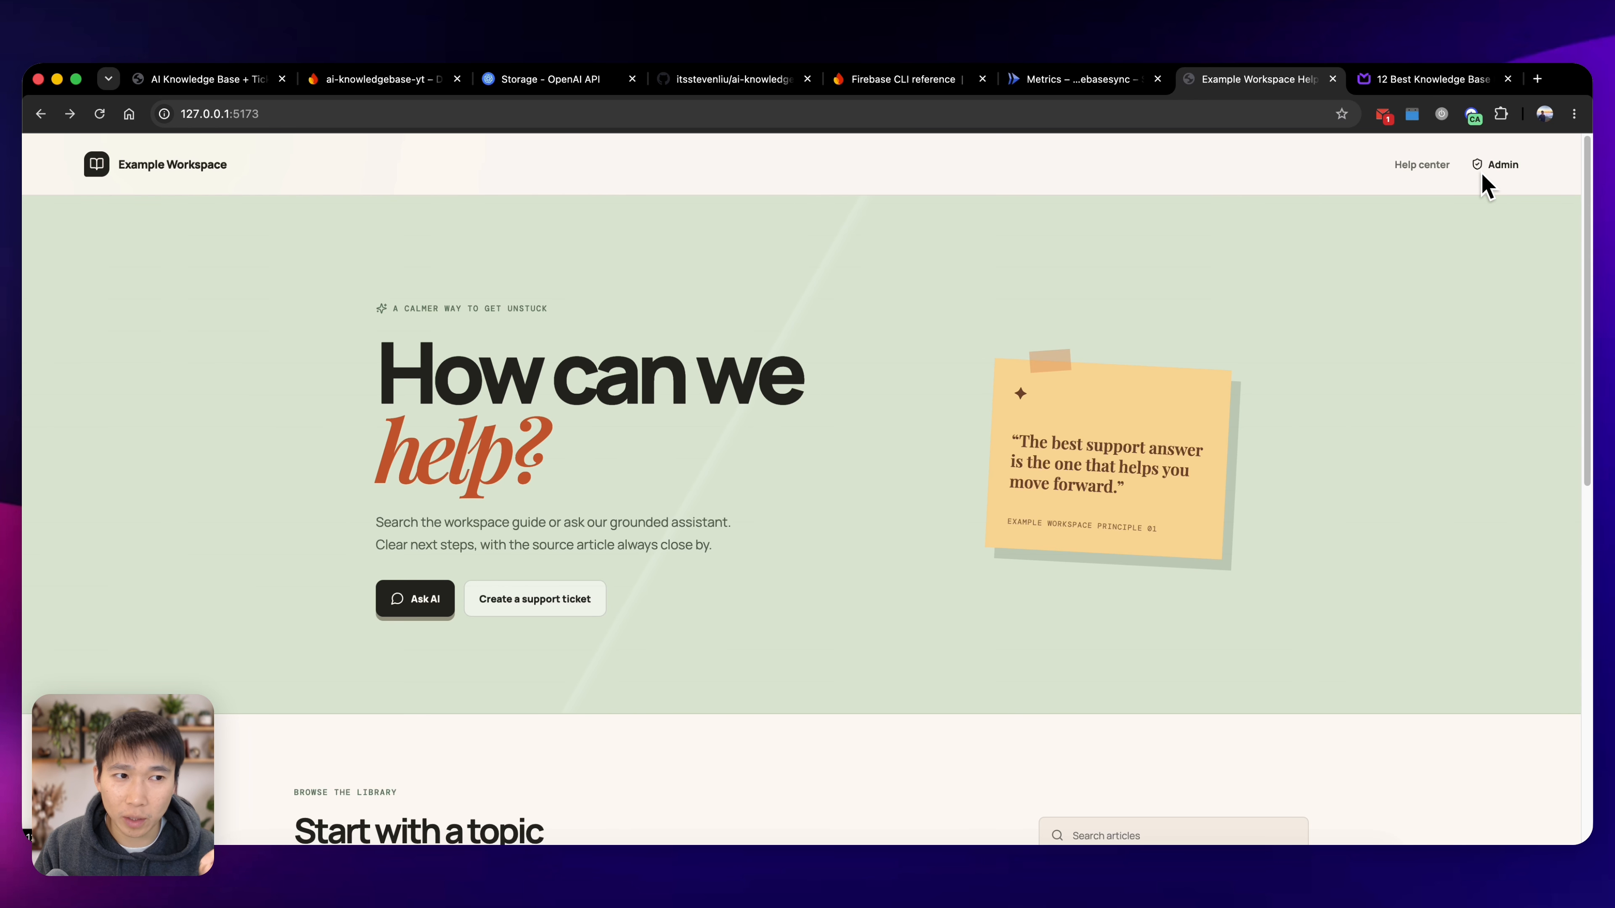
{"action": "left_click", "coordinate": [1507, 166]}
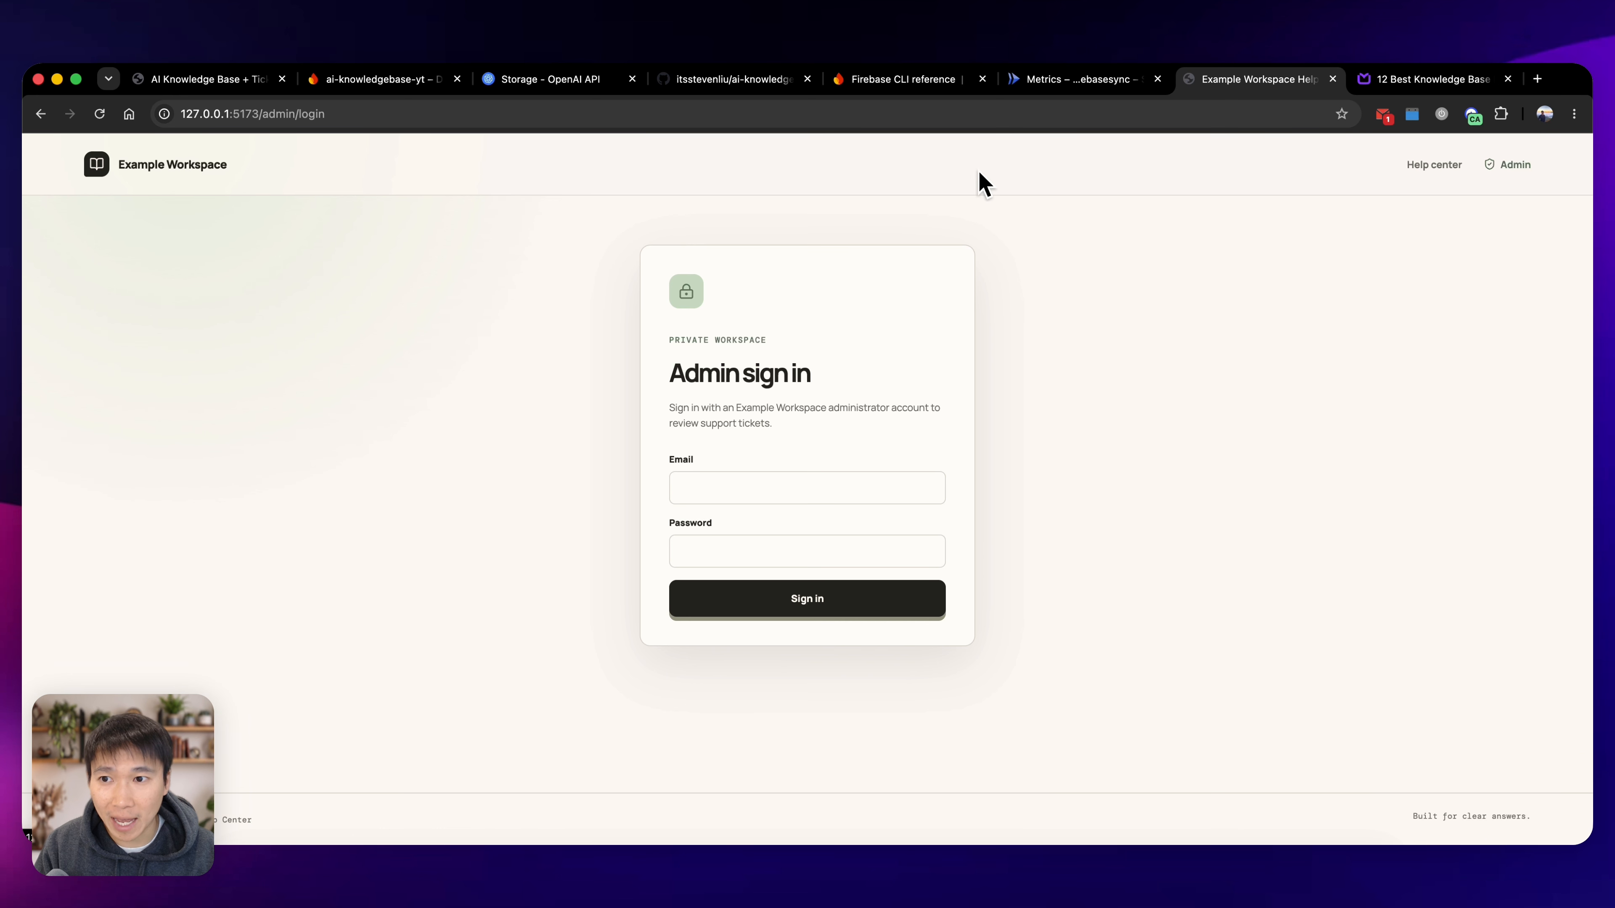
{"action": "key", "text": "super+bracketleft"}
{"action": "left_click", "coordinate": [1489, 174]}
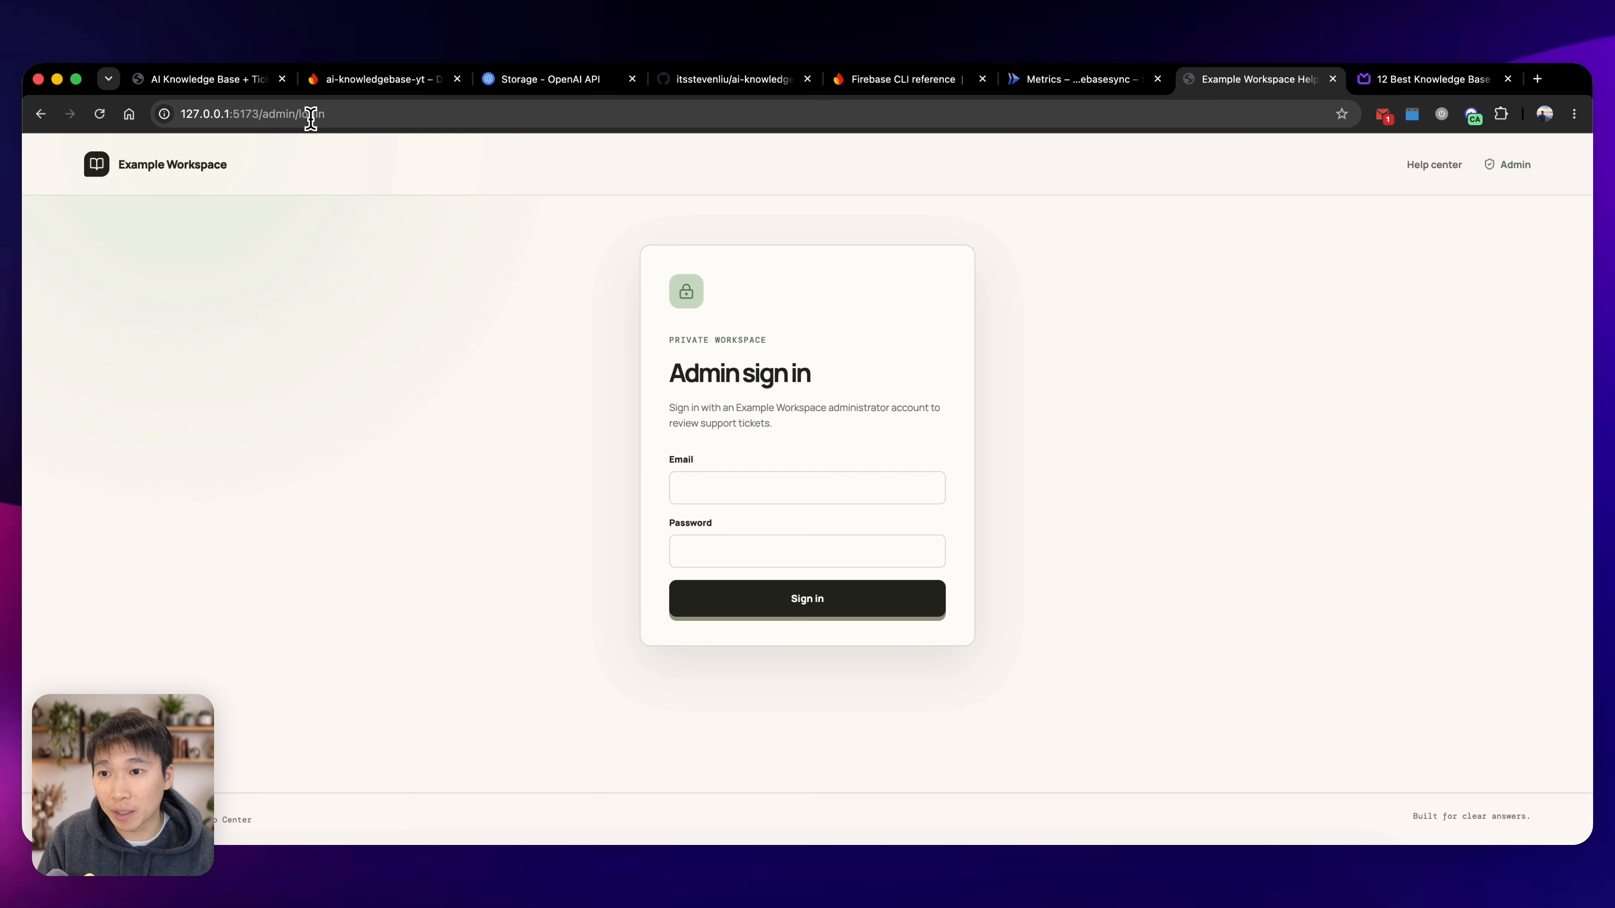
Remove the admin/login path from the address and load the help center home page at 127.0.0.1:5173.
{"action": "left_click", "coordinate": [284, 113]}
{"action": "left_click_drag", "start_coordinate": [272, 113], "coordinate": [530, 109]}
{"action": "key", "text": "BackSpace"}
{"action": "key", "text": "Return"}
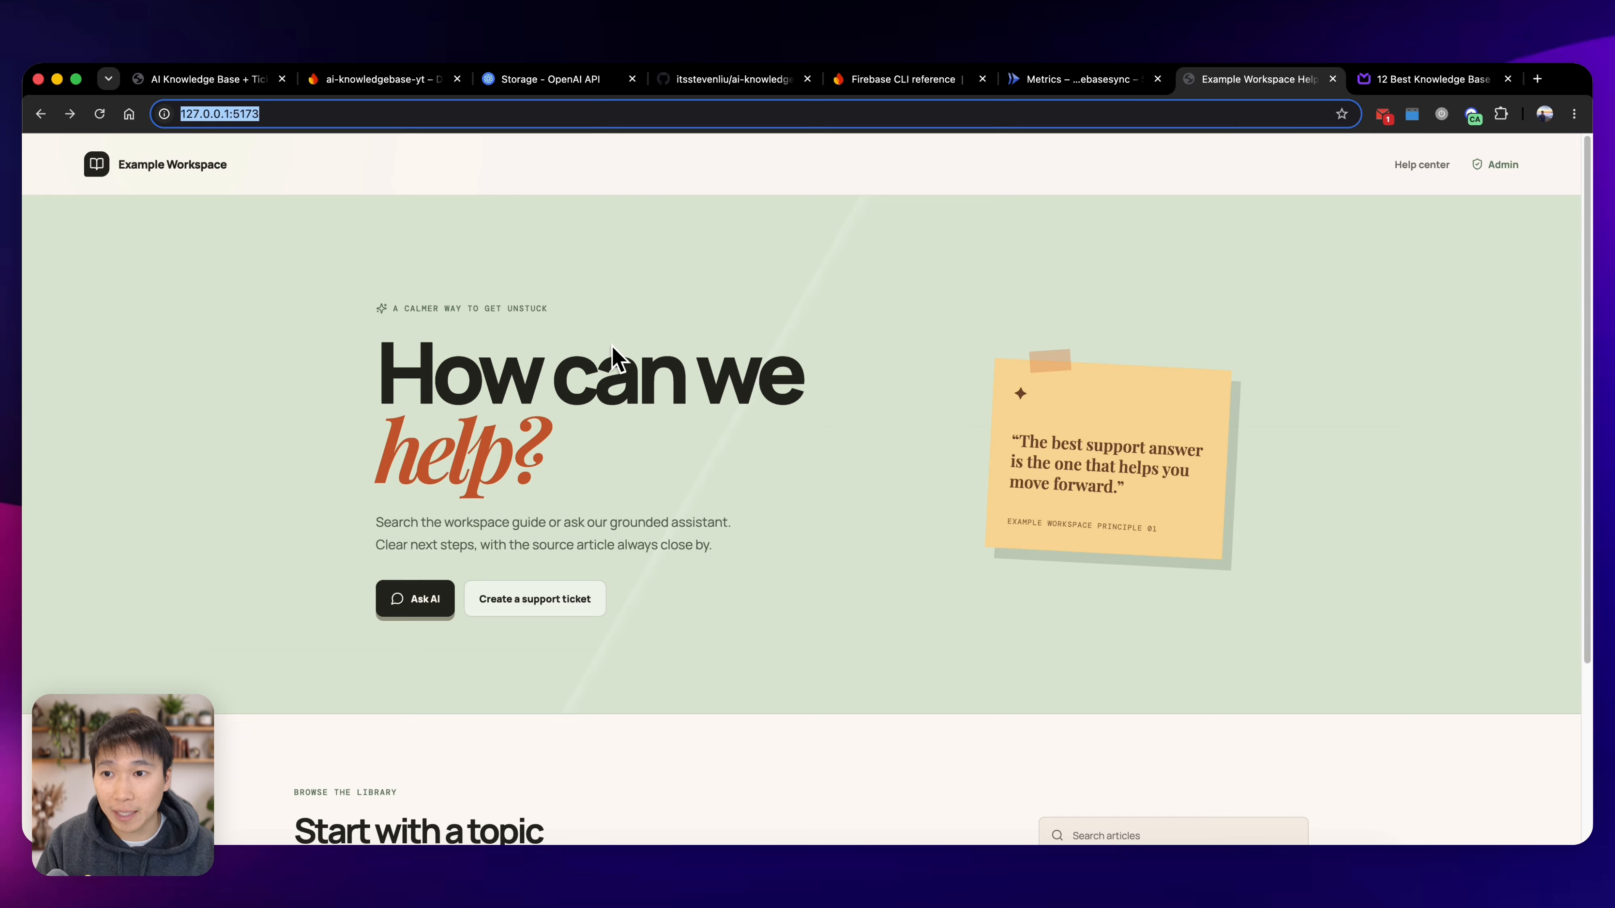
{"action": "key", "text": "super+Tab"}
{"action": "key", "text": "super+Tab"}
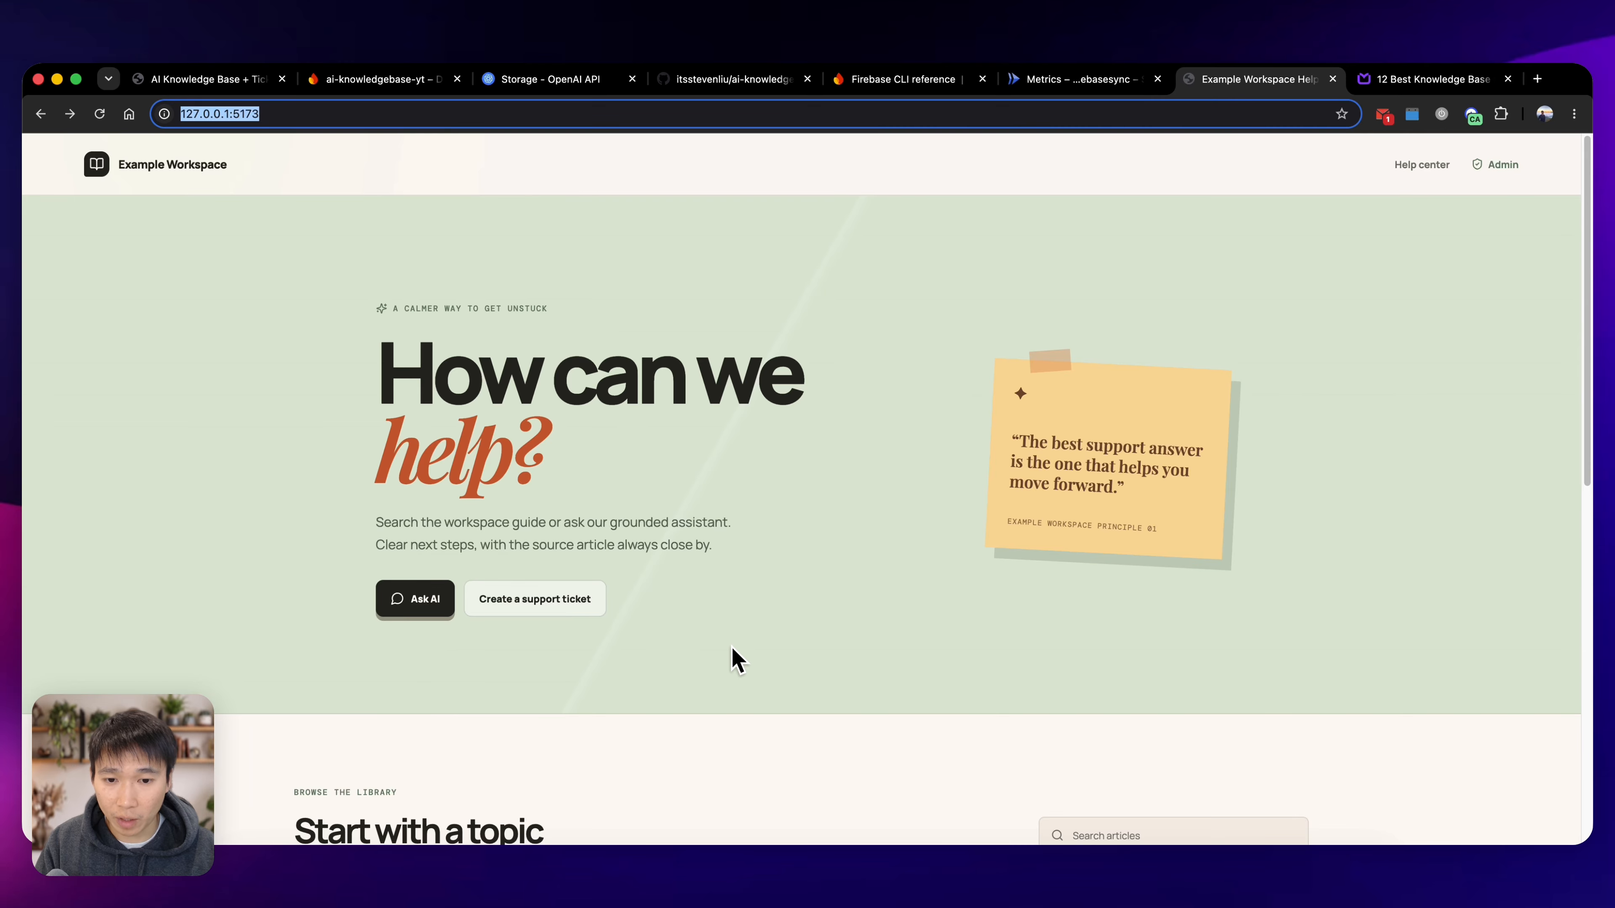
Switch to Codex and write a follow-up asking to hide the top right corner admin access in the customer view, because Admin will access it directly.
{"action": "key", "text": "super+Tab"}
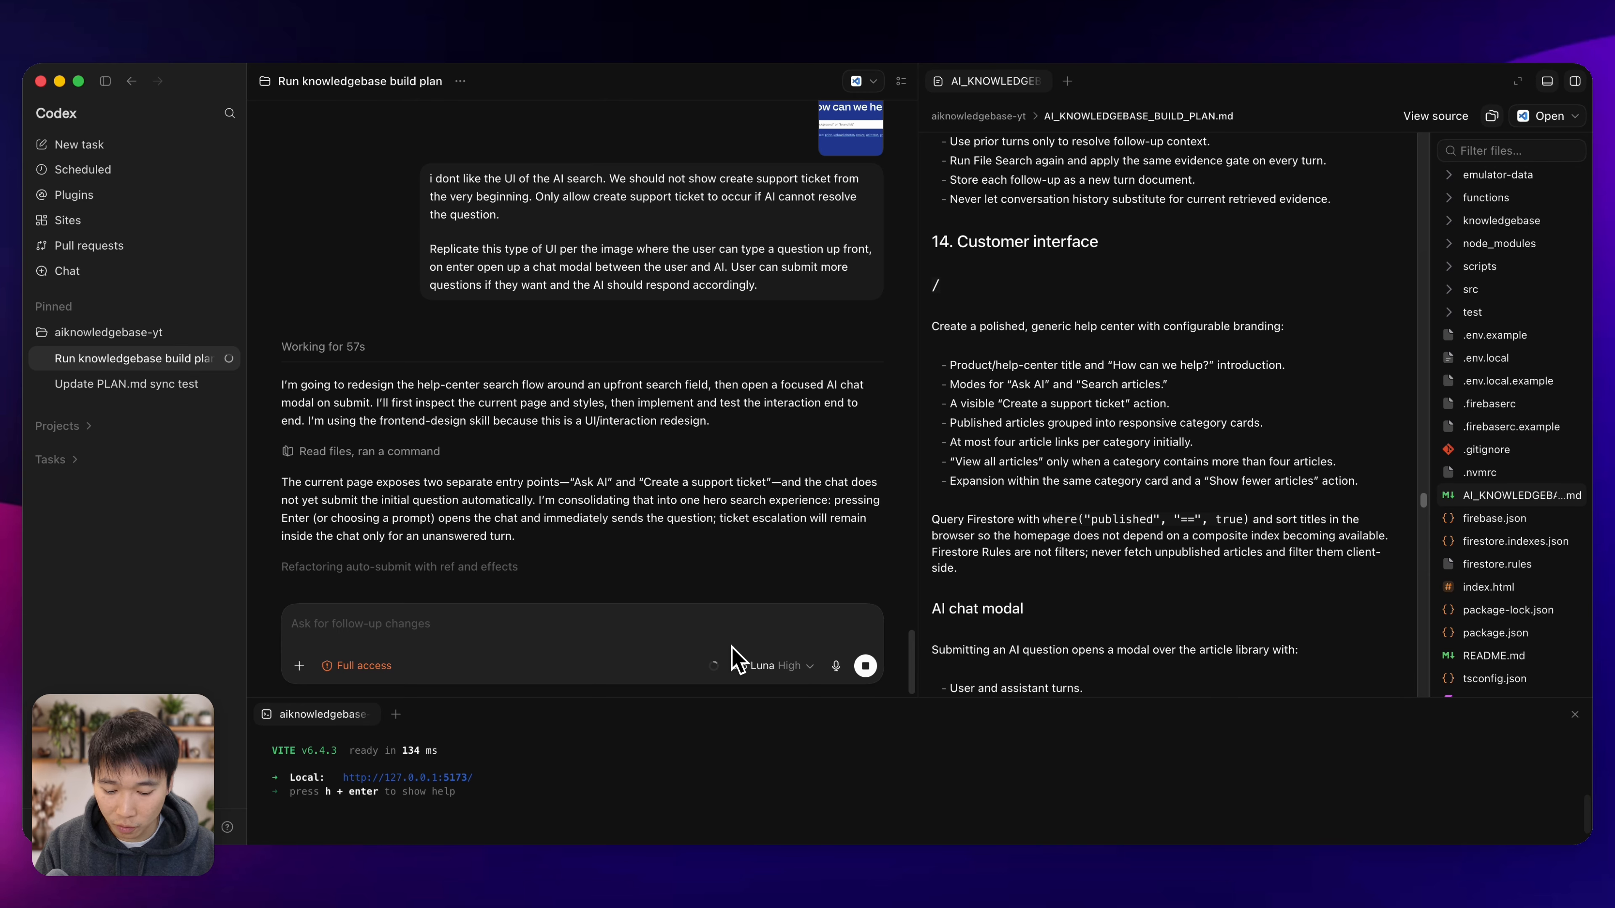
{"action": "type", "text": "in the customer view, do"}
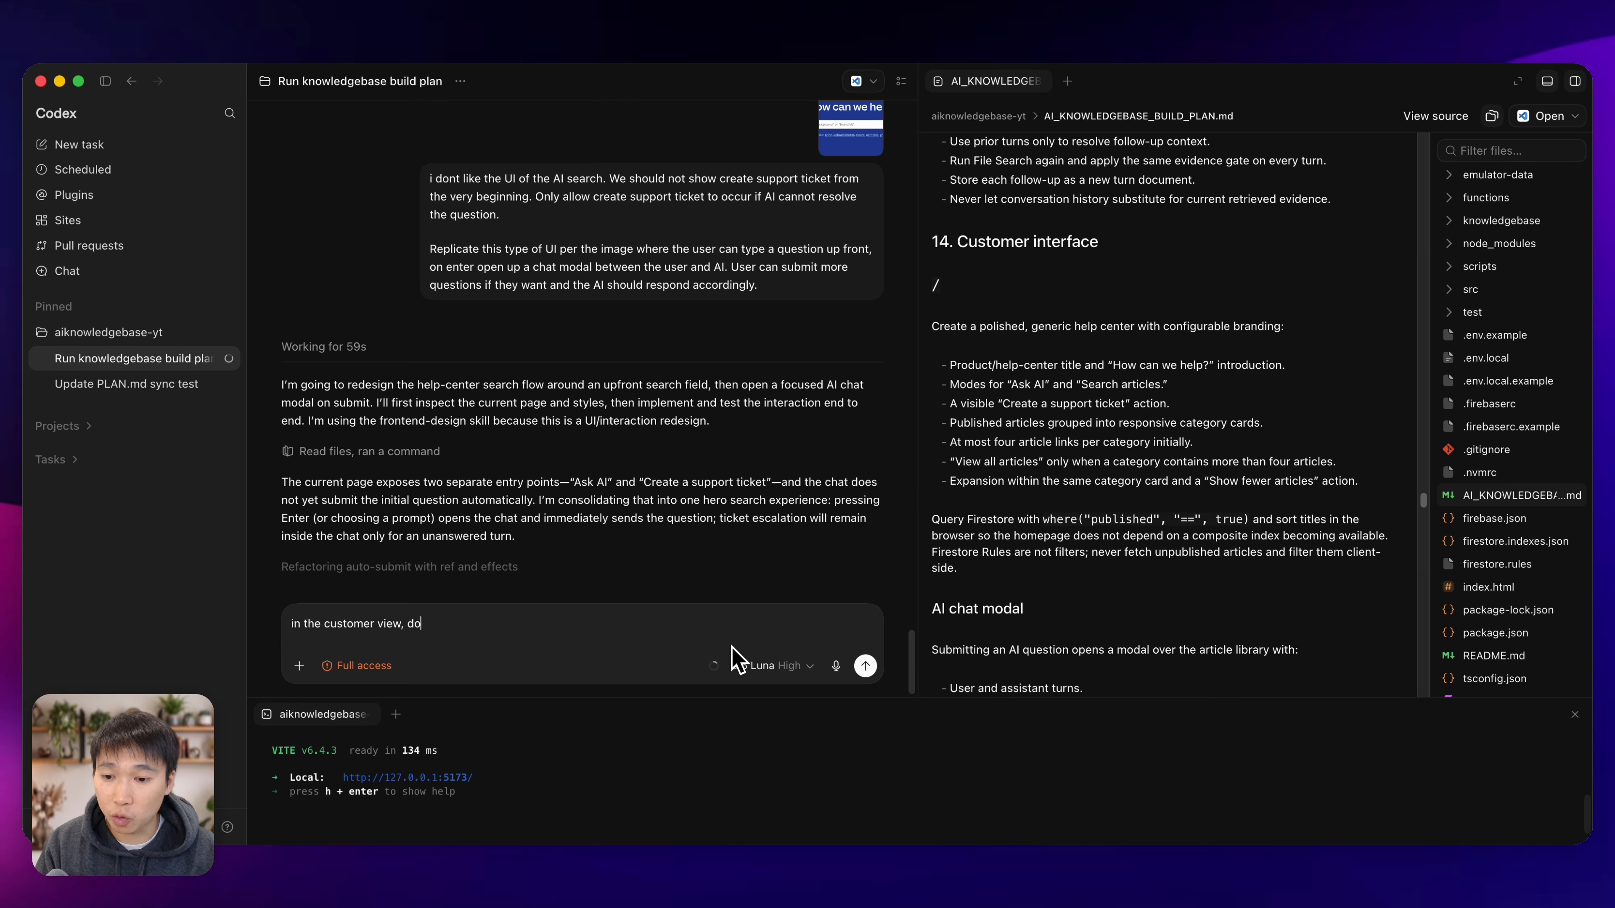
{"action": "type", "text": " not show the admin "}
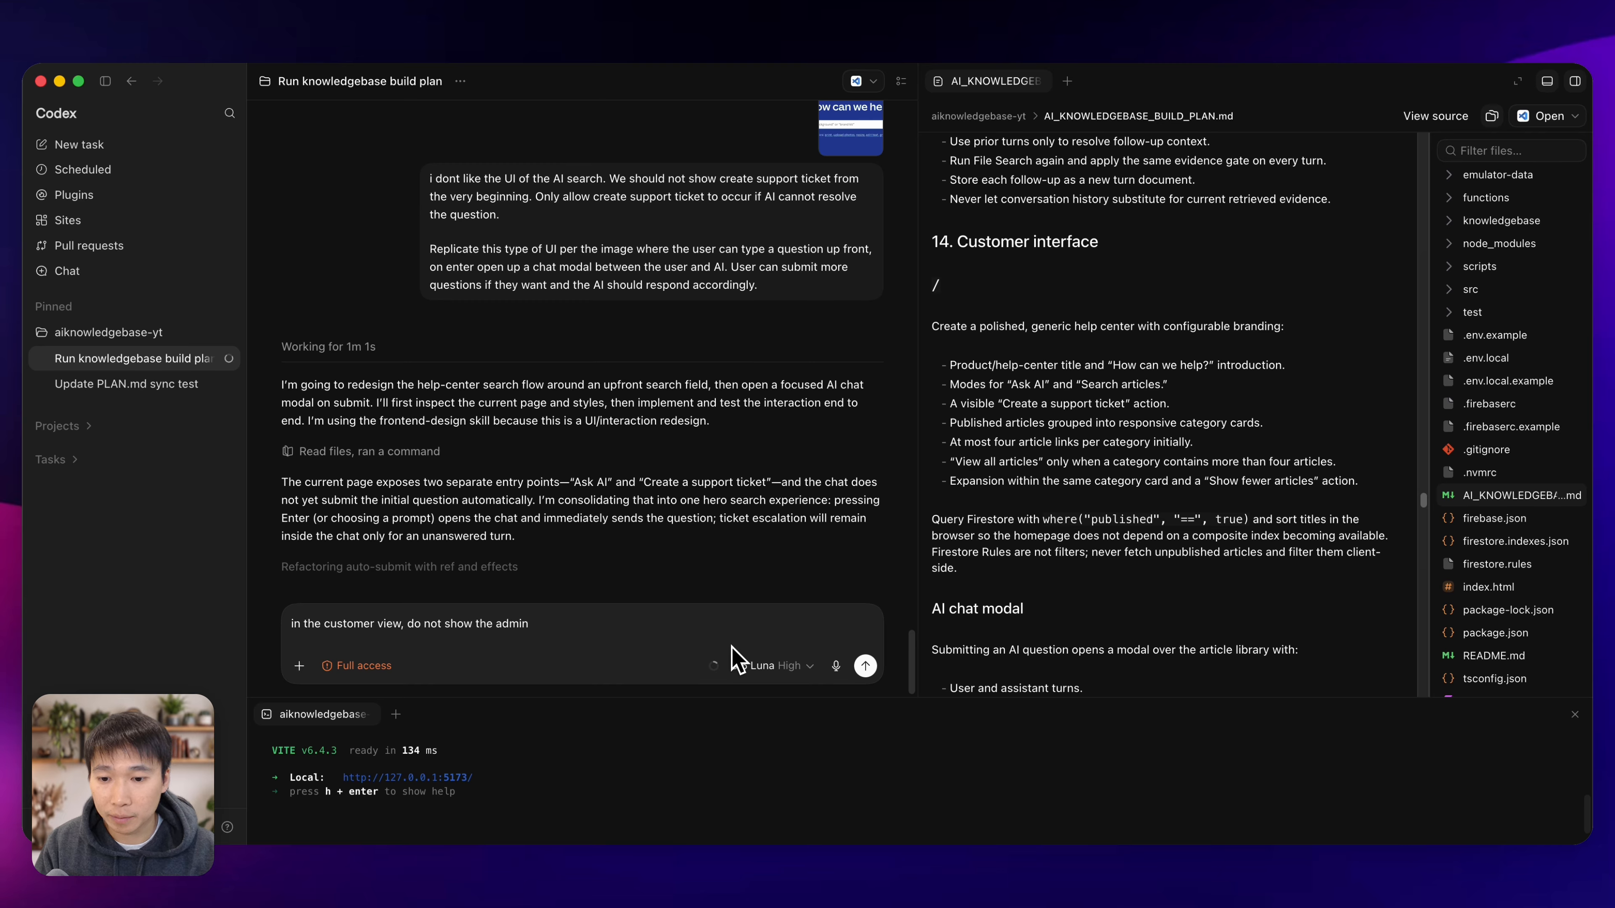
{"action": "type", "text": "access on the top r"}
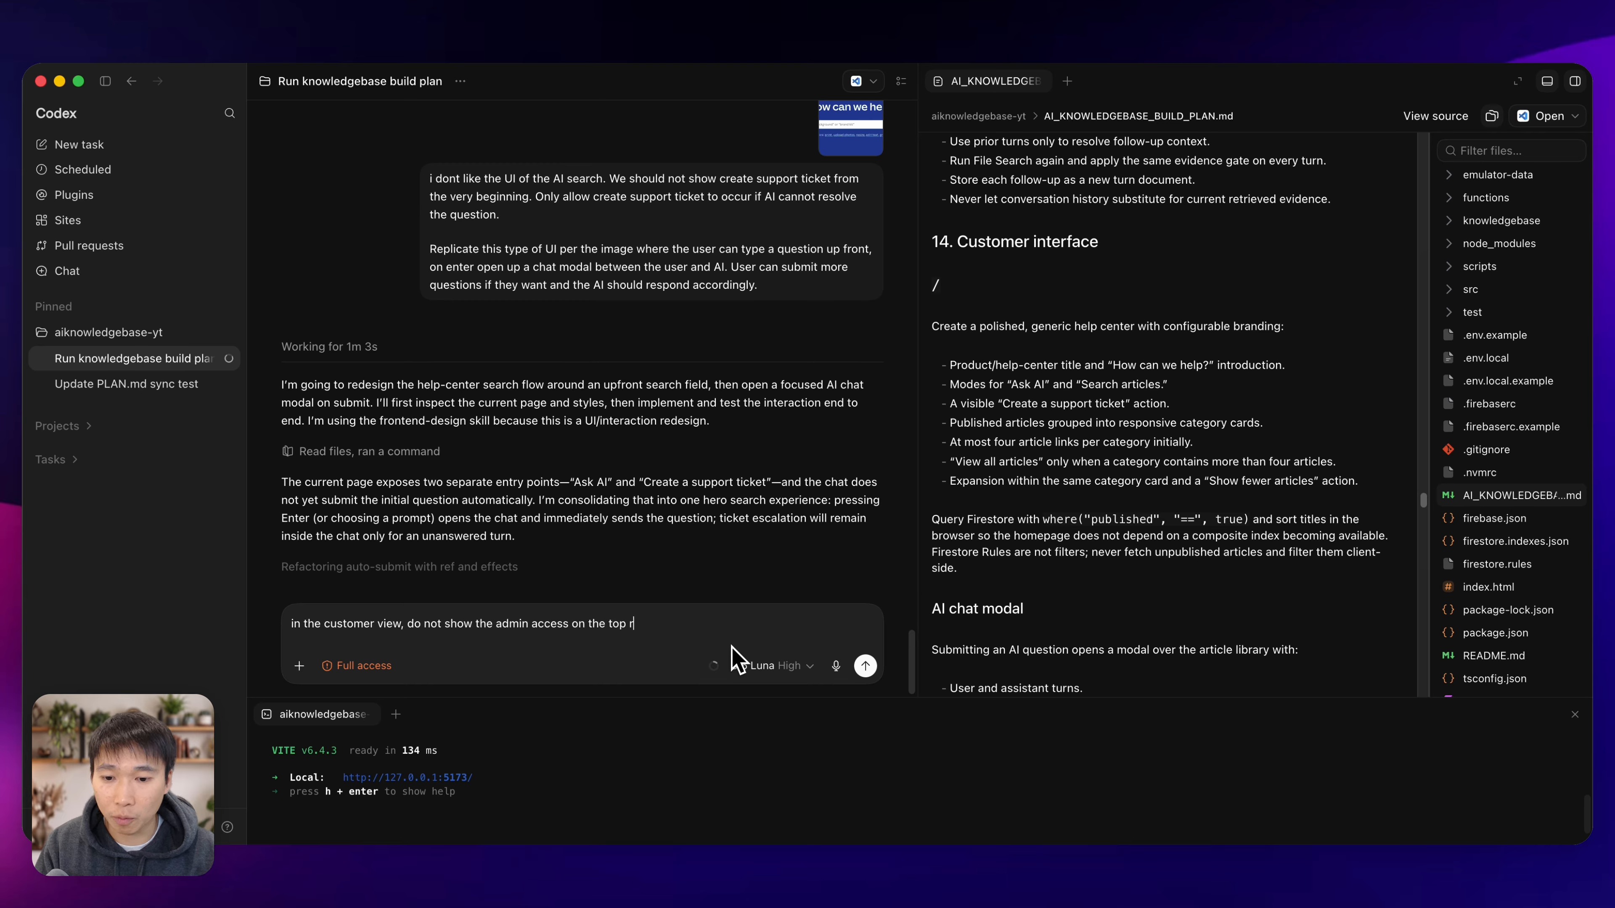
{"action": "type", "text": "ight corner. Admin wi"}
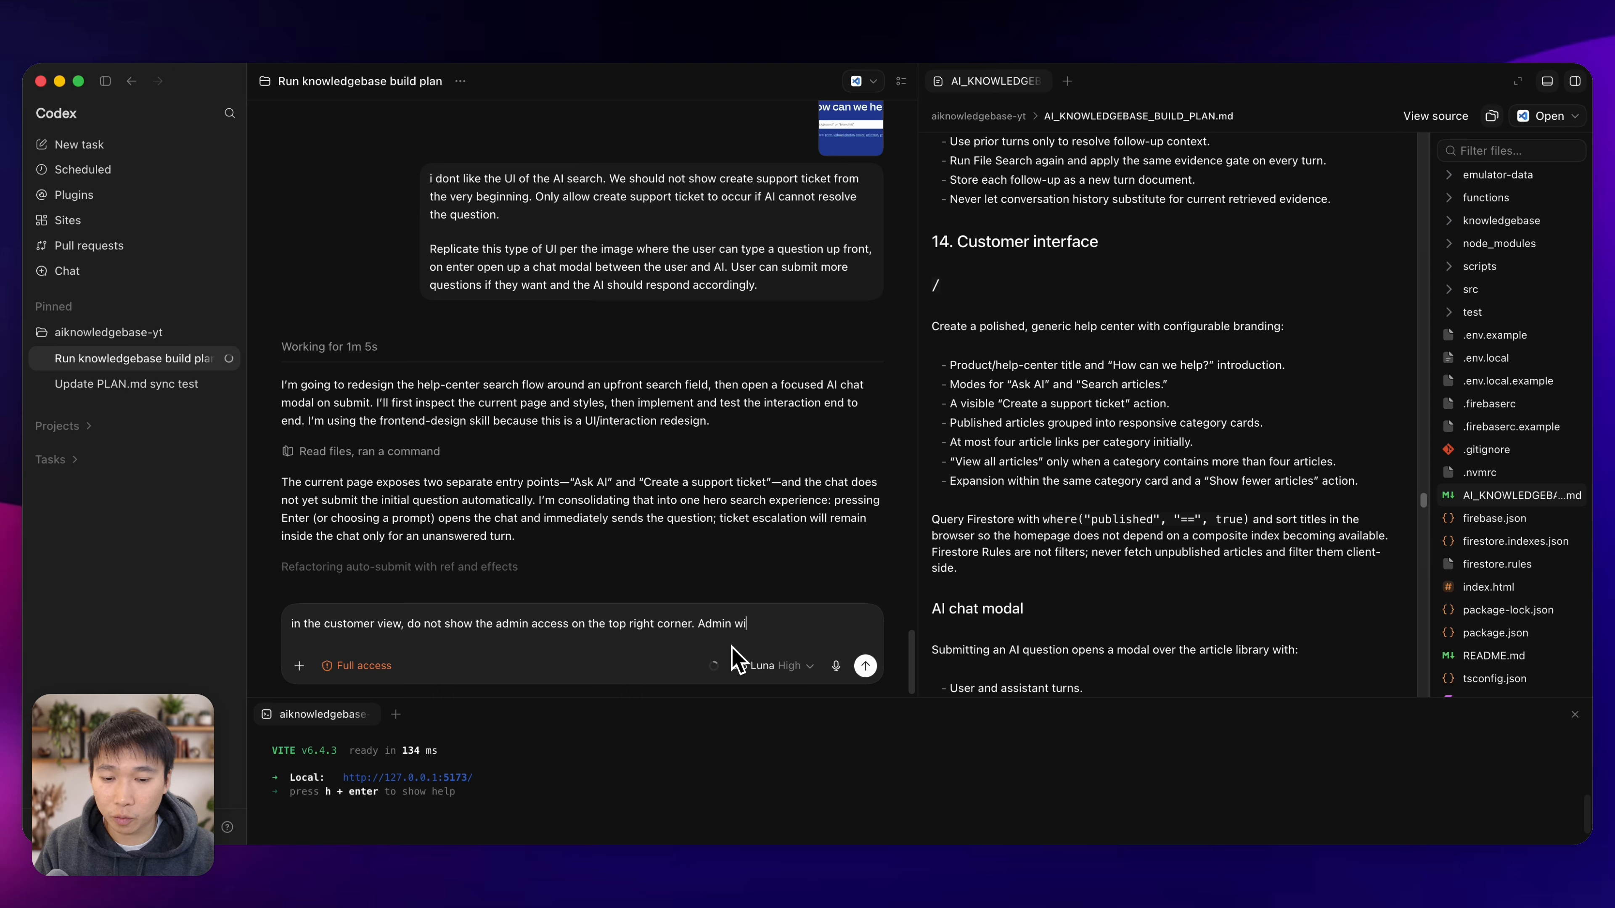
{"action": "type", "text": "ll access it dire"}
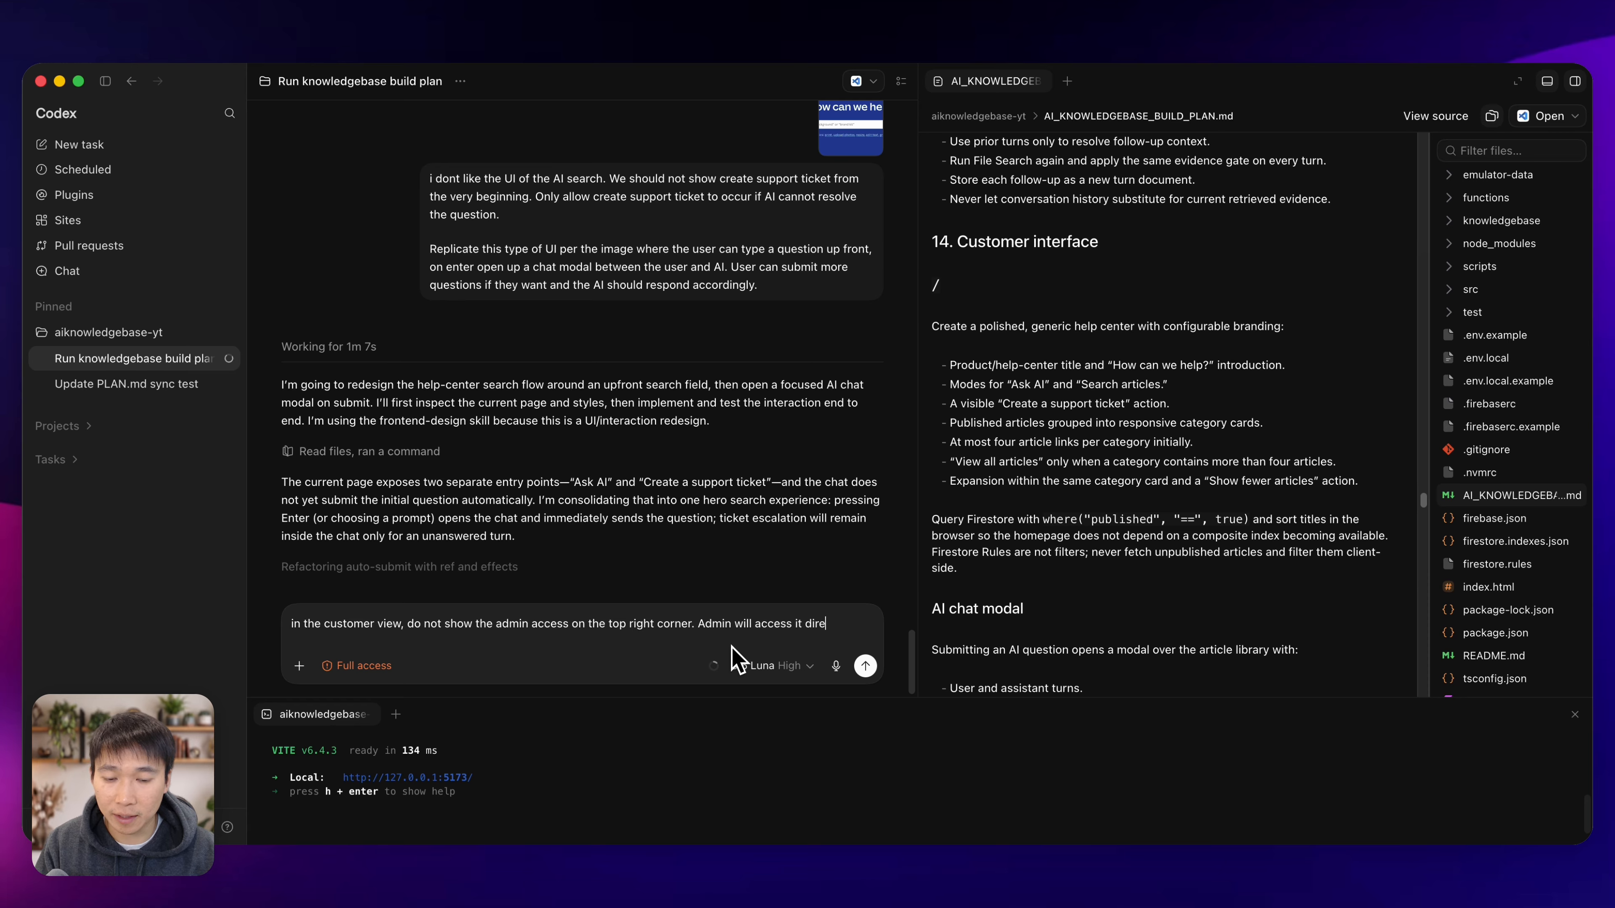
{"action": "type", "text": "ctly vi"}
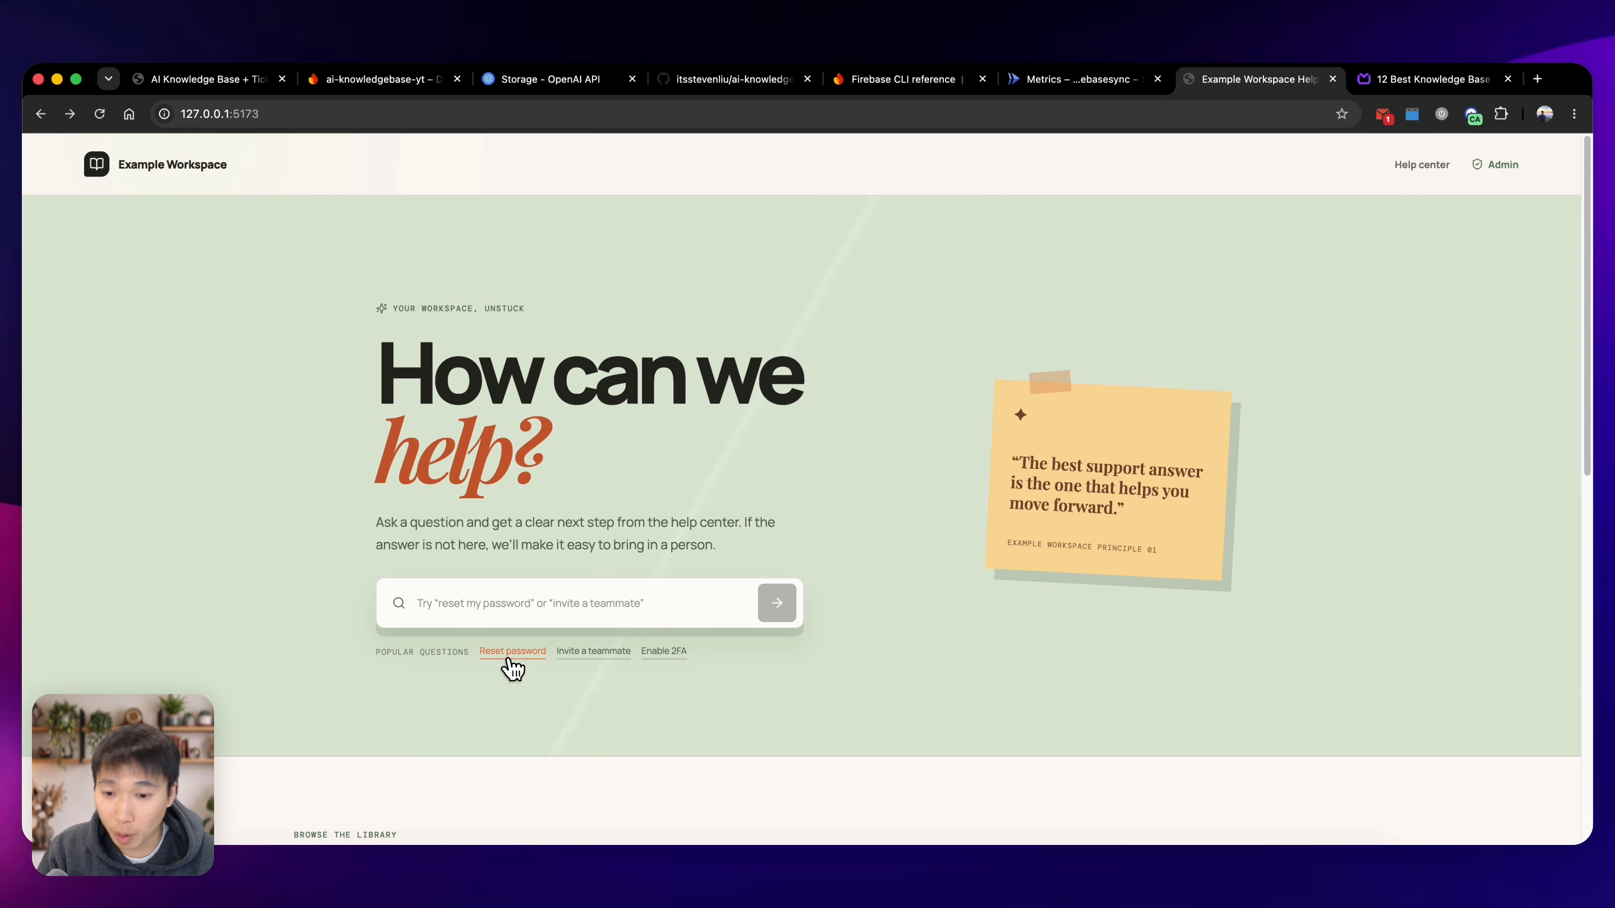
In the browser, test the Reset password popular question, ask the help center "how do i invite a team member" and dismiss the save-login prompt.
{"action": "left_click", "coordinate": [513, 651]}
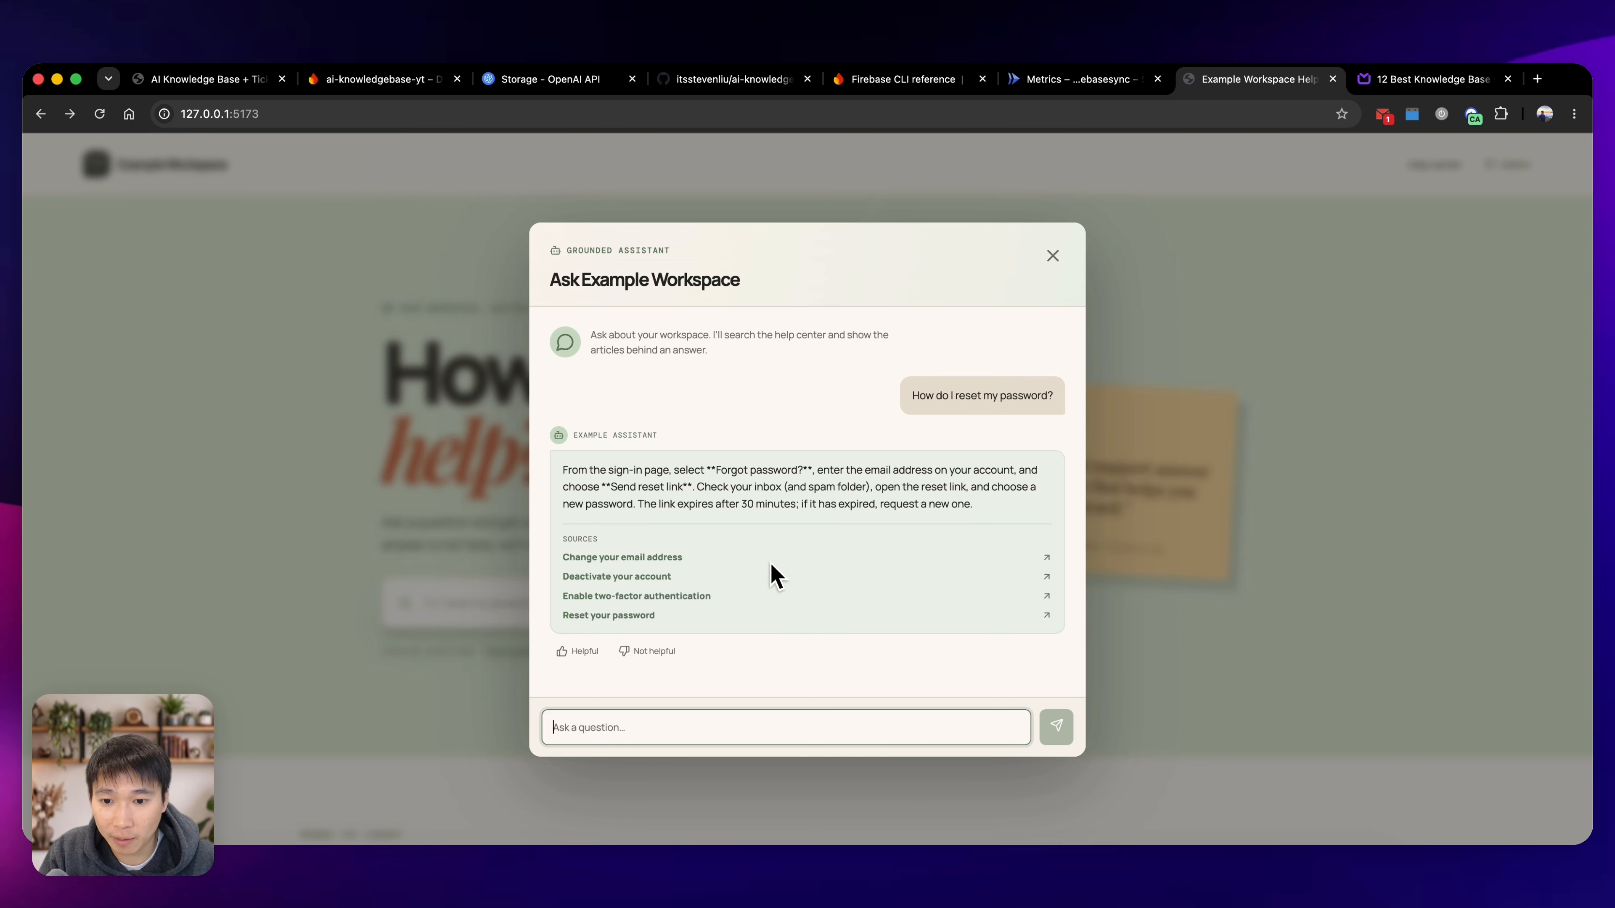
{"action": "left_click", "coordinate": [1053, 256]}
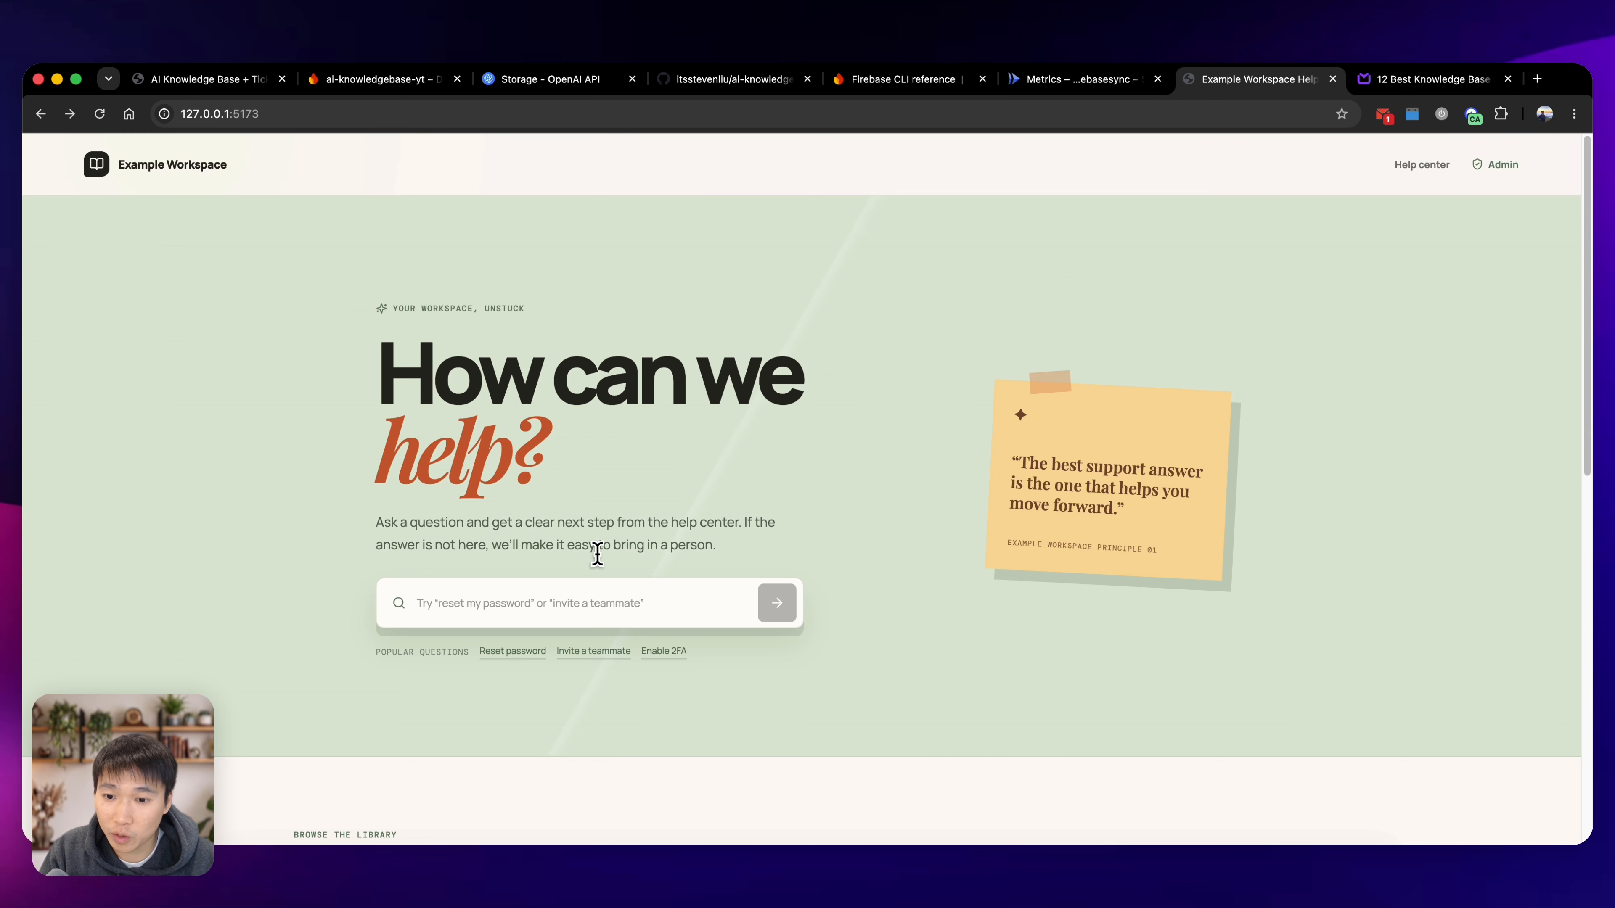
{"action": "left_click", "coordinate": [583, 603]}
{"action": "type", "text": "how t"}
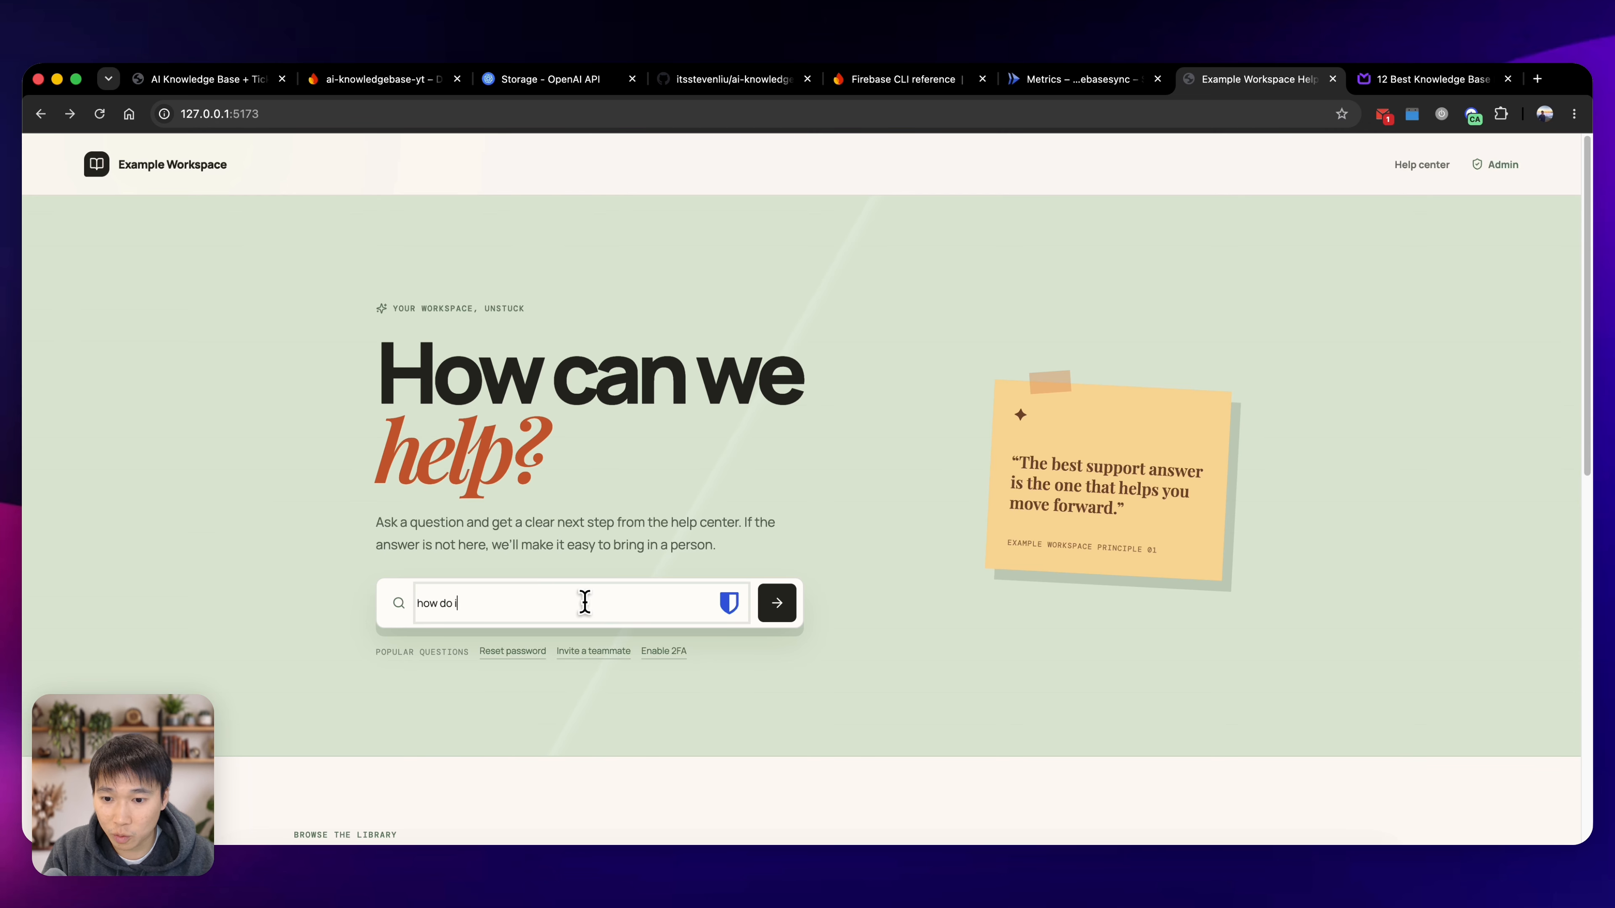
{"action": "type", "text": "o i invite a team member"}
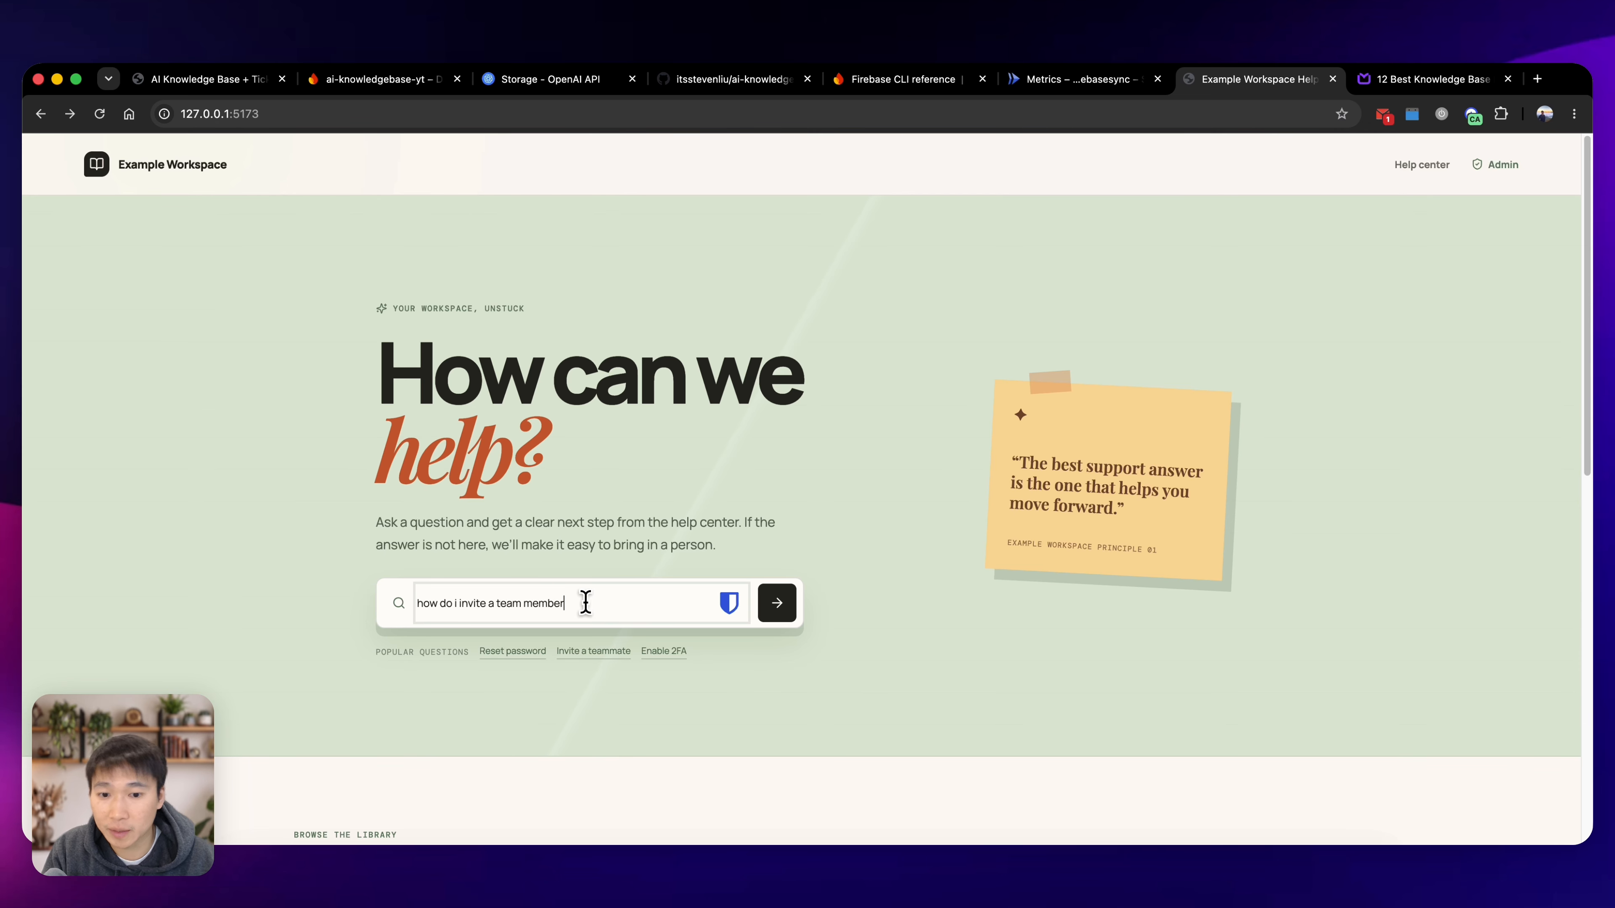
{"action": "key", "text": "Return"}
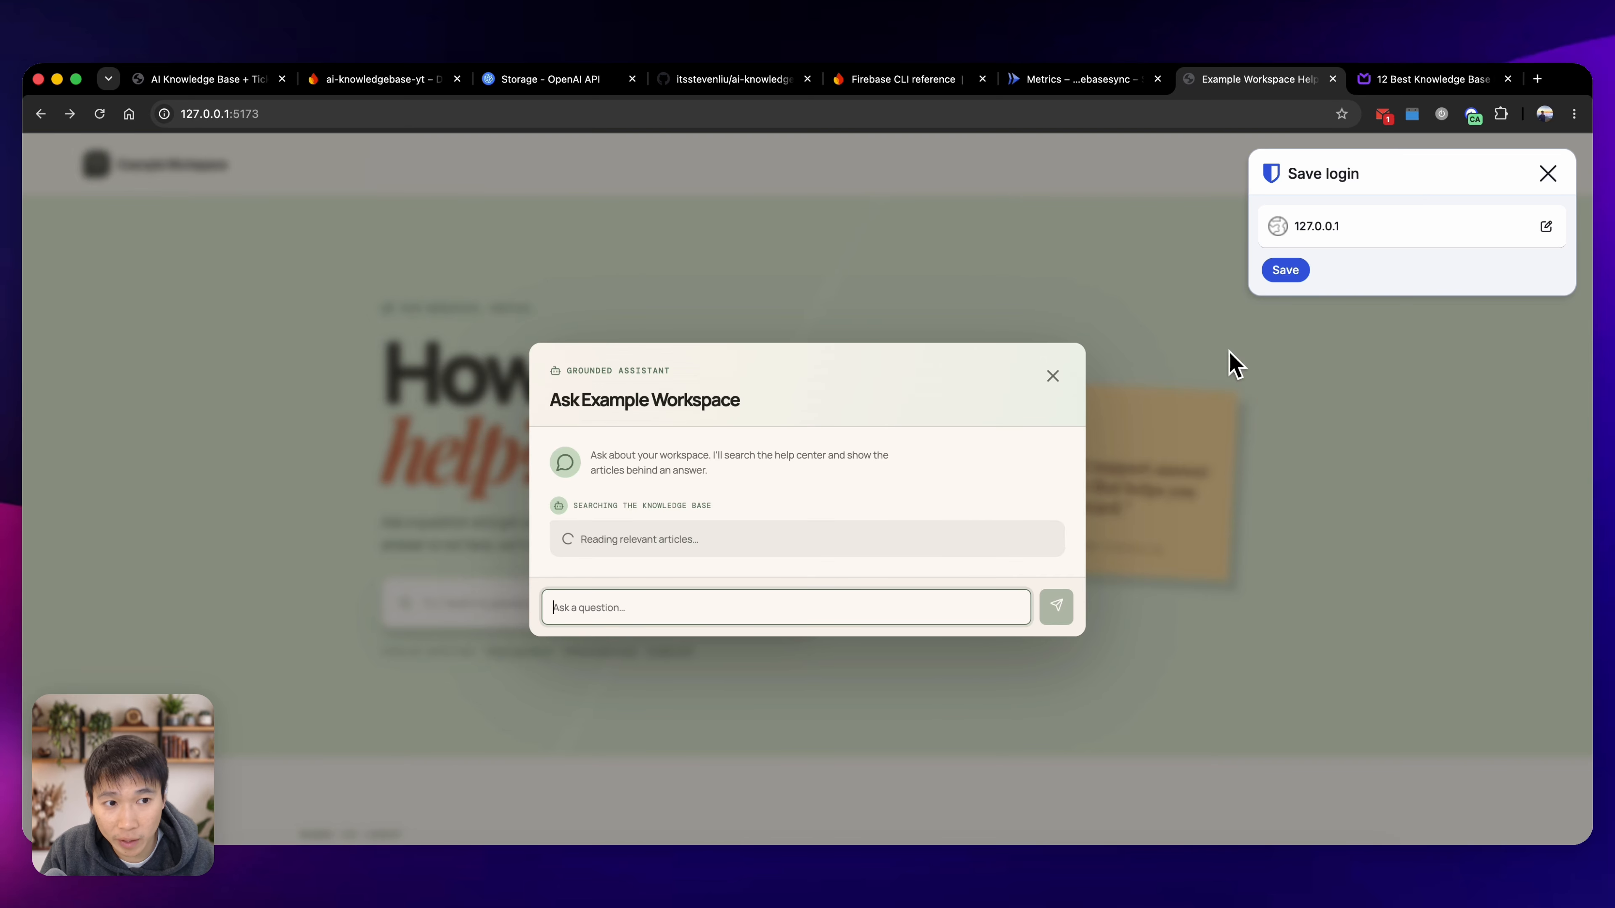
{"action": "left_click", "coordinate": [1546, 175]}
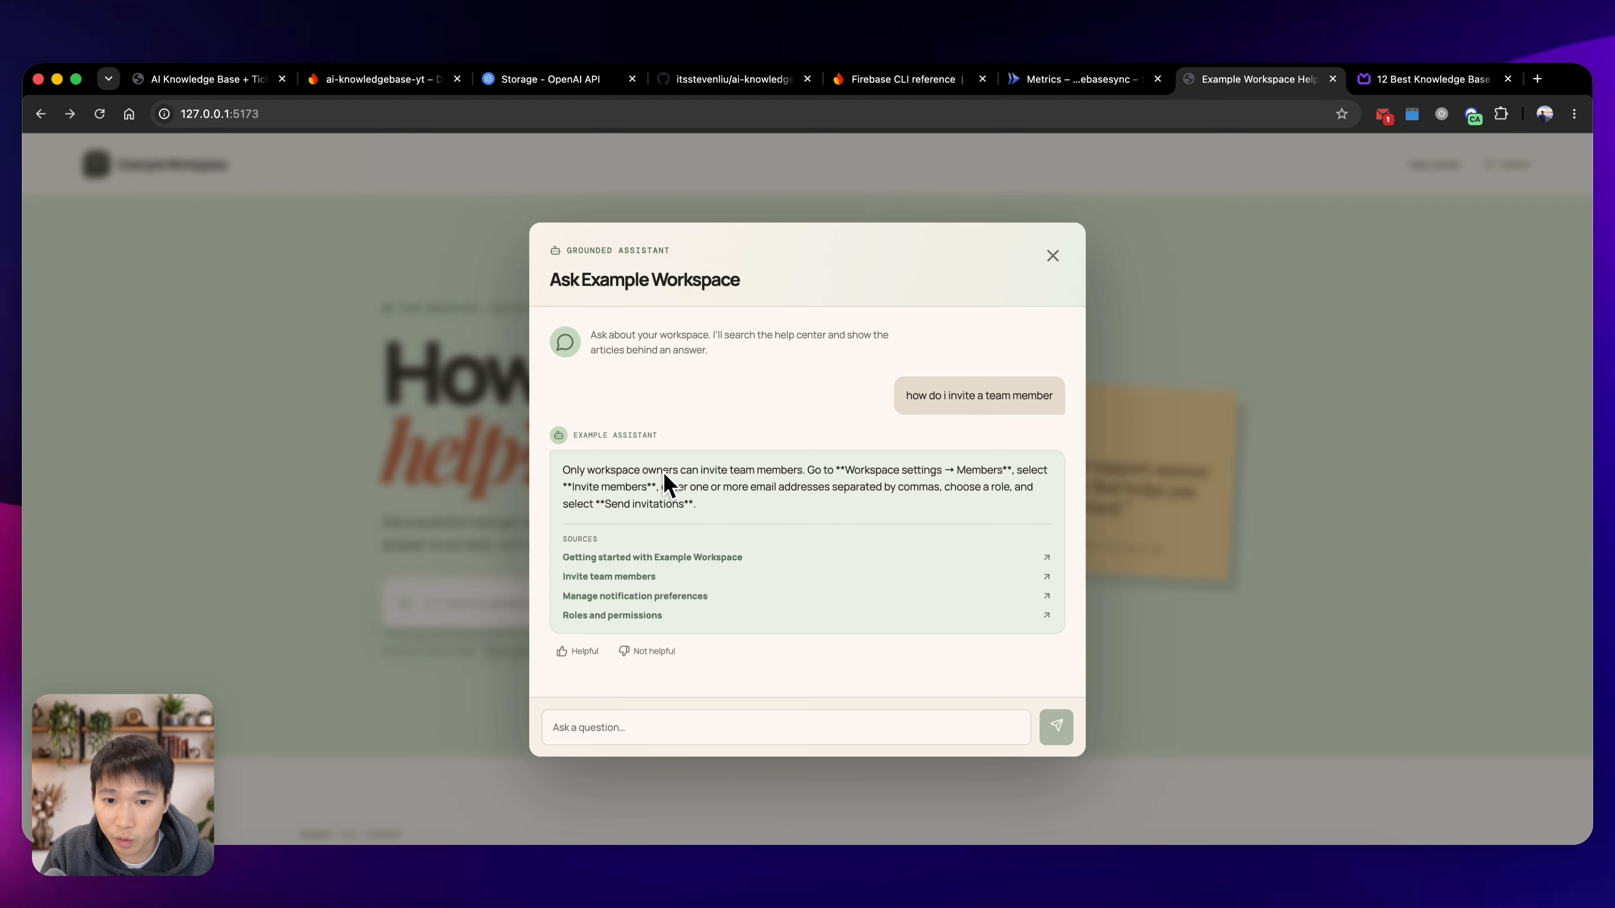
Mark the team member answer as not helpful and ask the assistant "how do I change the menu bar to green?".
{"action": "left_click", "coordinate": [695, 731]}
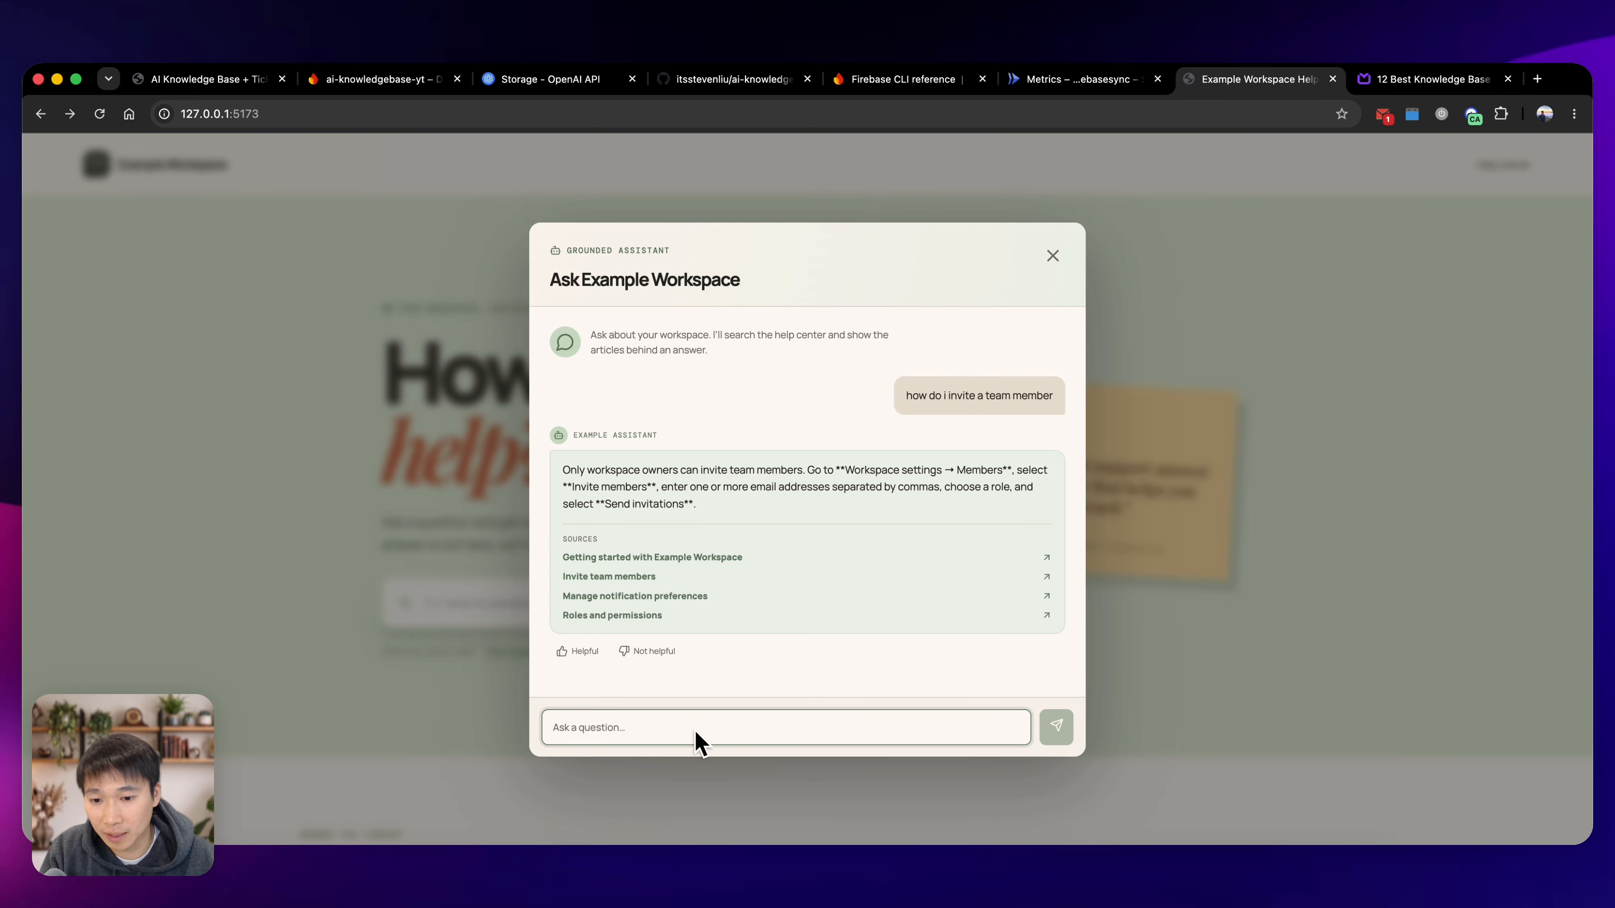
{"action": "left_click", "coordinate": [676, 659]}
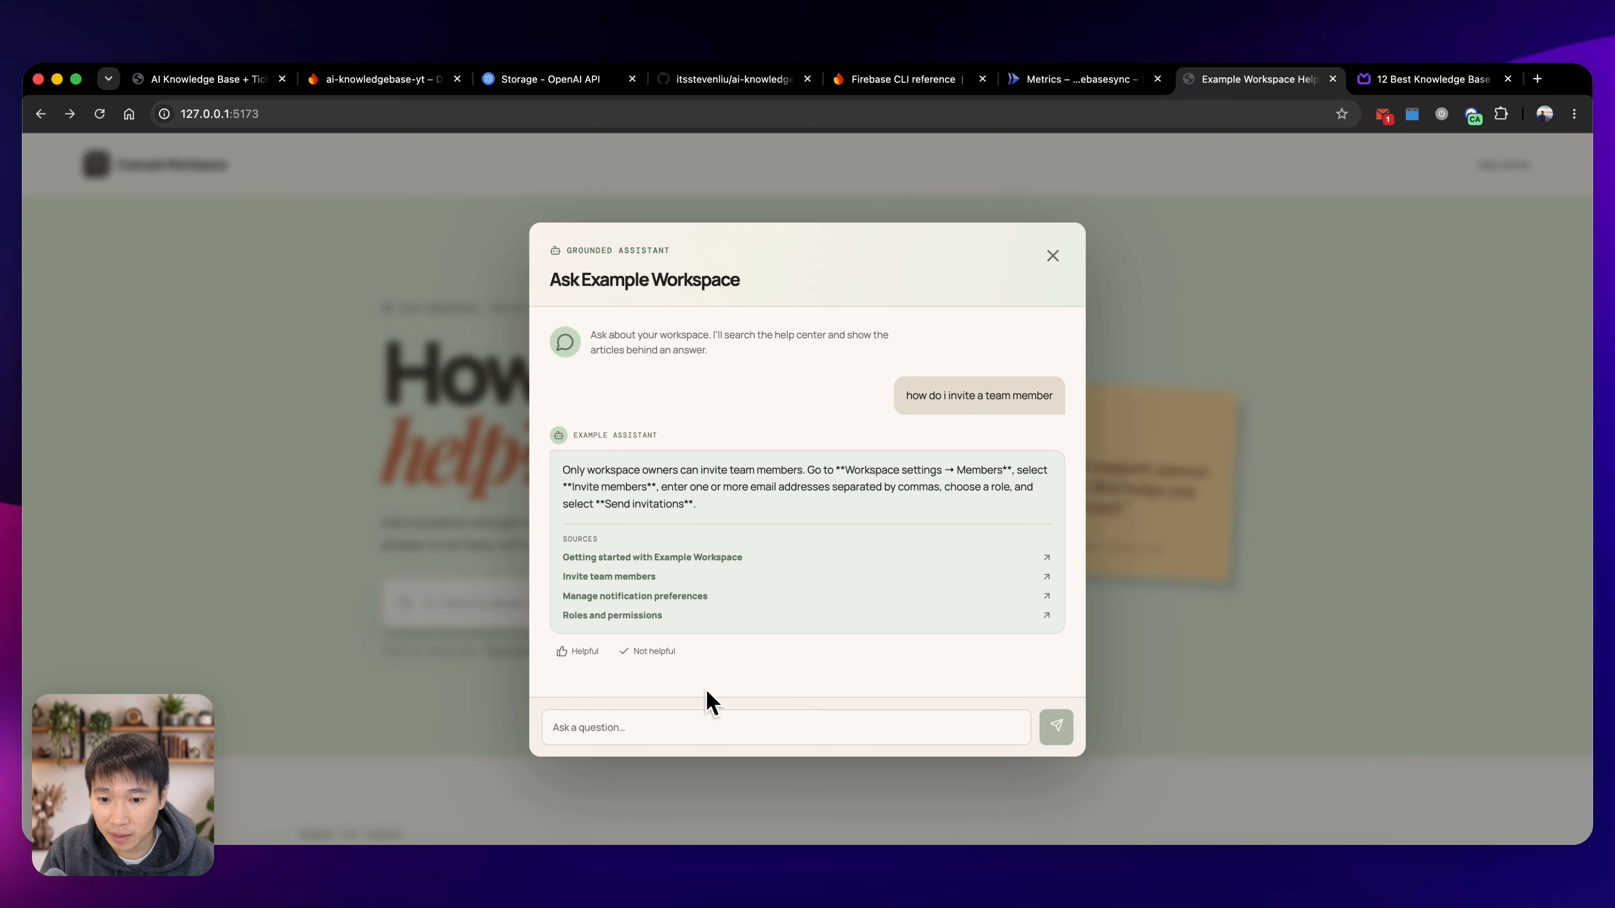
{"action": "left_click", "coordinate": [724, 725]}
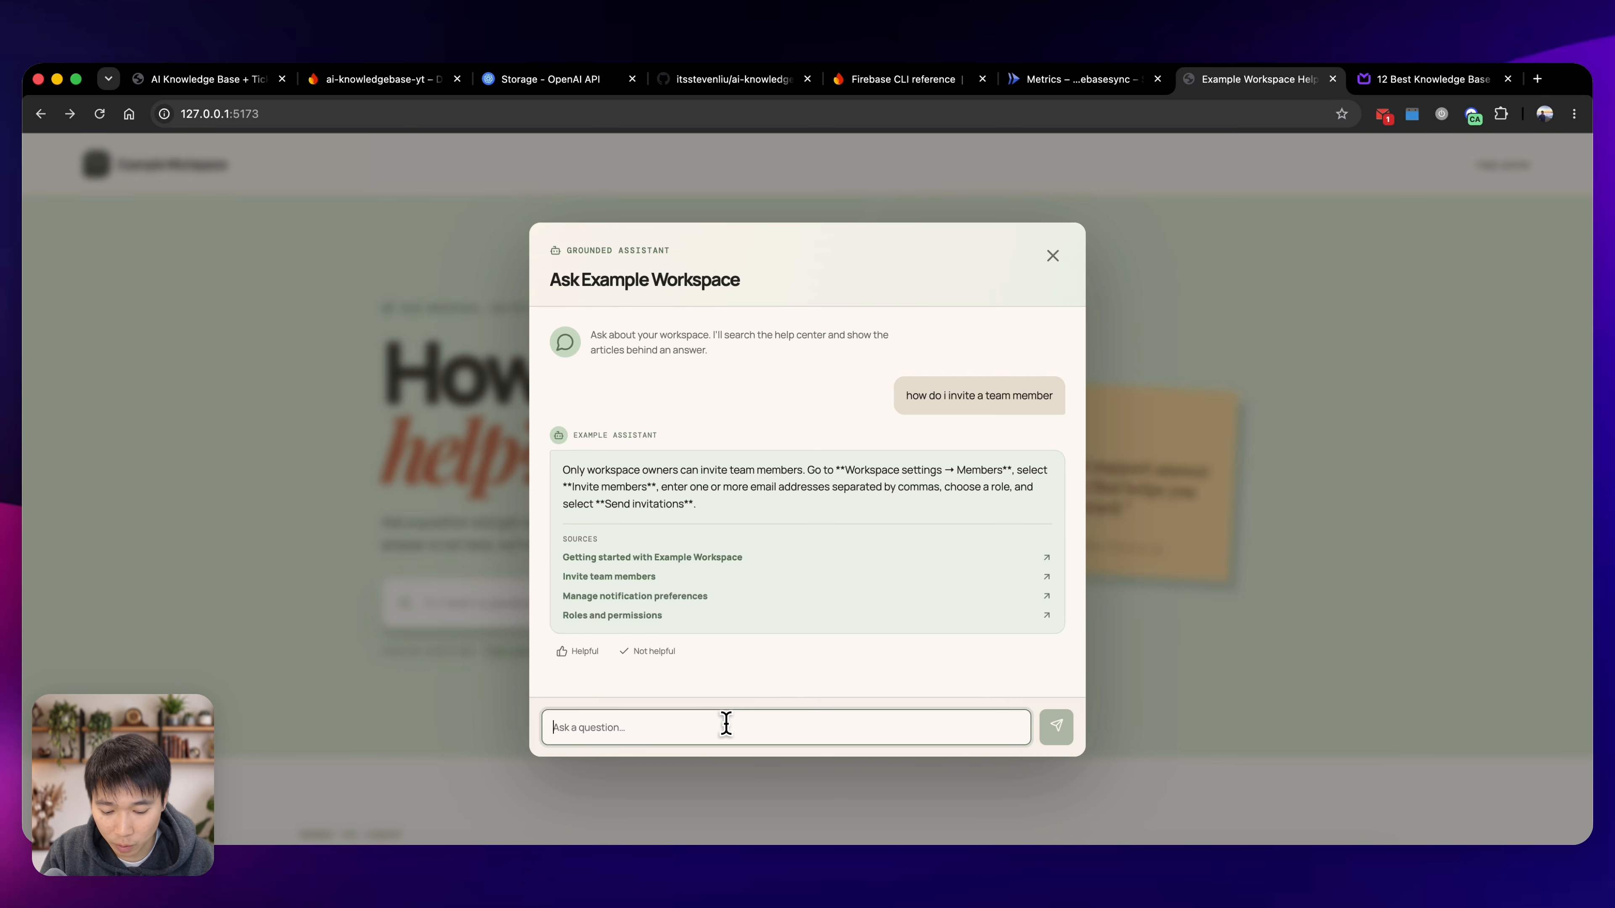
{"action": "type", "text": "how do I change the menu ba"}
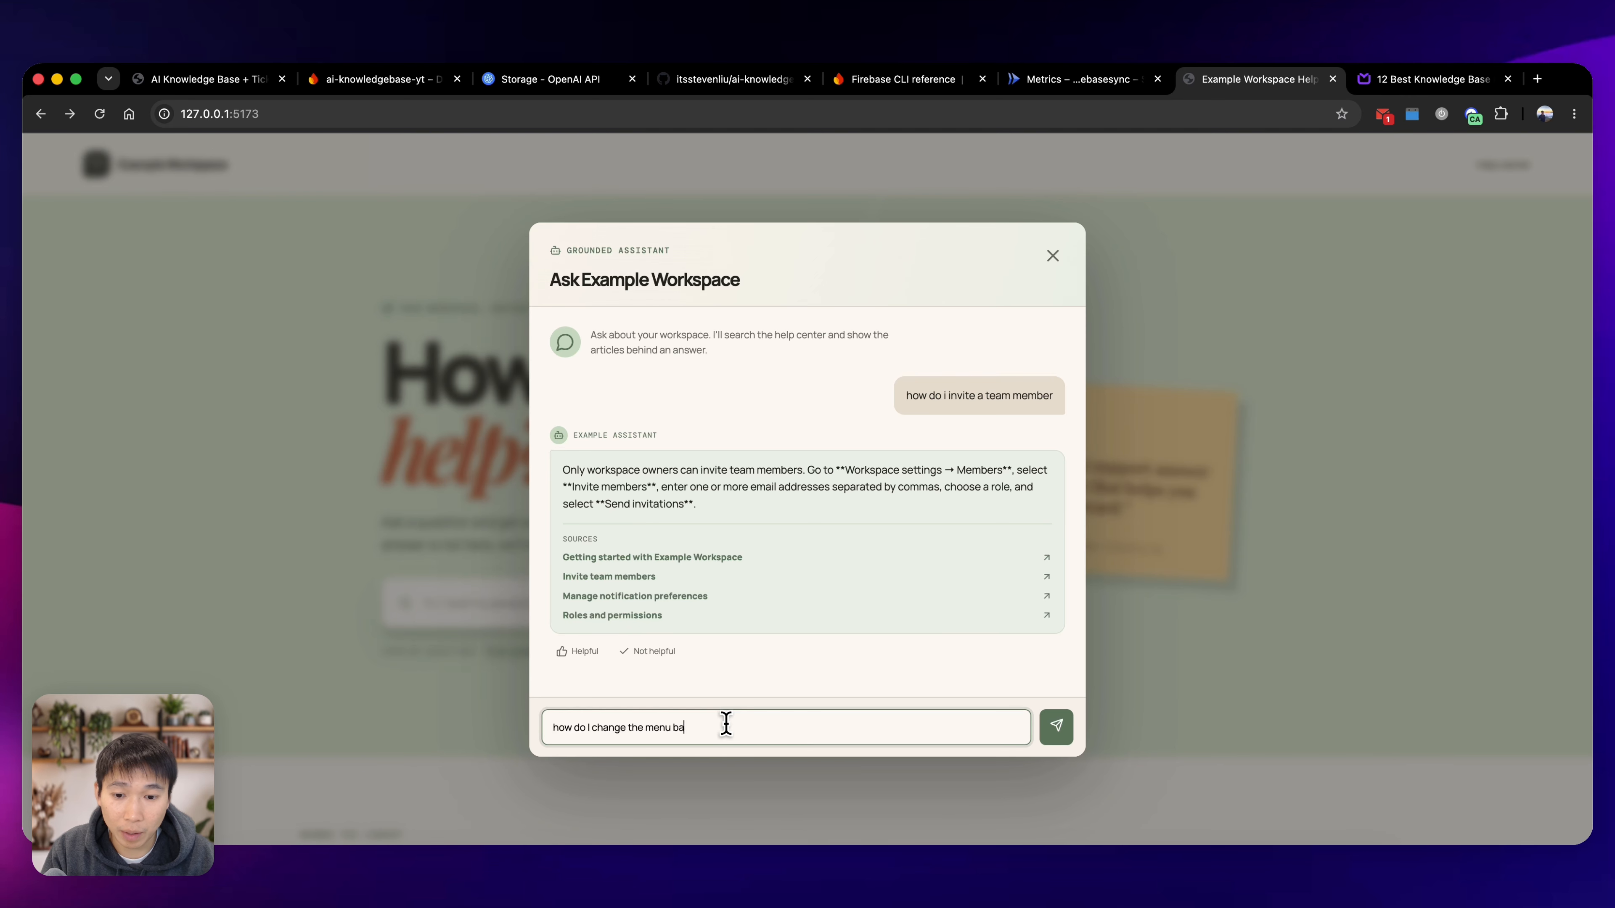
{"action": "key", "text": "Return"}
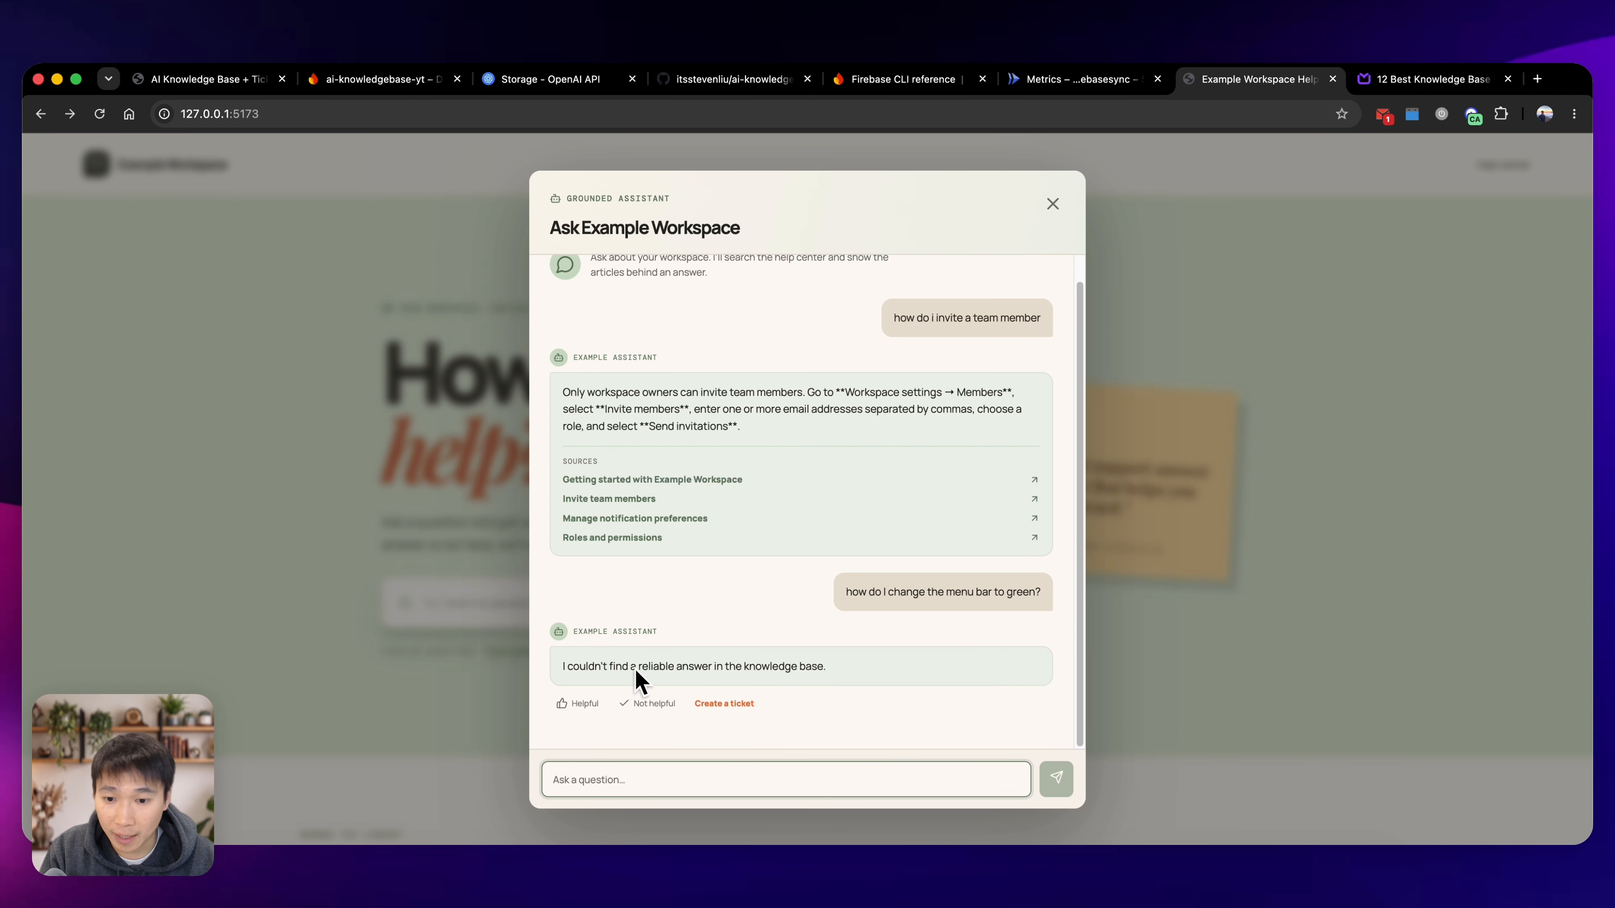
Inspect the support ticket form for the menu bar question without submitting it, and look over the topic cards on the help center home page.
{"action": "left_click", "coordinate": [751, 704]}
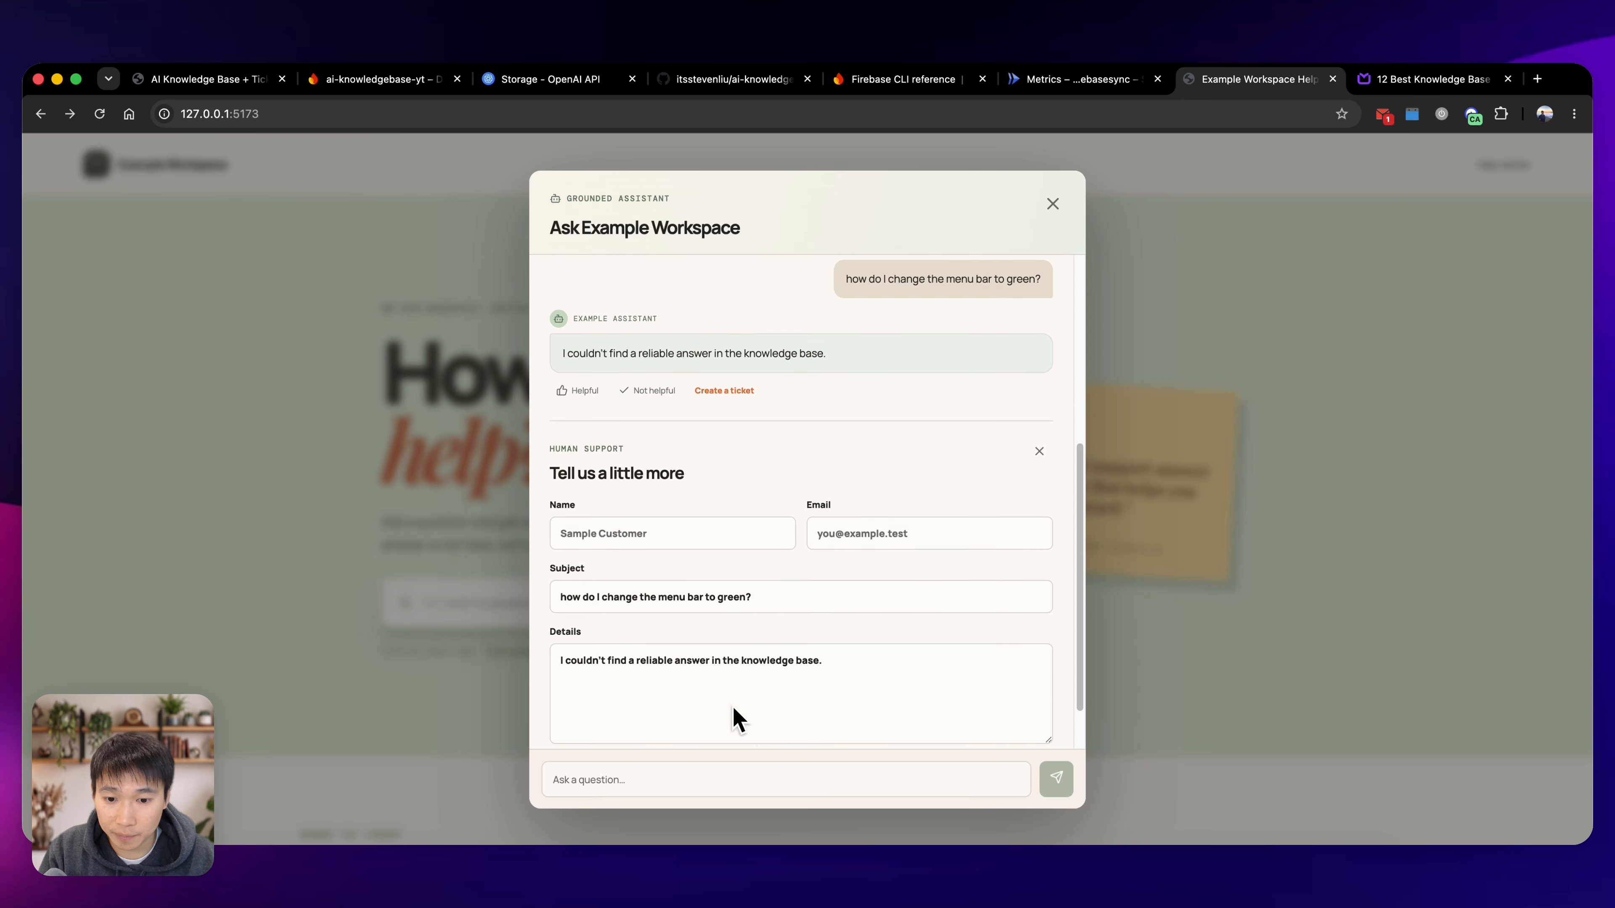
{"action": "left_click", "coordinate": [725, 472]}
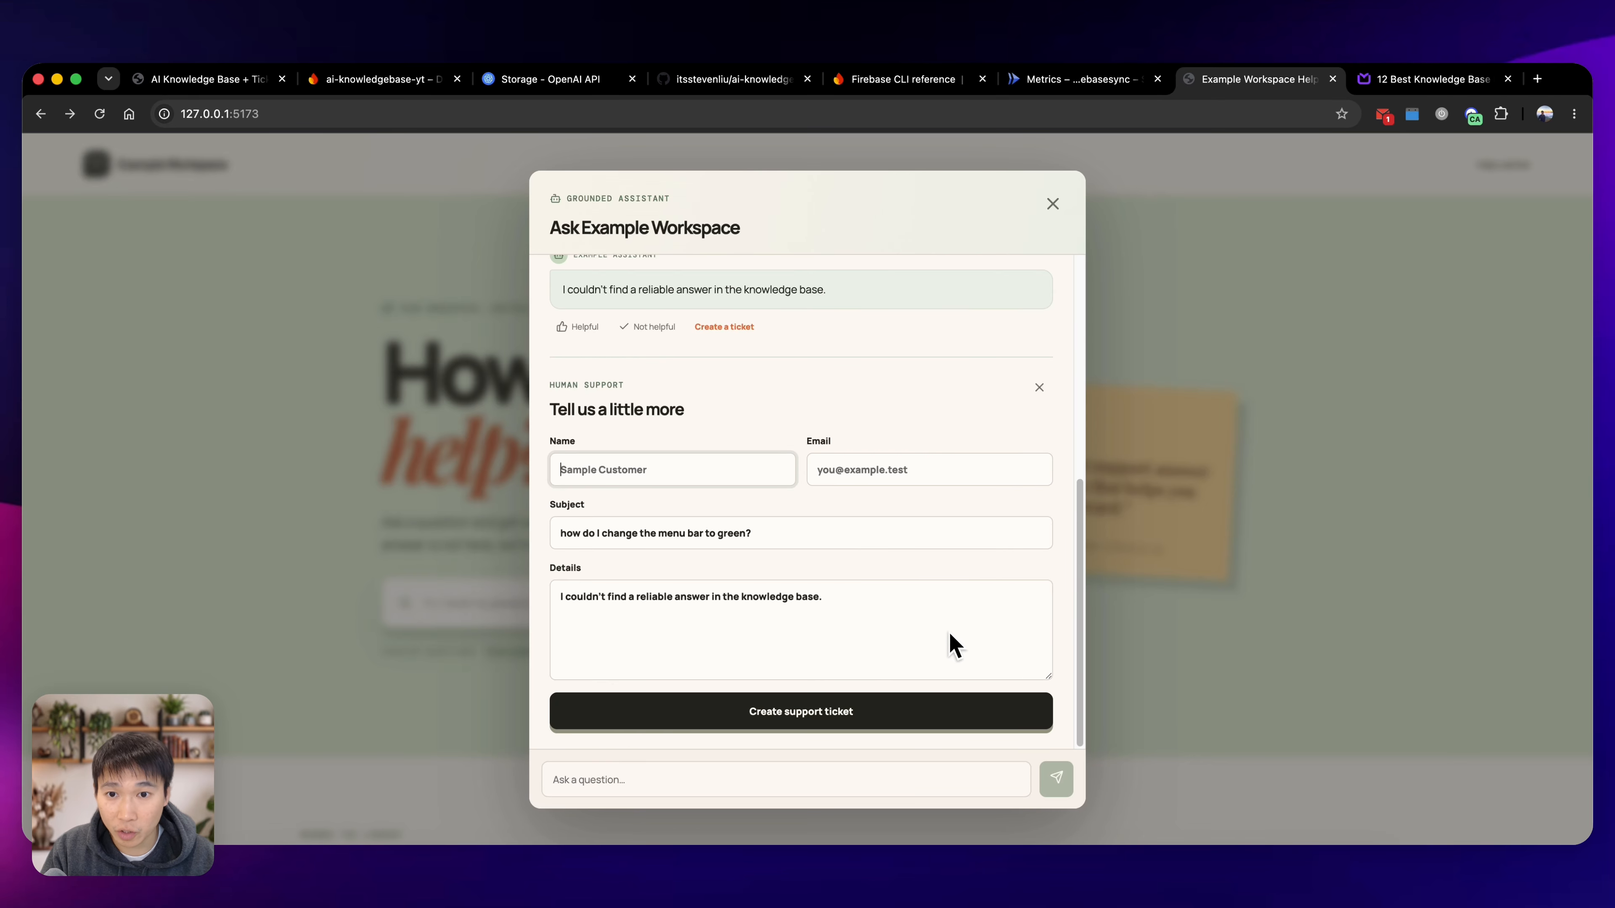
{"action": "left_click", "coordinate": [1050, 206]}
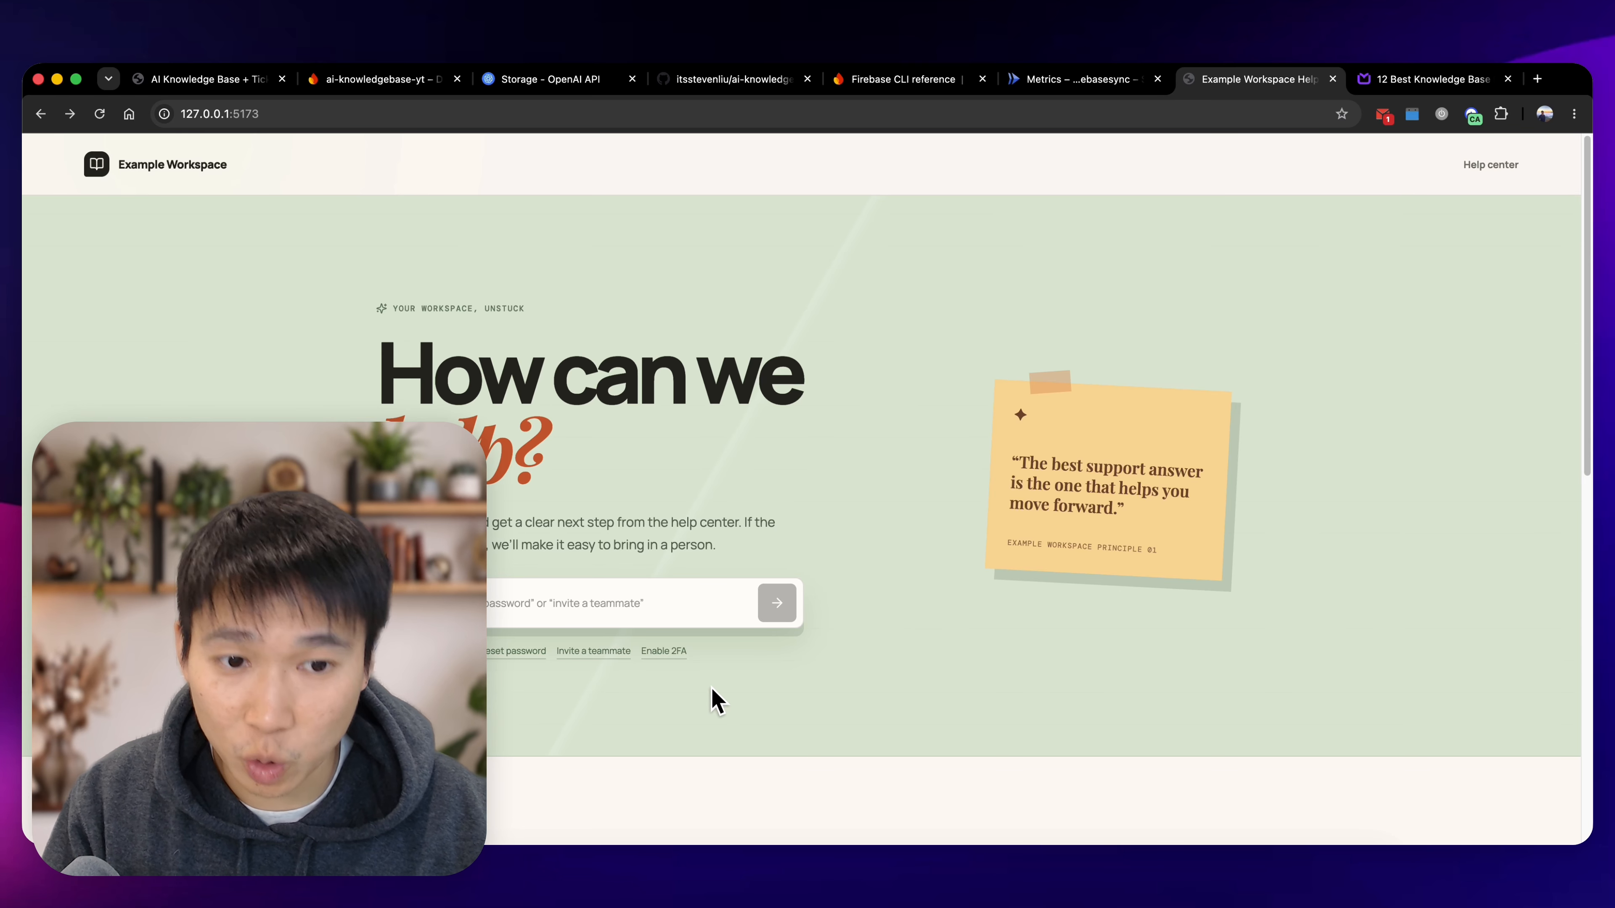
{"action": "scroll", "coordinate": [812, 693], "scroll_direction": "down", "scroll_amount": 10}
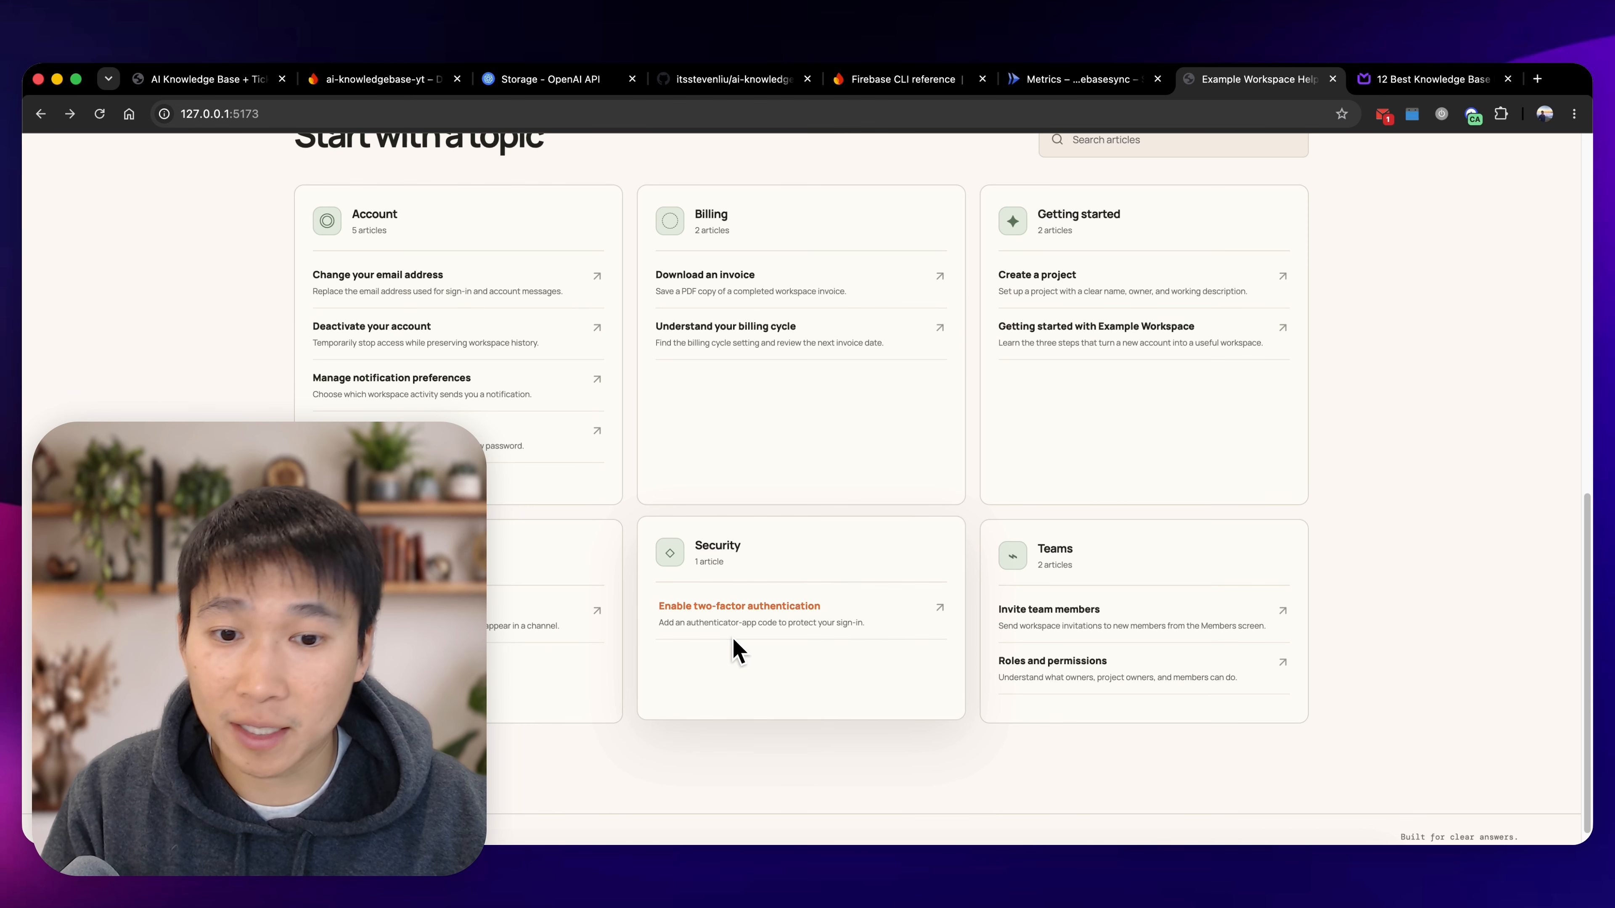
{"action": "scroll", "coordinate": [782, 747], "scroll_direction": "up", "scroll_amount": 10}
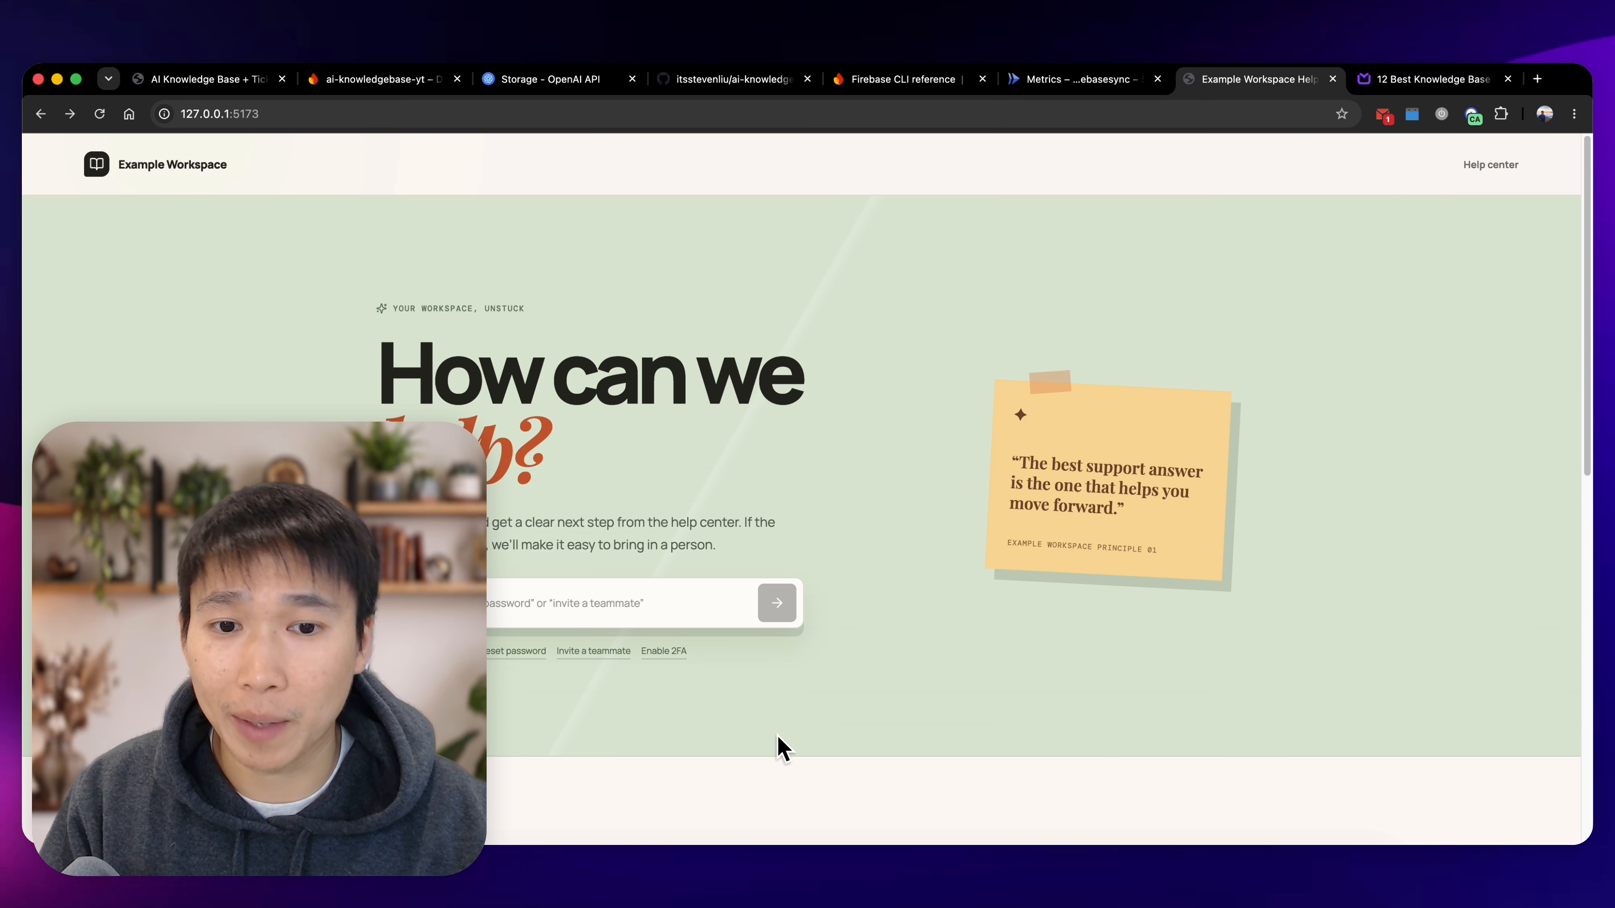